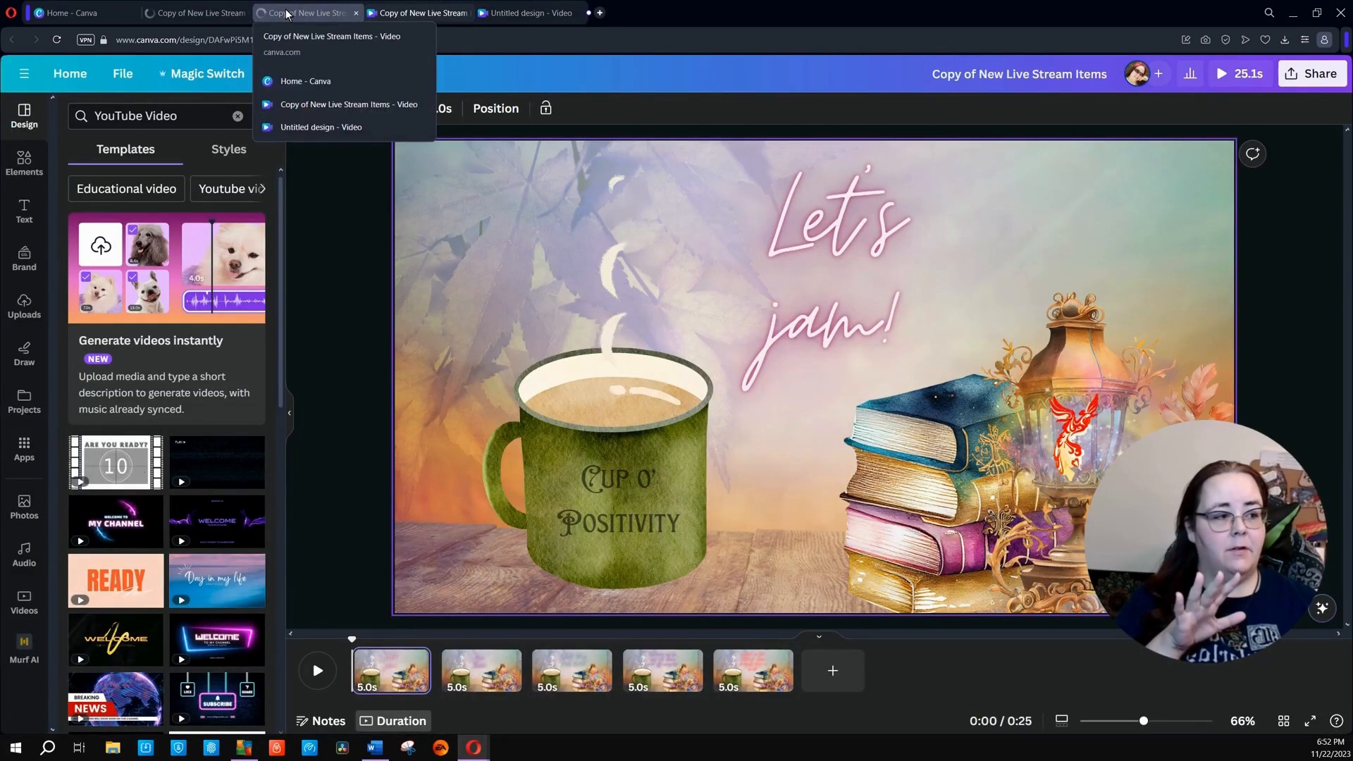
Look over the open live stream designs, including the last page of the one with the fairy silhouettes.
click(287, 13)
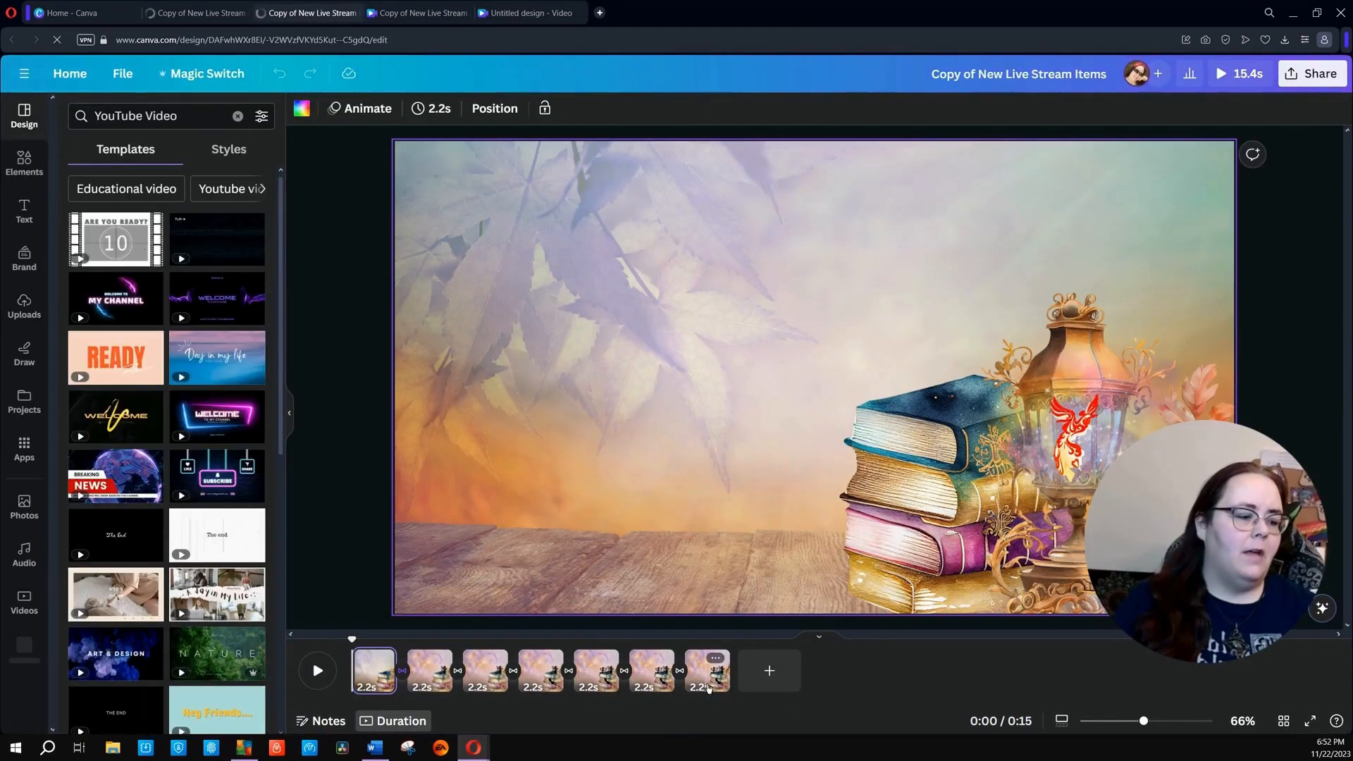
click(707, 687)
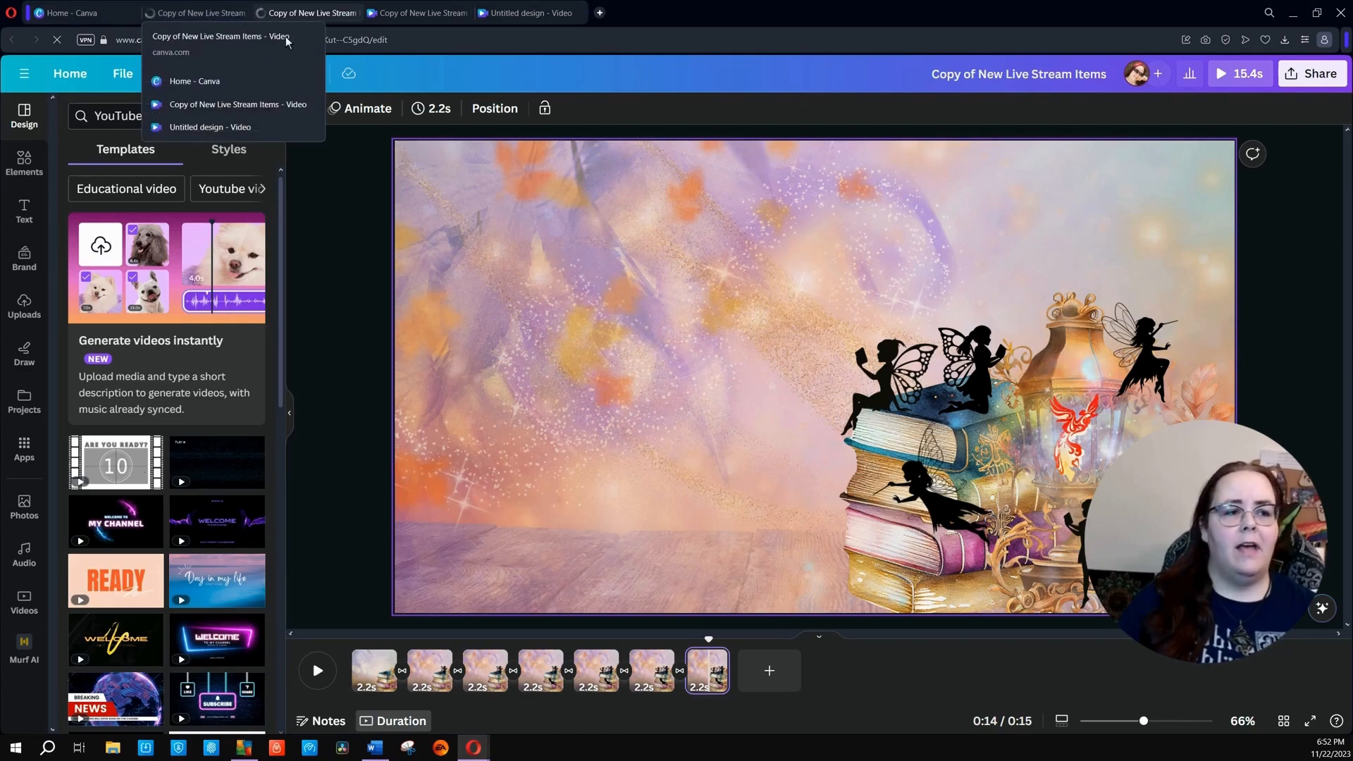
click(288, 17)
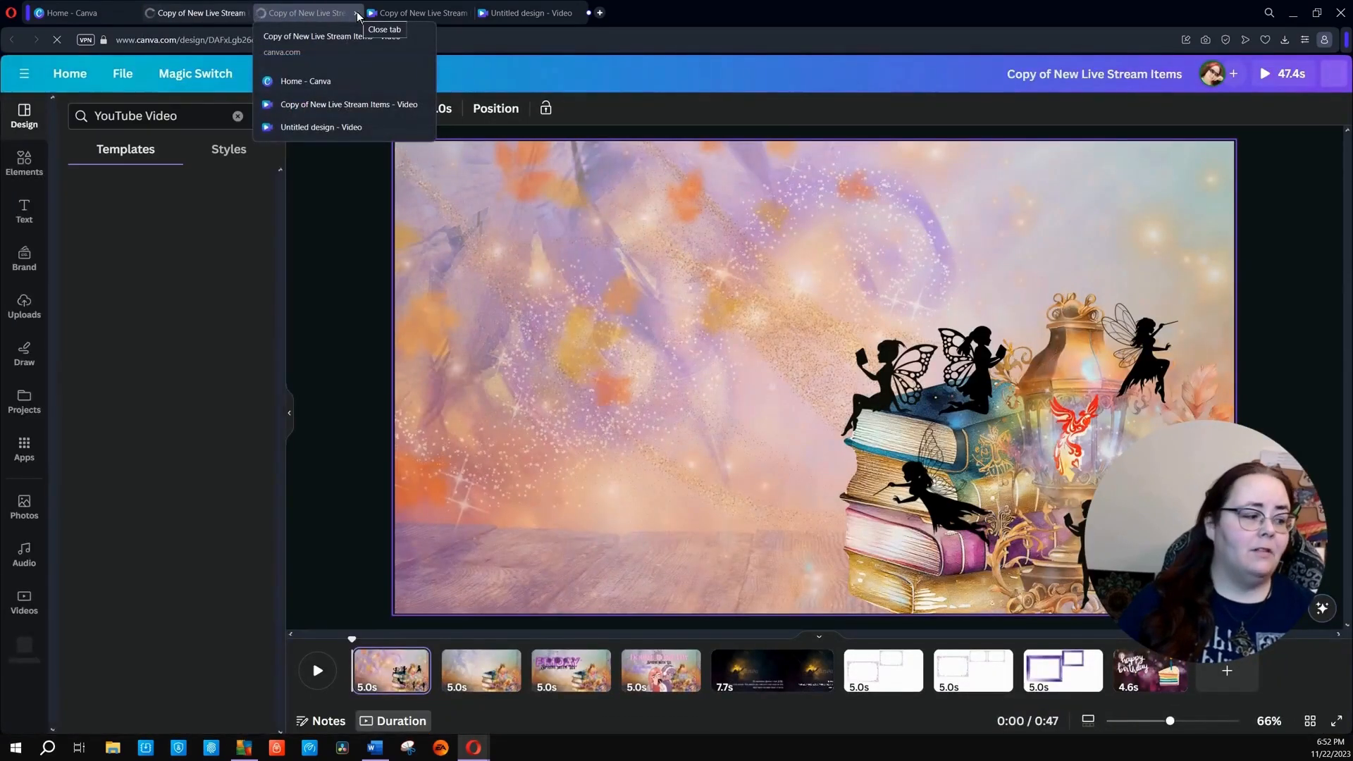
Close every open design tab so that only the home page stays open.
click(246, 13)
click(246, 12)
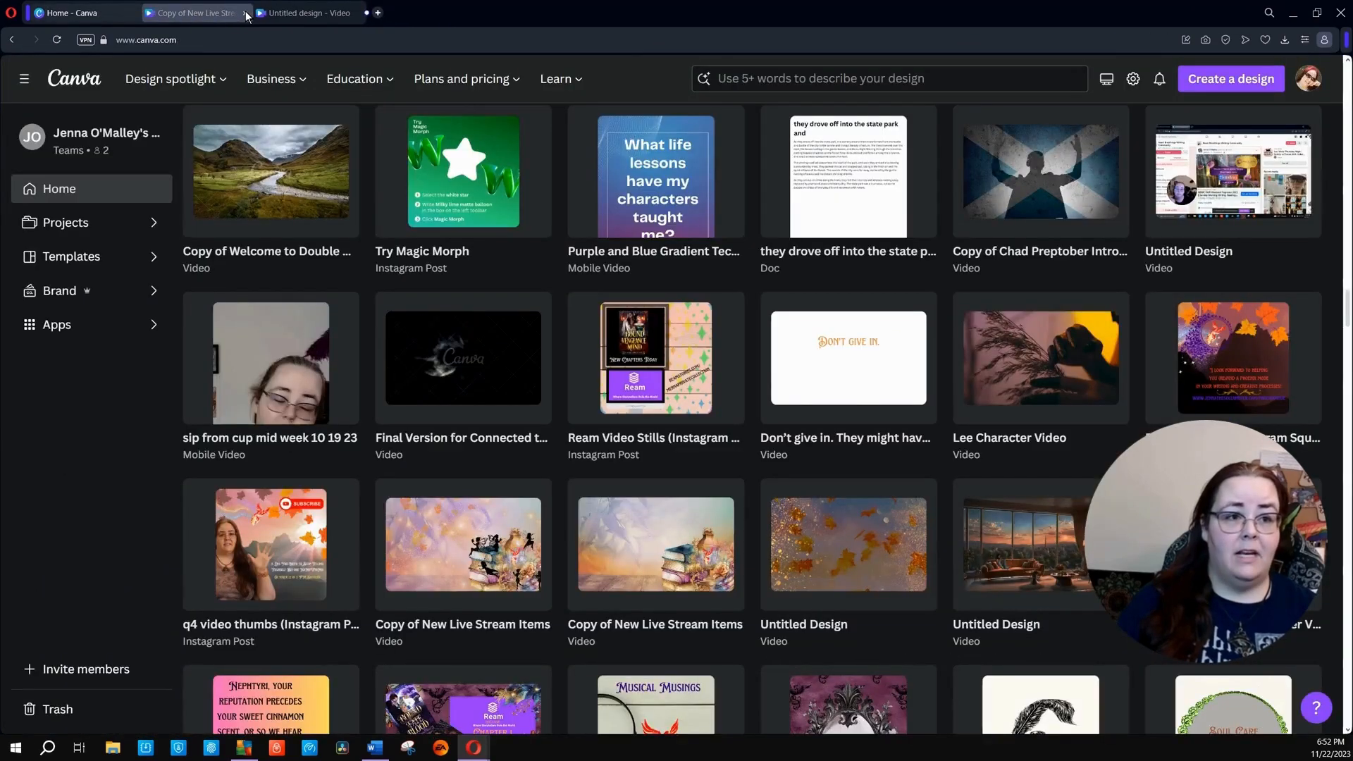
click(245, 12)
click(98, 13)
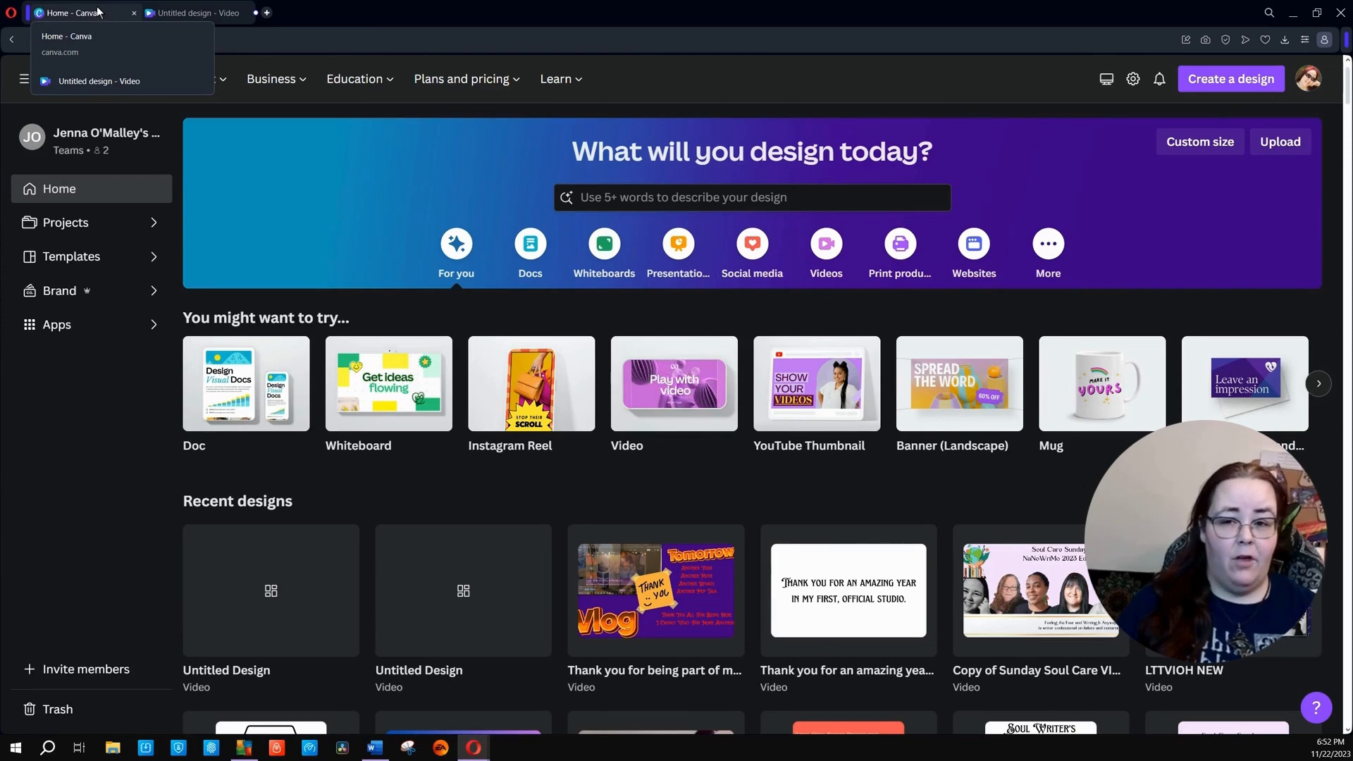
click(205, 9)
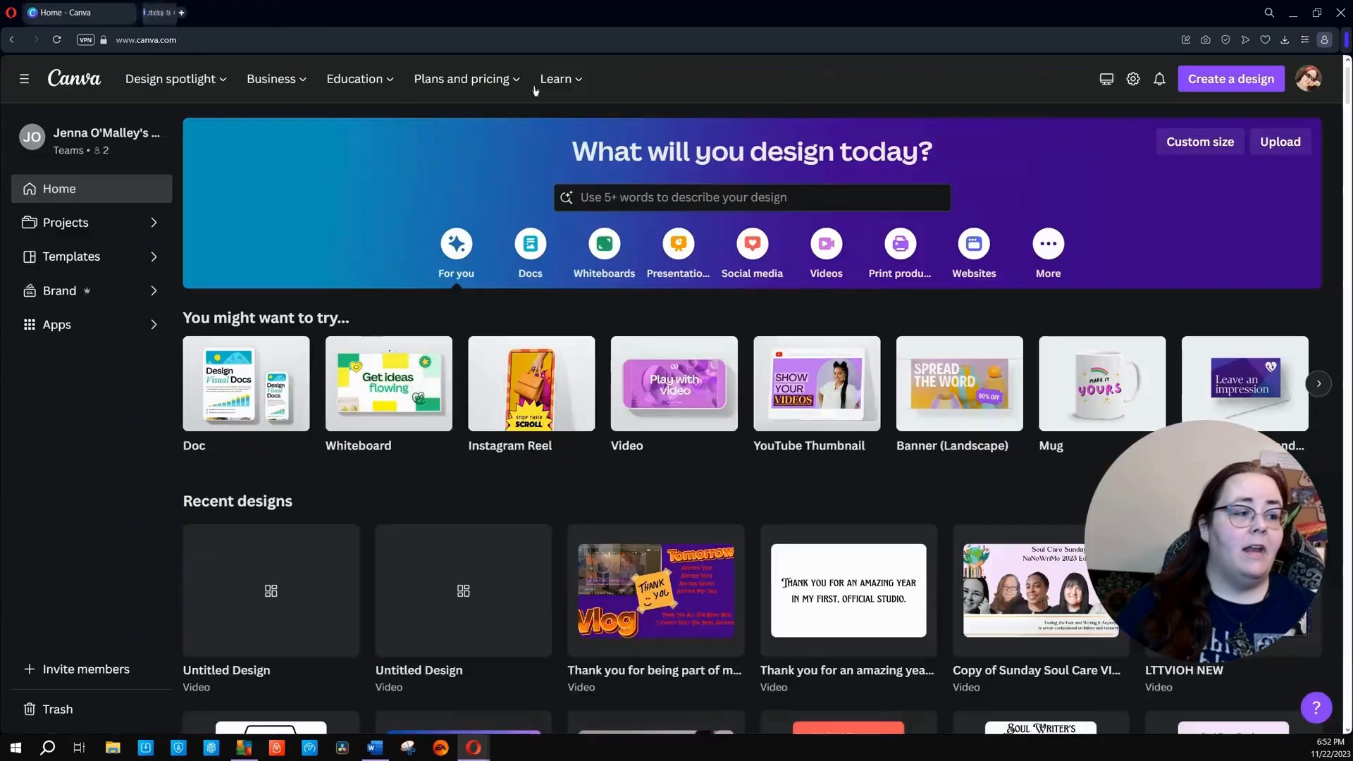
click(249, 13)
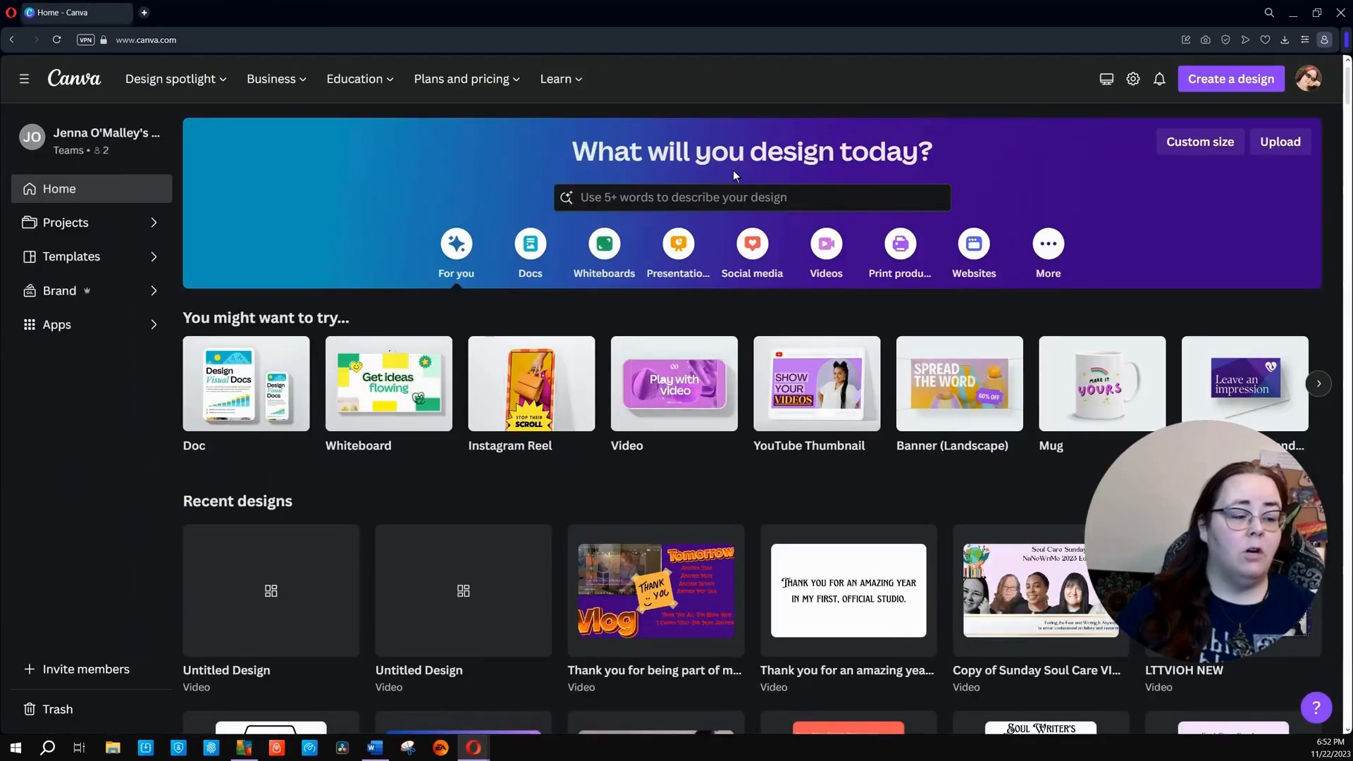
Search the templates from the home page for "youtube video".
mouse_move(683, 390)
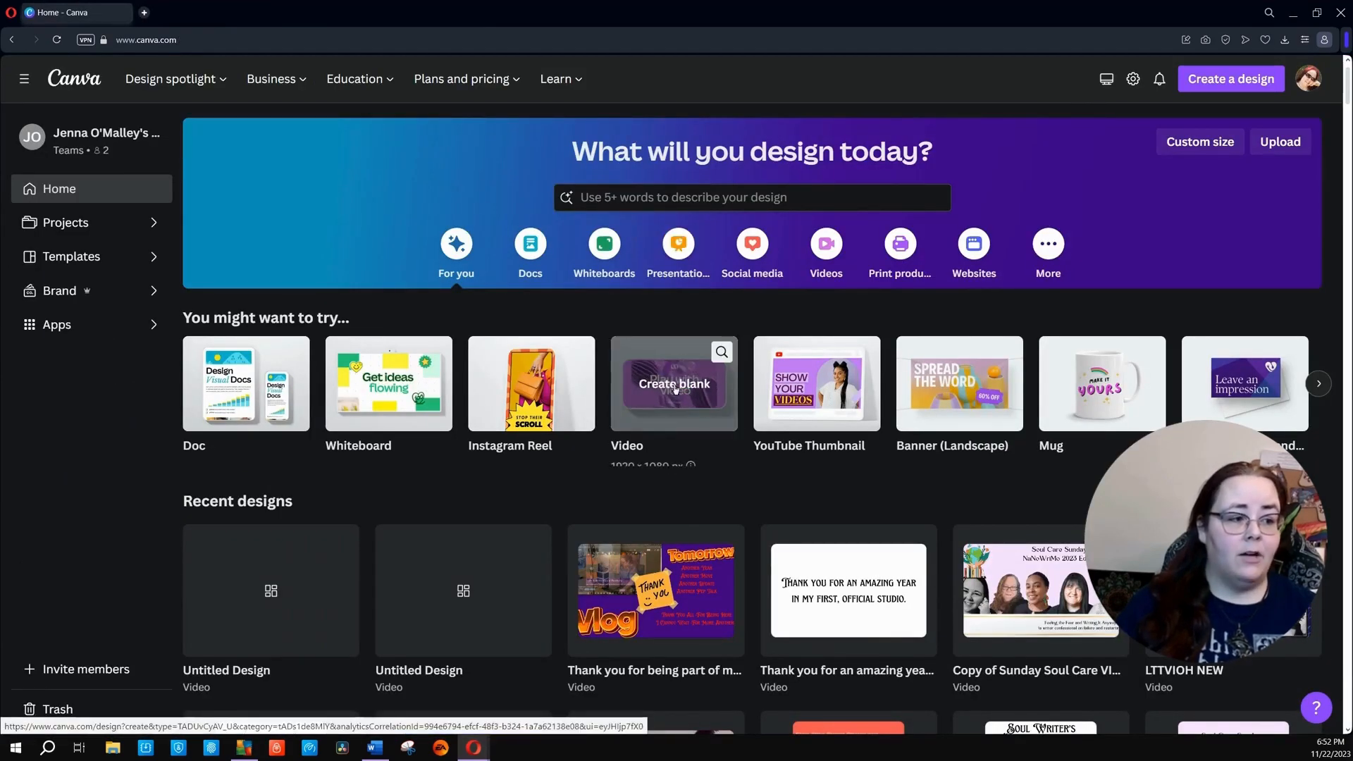
click(687, 197)
text(youtubv)
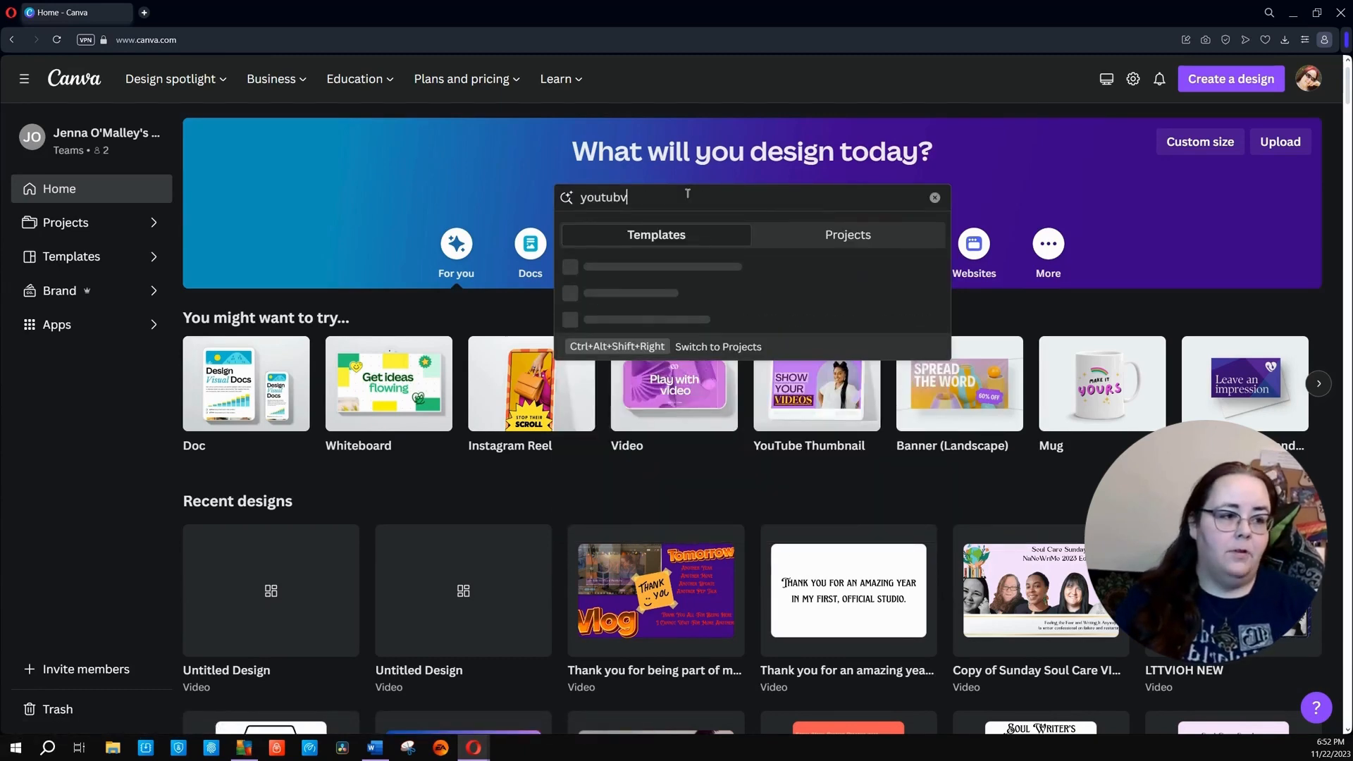
key(BackSpace)
text(e )
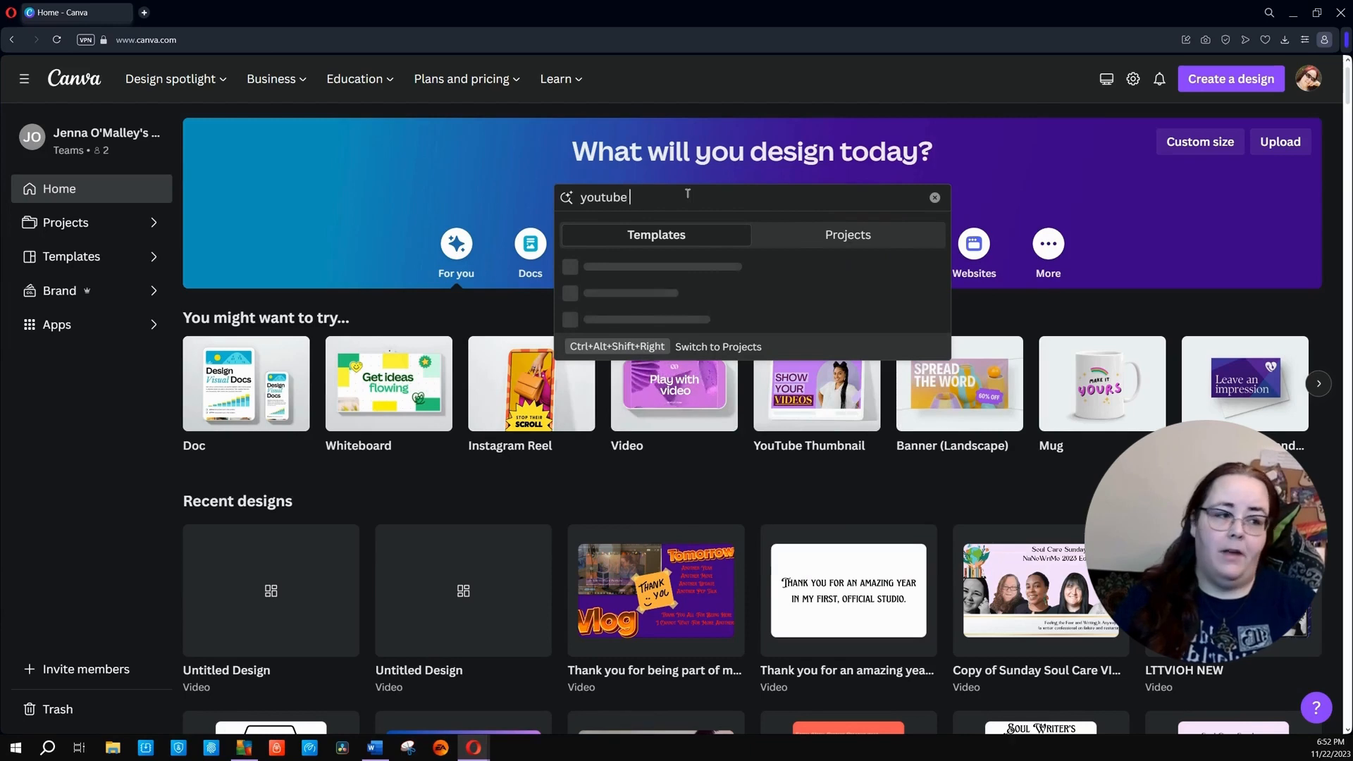
text(channel)
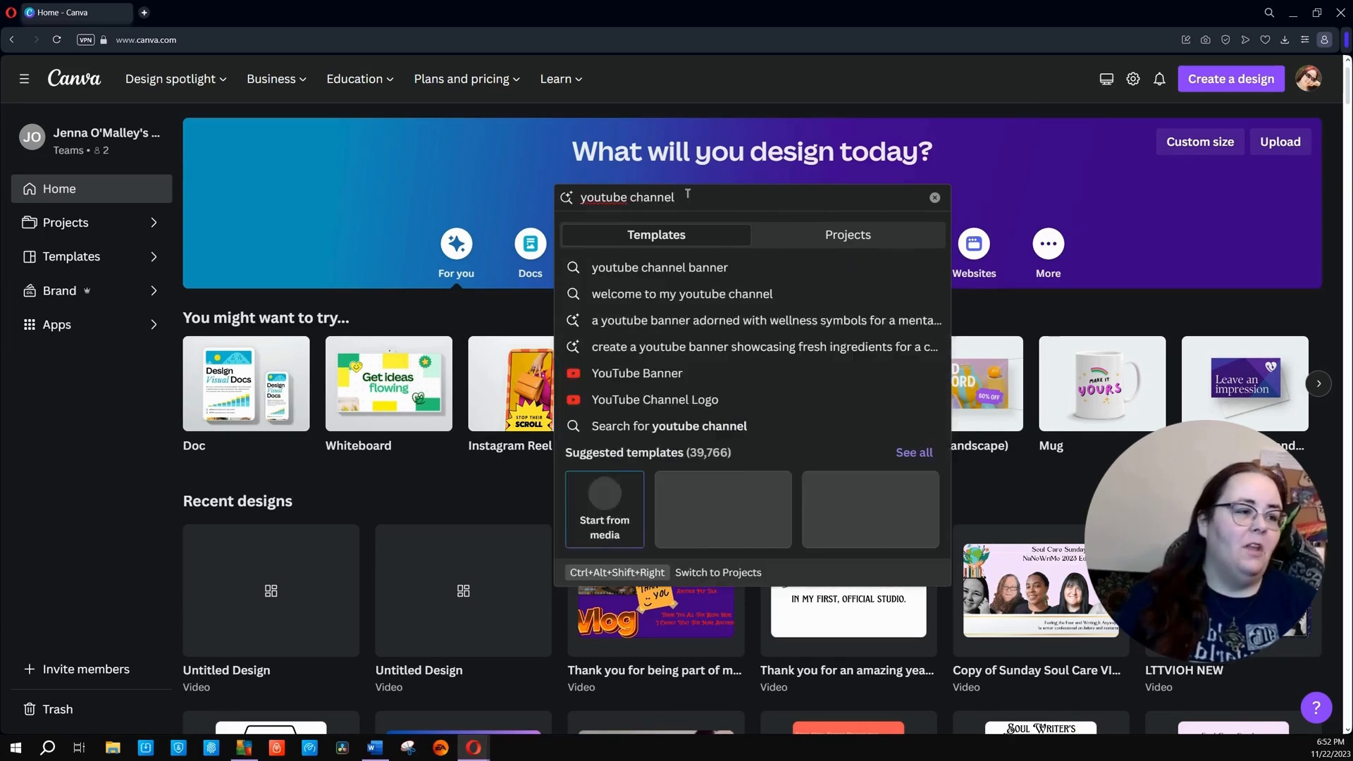
key(BackSpace)
key(BackSpace)
key(BackSpace)
key(BackSpace)
key(BackSpace)
key(BackSpace)
key(BackSpace)
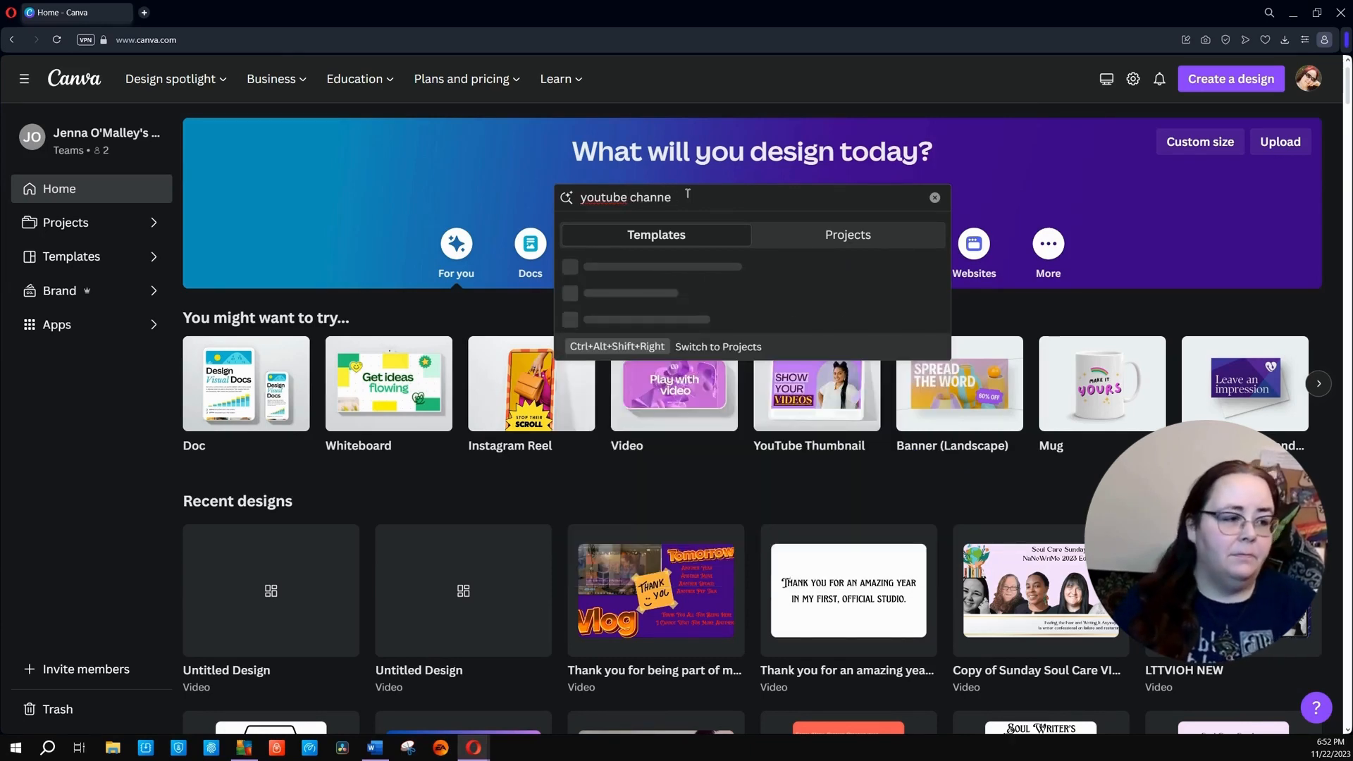
text(video)
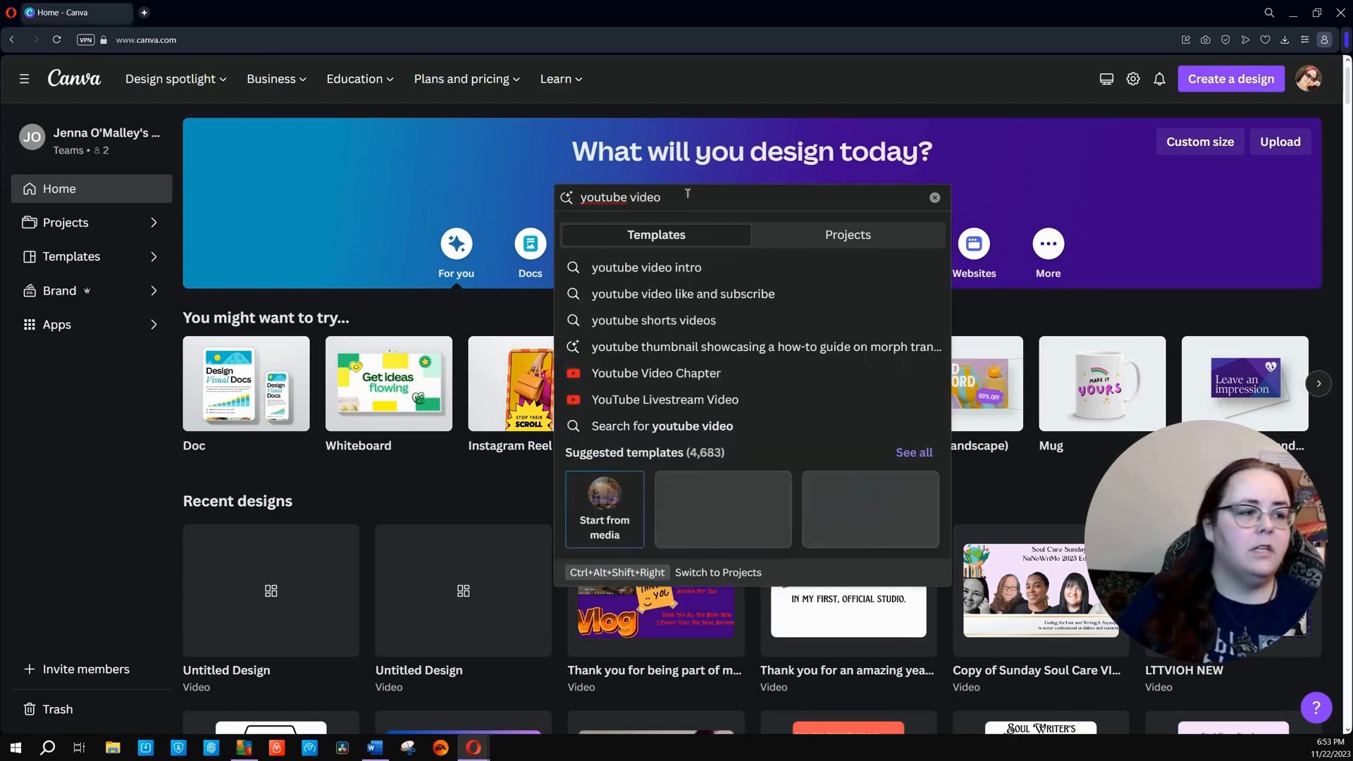
Choose the YouTube Livestream Video type from the suggestions and create a blank design from its template page.
click(758, 403)
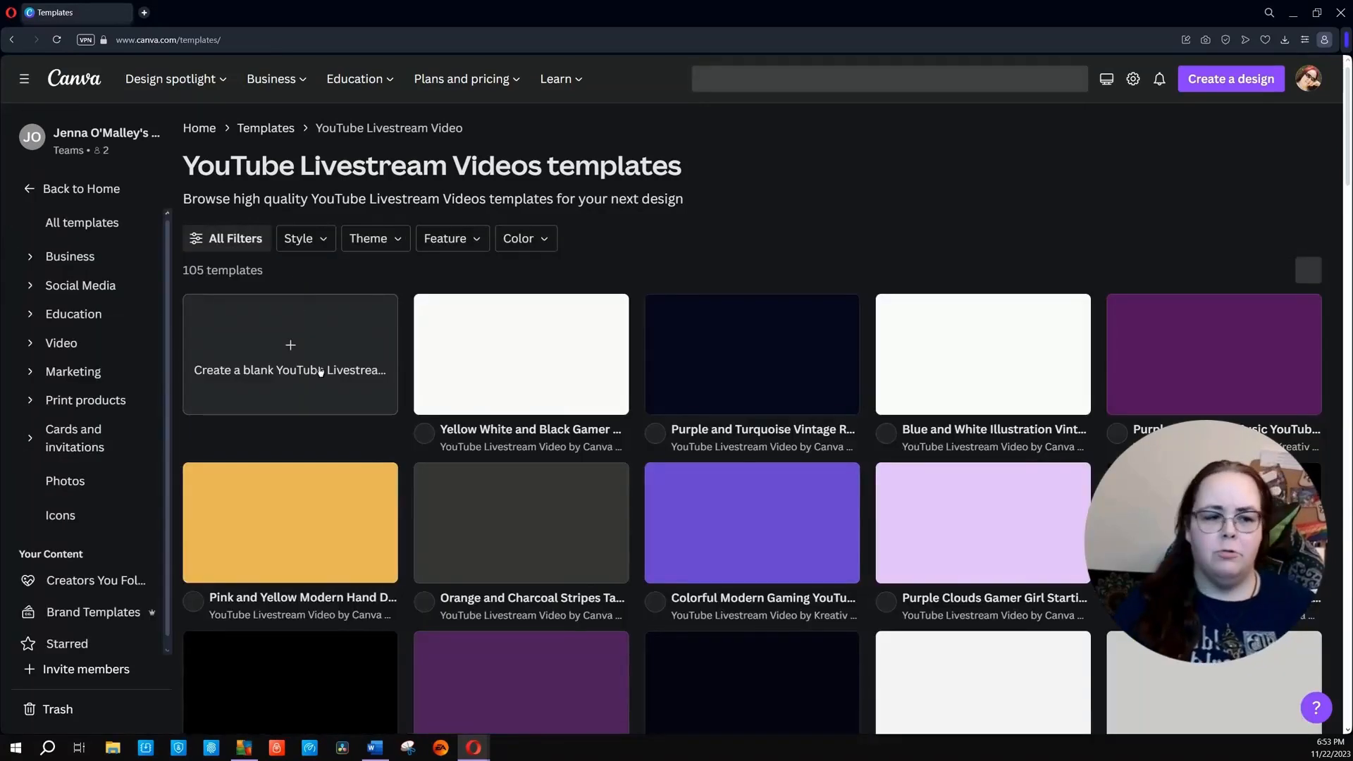
click(293, 352)
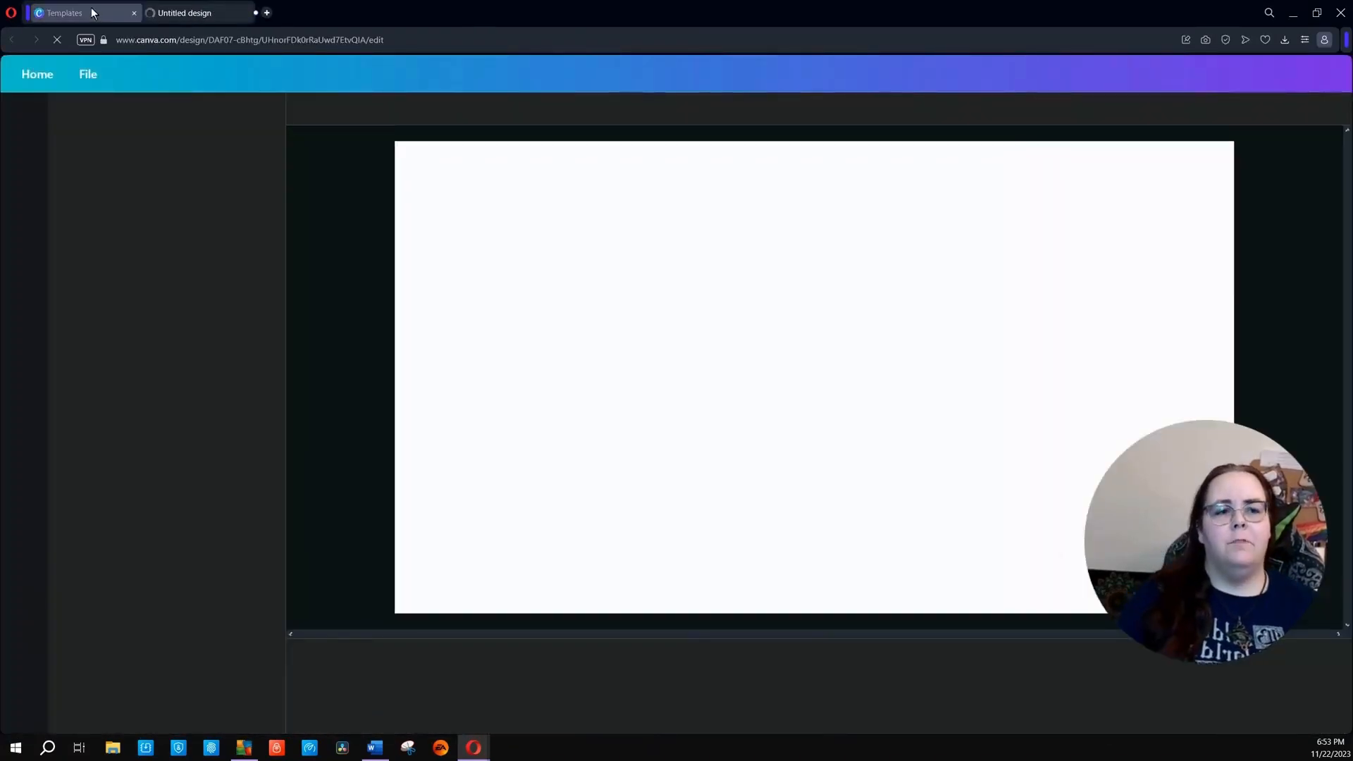
click(91, 12)
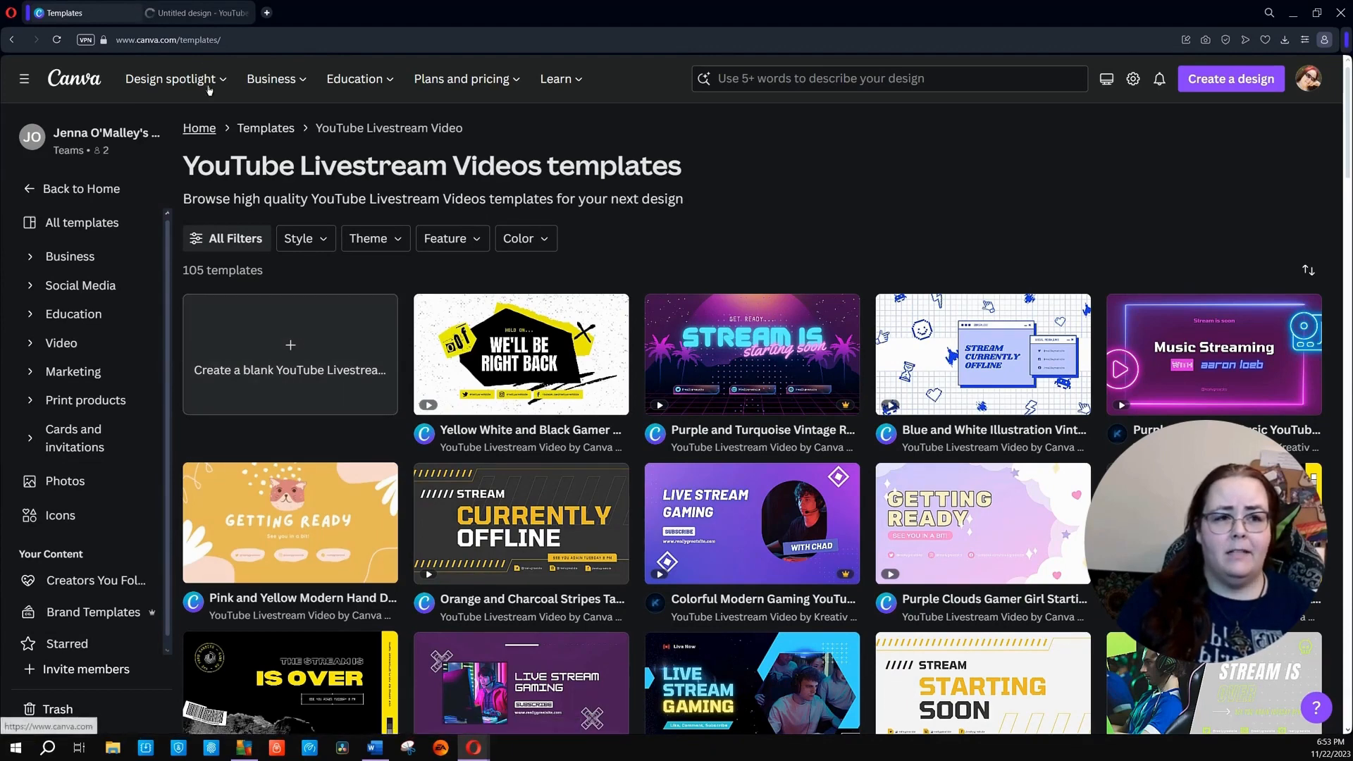
click(184, 5)
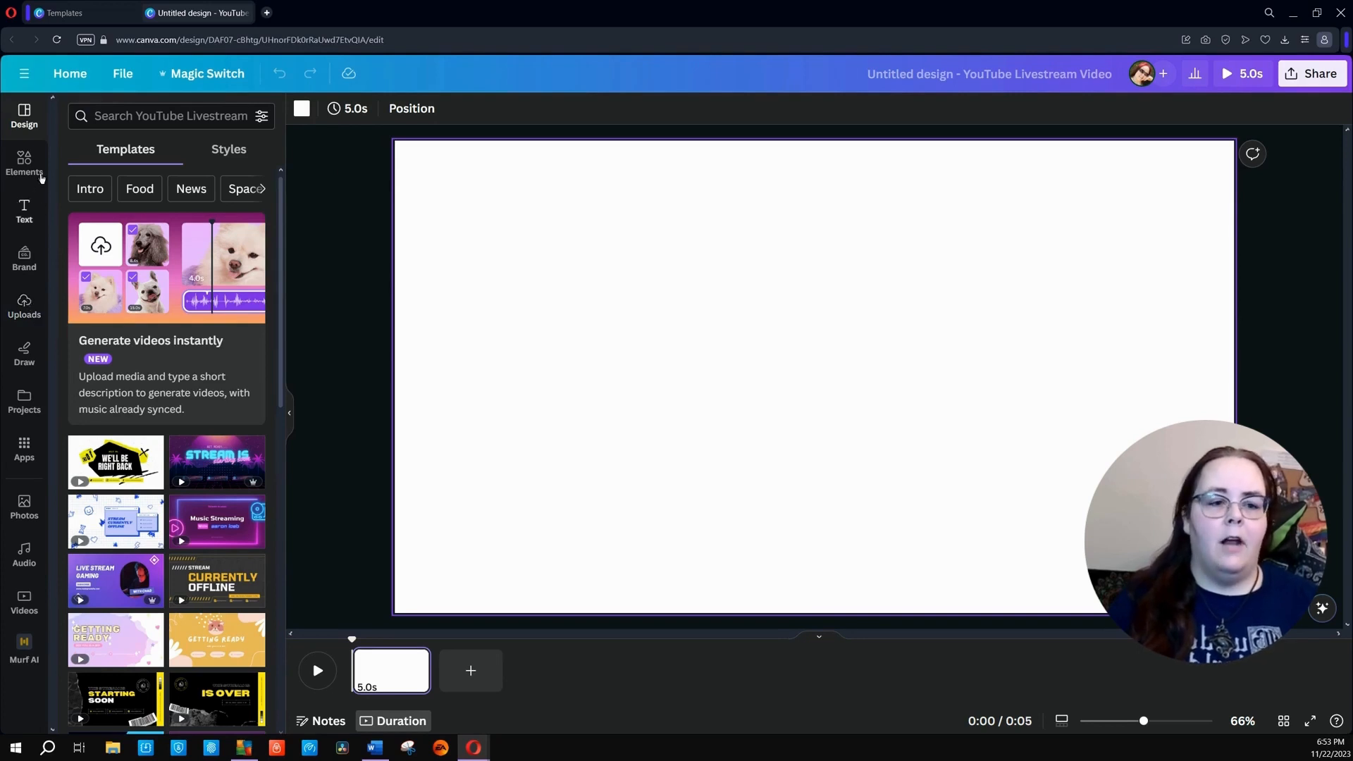
click(31, 173)
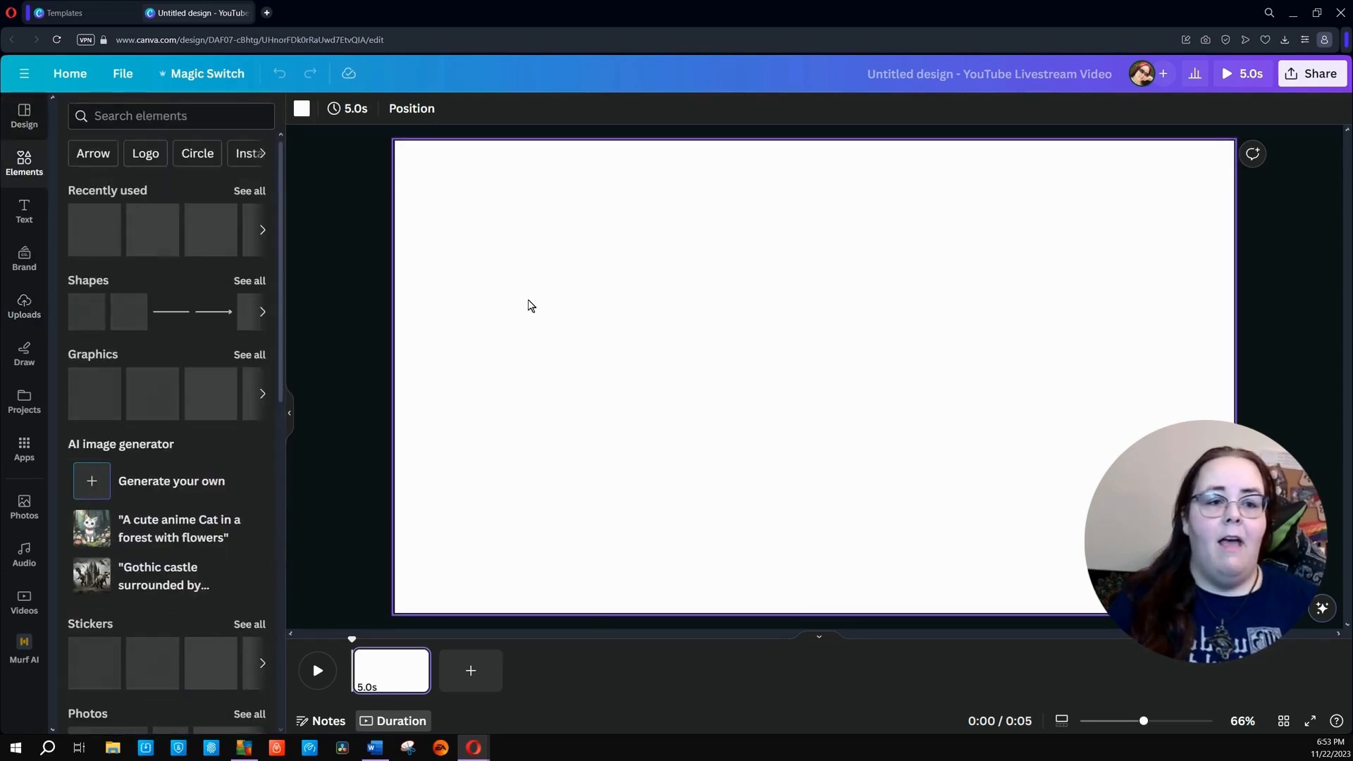
mouse_move(107, 256)
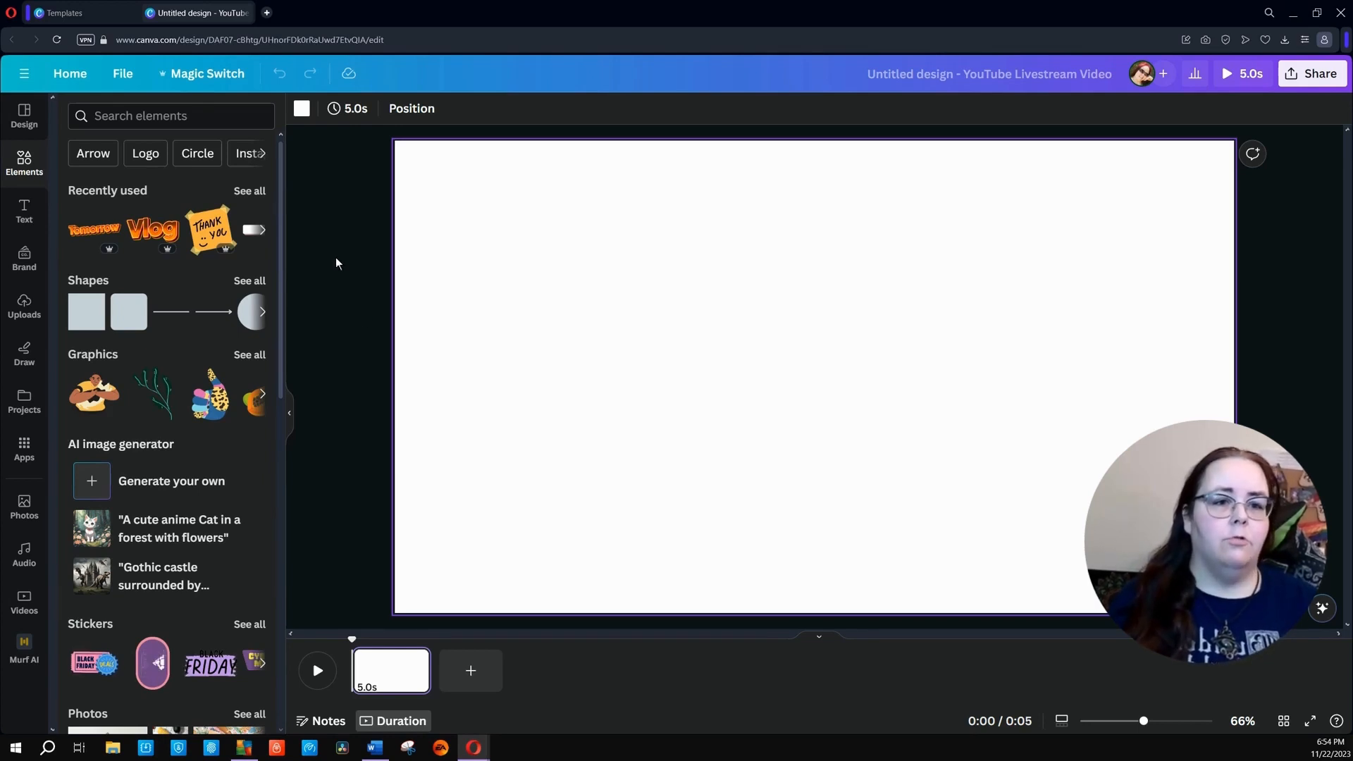
Search the photo library for "christmas" and narrow the search to Christmas background.
click(26, 508)
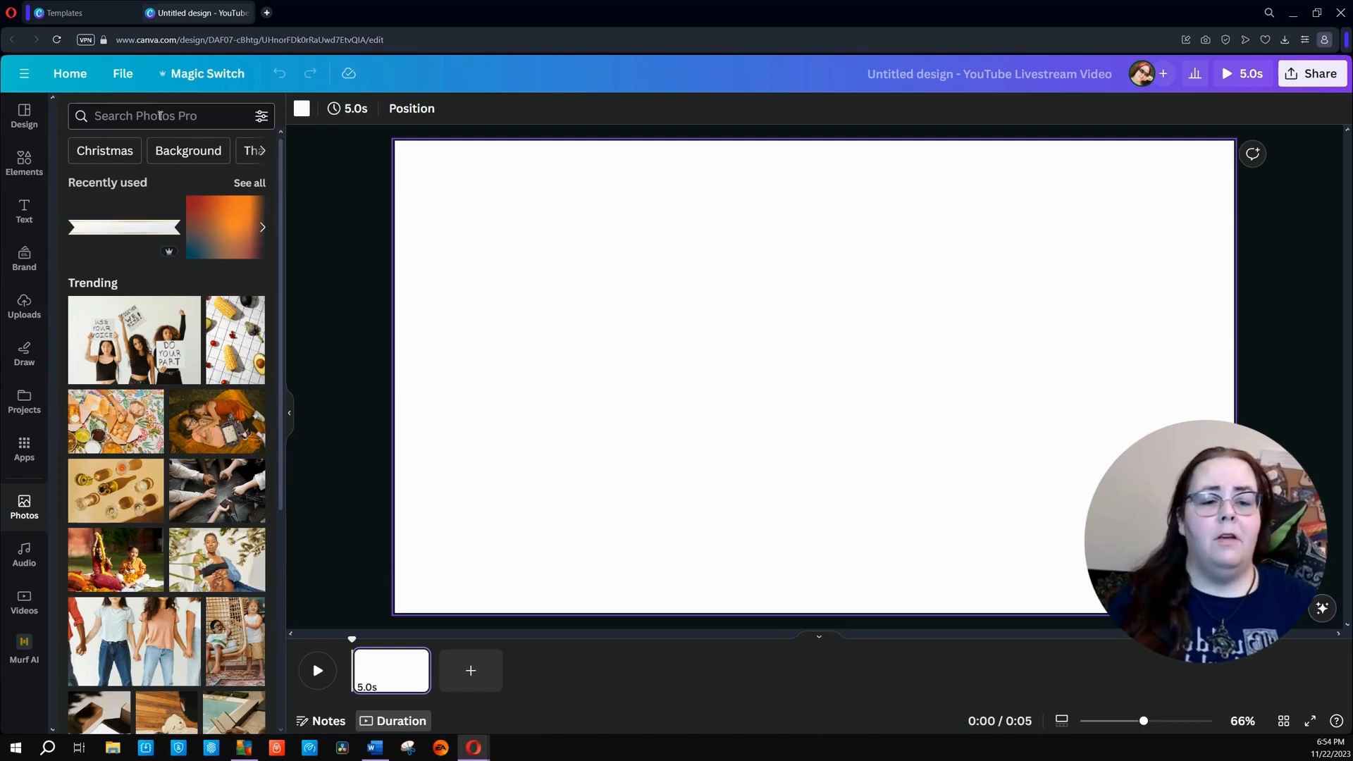
click(156, 110)
text(christmas)
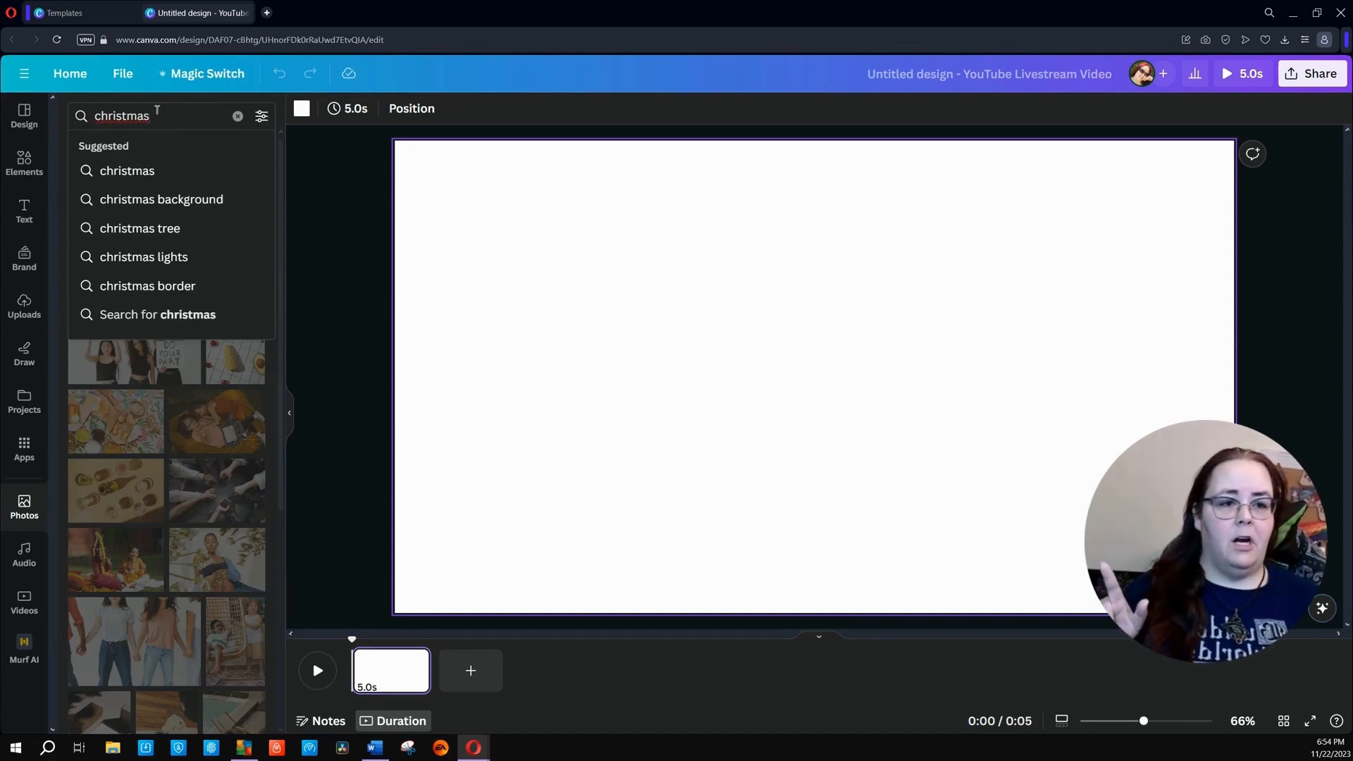
key(Return)
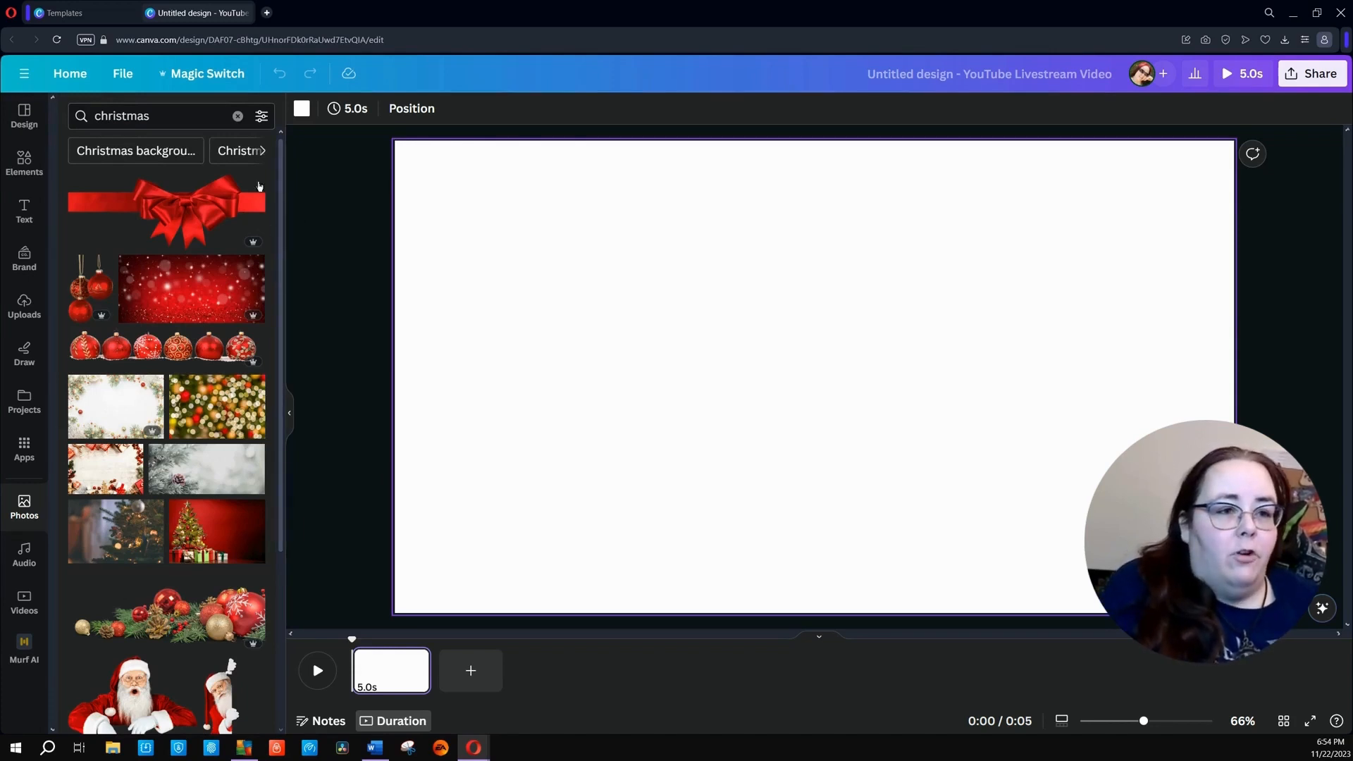
click(156, 152)
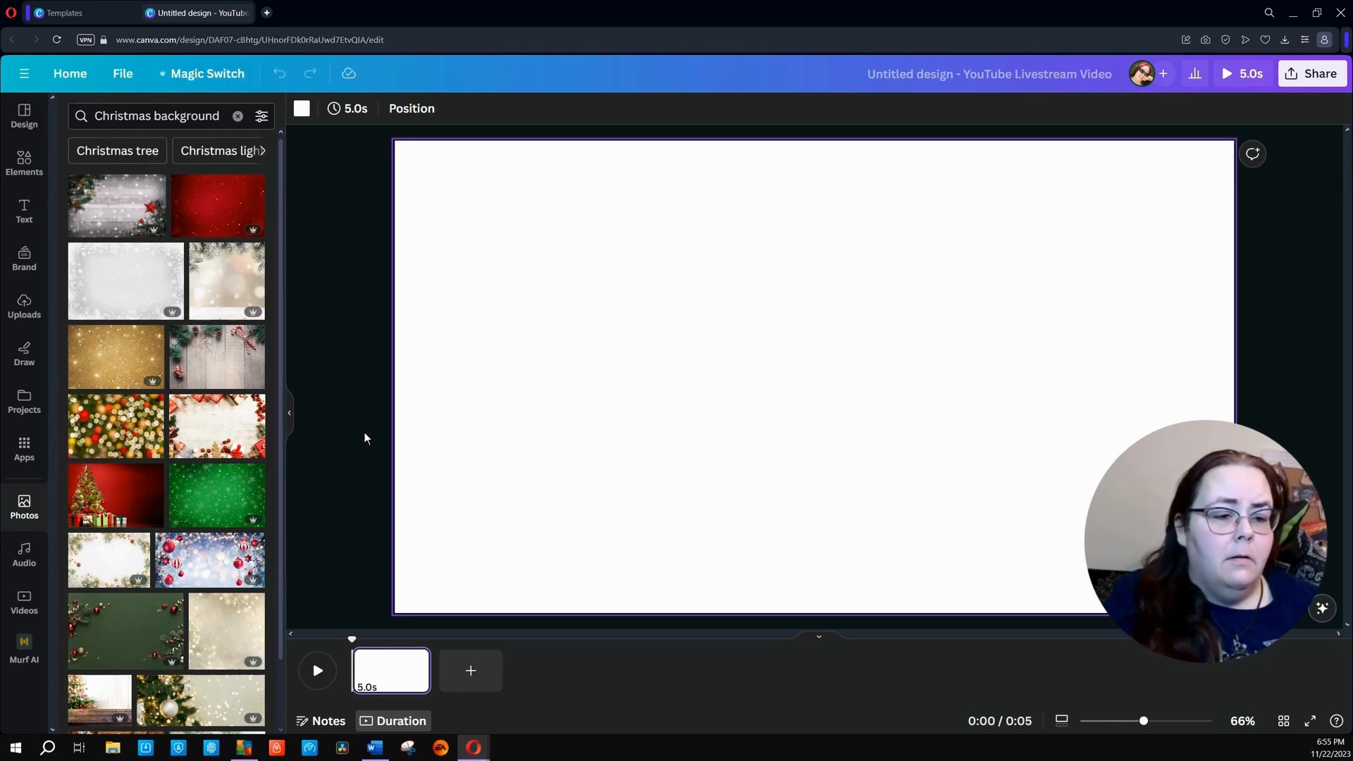
Add the dark wood photo framed by coloured Christmas lights and set it as the page background.
scroll(206, 474, down, 3)
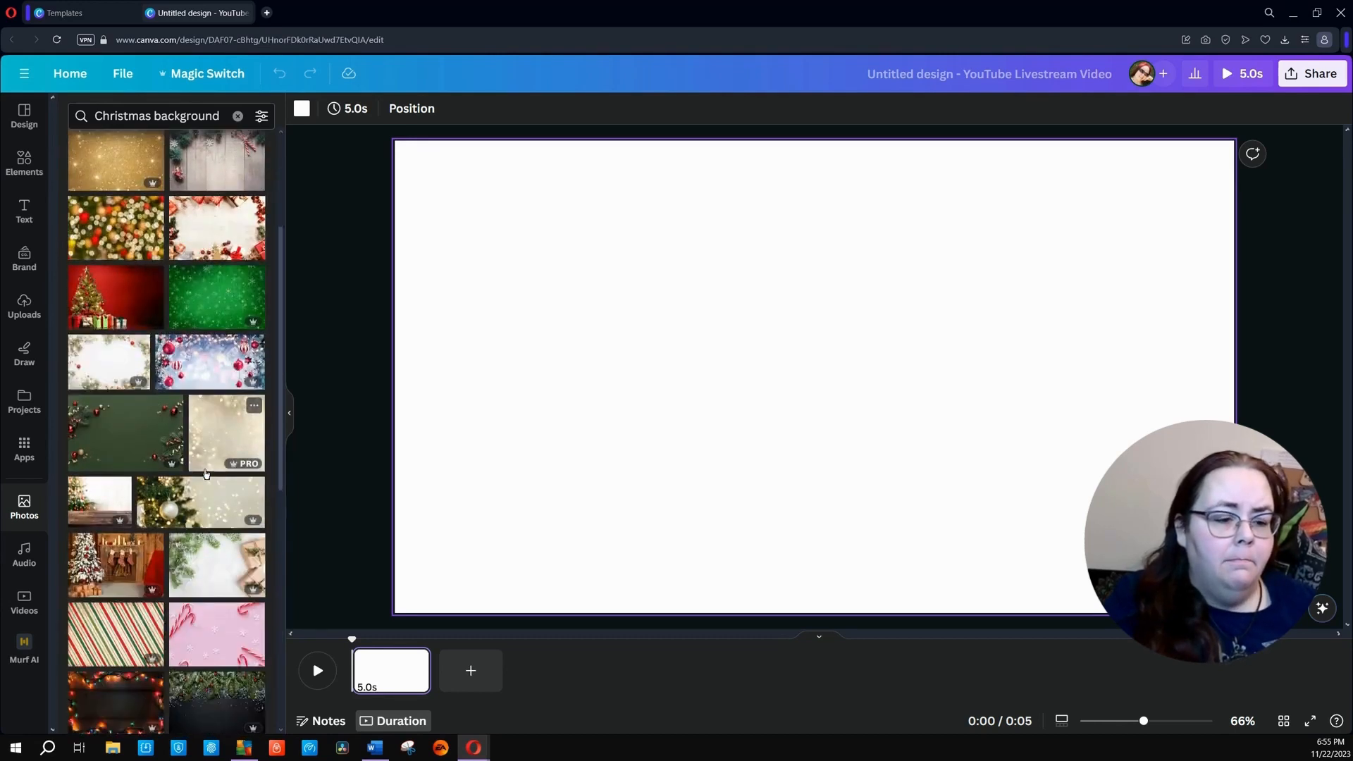
scroll(206, 474, down, 5)
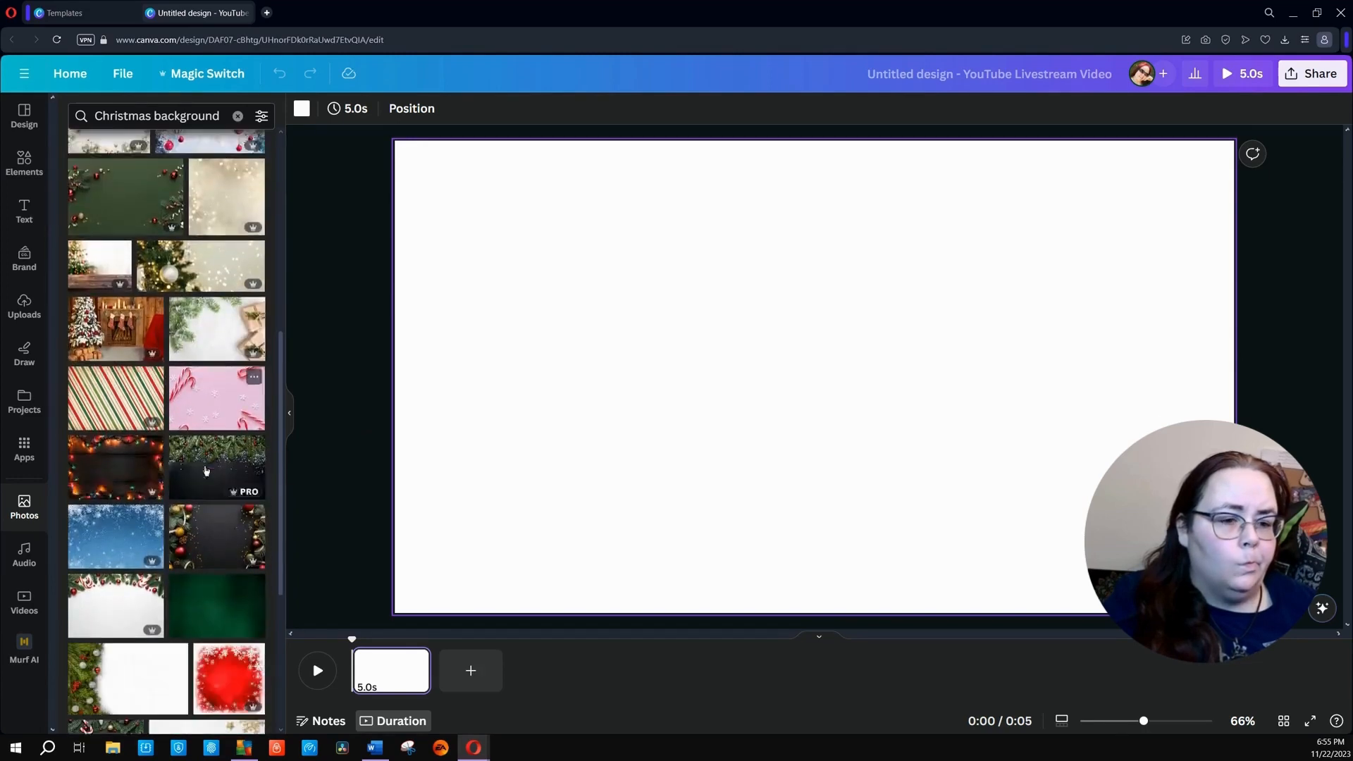
click(102, 375)
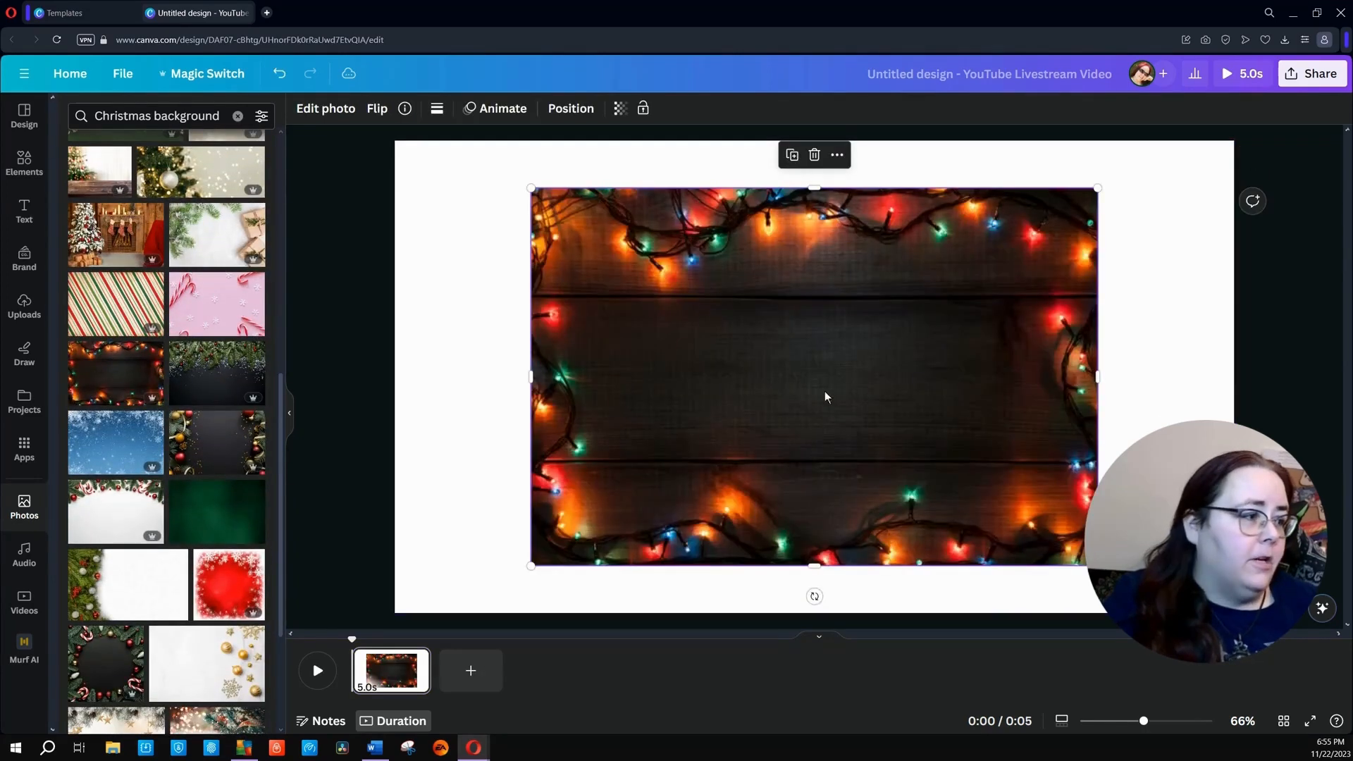
right_click(770, 322)
click(900, 653)
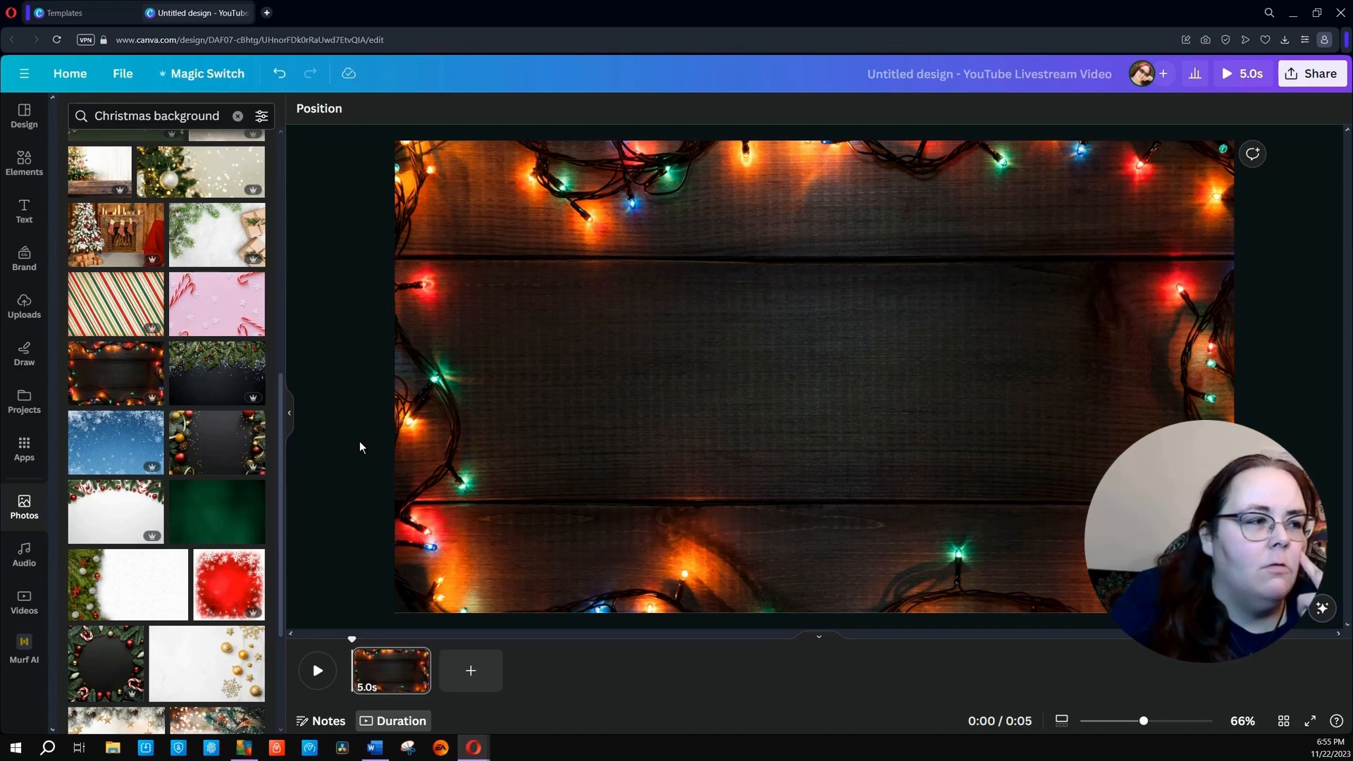
click(614, 391)
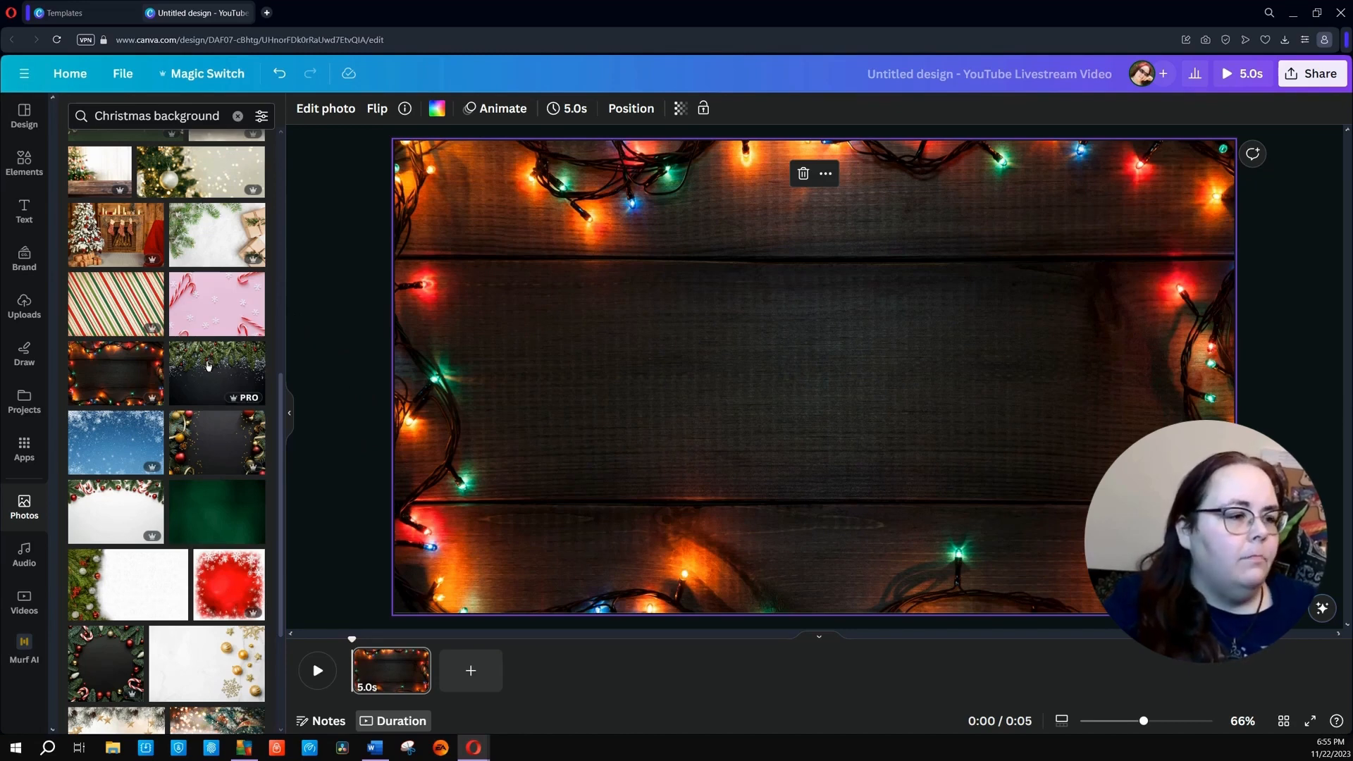
Browse more Christmas background photos, and change the photo search to "christmas lights background".
scroll(208, 366, down, 5)
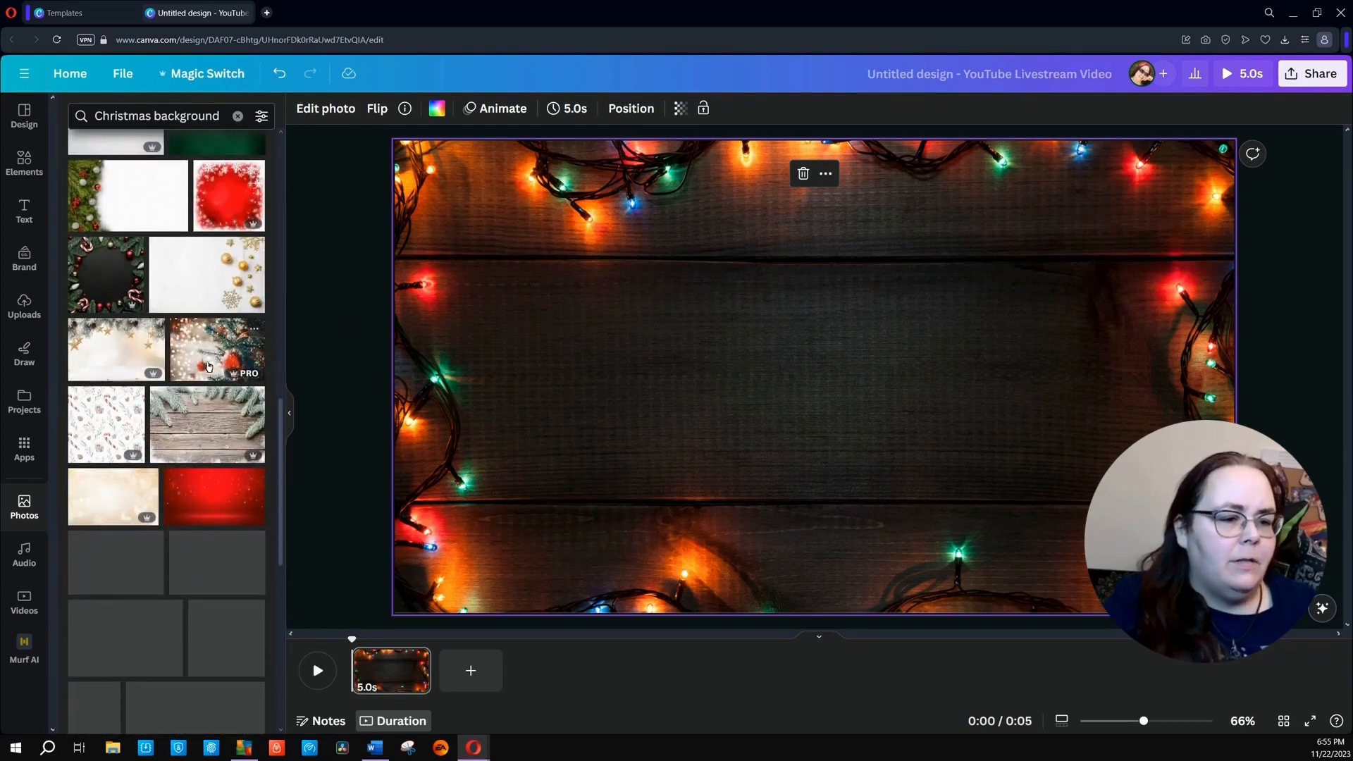
scroll(201, 367, down, 2)
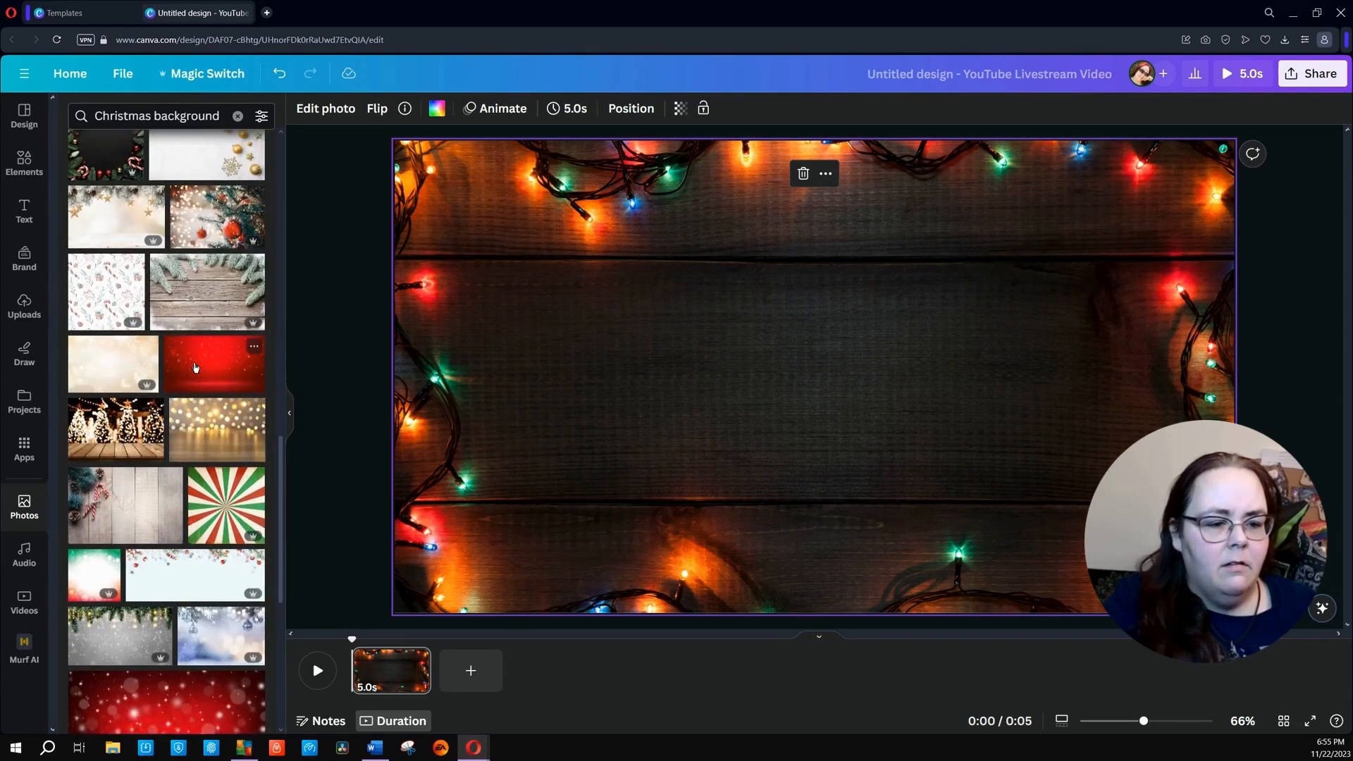
scroll(196, 367, down, 4)
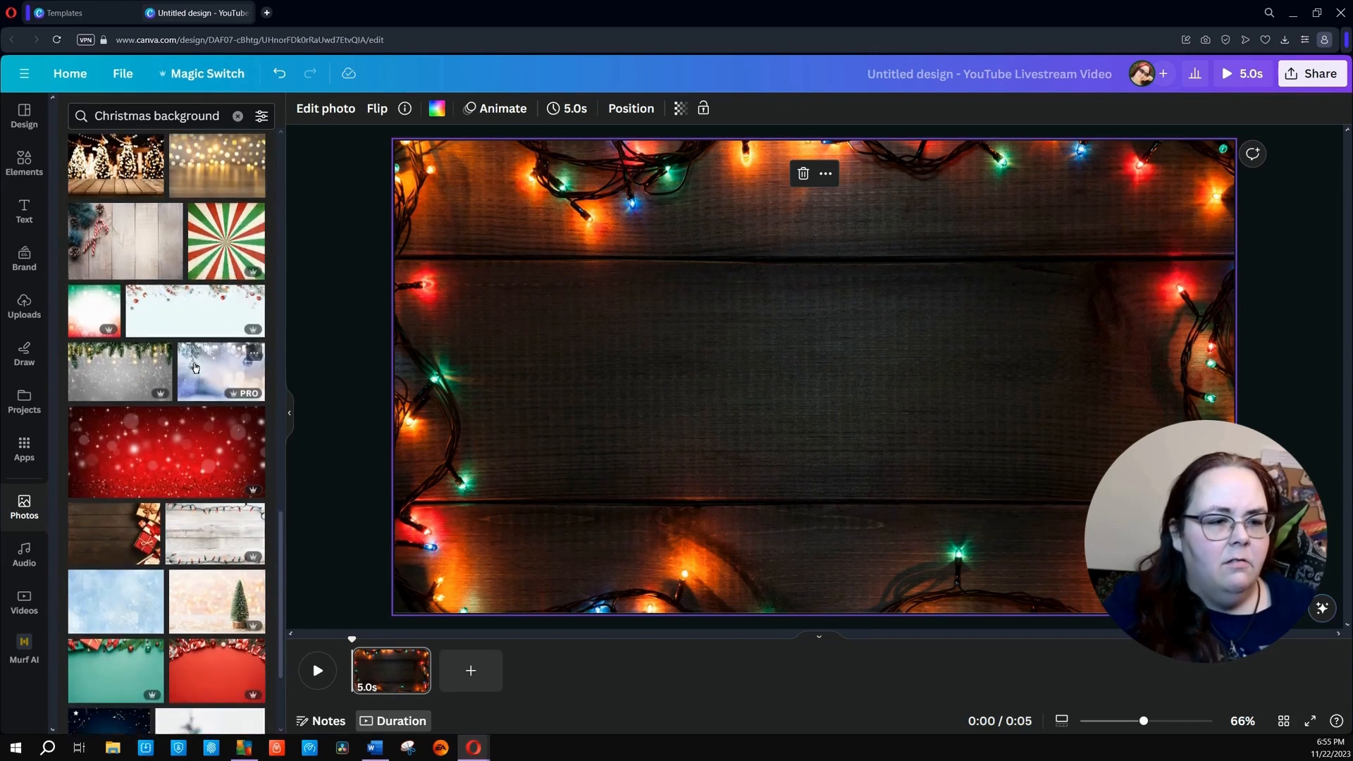
click(198, 115)
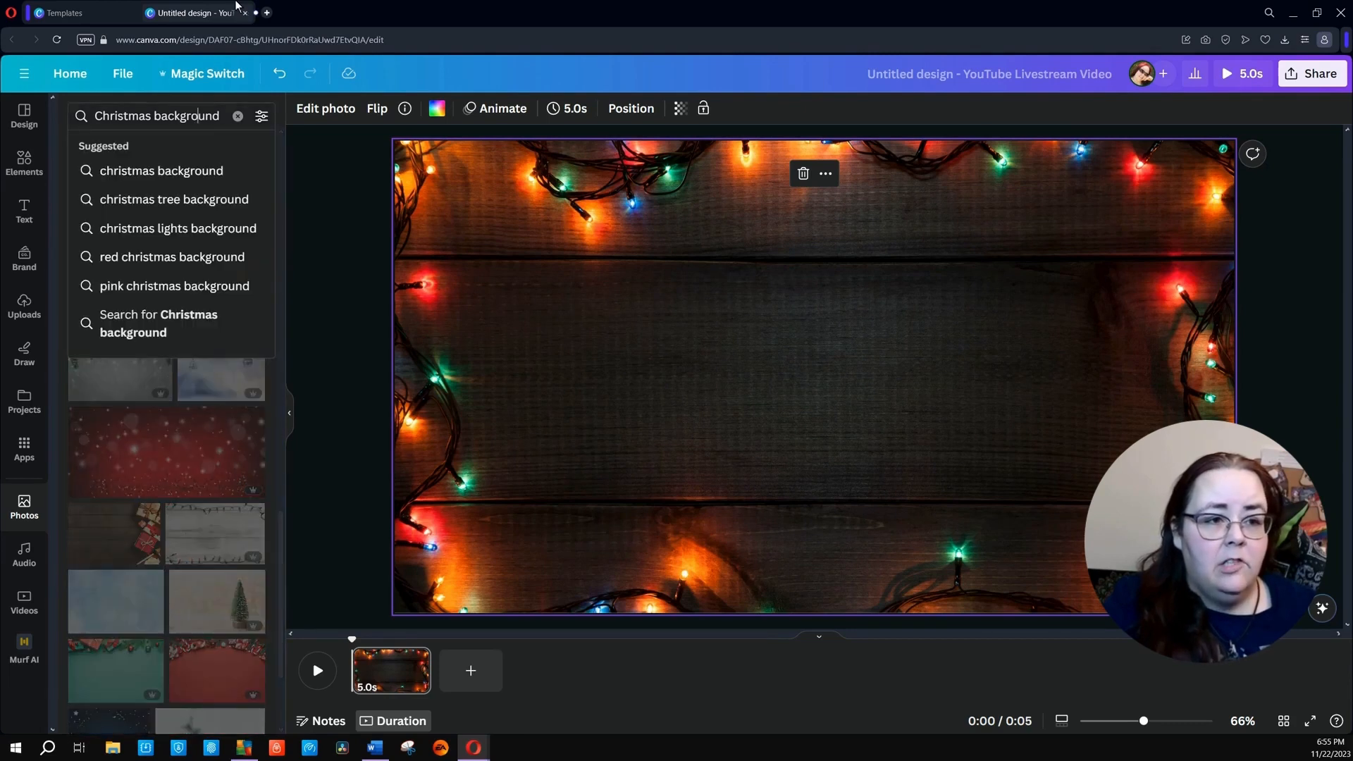
click(180, 233)
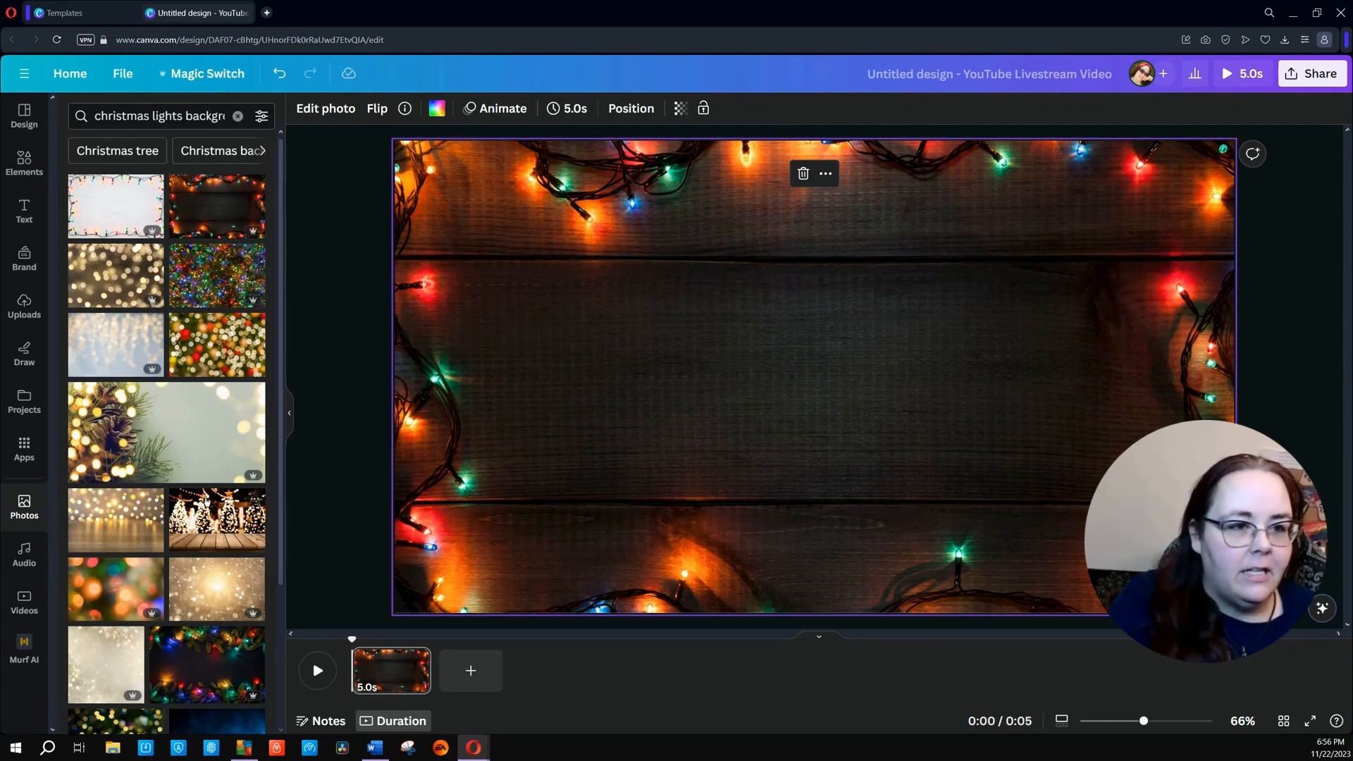
Add the white wood photo framed by coloured Christmas lights and set it as the page background.
click(102, 210)
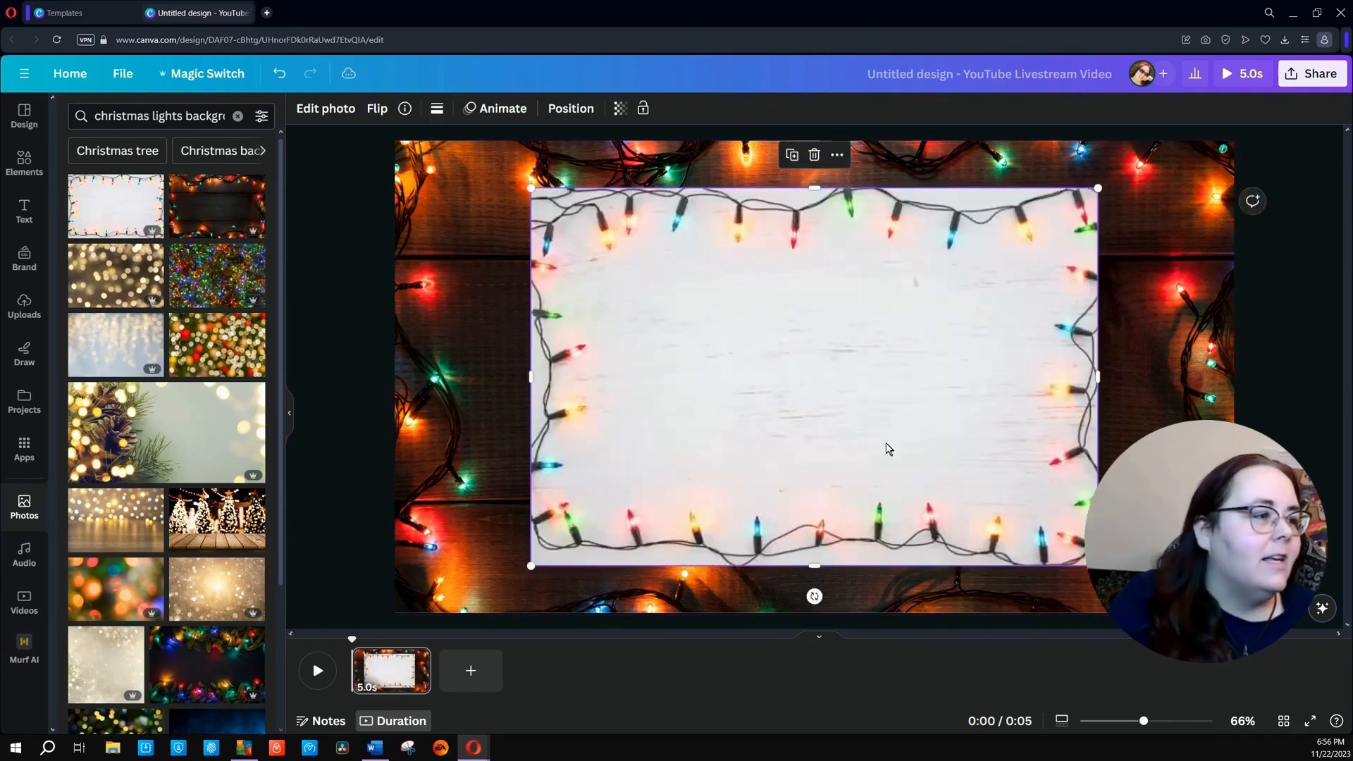
right_click(801, 373)
click(882, 682)
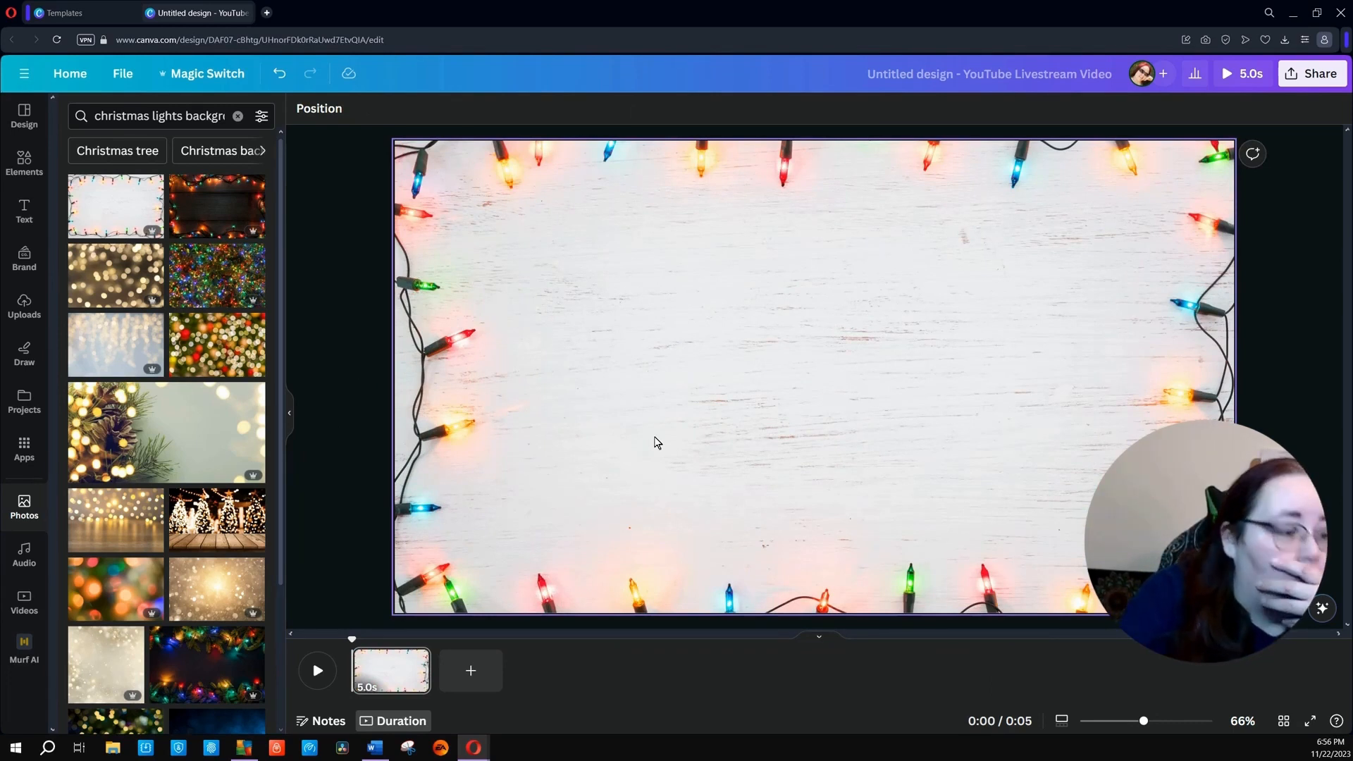
Add a second page and set the dark wood photo framed by coloured Christmas lights as its background.
click(471, 671)
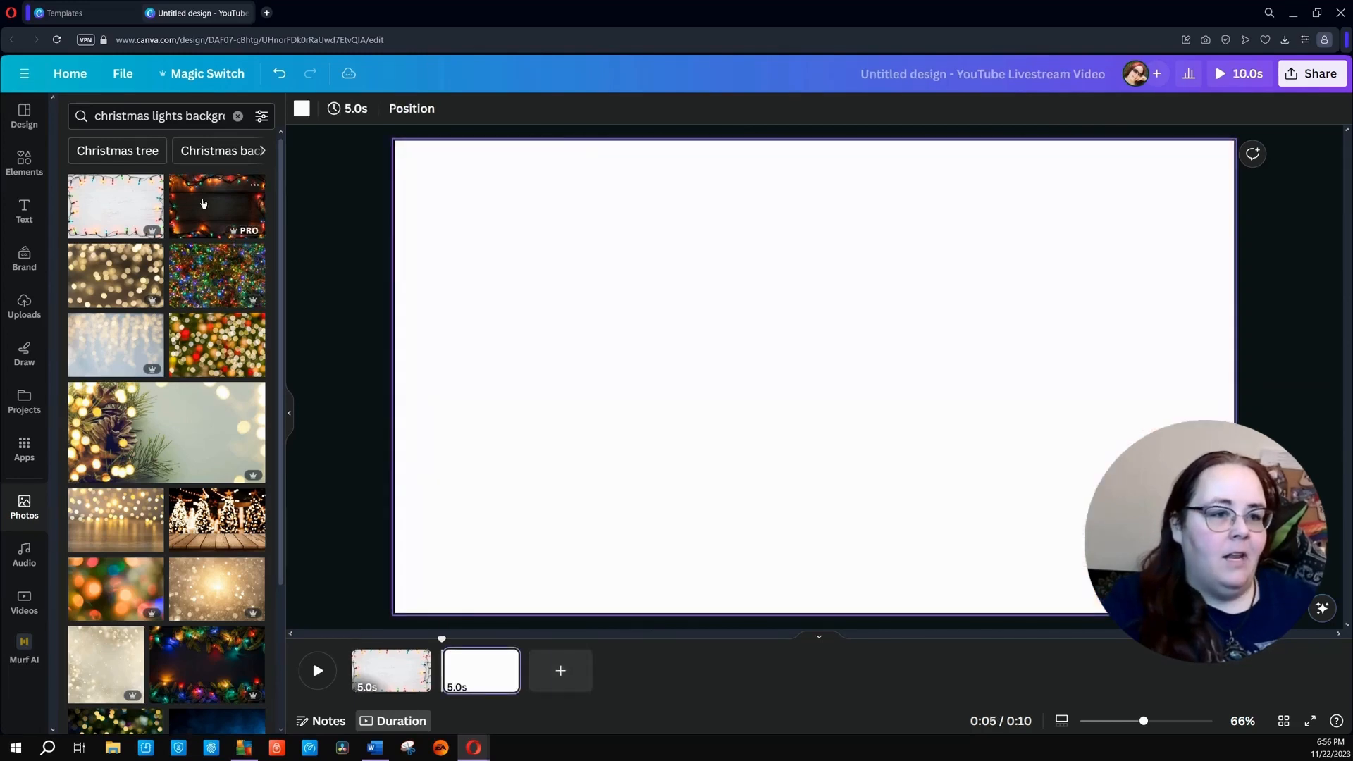
click(211, 206)
right_click(810, 422)
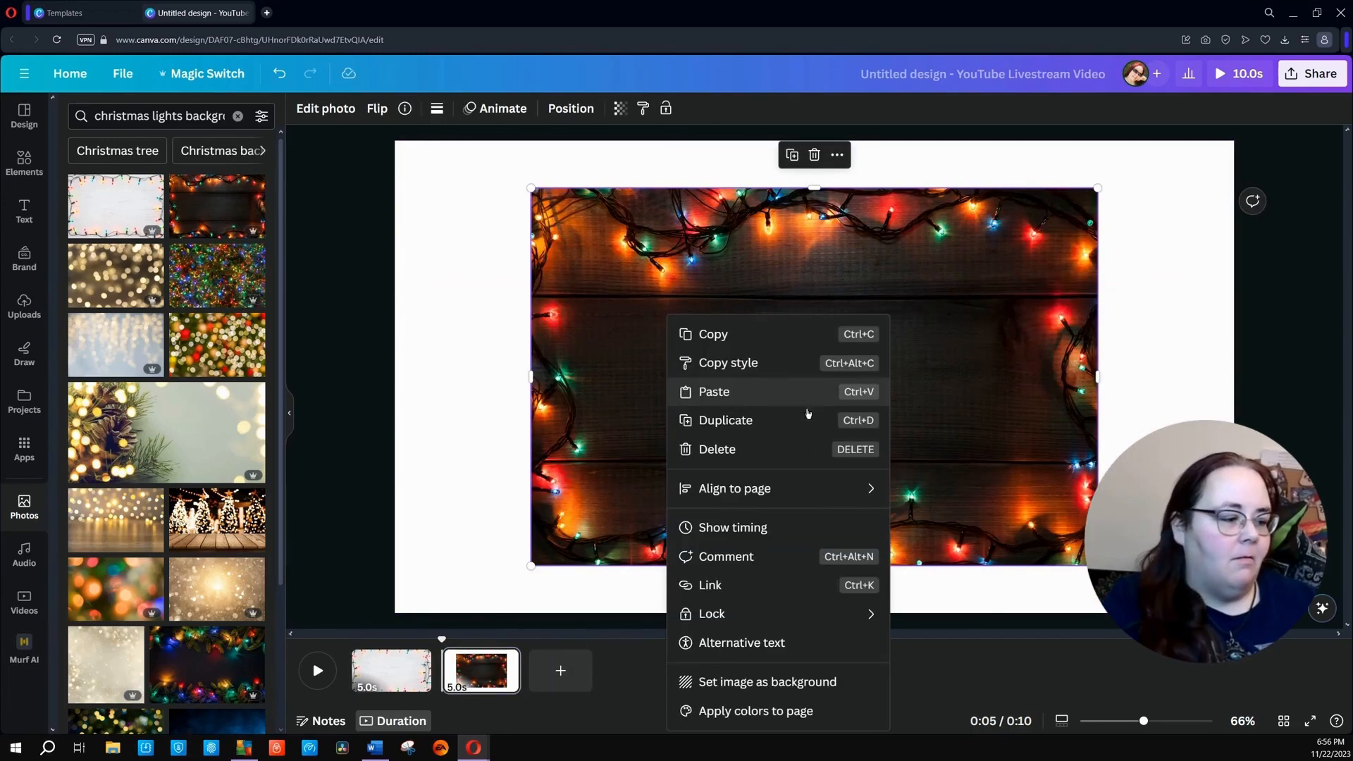
click(801, 683)
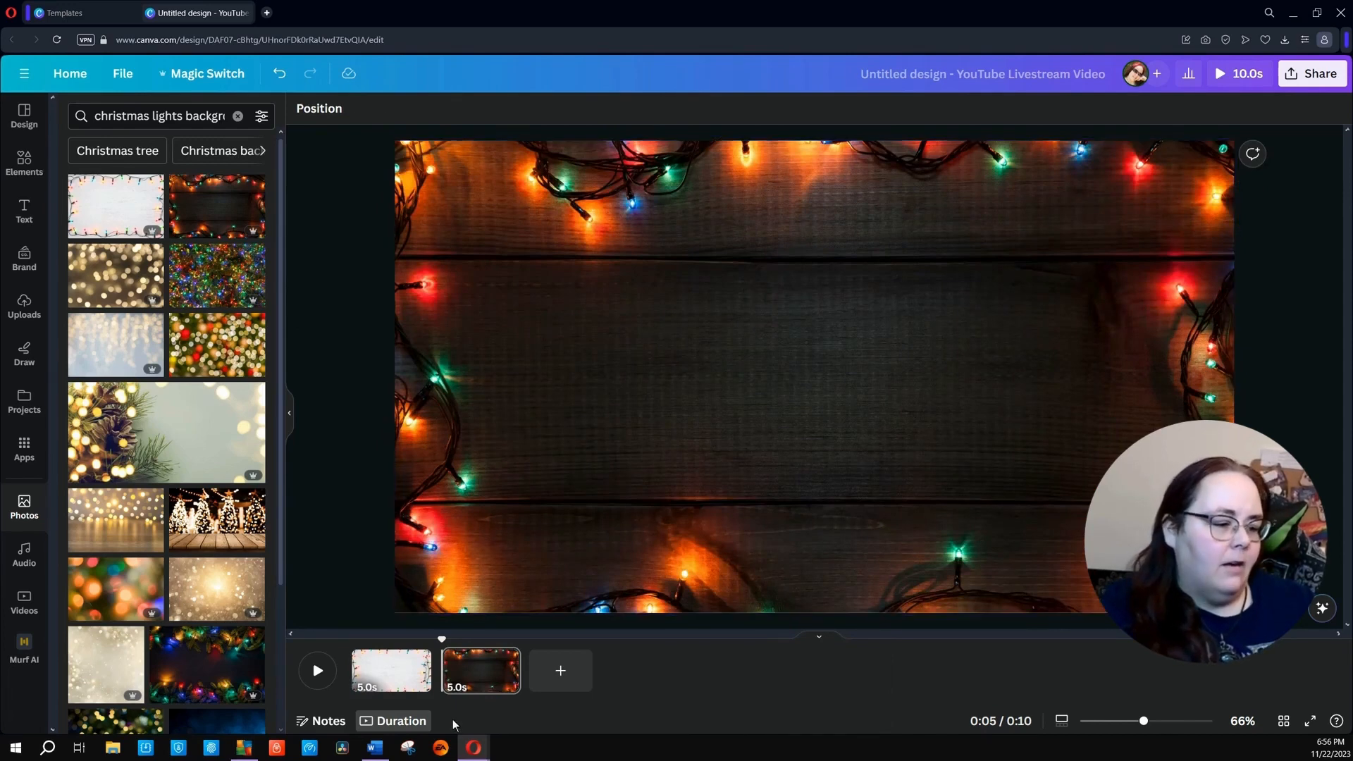
Apply a Dissolve transition between the two pages and play the design through to preview it.
click(444, 683)
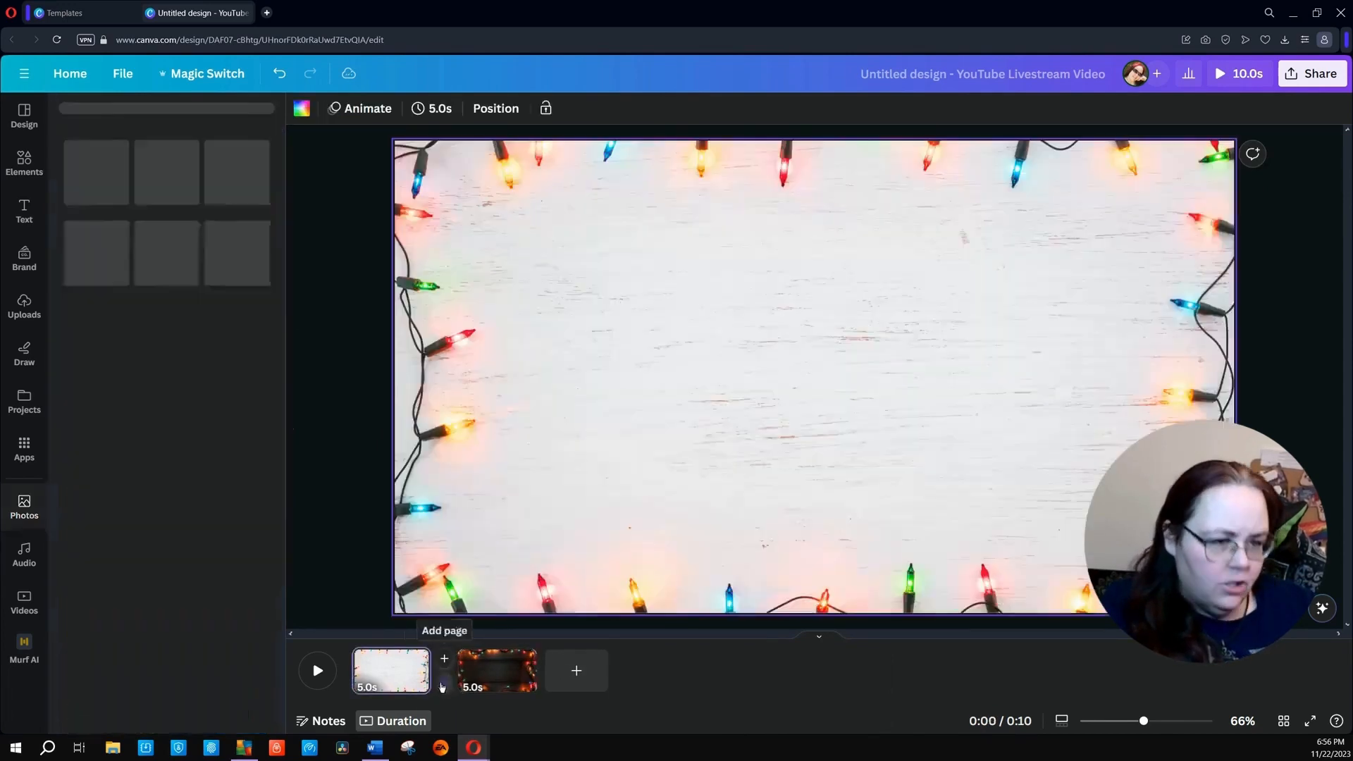
click(162, 171)
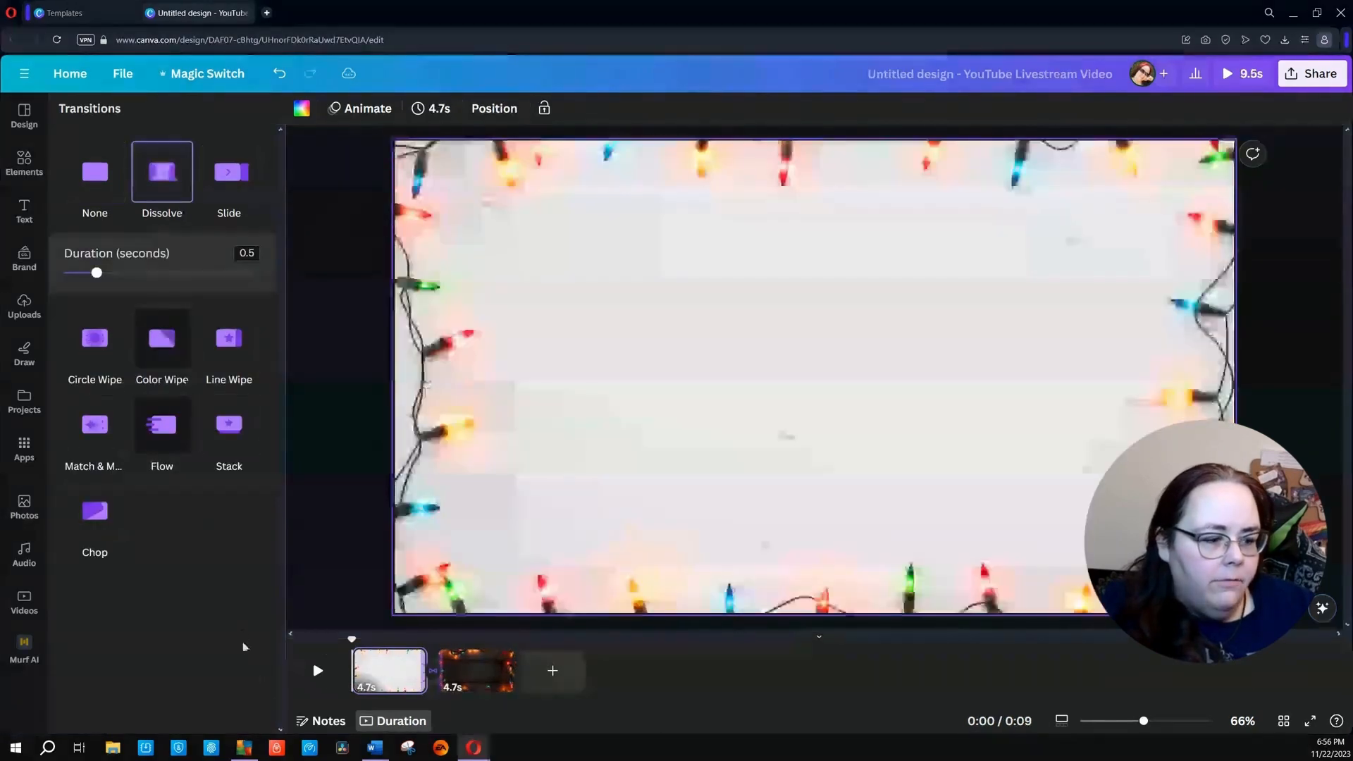
click(318, 671)
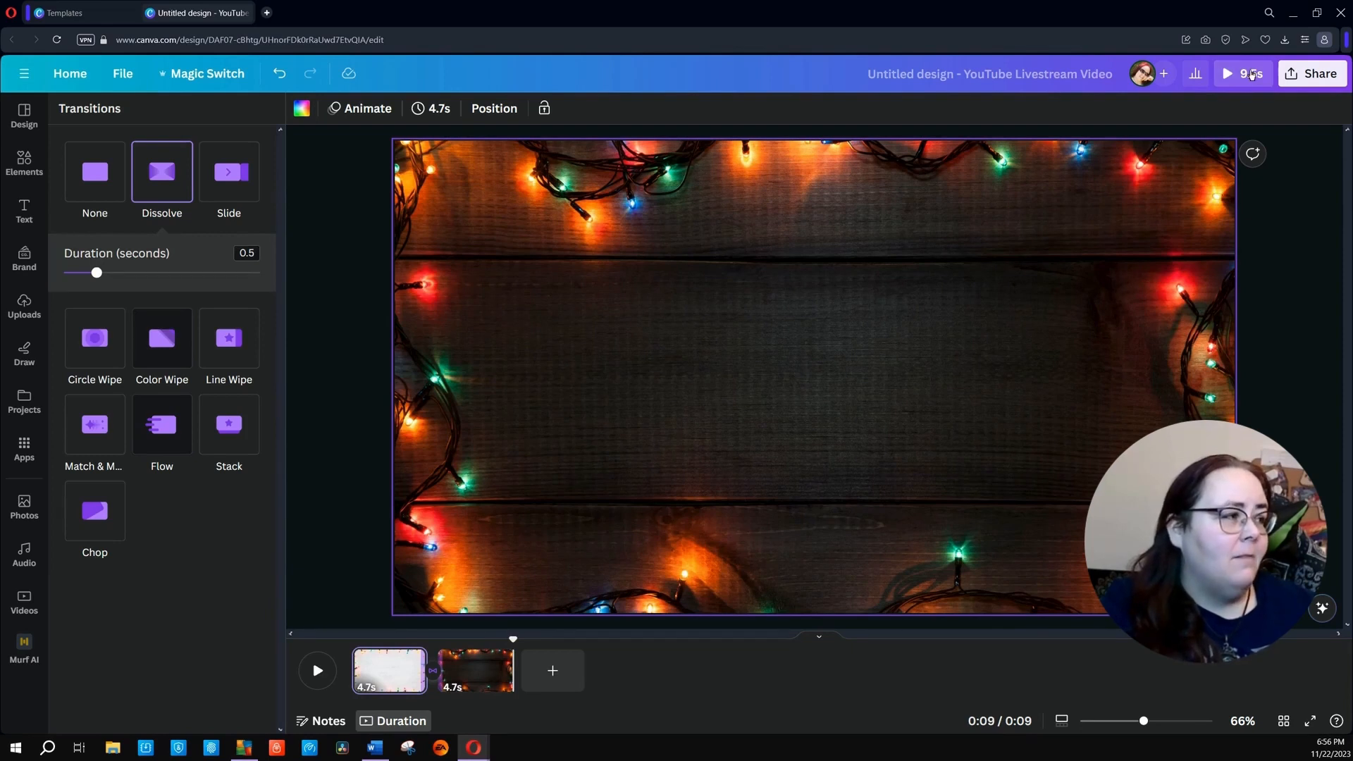
Extend the white page and the dark page to 5.0 seconds each in the timeline.
click(424, 685)
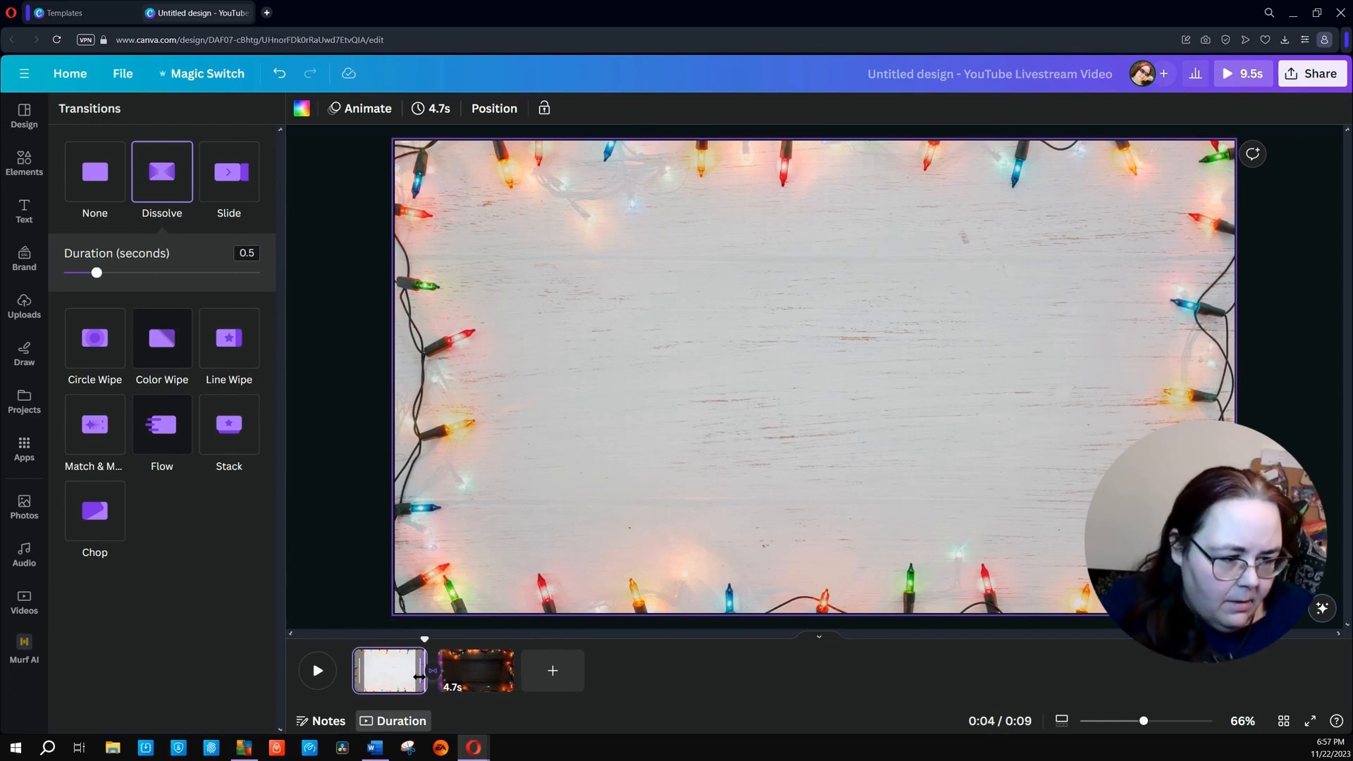
mouse_move(418, 677)
mouse_down()
mouse_move(459, 674)
mouse_move(419, 678)
mouse_move(425, 687)
mouse_up()
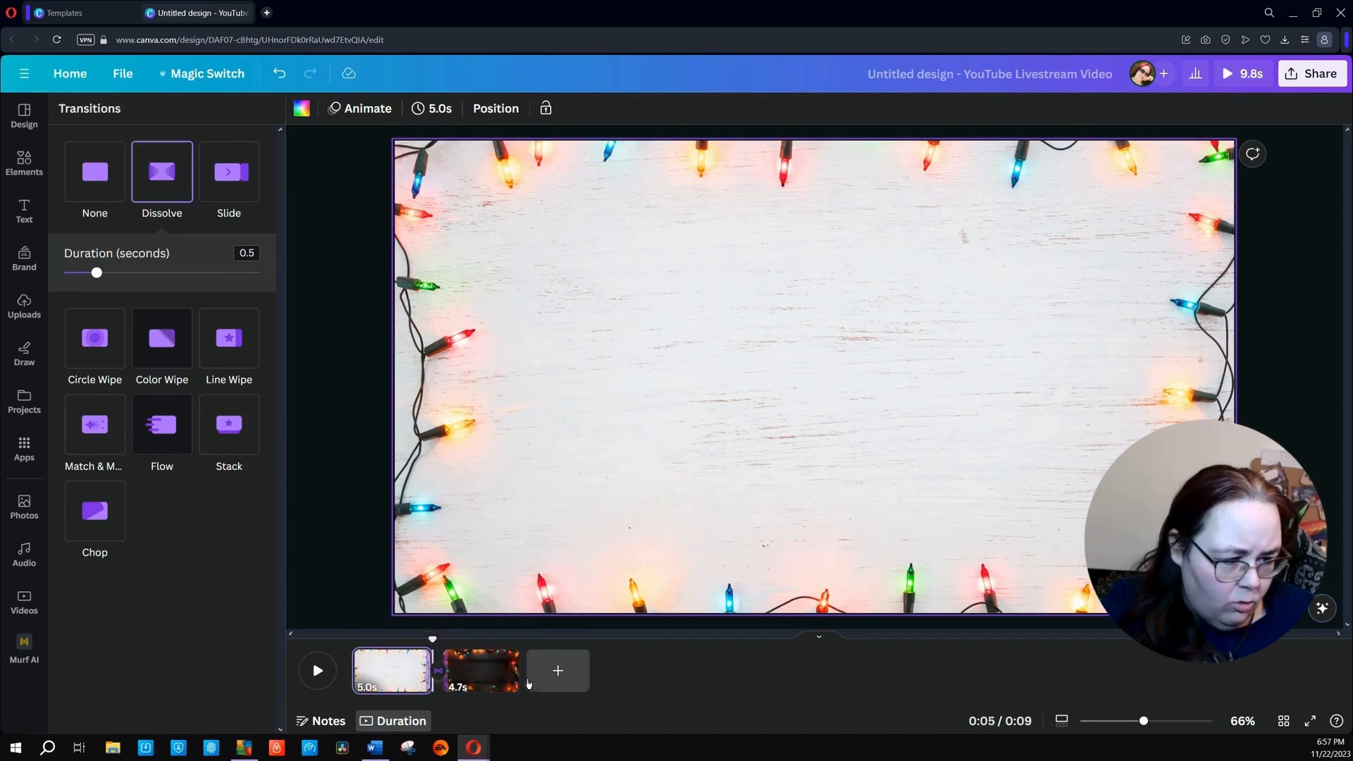
drag(518, 678, 521, 678)
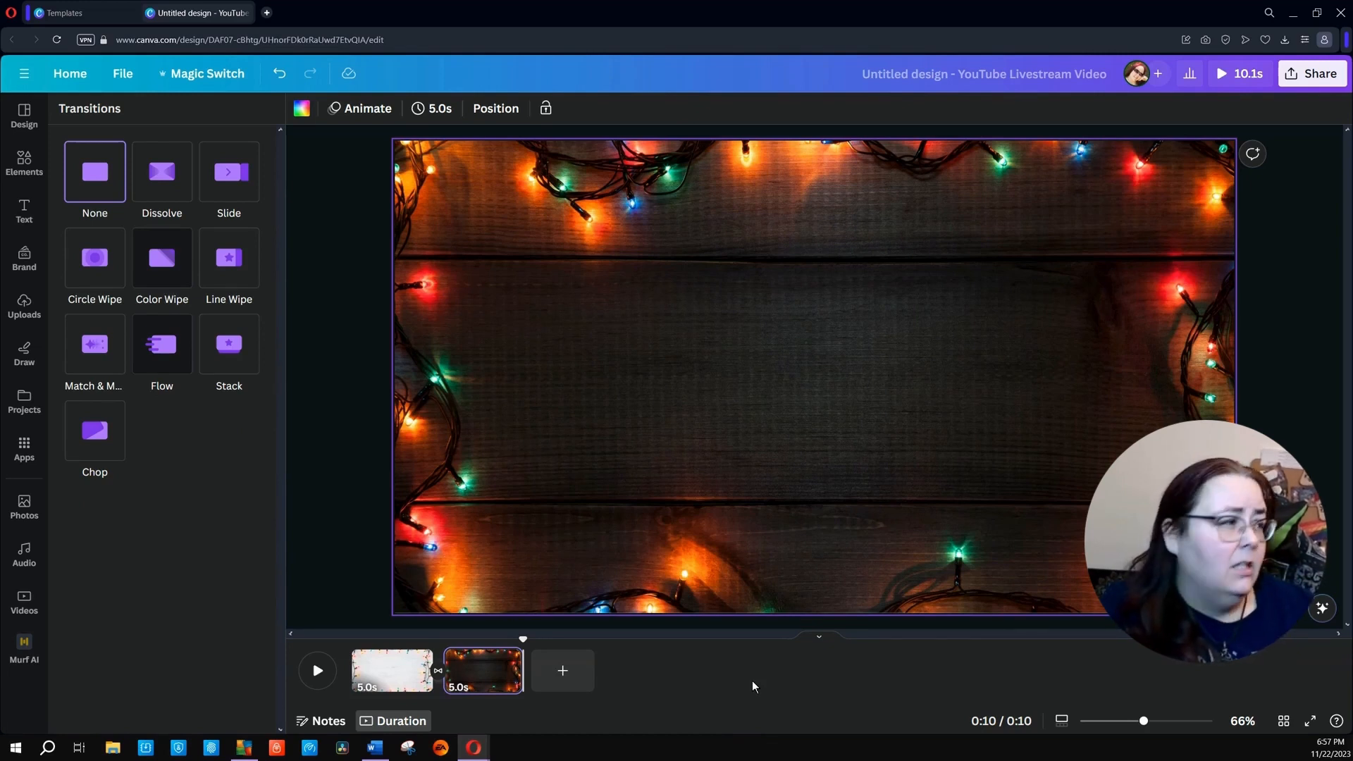
Download all pages of the design as a 1080p MP4 video.
click(1317, 76)
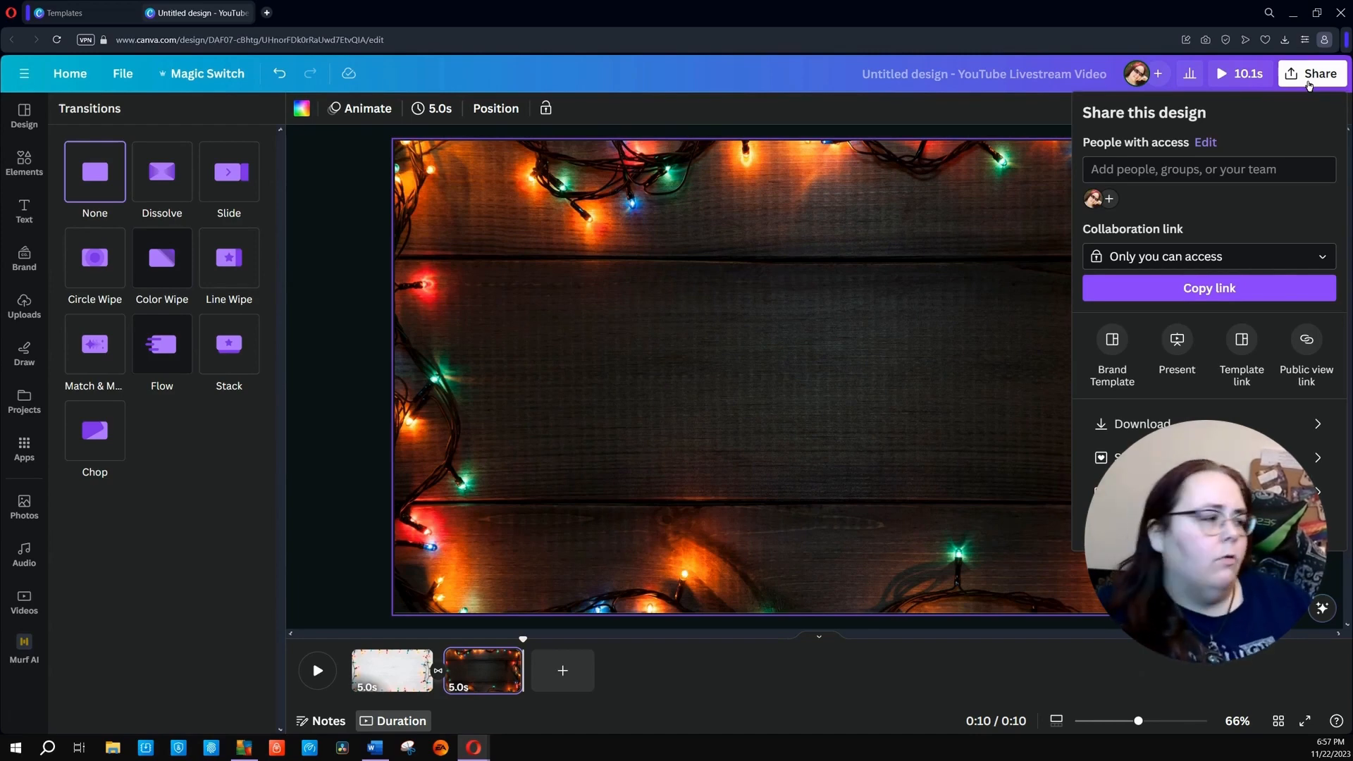
click(1240, 425)
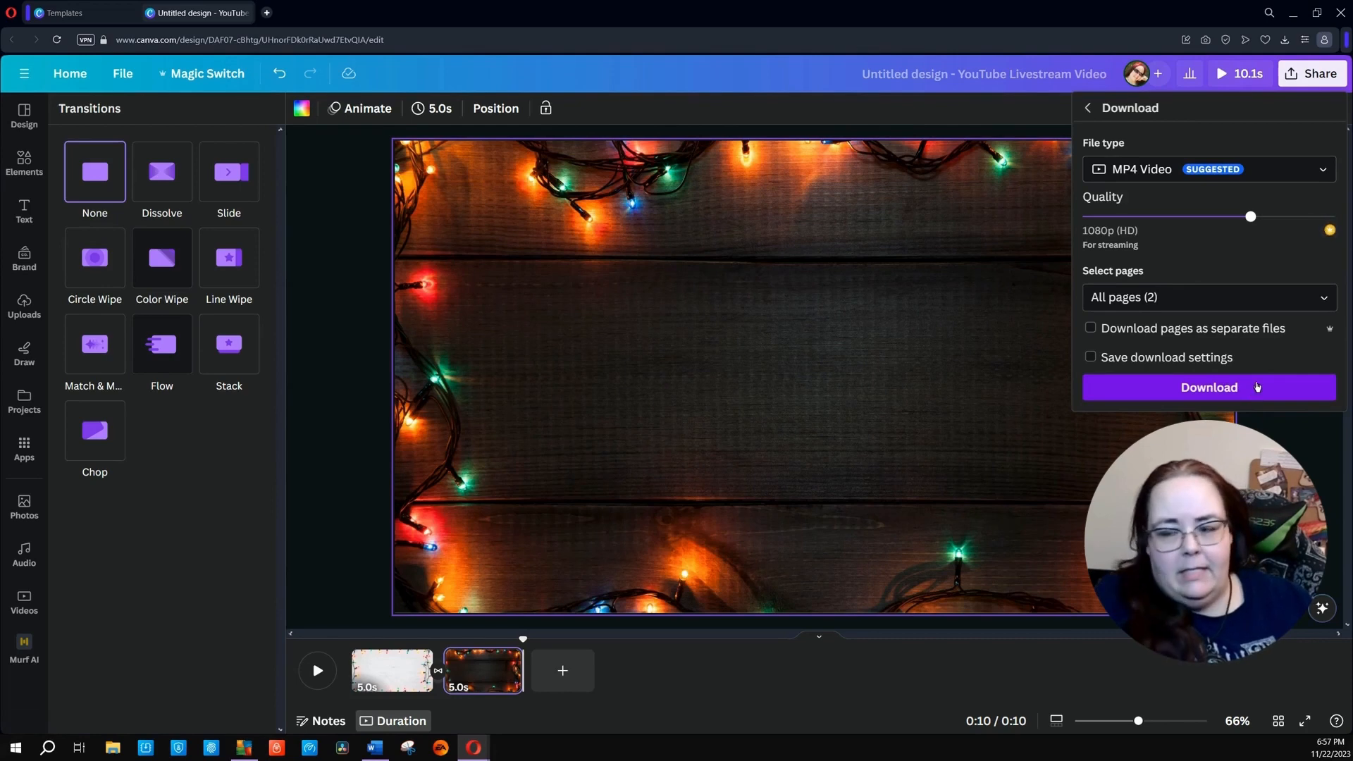
click(1261, 387)
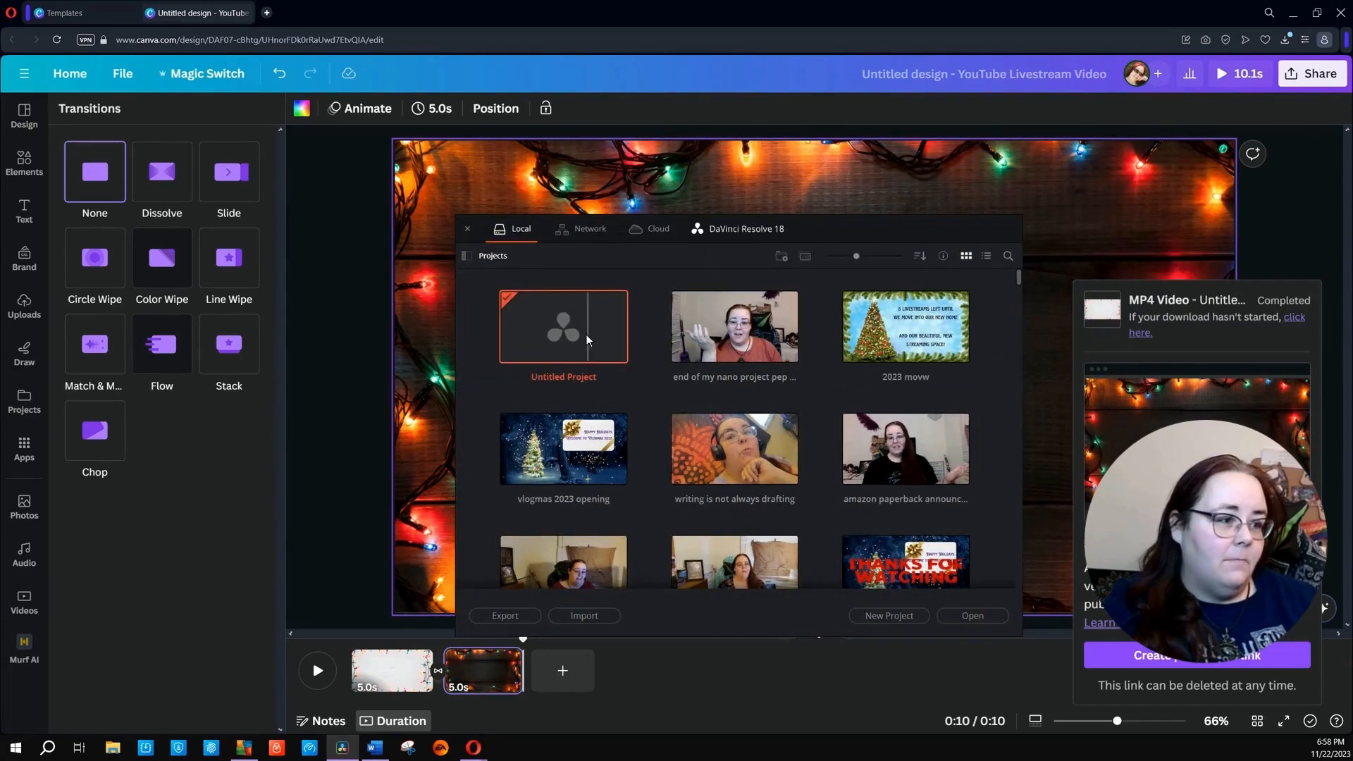
Open a new untitled project in DaVinci Resolve and import the downloaded background video into its media pool.
double_click(595, 321)
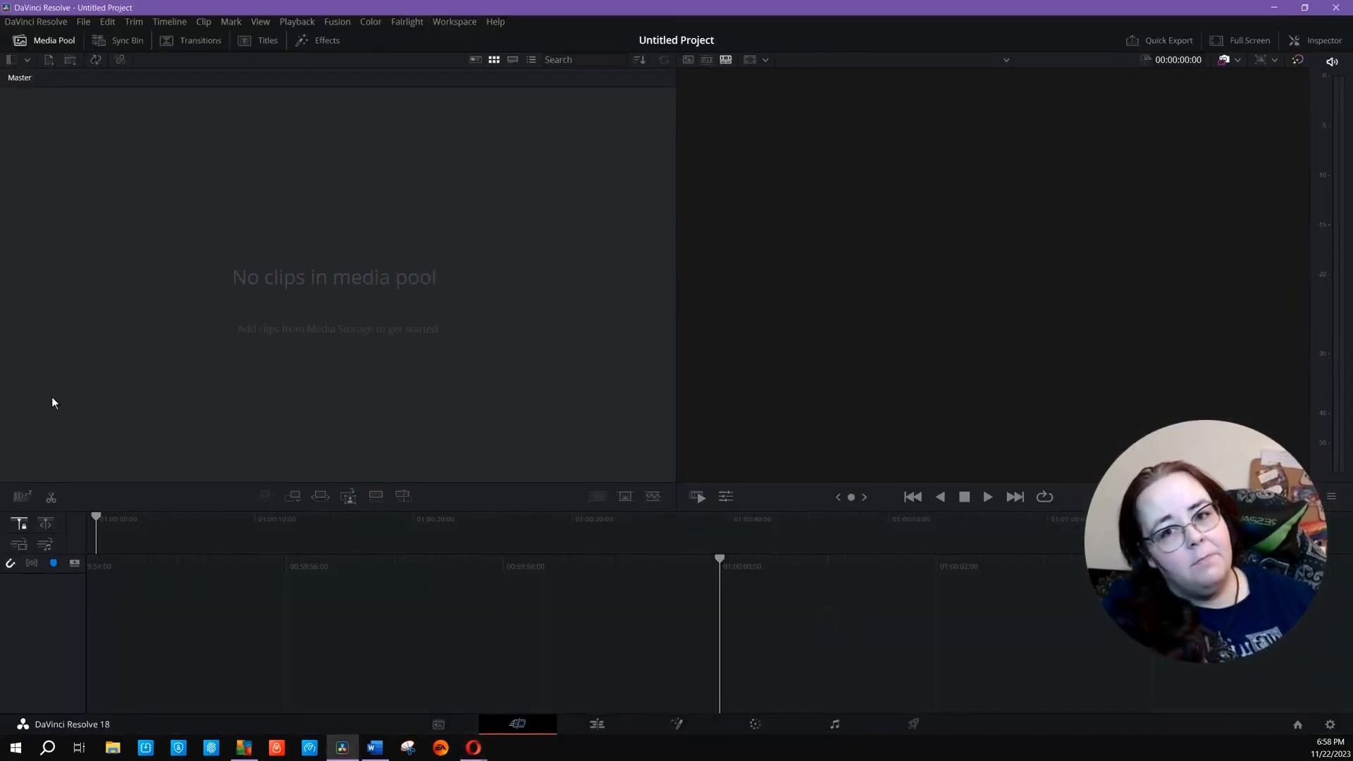
drag(1350, 391, 534, 664)
drag(384, 313, 384, 312)
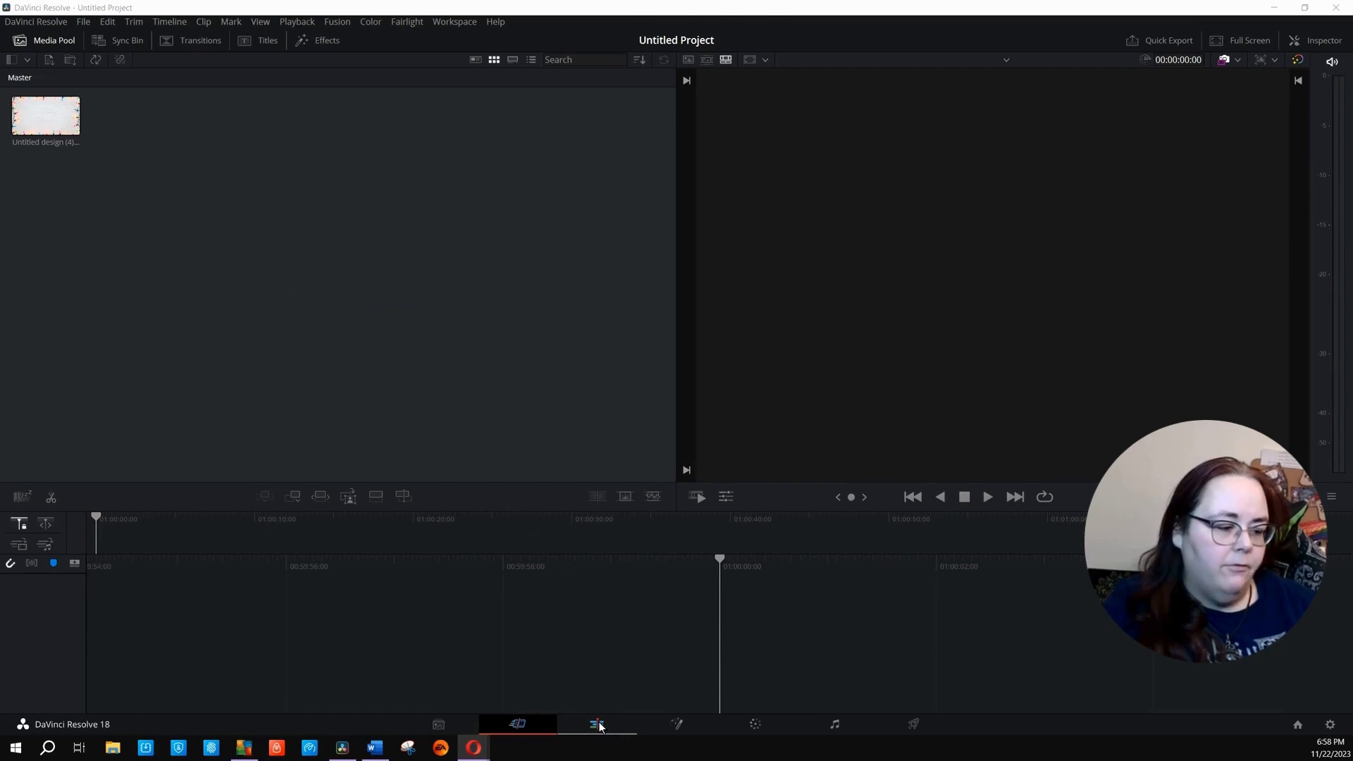
Switch to the Edit workspace and place Untitled design (4).mp4 at the very start of video track 1.
click(600, 727)
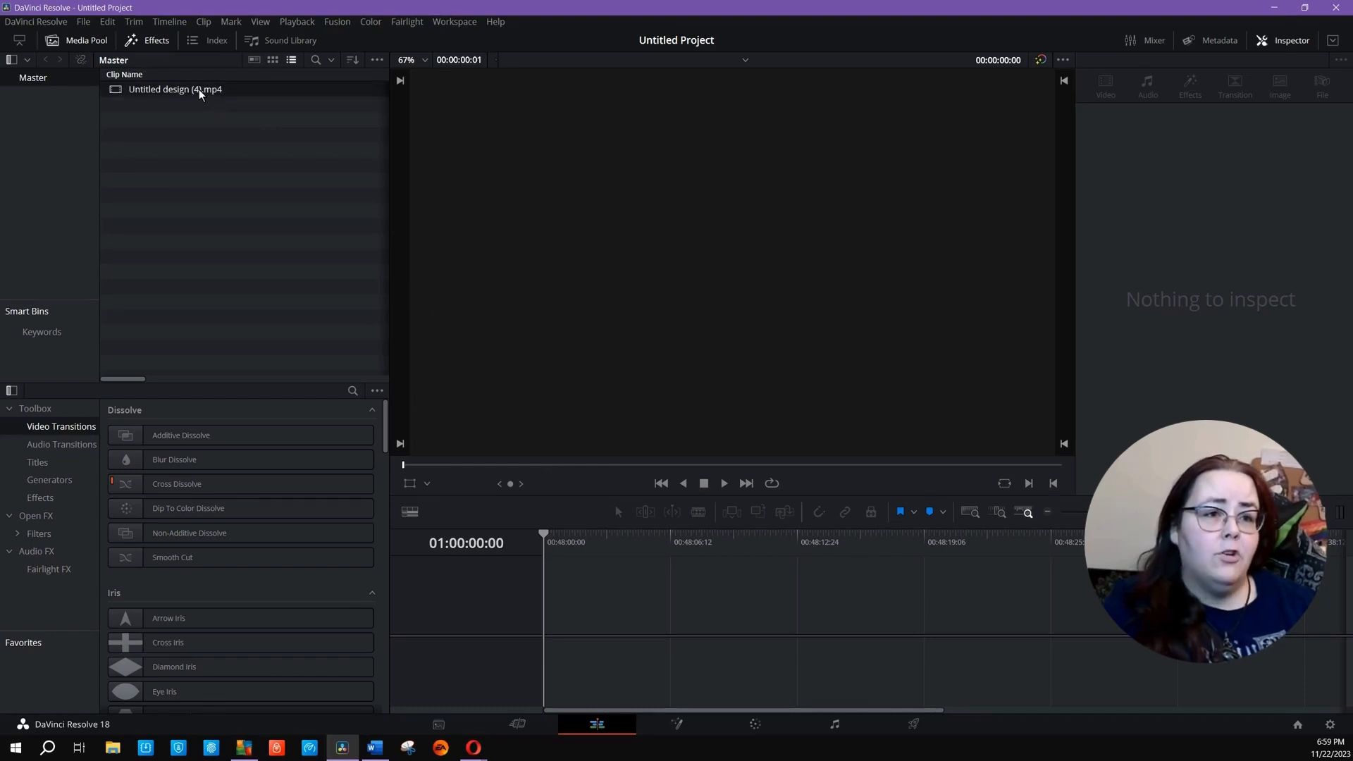
drag(198, 89, 670, 592)
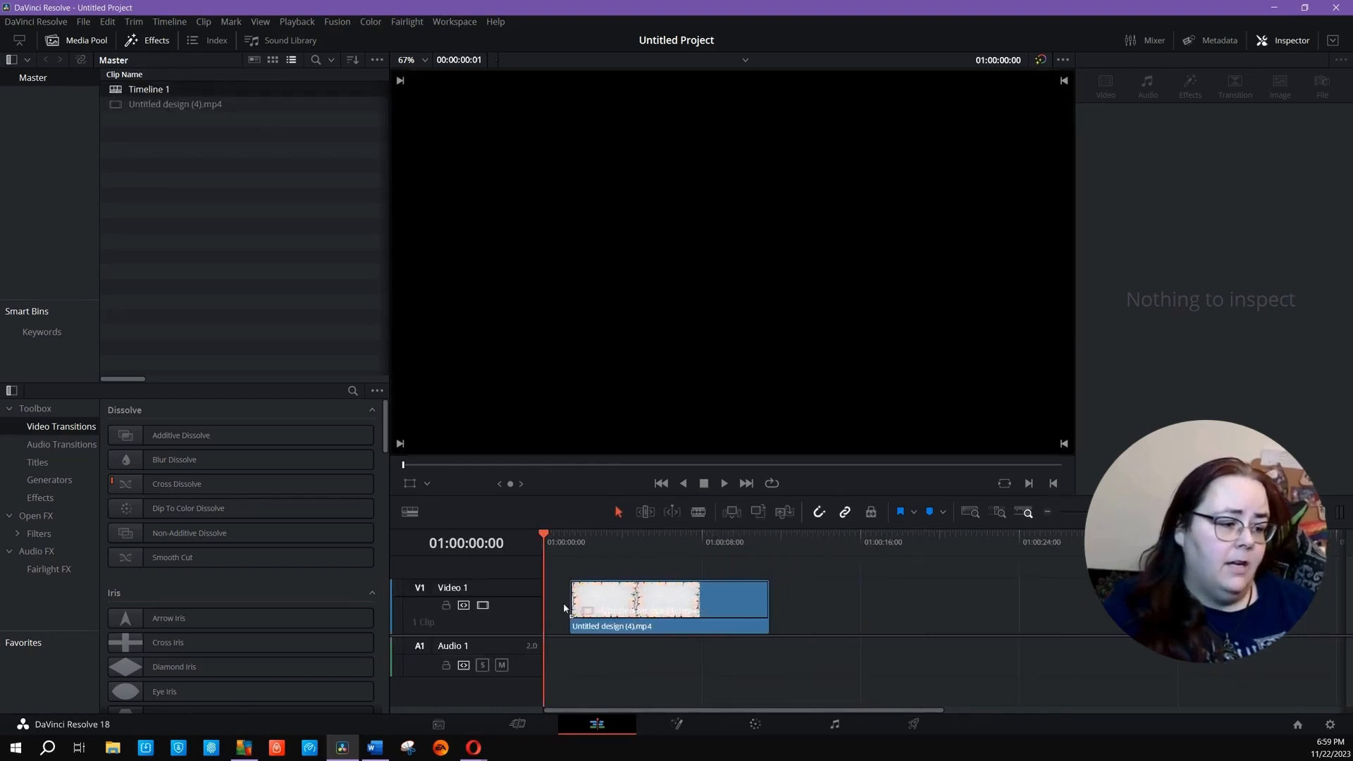
mouse_move(564, 603)
mouse_down()
mouse_move(532, 610)
mouse_move(544, 605)
mouse_up()
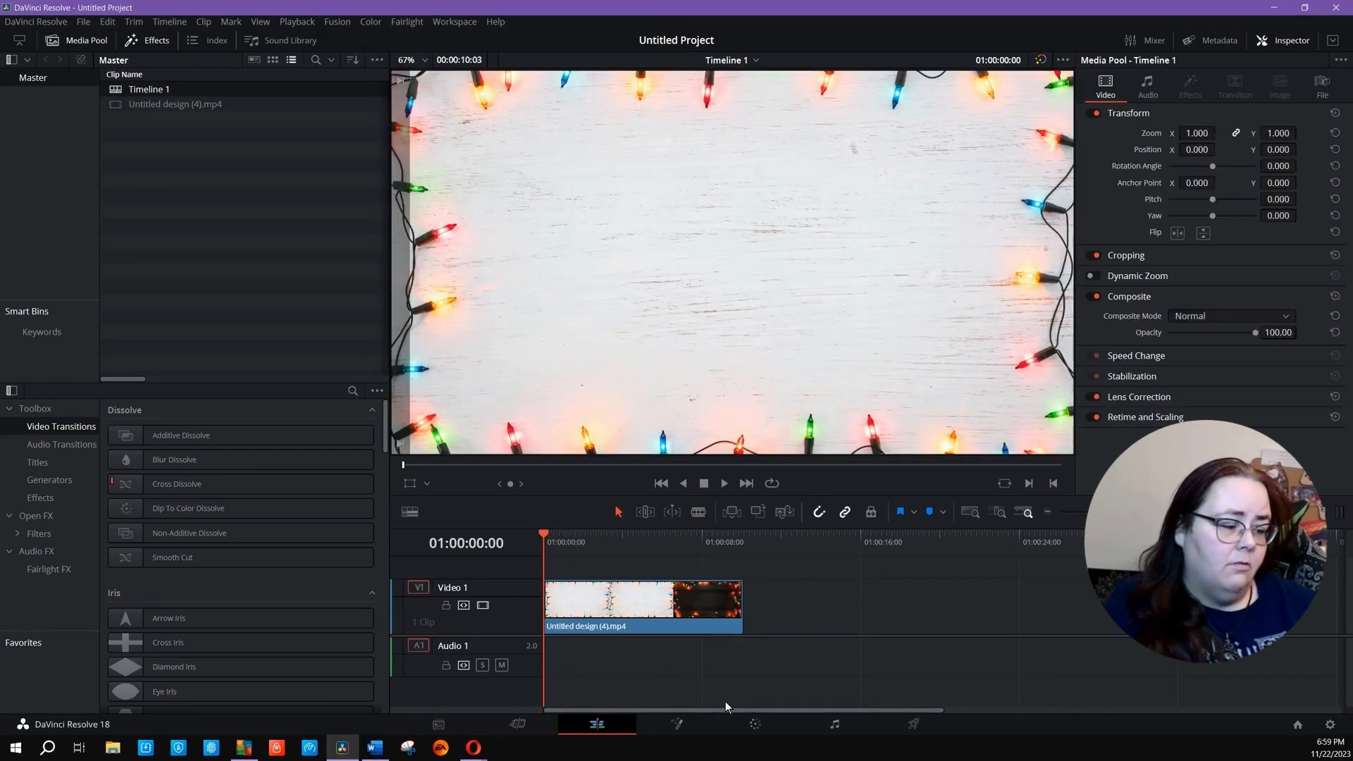
Add the Blur Dissolve transition to the start and end of the timeline clip and play it back.
click(662, 617)
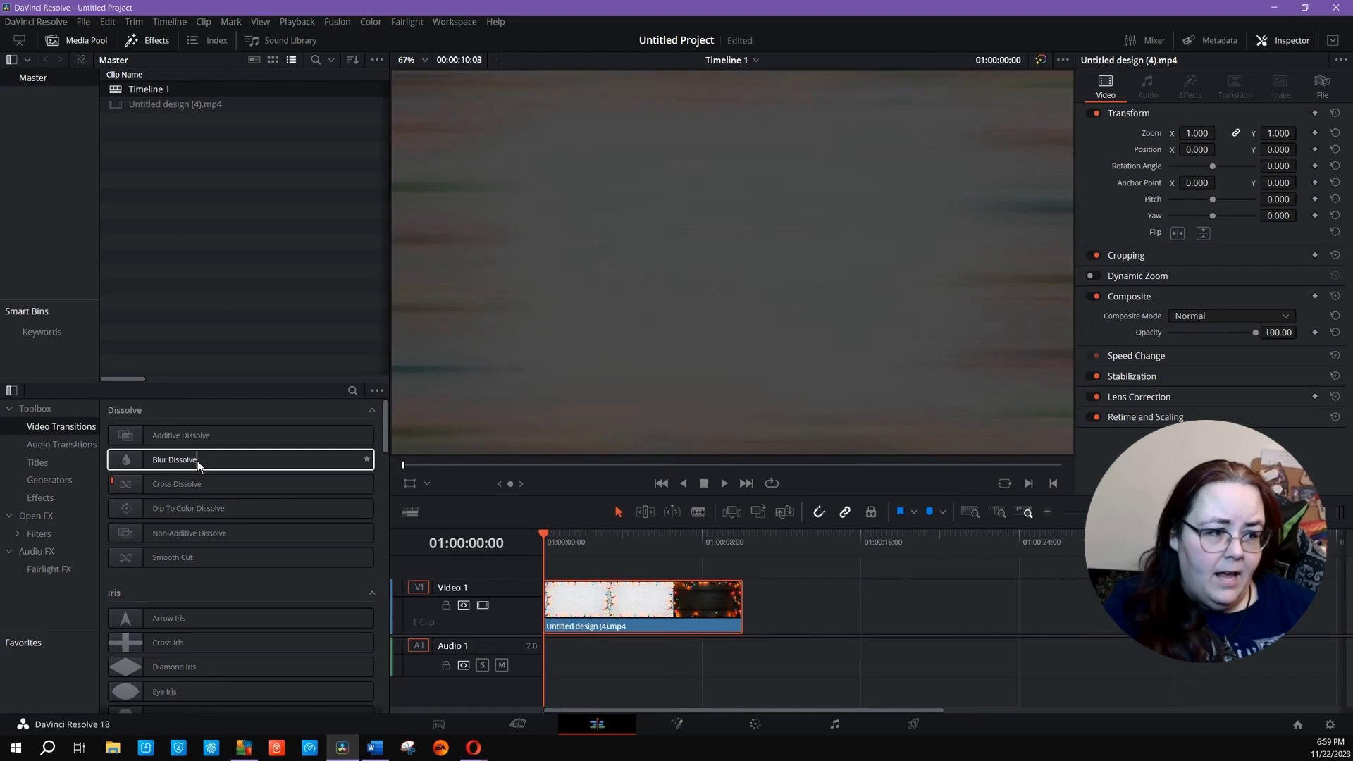
right_click(197, 460)
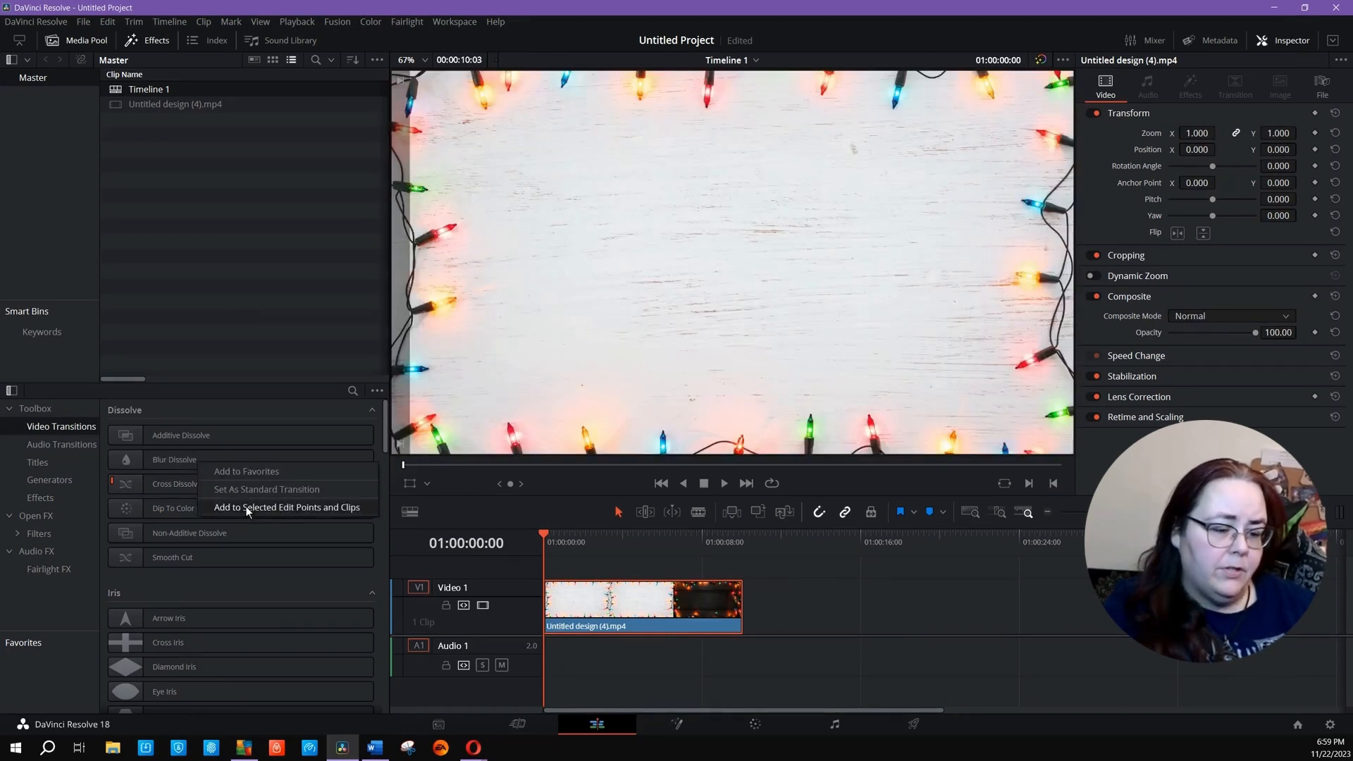
click(246, 509)
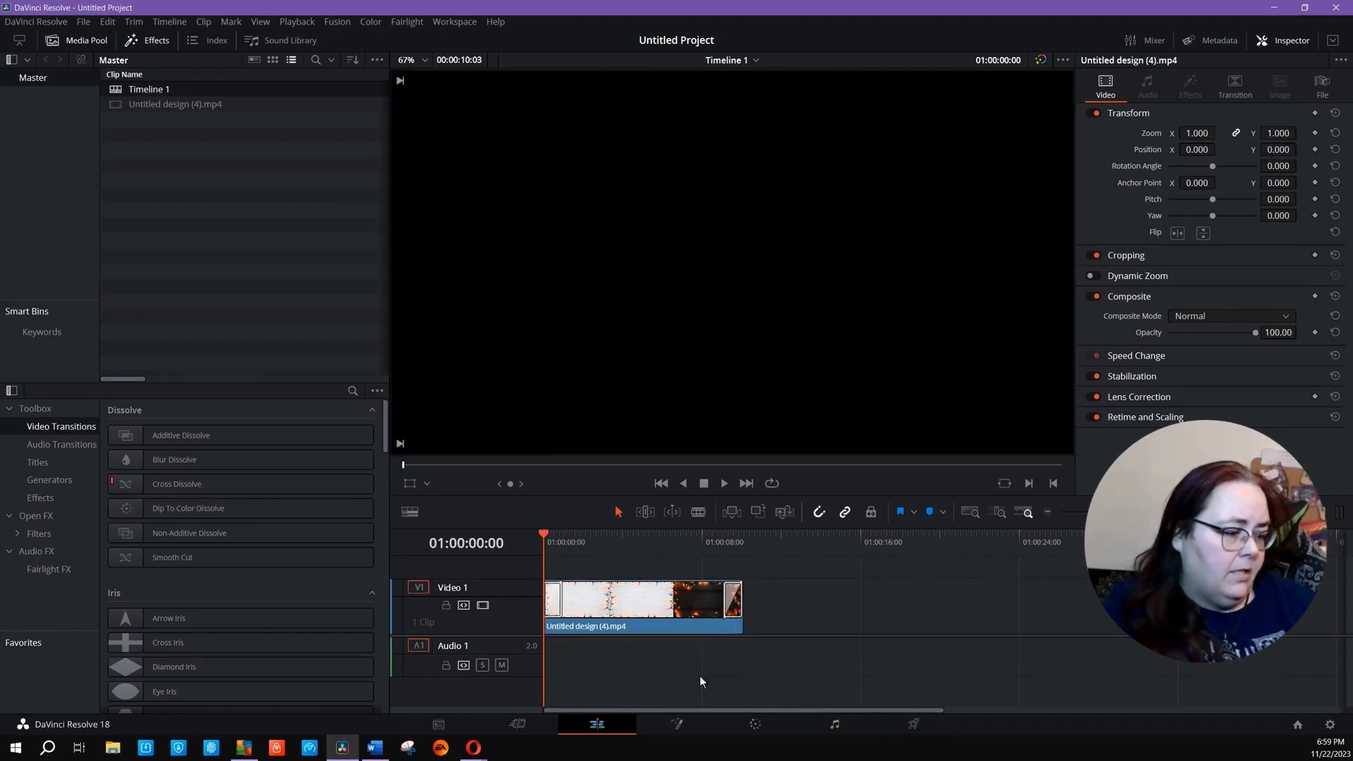
click(725, 484)
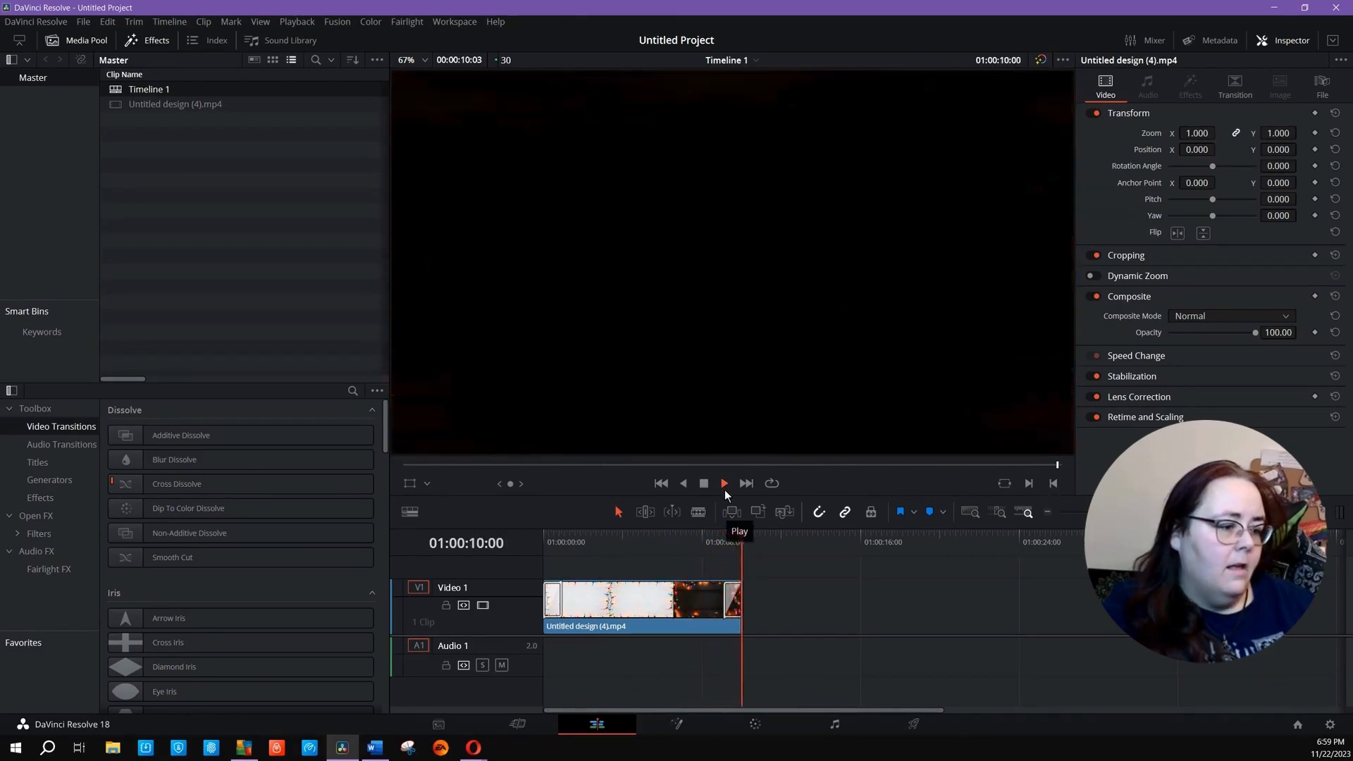
Trim the end of the clip back so that it finishes at 01:00:09:14.
drag(742, 627, 731, 628)
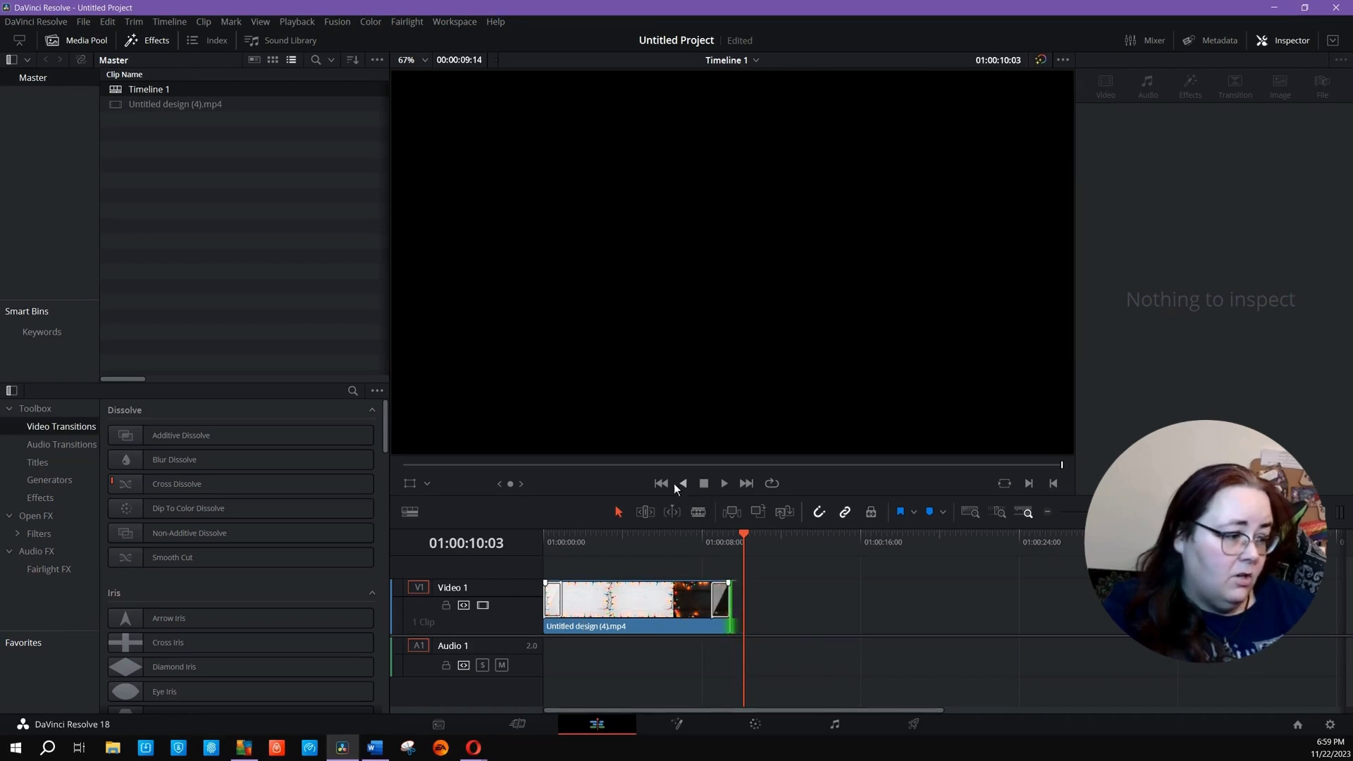
key(Up)
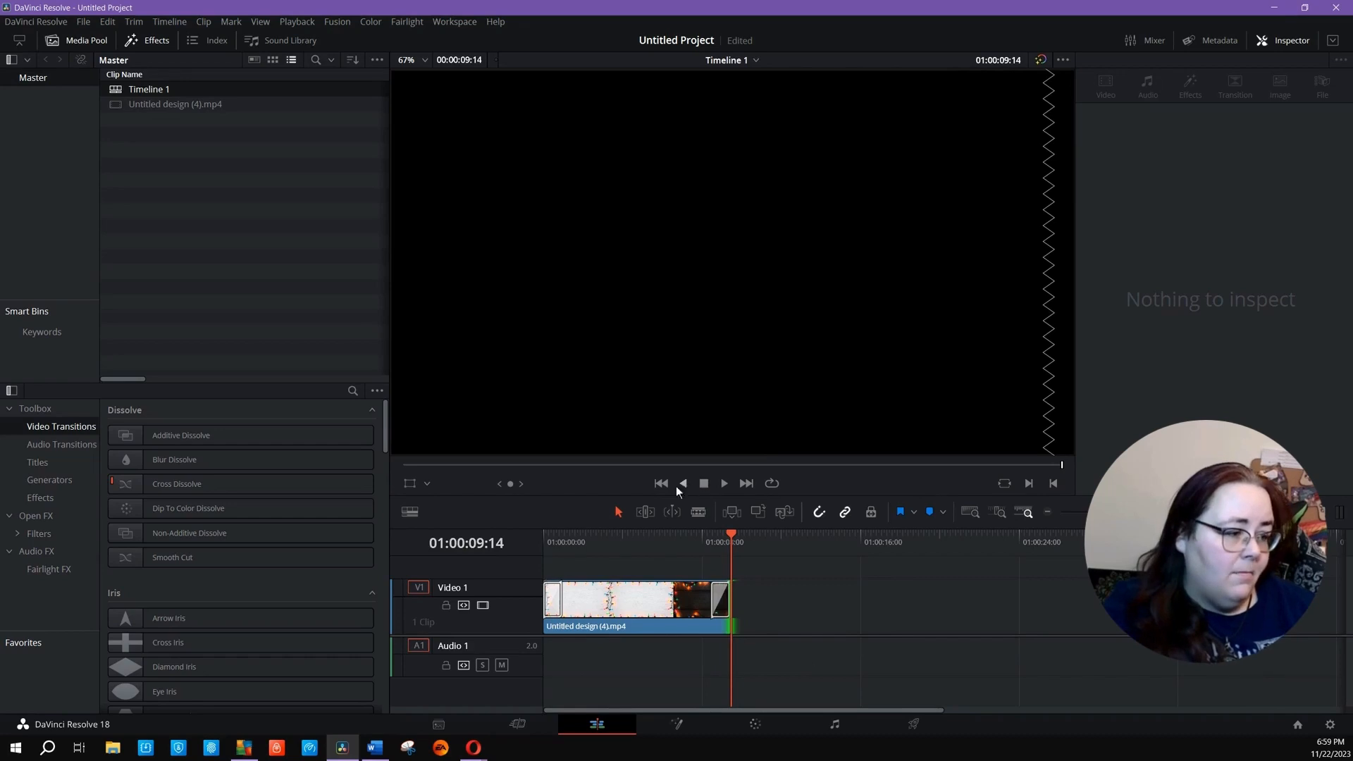
drag(543, 625, 546, 625)
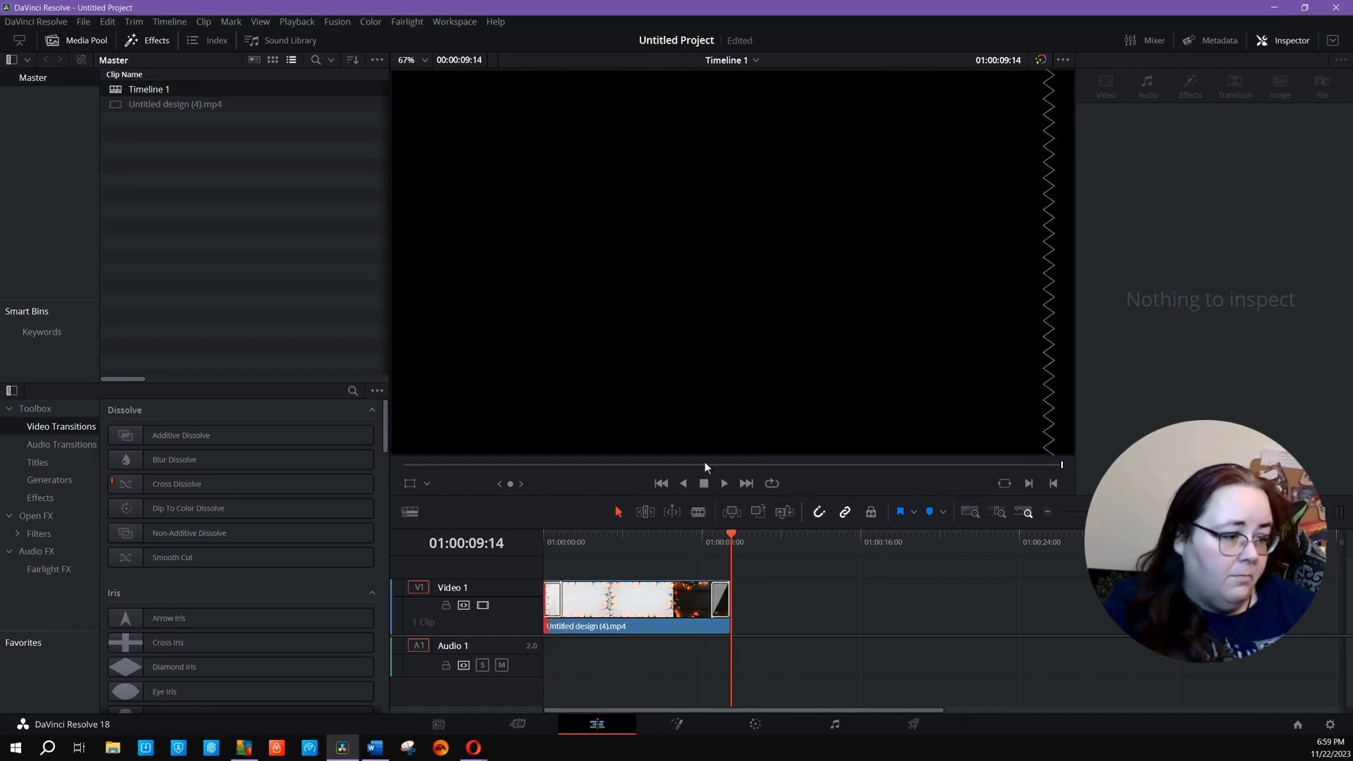
Return to the start of the timeline and play the trimmed clip to check its fades.
click(661, 484)
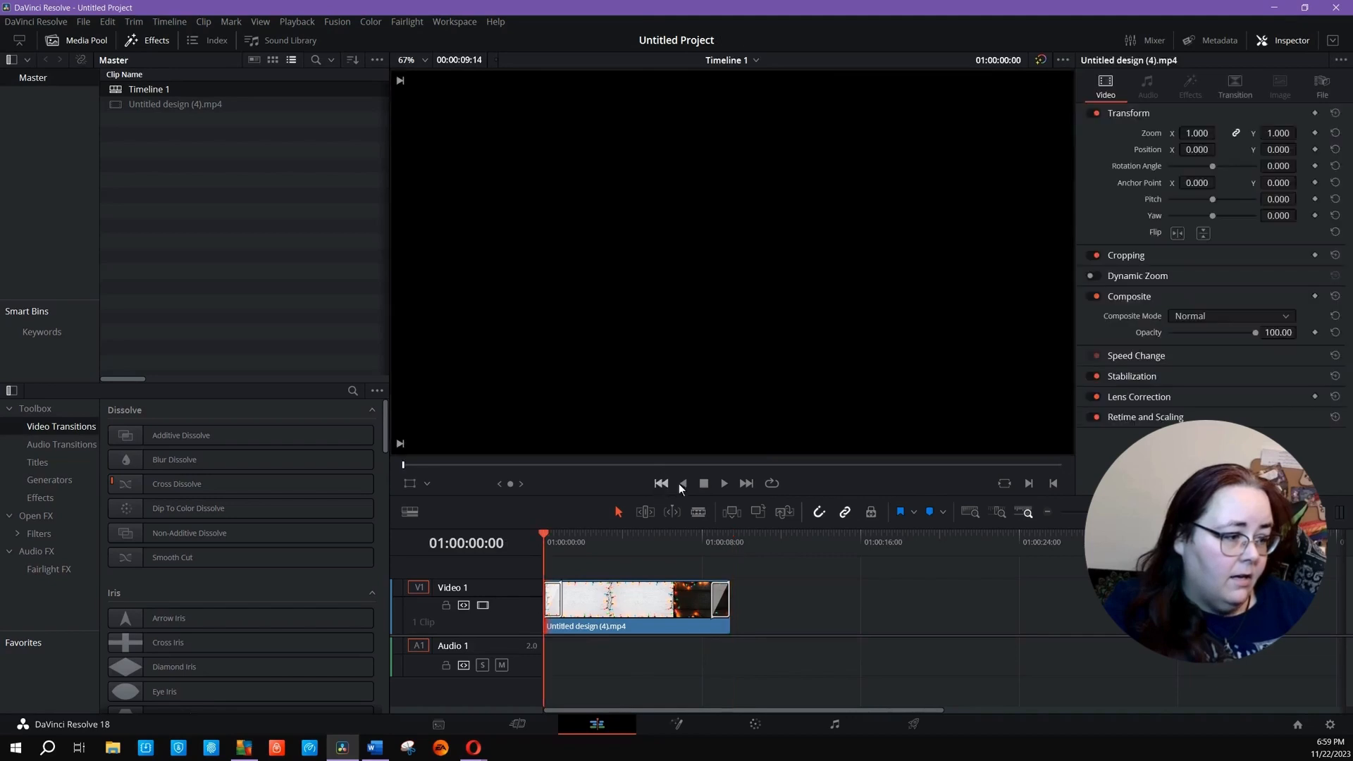
click(744, 484)
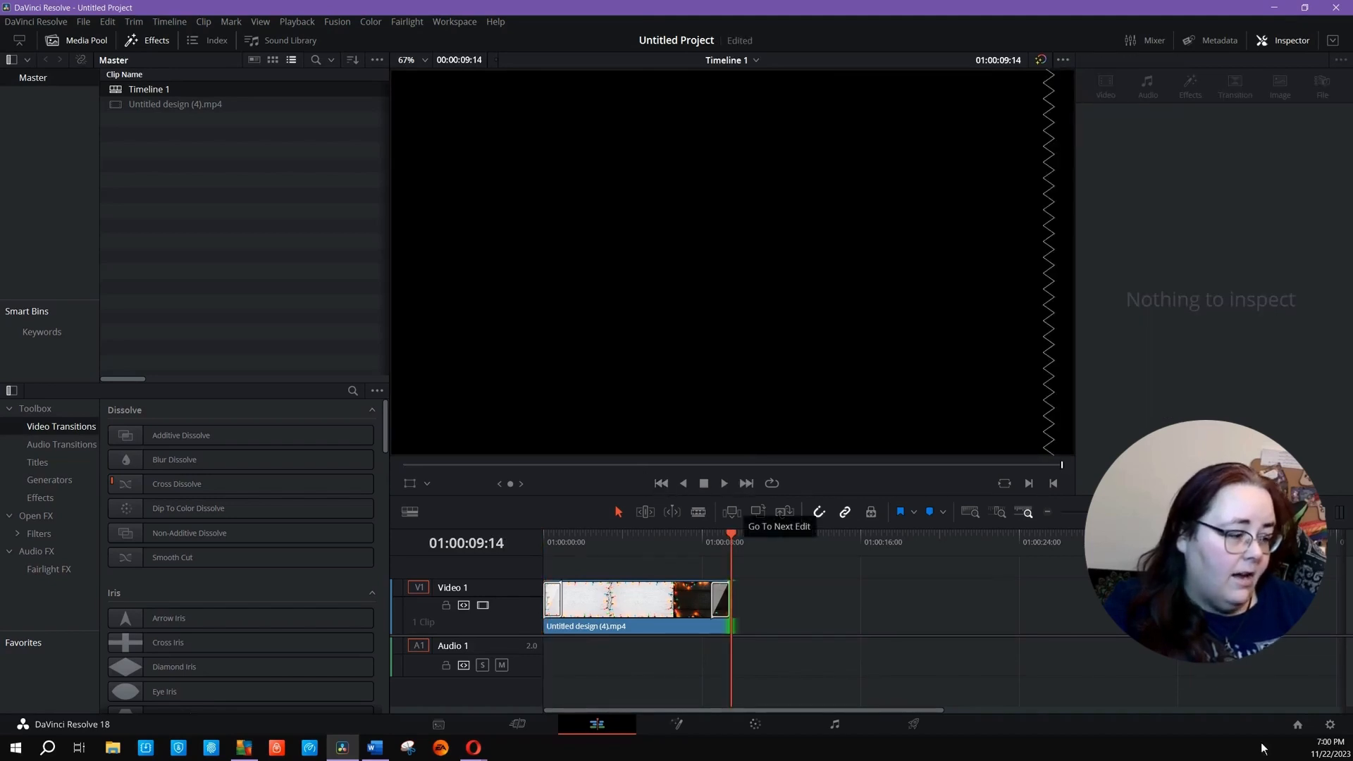
click(660, 484)
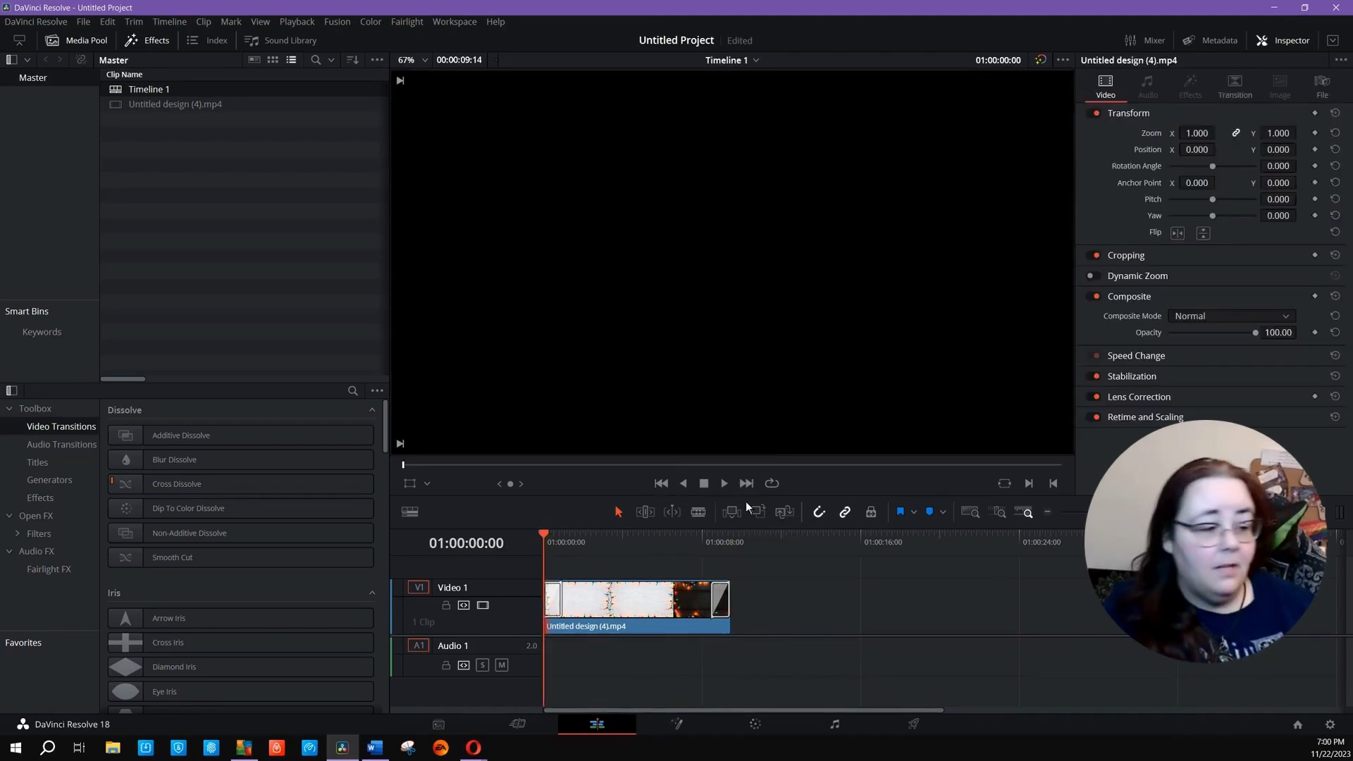
click(723, 483)
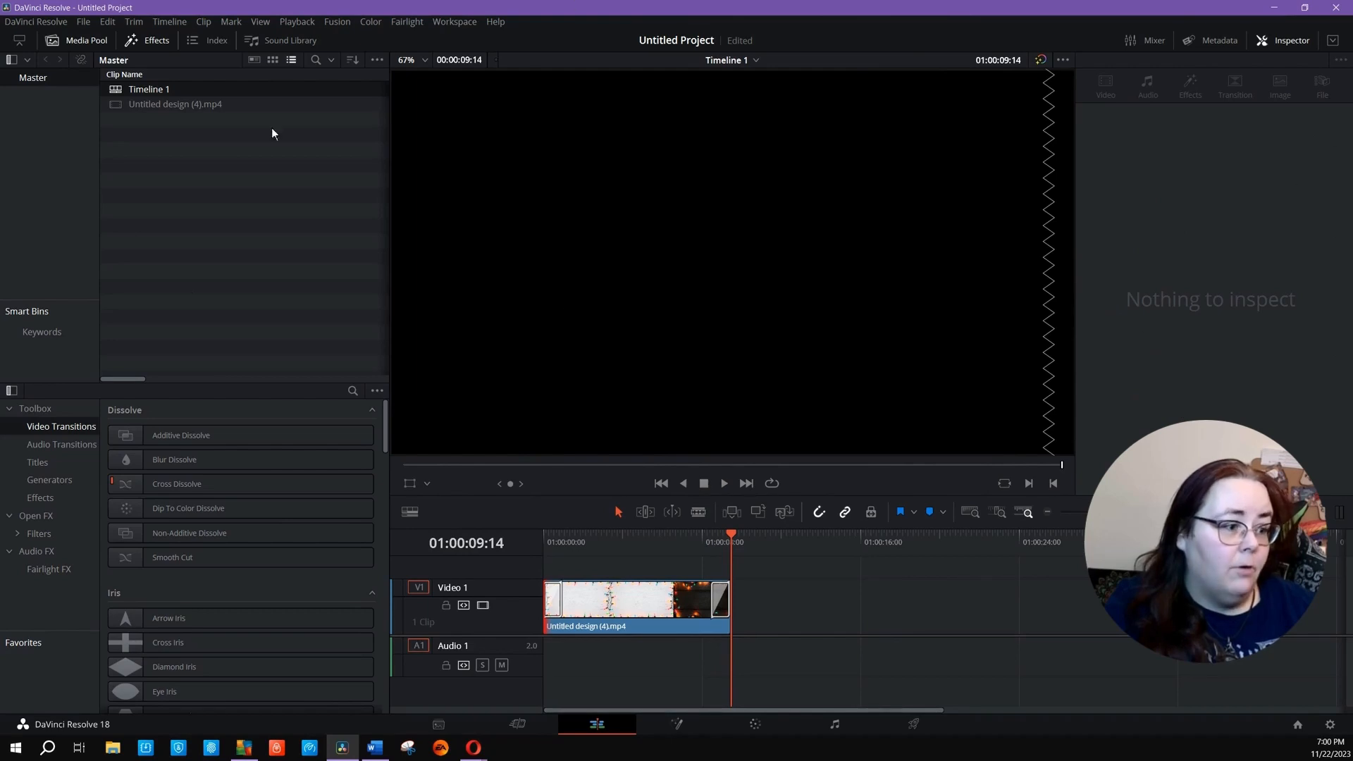
Set up the render with the YouTube 1080p preset and name the file "background fading lights".
click(924, 727)
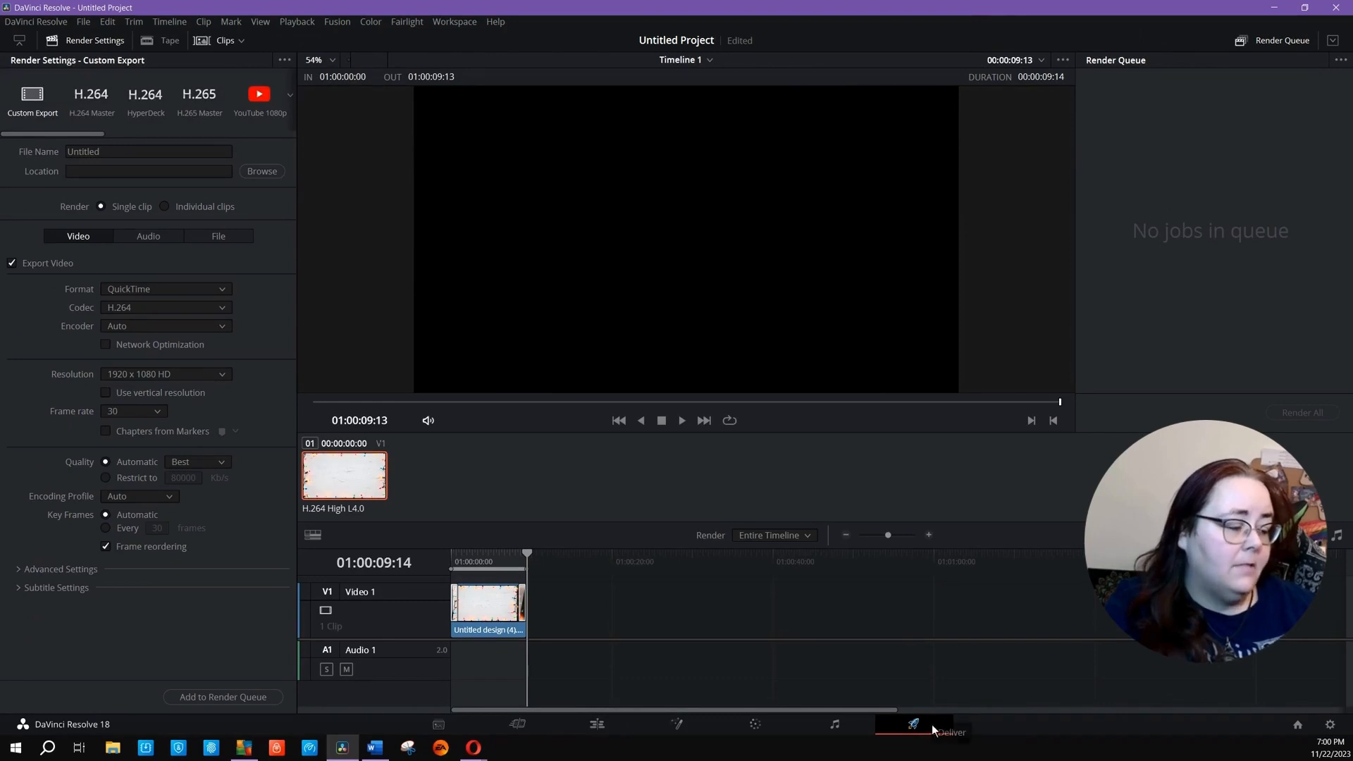
click(263, 95)
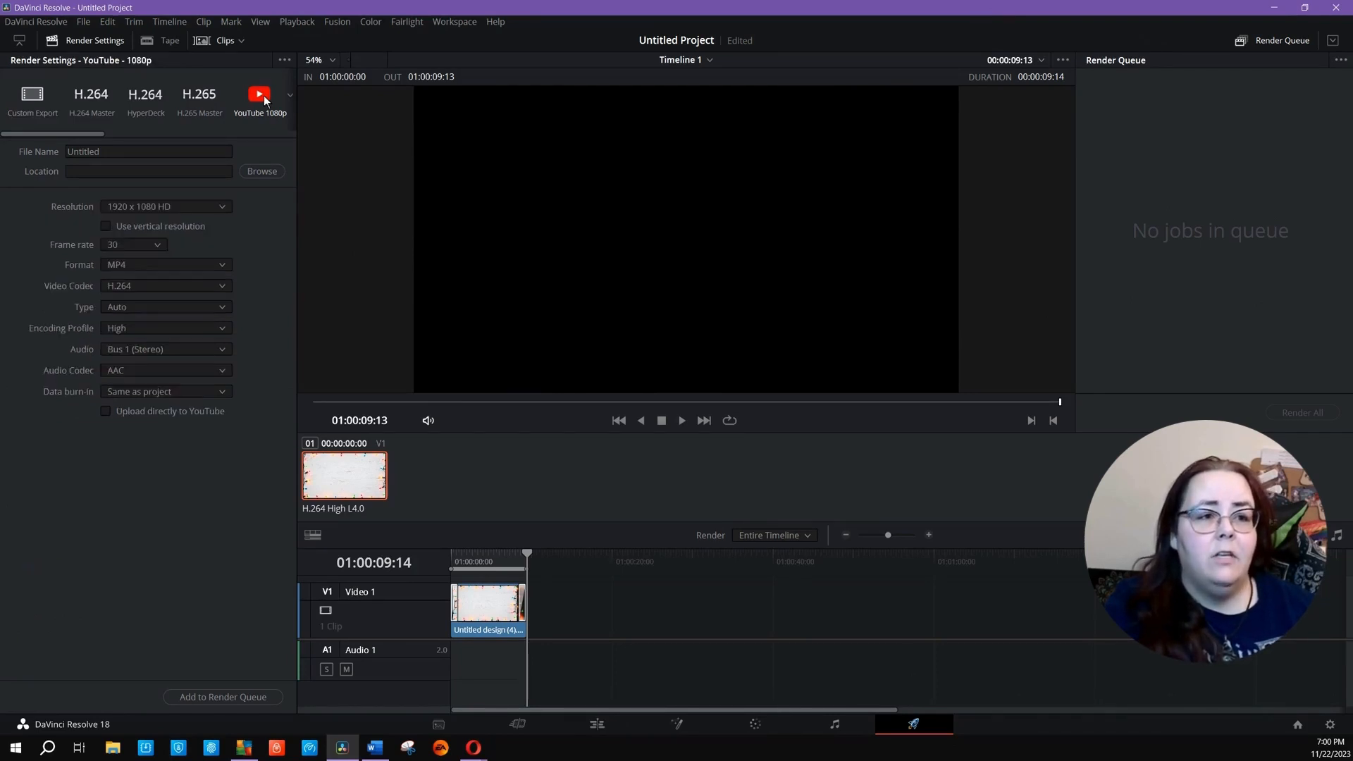
click(130, 151)
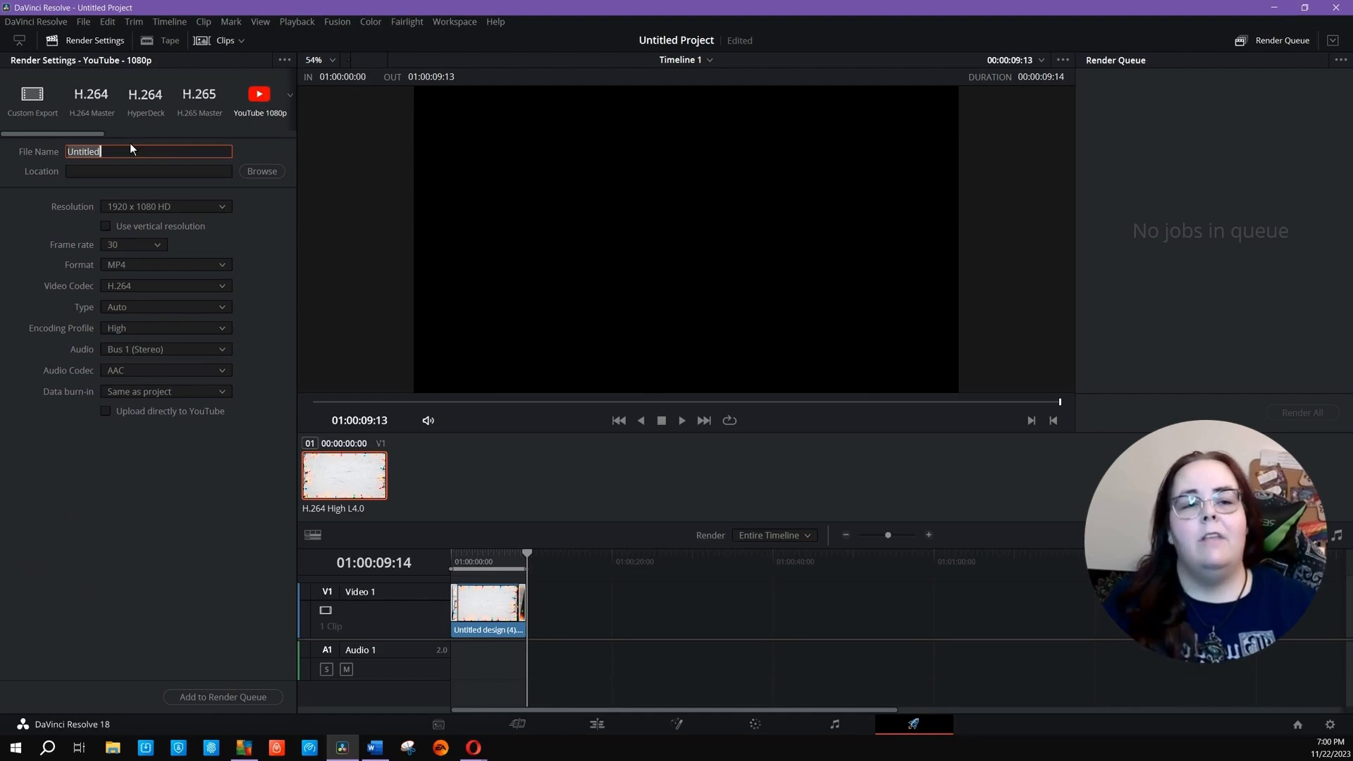
text(background fad)
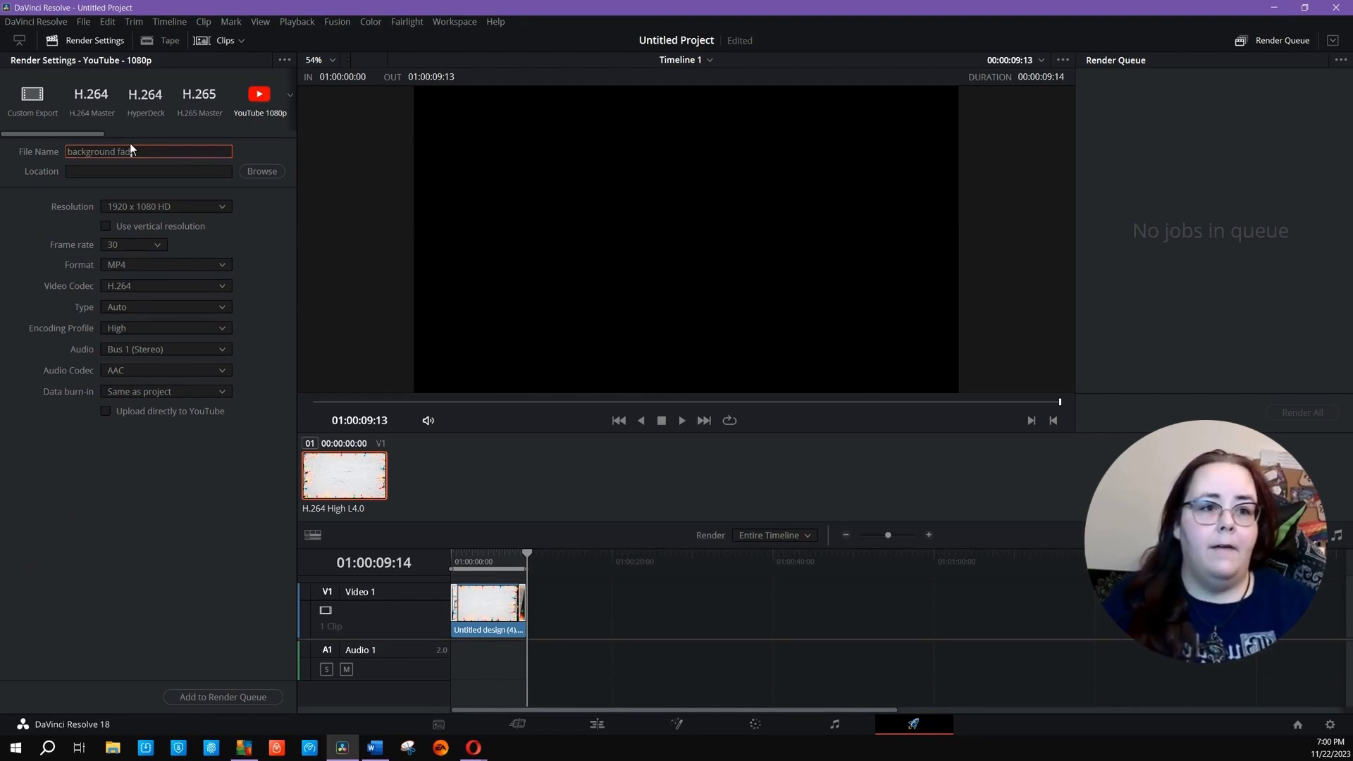
text(ing lights)
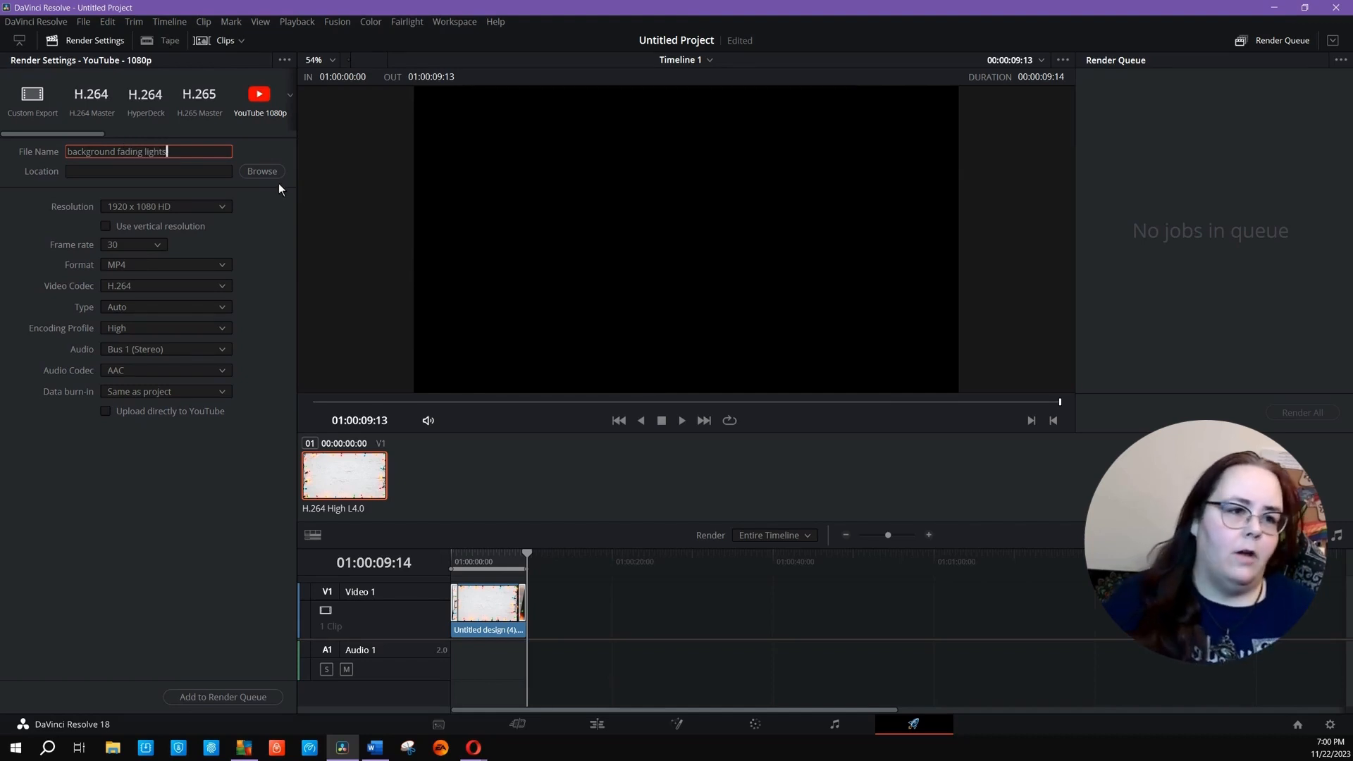
Choose the destination folder for the rendered video.
click(275, 177)
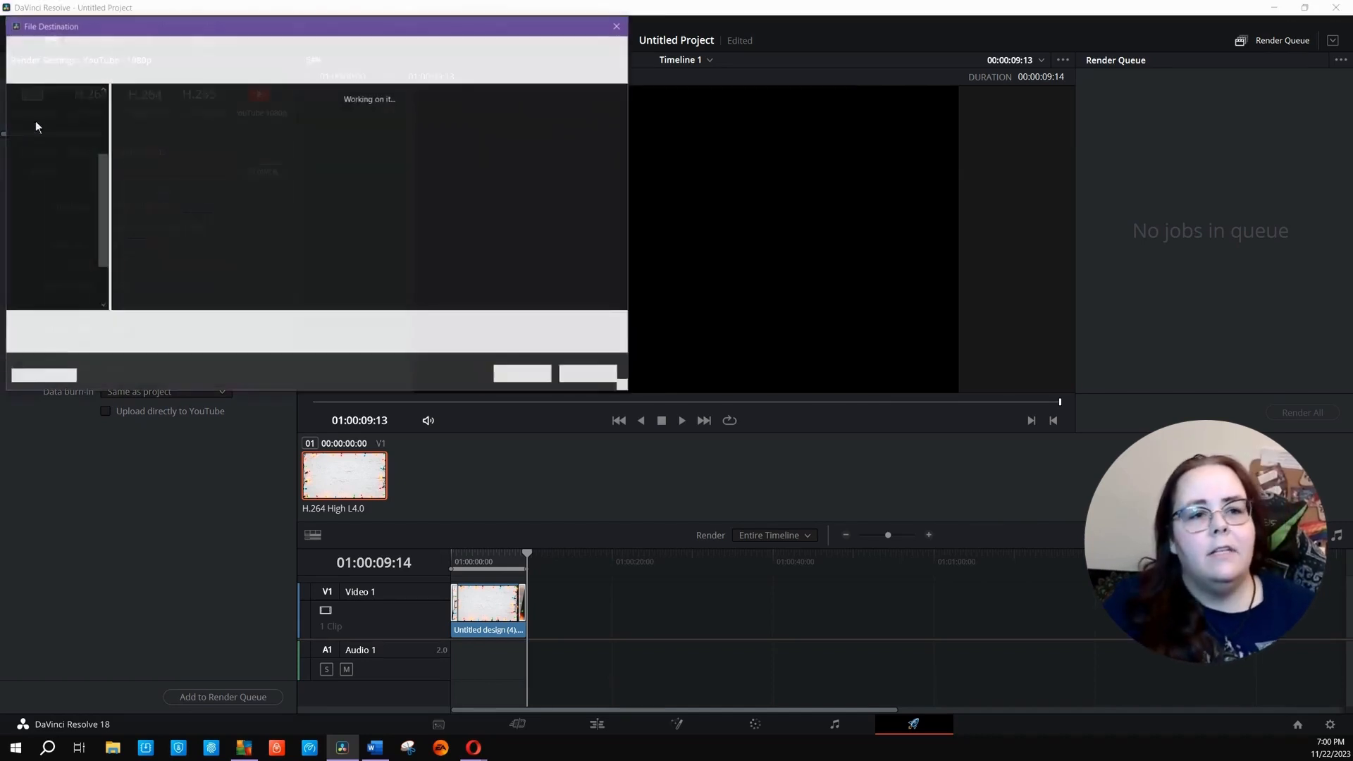
click(53, 127)
click(522, 374)
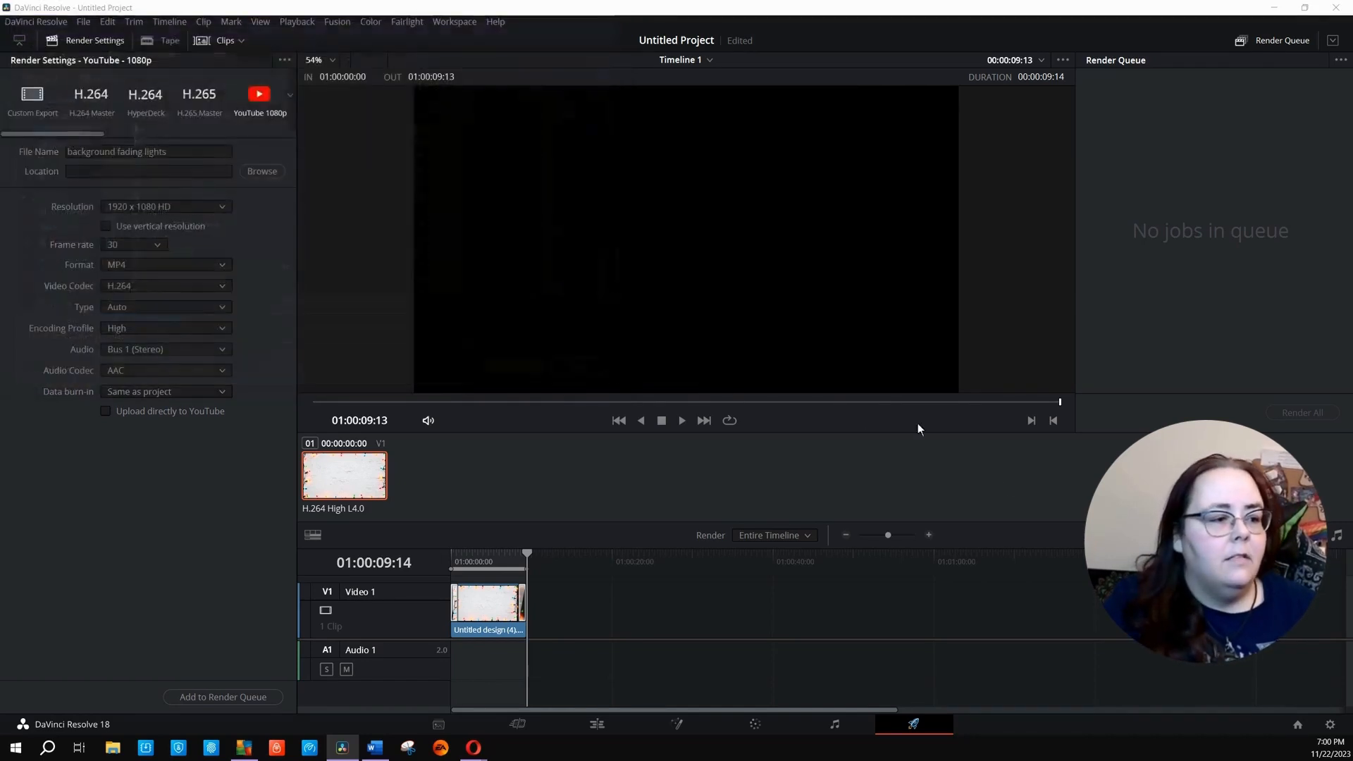
Add the "background fading lights" video to the render queue and render all queued jobs.
click(249, 702)
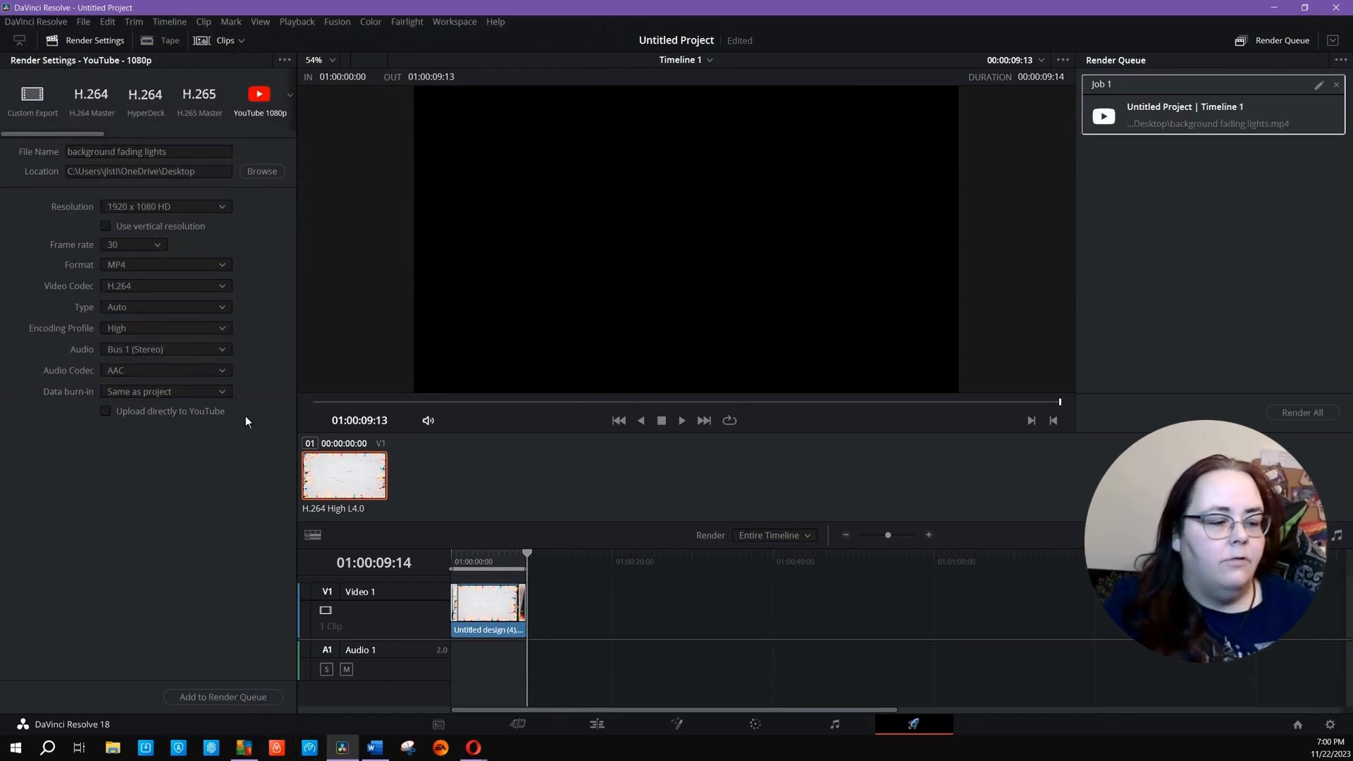
click(1301, 412)
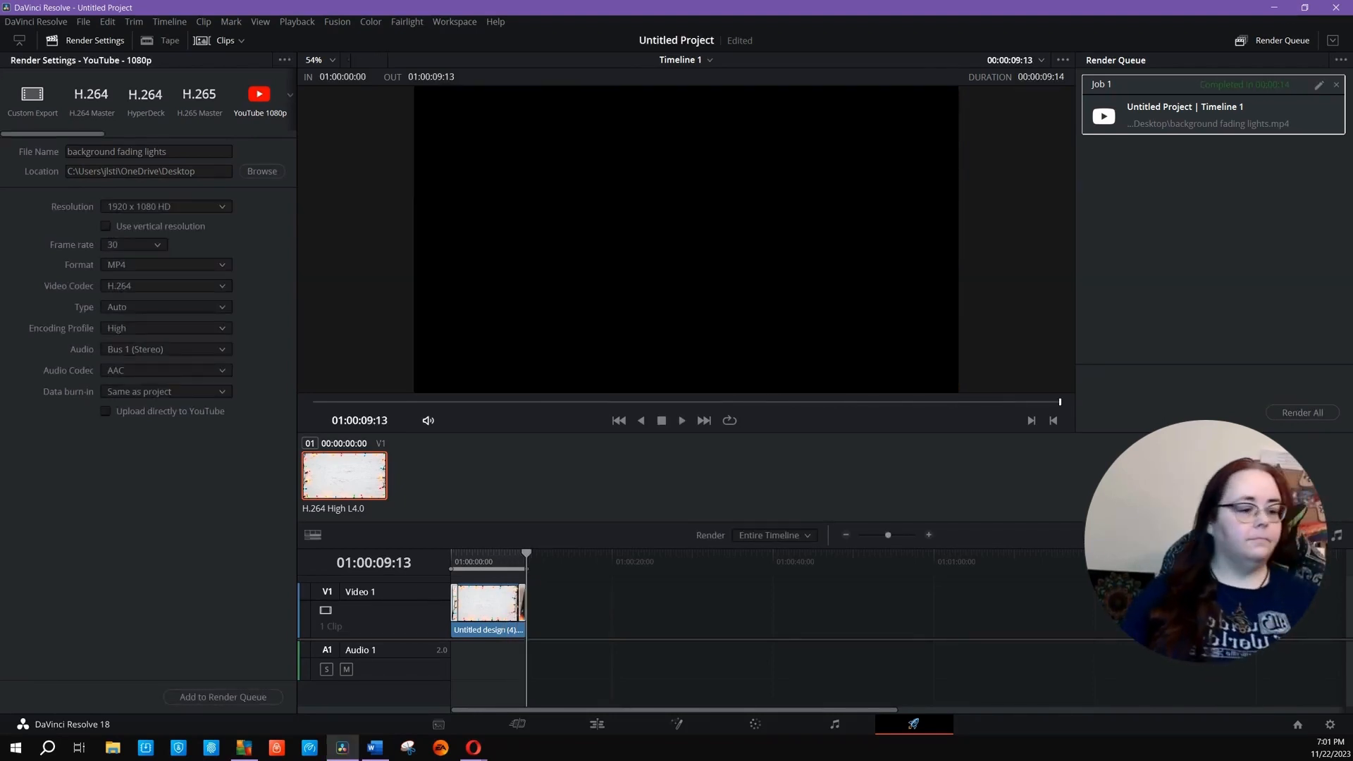
Save the project as "background fading lights" while closing DaVinci Resolve and return to the Canva design.
click(1336, 8)
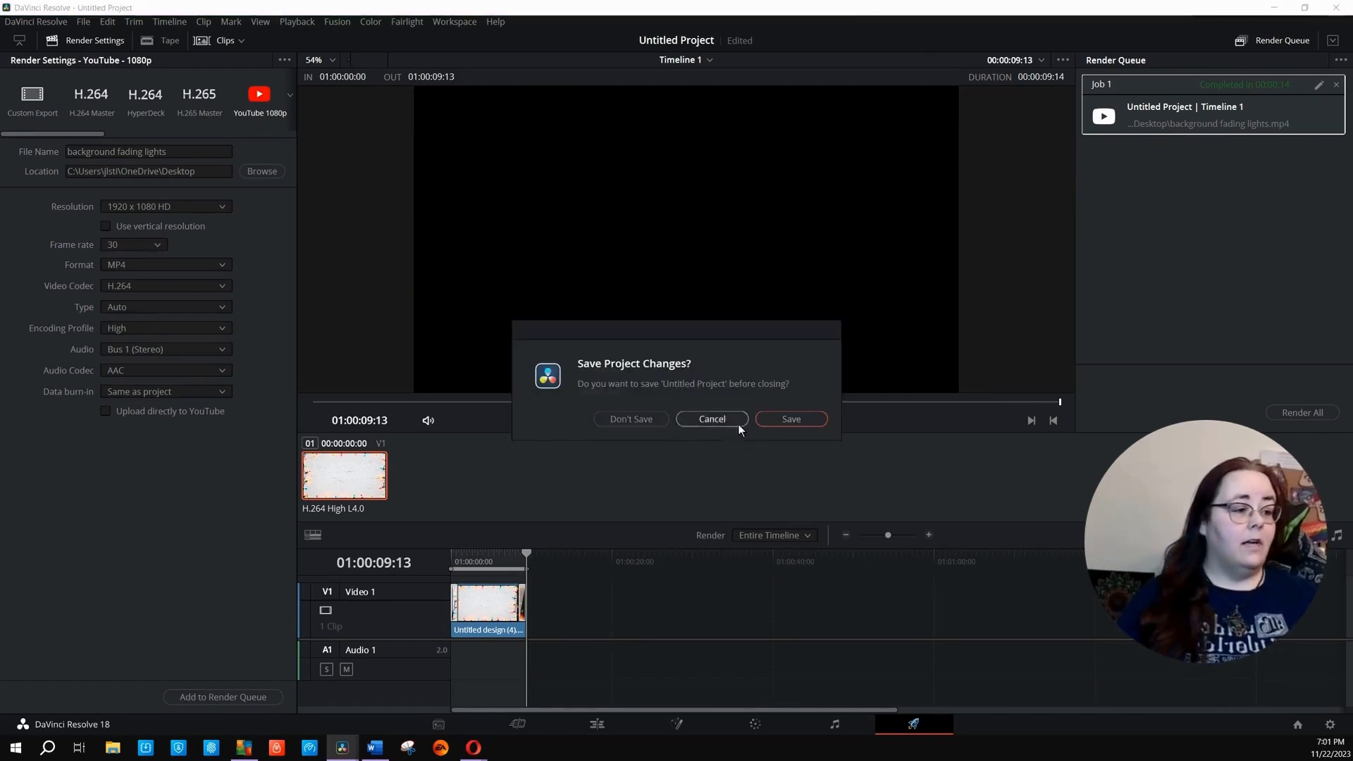
click(776, 421)
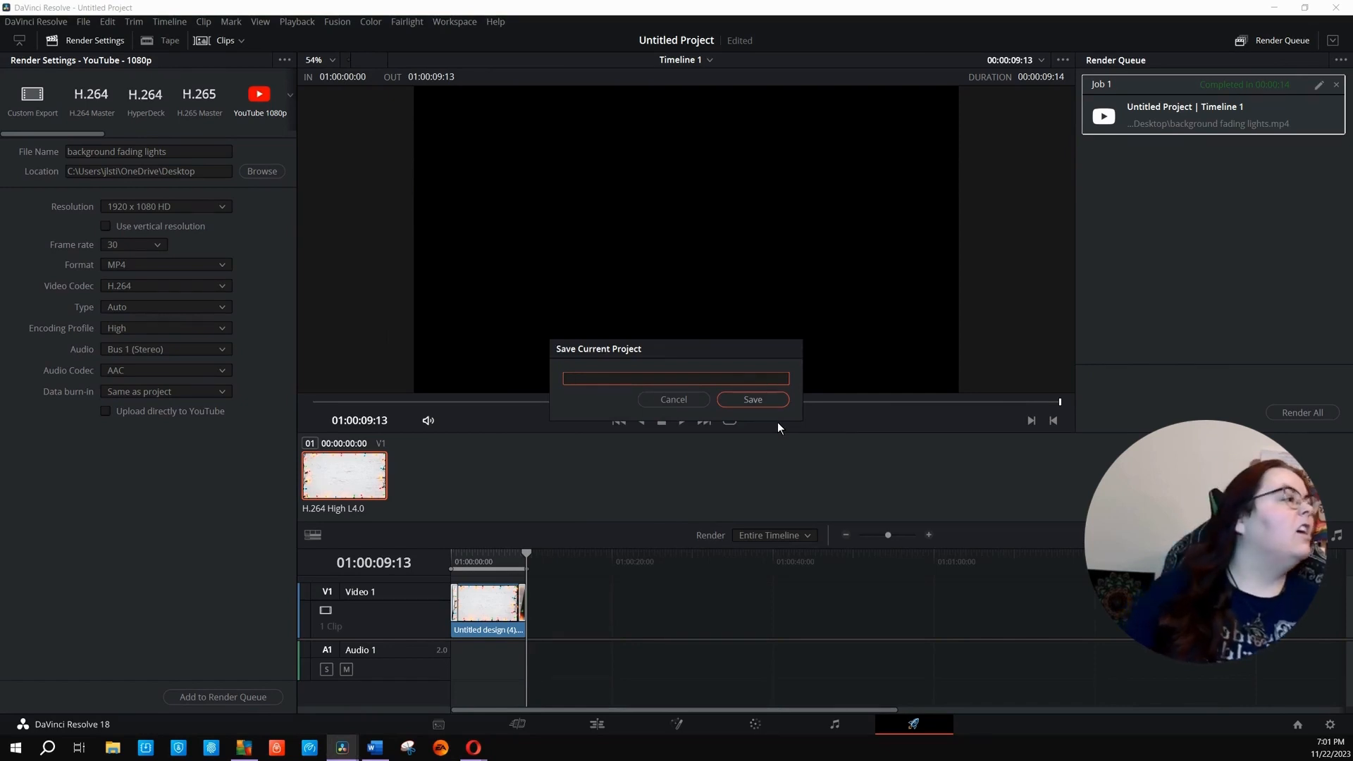
text(background f)
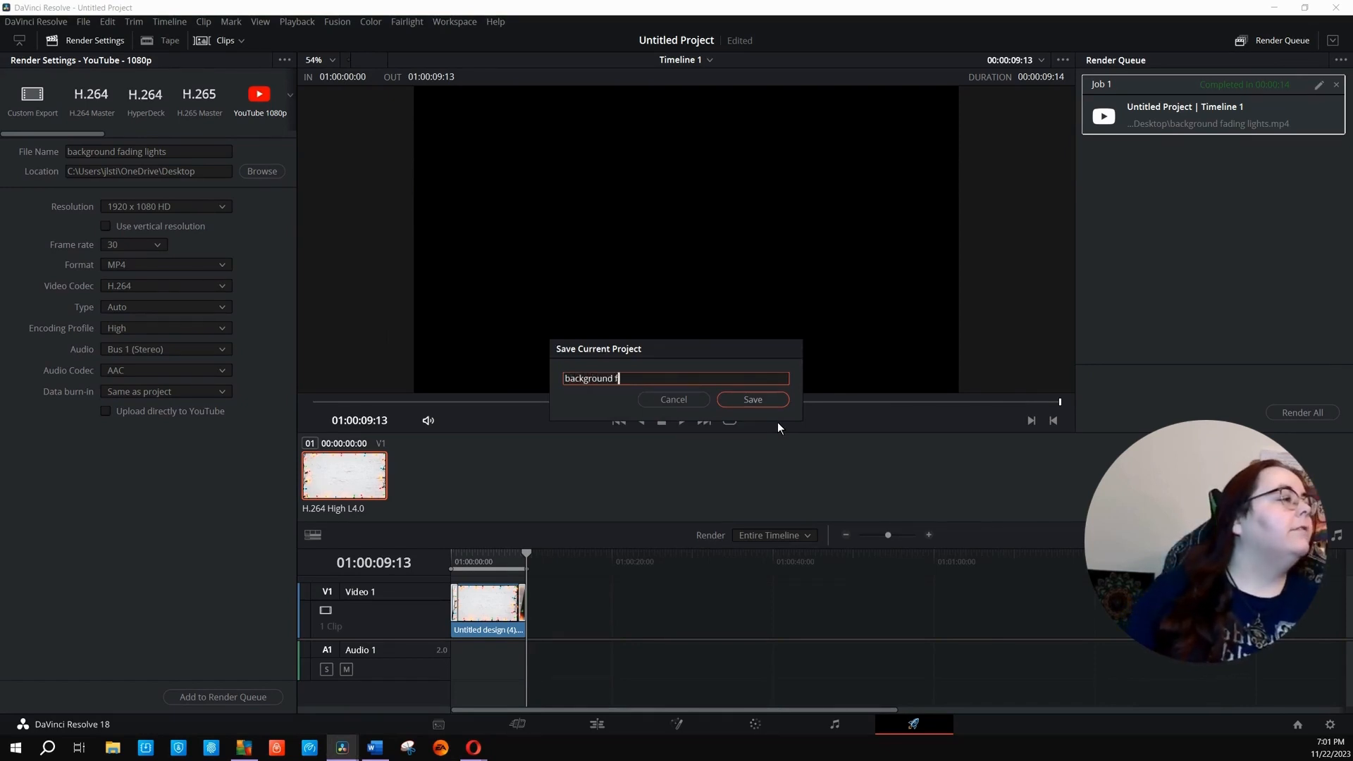
text(ading lights)
key(Return)
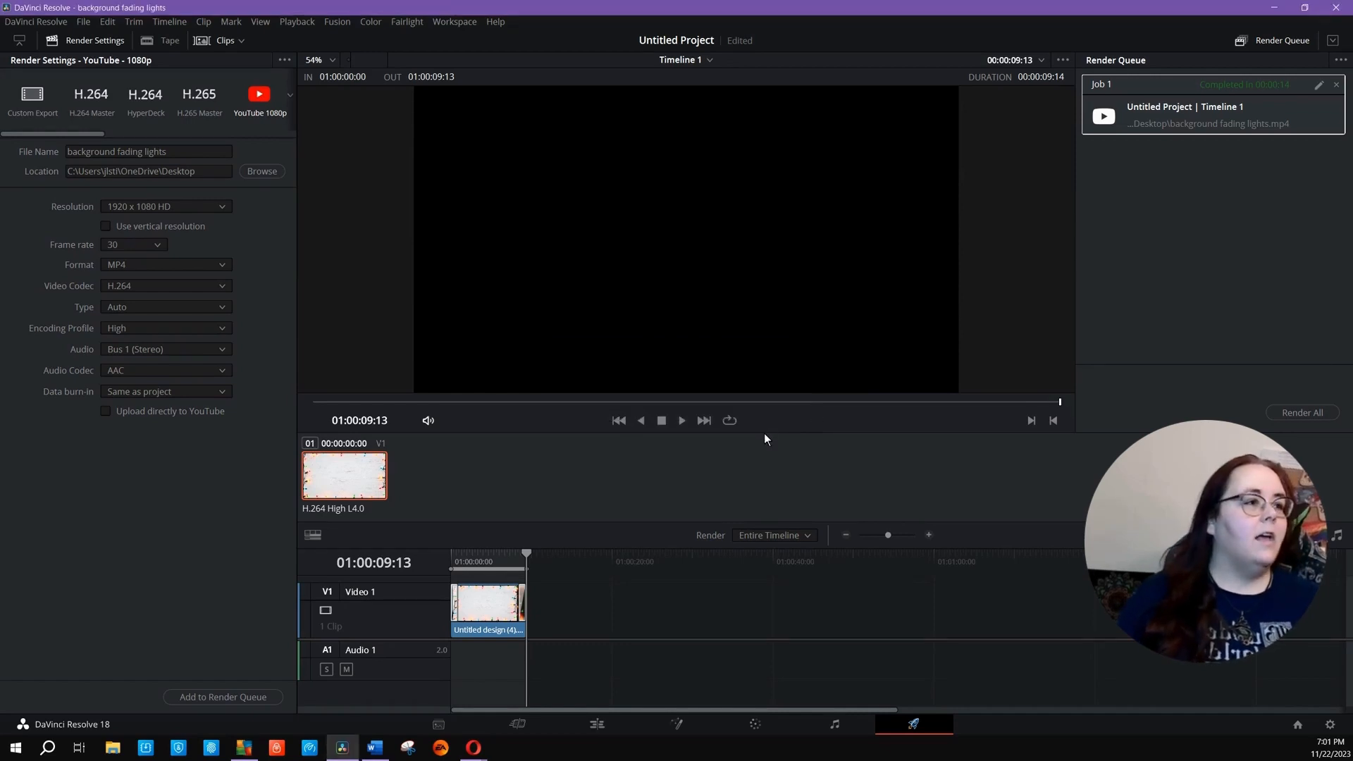
click(1338, 5)
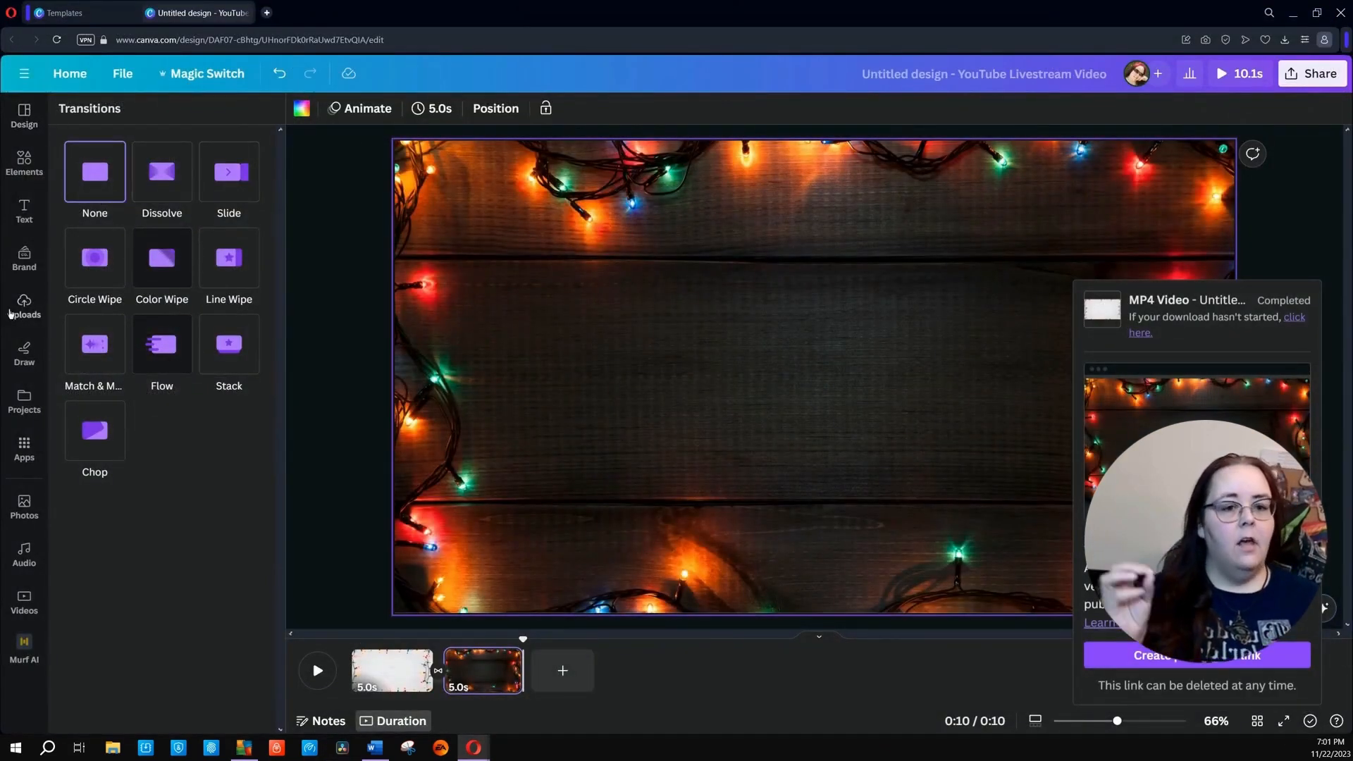
Upload the "background fading lights" video from the Desktop folder to the uploaded videos.
click(30, 310)
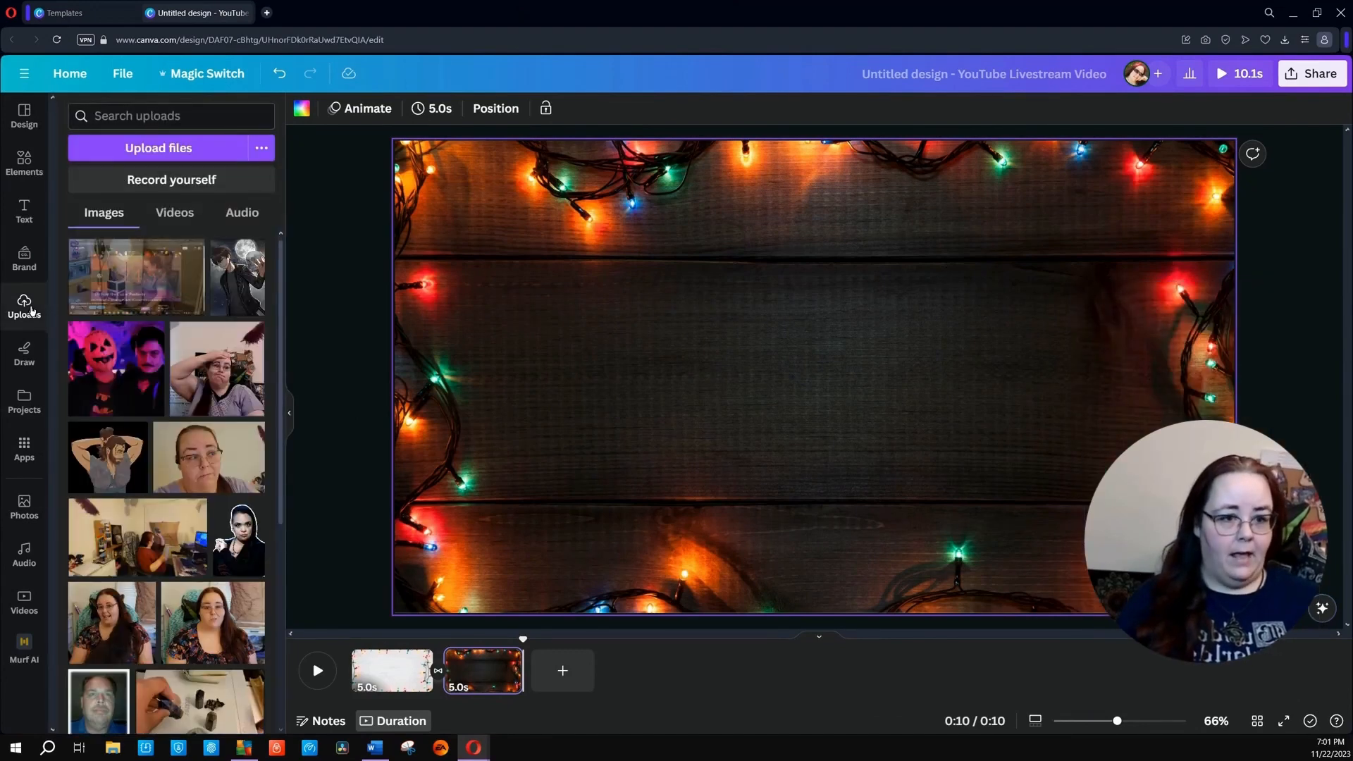
click(180, 219)
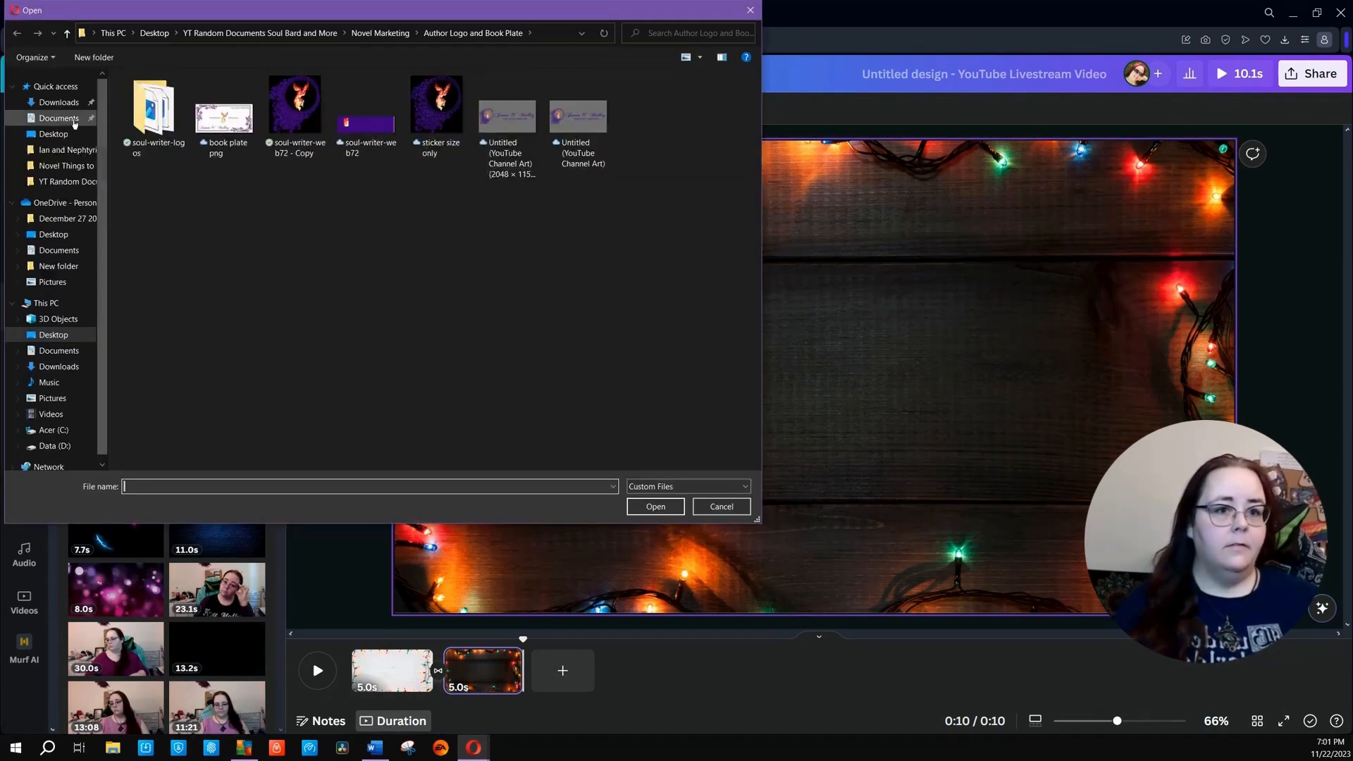
click(56, 138)
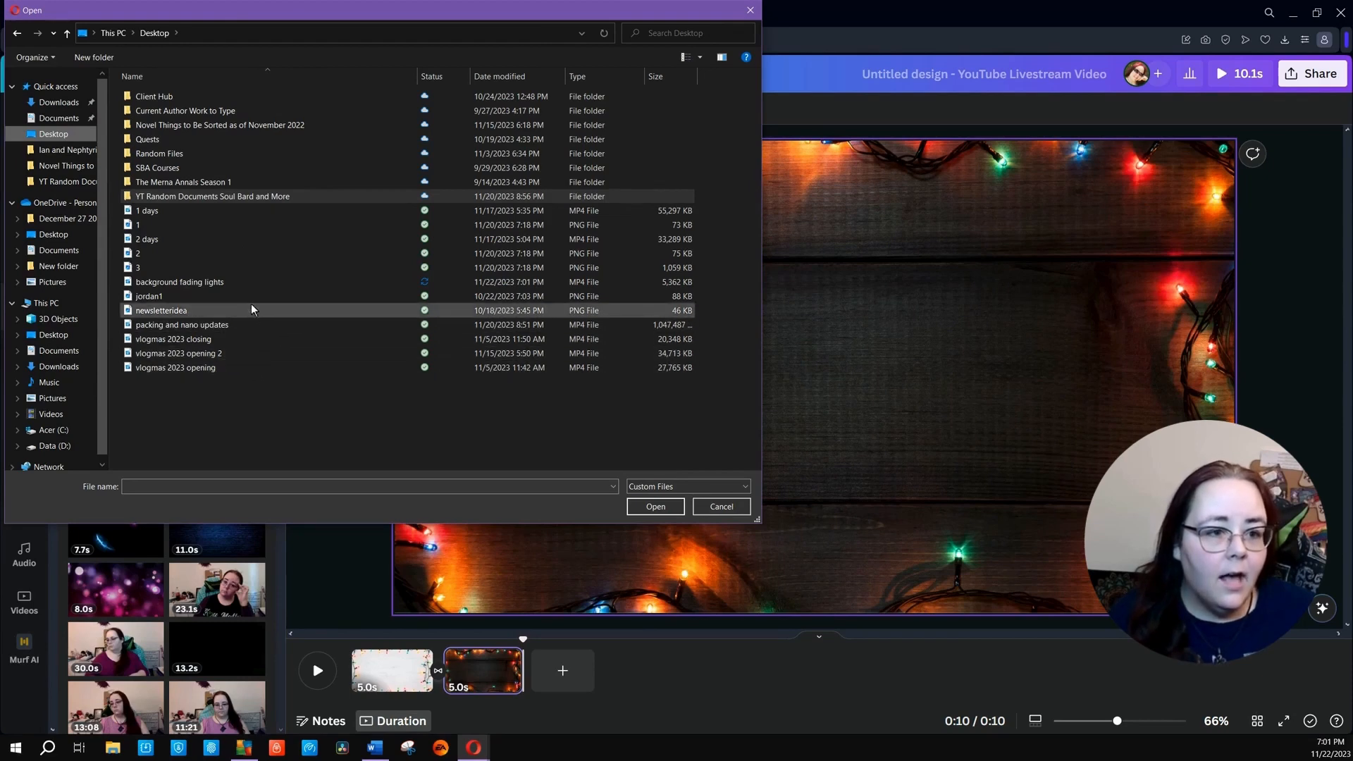
click(251, 282)
click(655, 506)
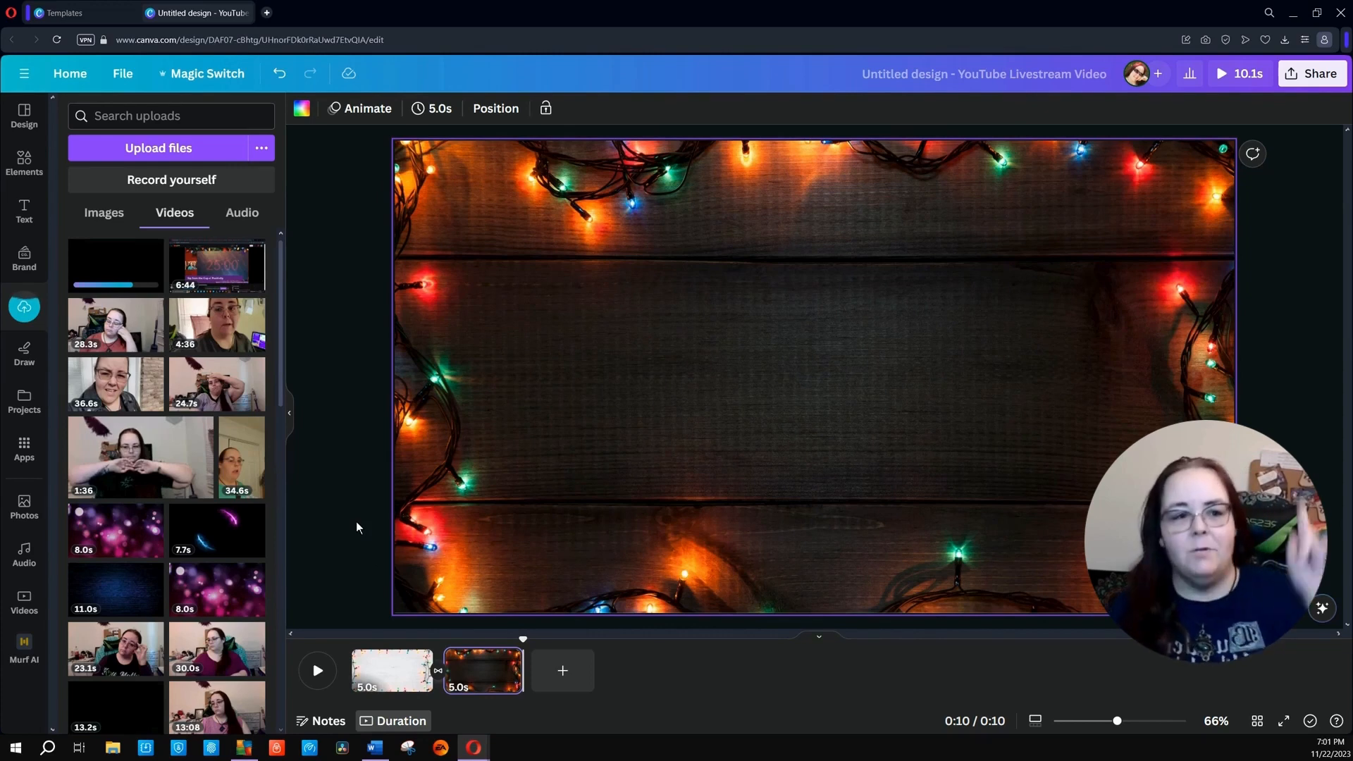
Add a new page, set the uploaded fading lights video as its background and play the design.
click(563, 671)
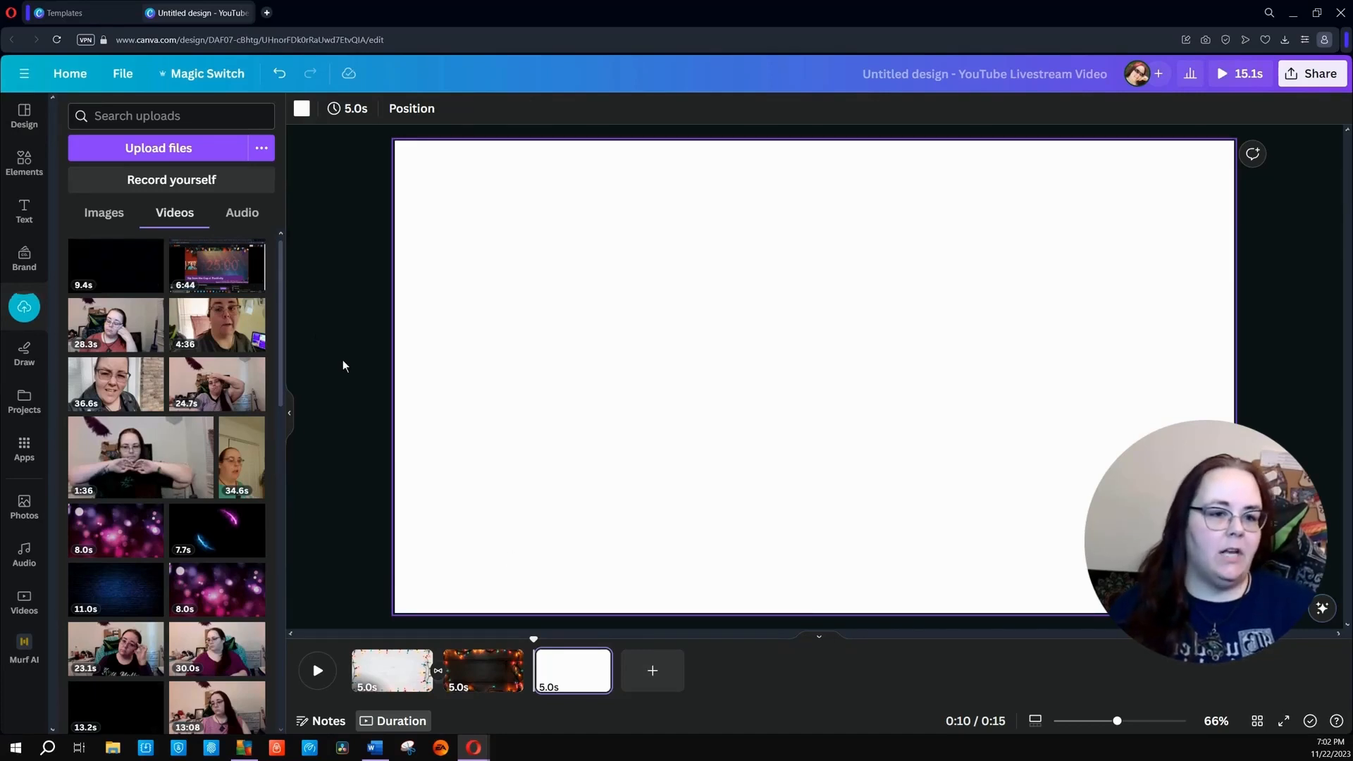
click(126, 263)
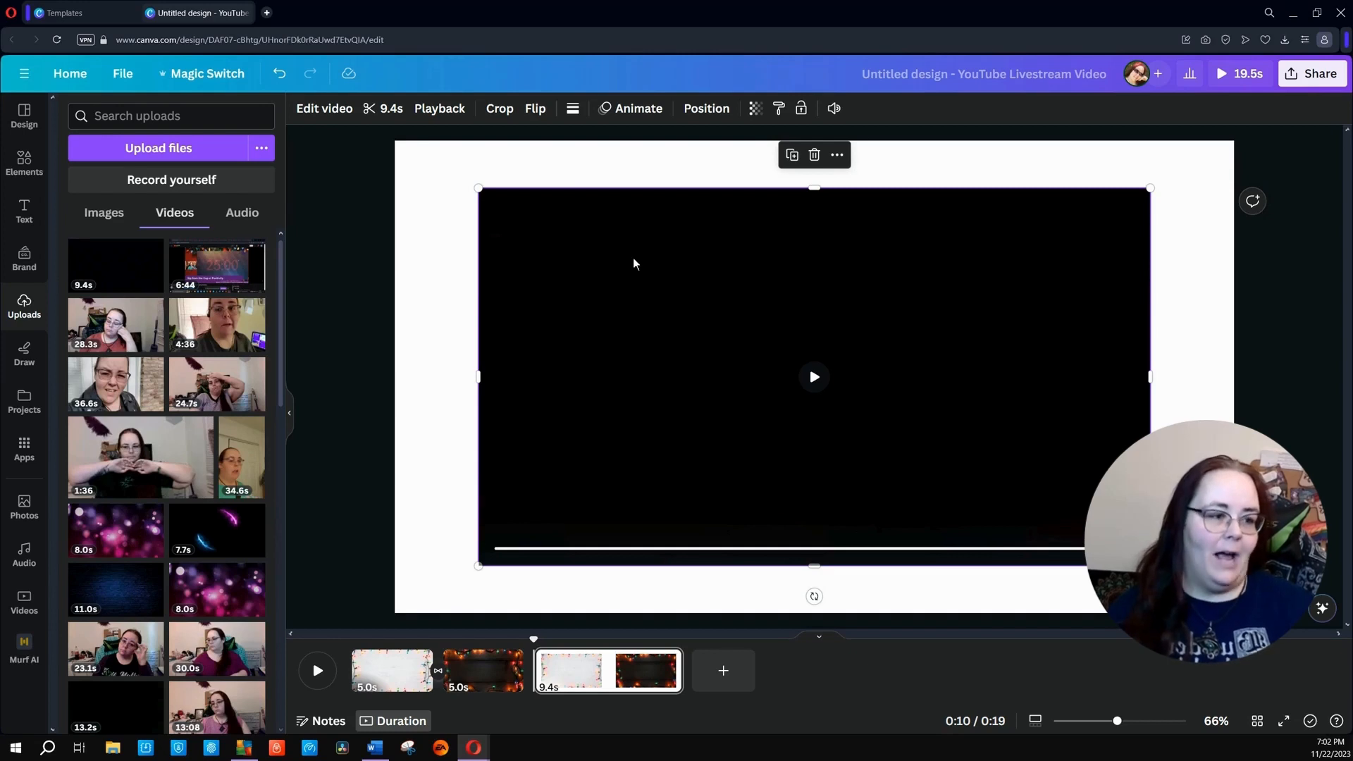
right_click(589, 229)
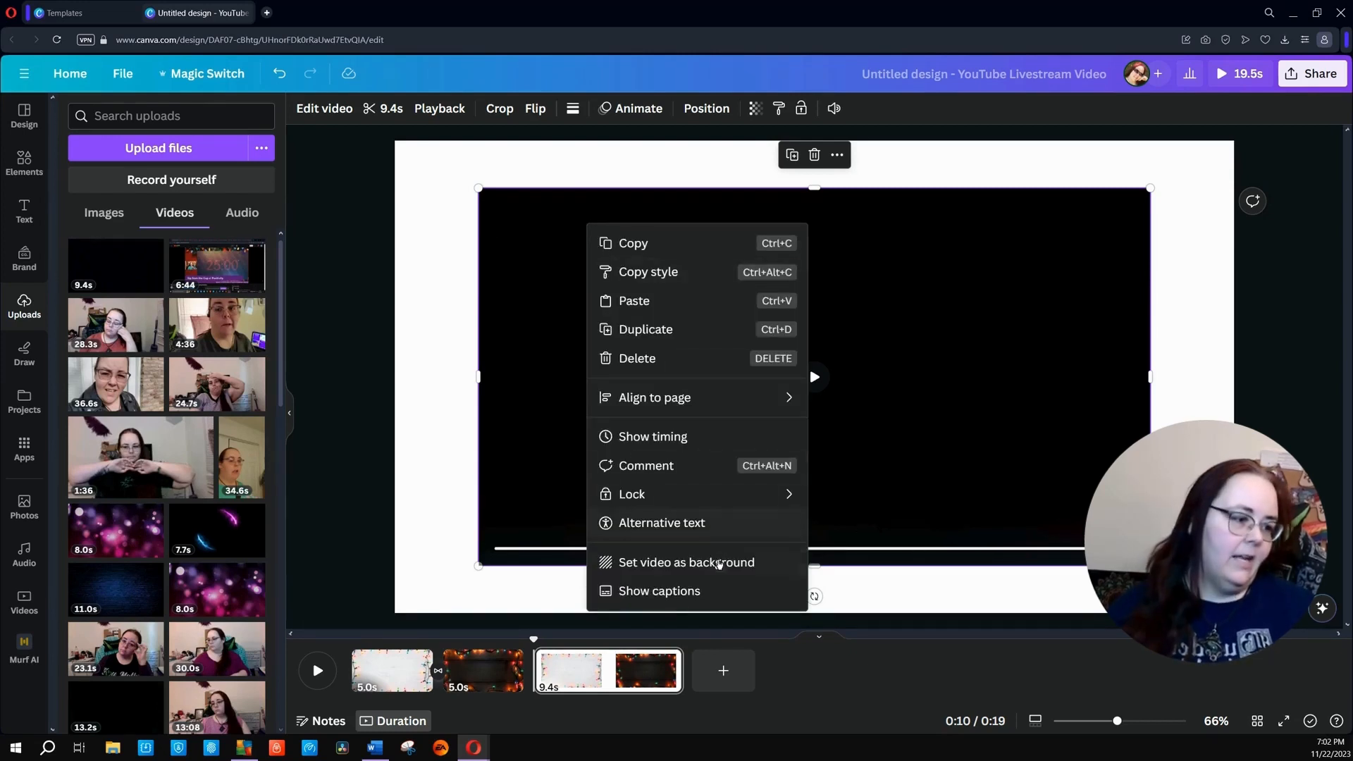
click(691, 562)
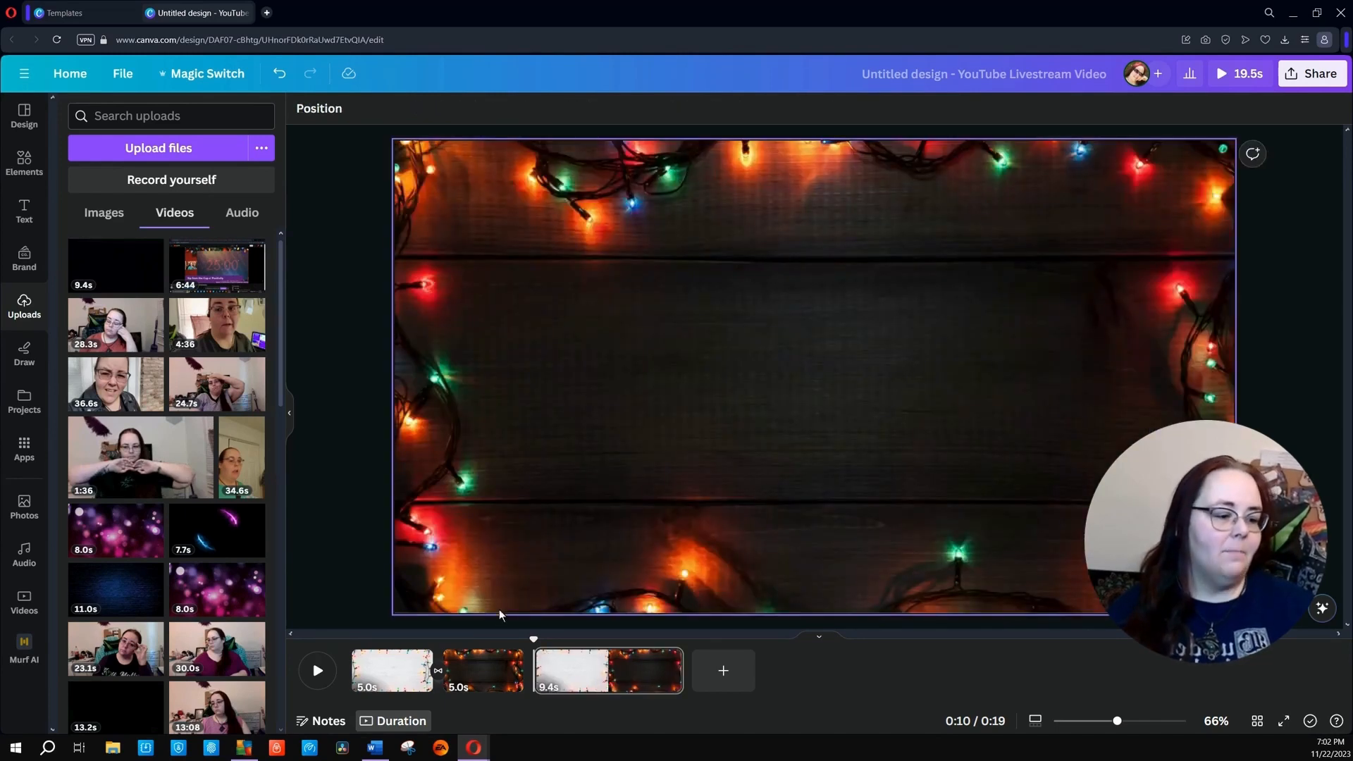
click(317, 671)
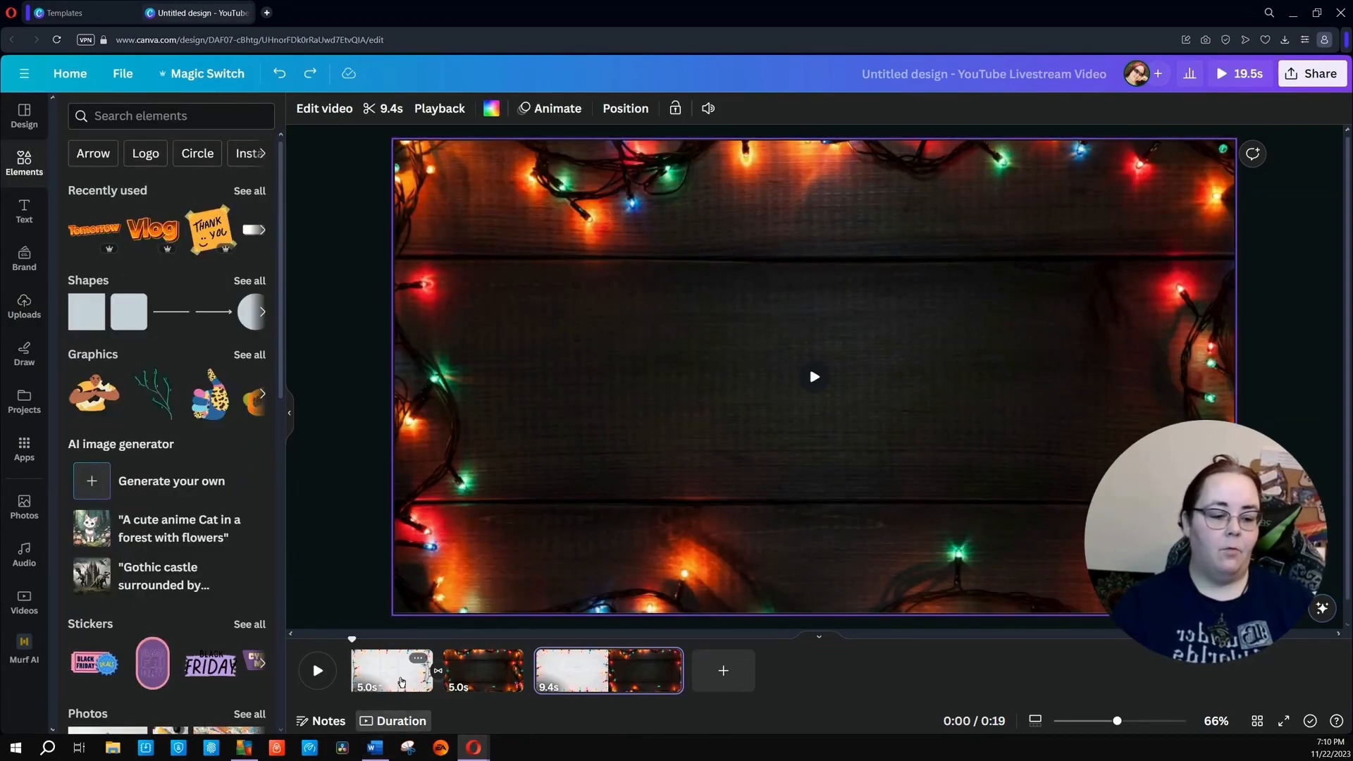
Delete the two original still-image pages, keeping only the page with the fading lights video.
click(418, 658)
click(465, 502)
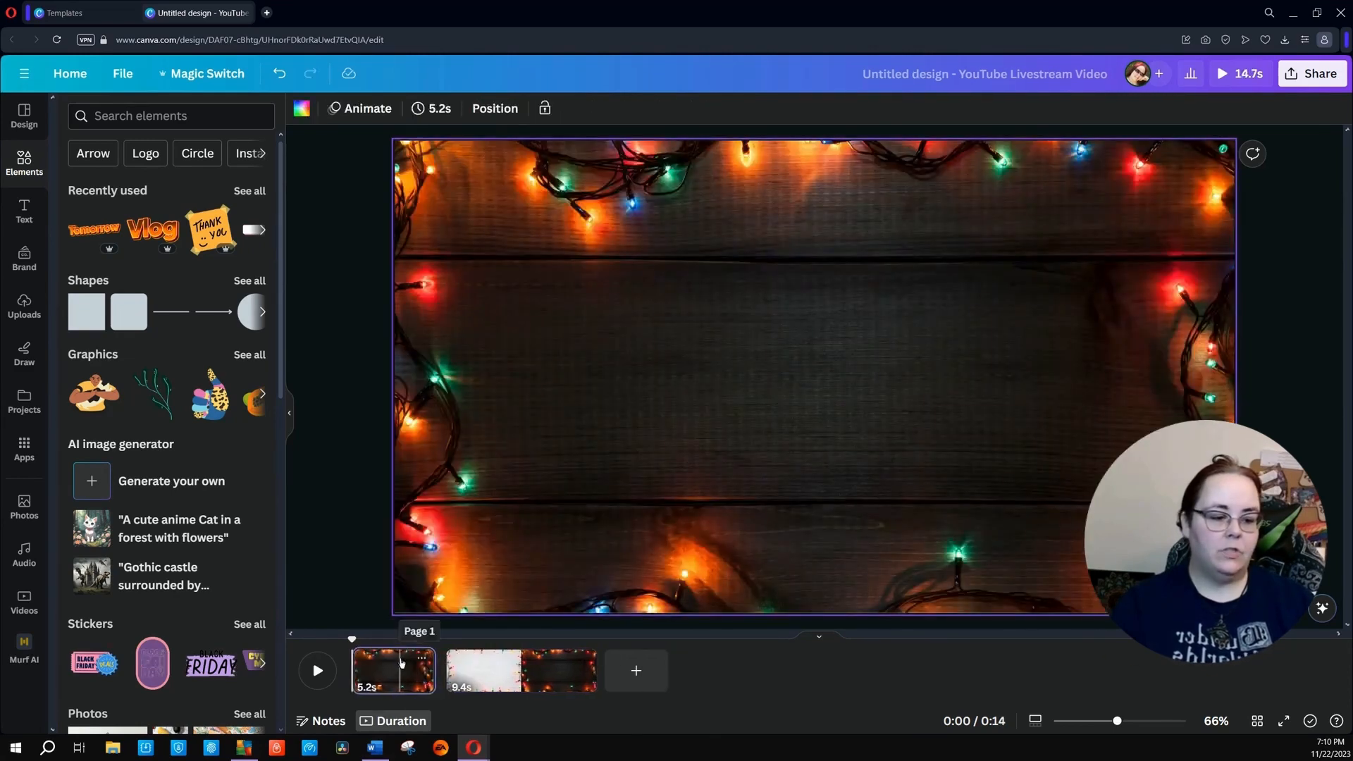
click(418, 658)
click(487, 503)
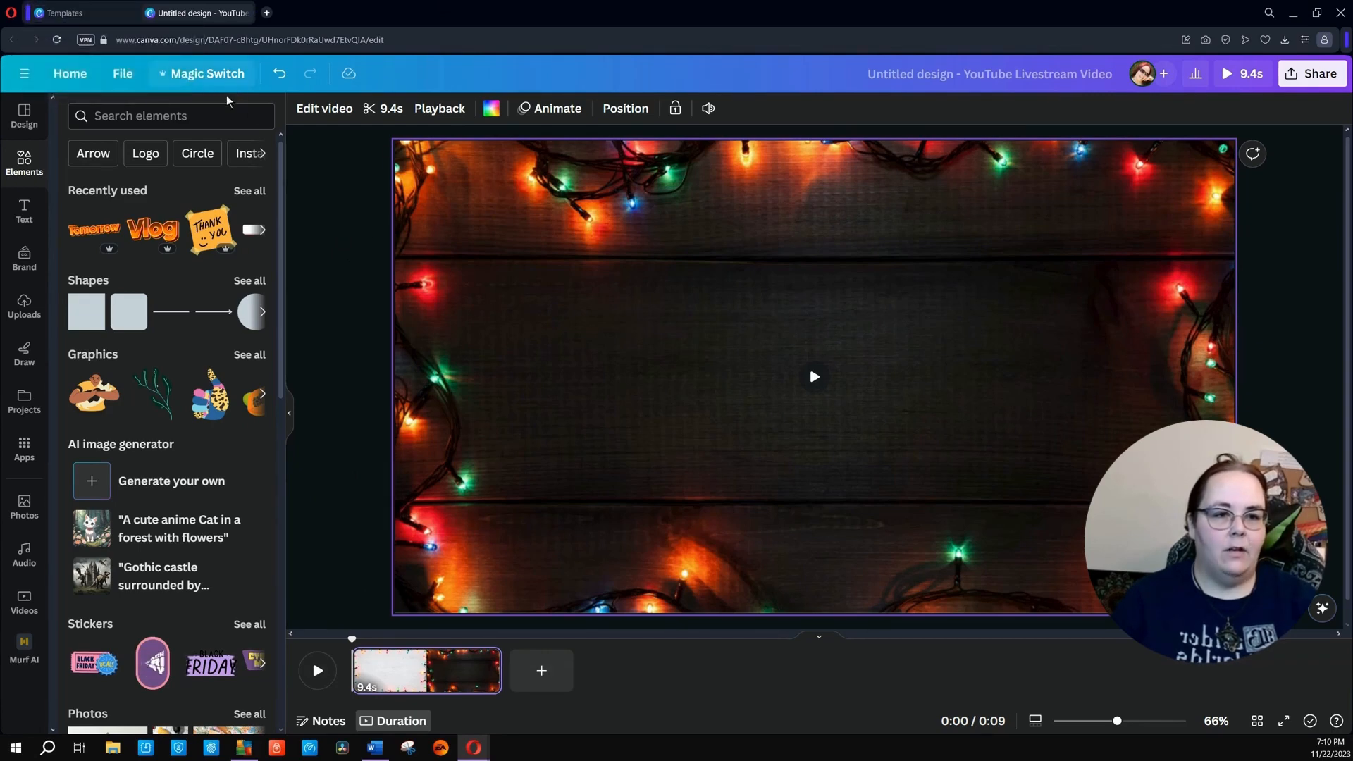
Search the graphics for "christmas tree" and add several decorated trees, including the blue one with pink bows.
click(141, 115)
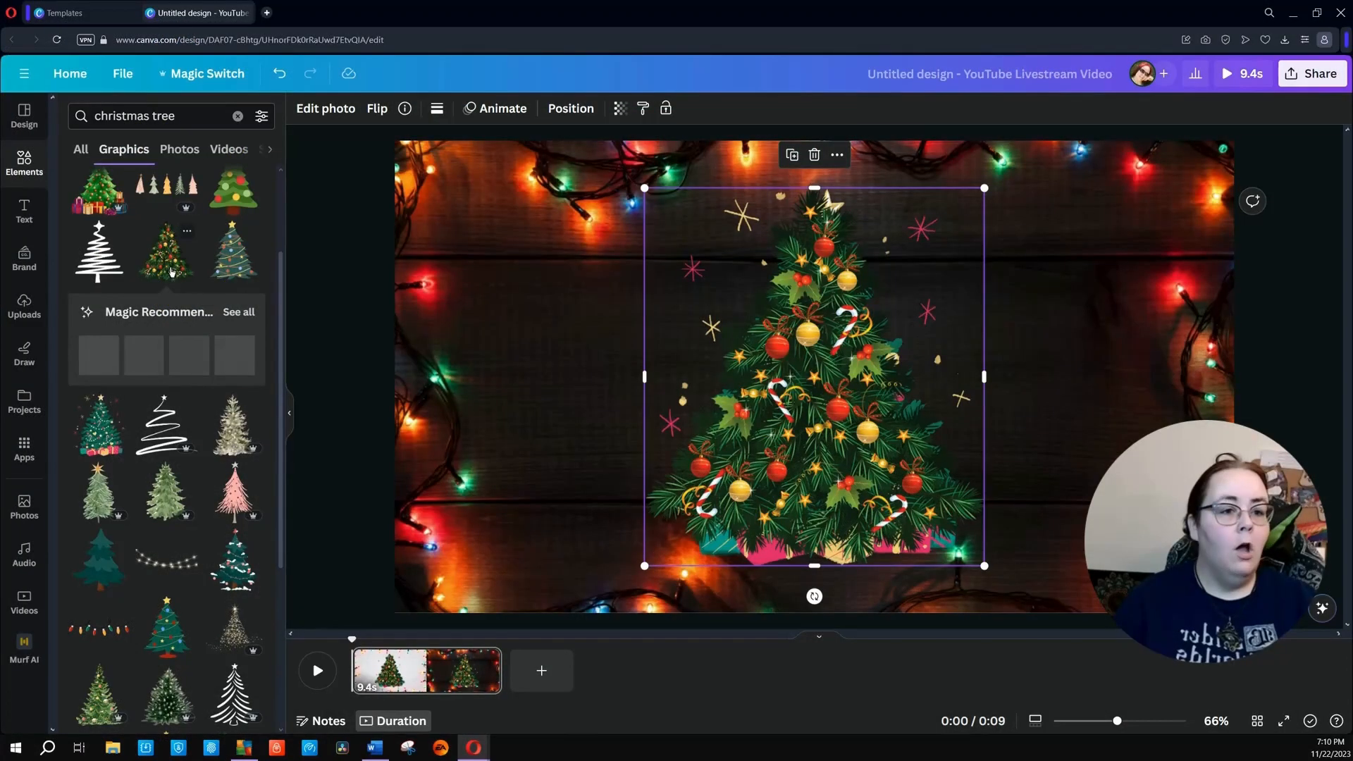
click(98, 434)
click(194, 420)
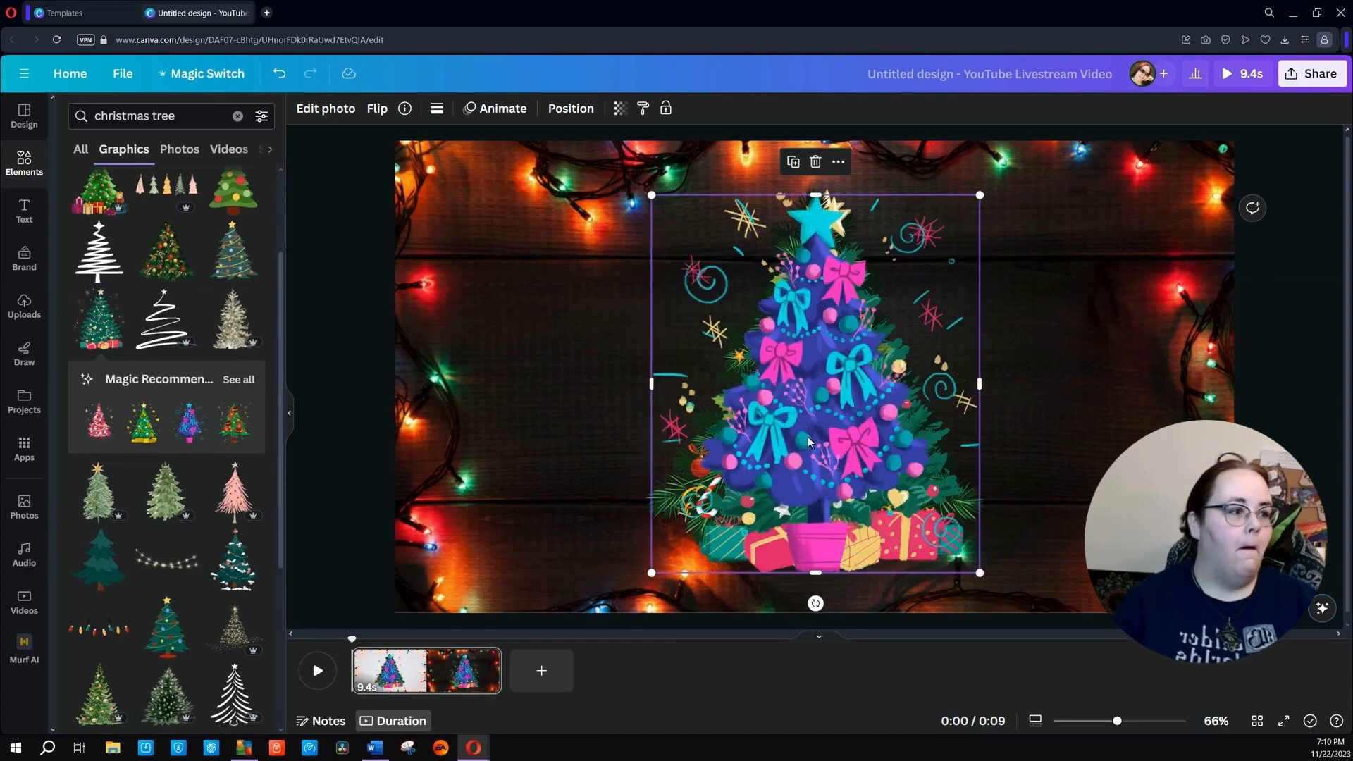
Move the blue tree aside to the page's right edge and delete the green trees in the middle.
drag(808, 443, 1203, 458)
click(855, 459)
key(Delete)
click(856, 458)
key(Delete)
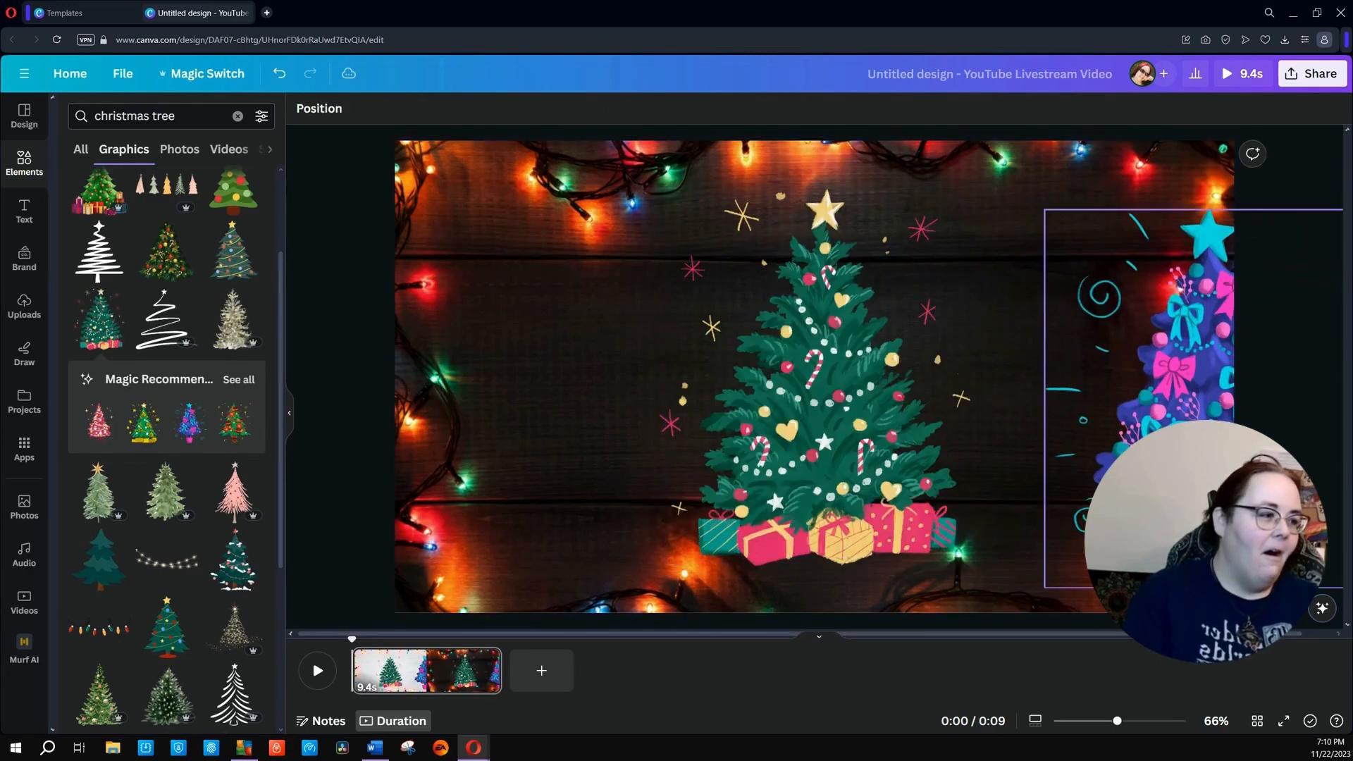
click(855, 458)
key(Delete)
Enlarge the blue Christmas tree and place it along the right side of the page, reaching the bottom edge.
drag(1164, 453, 987, 457)
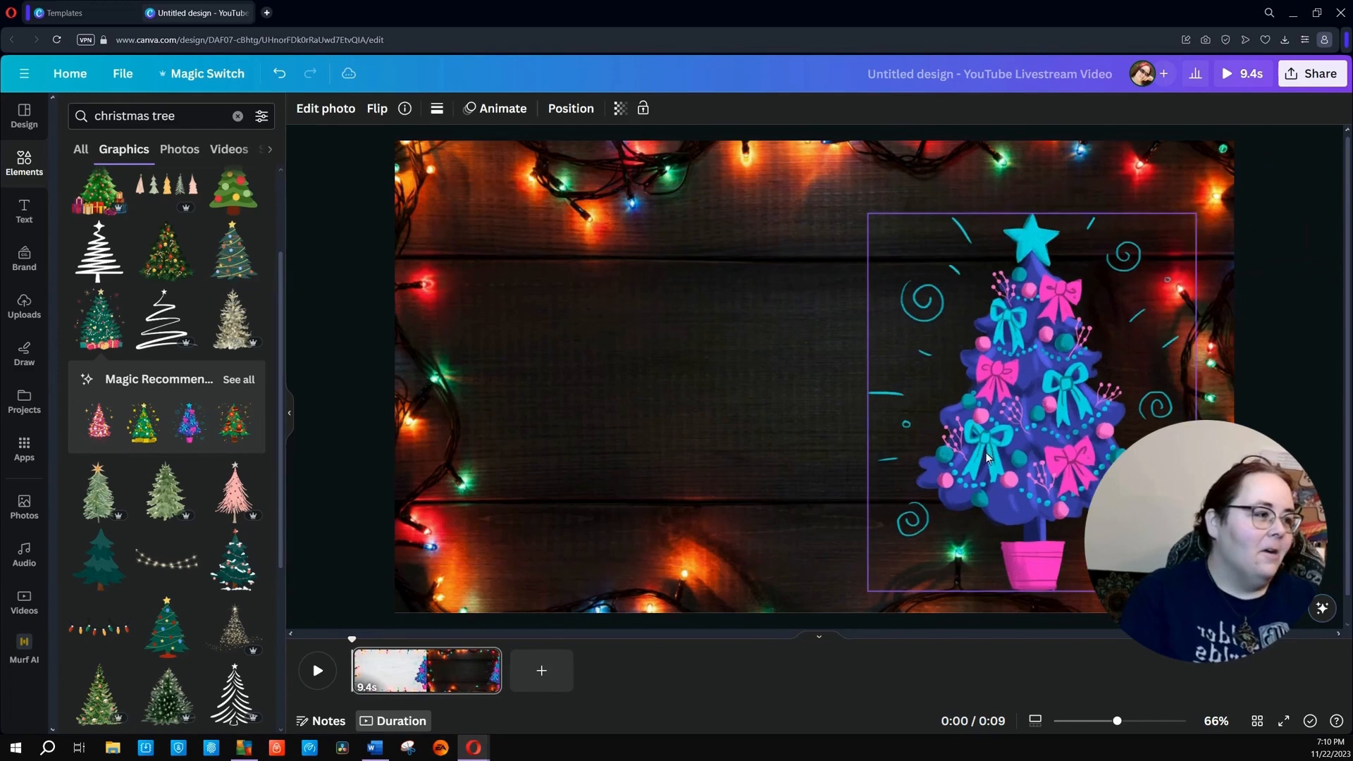
drag(868, 214, 738, 188)
drag(992, 377, 1076, 400)
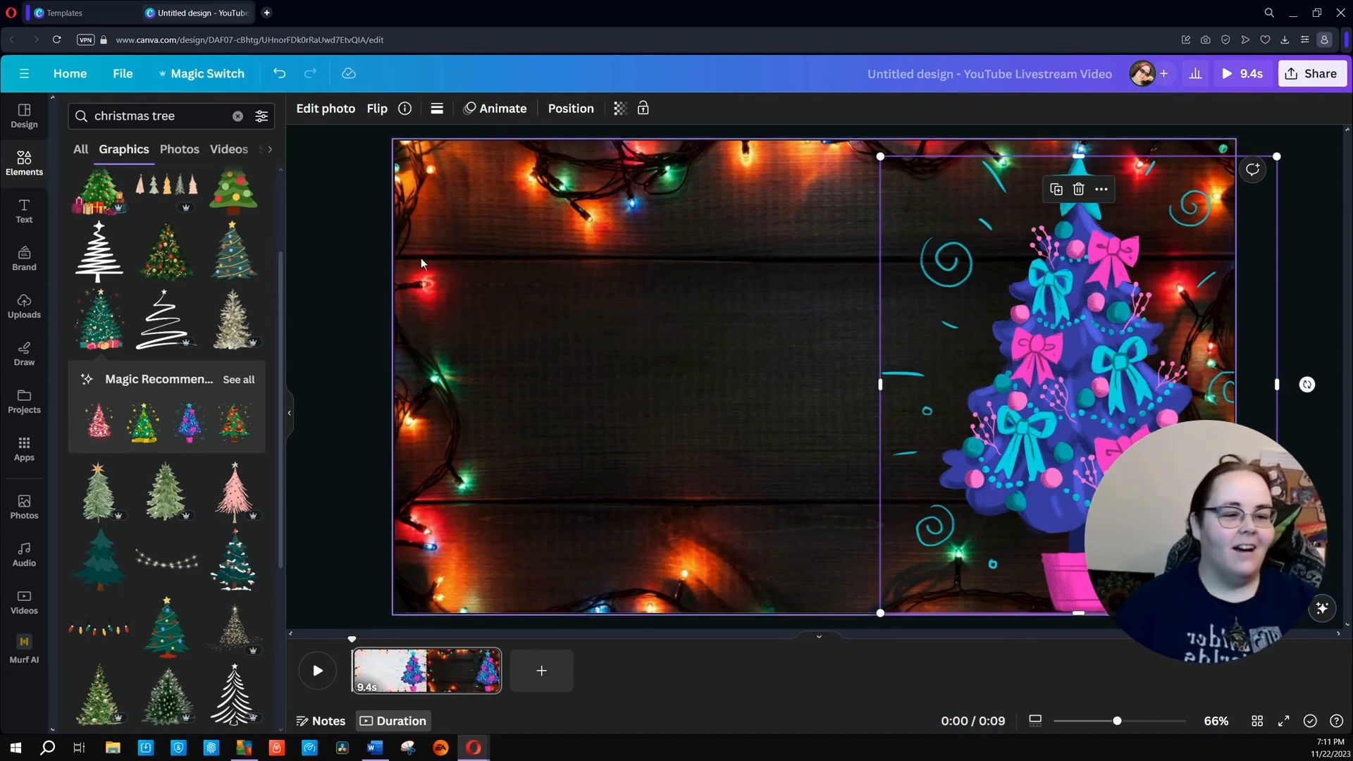
Add the stacked gift boxes from the tree's recommended graphics, shrink them and place them at the tree's foot.
click(246, 376)
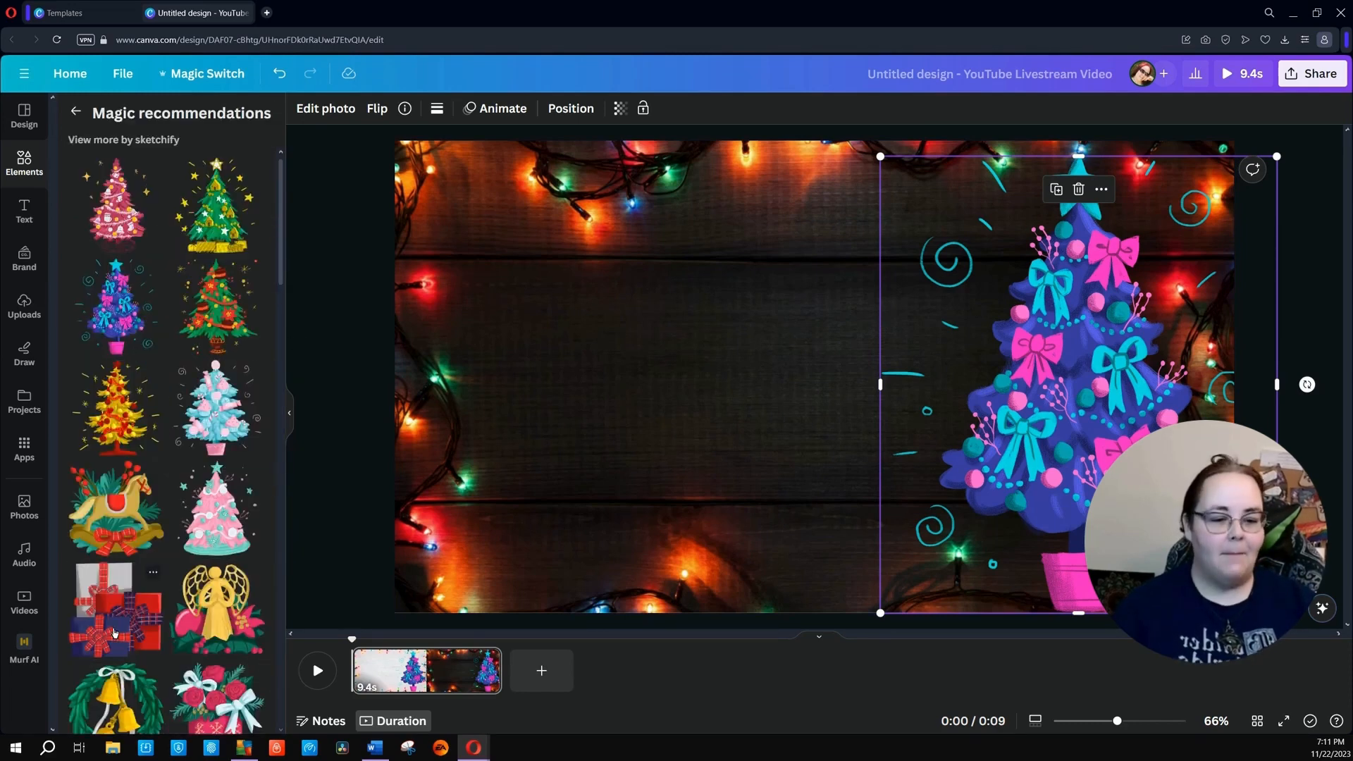
click(141, 578)
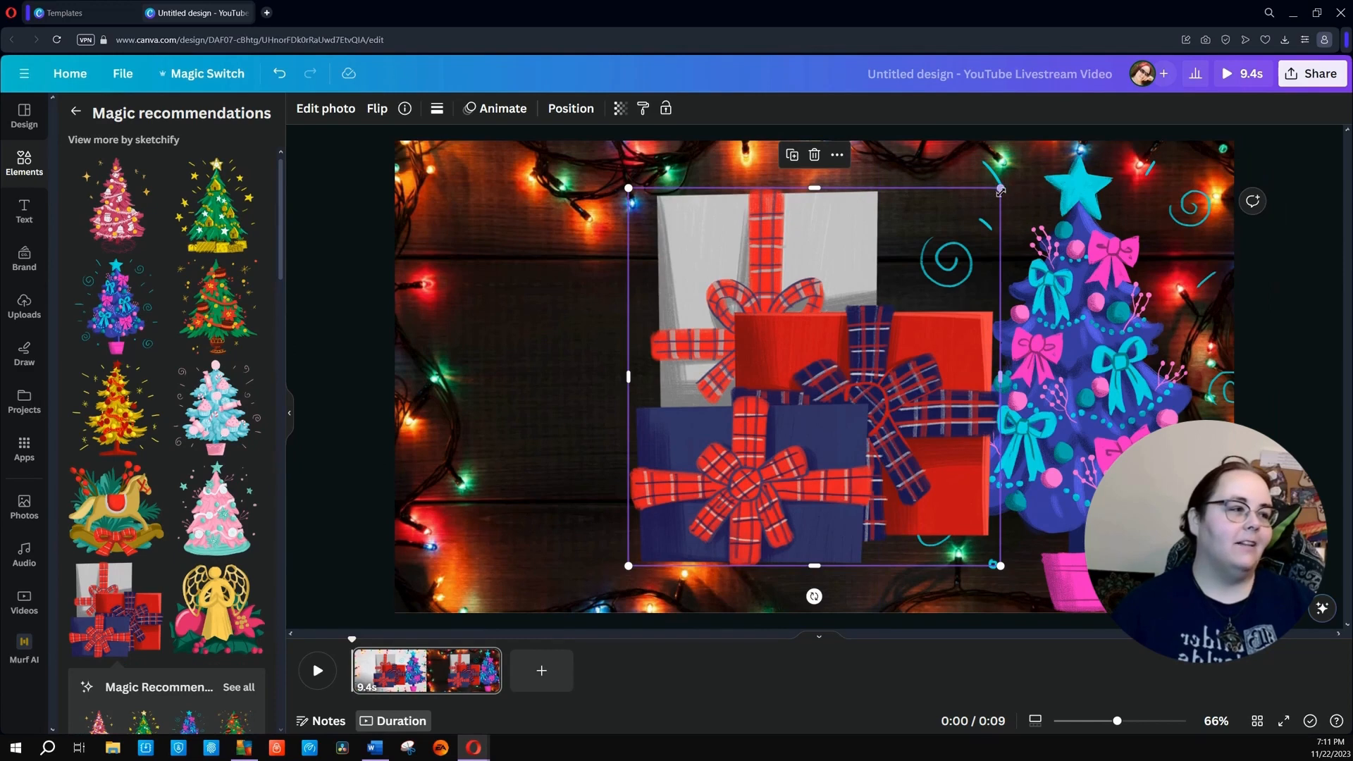
drag(1000, 190, 768, 424)
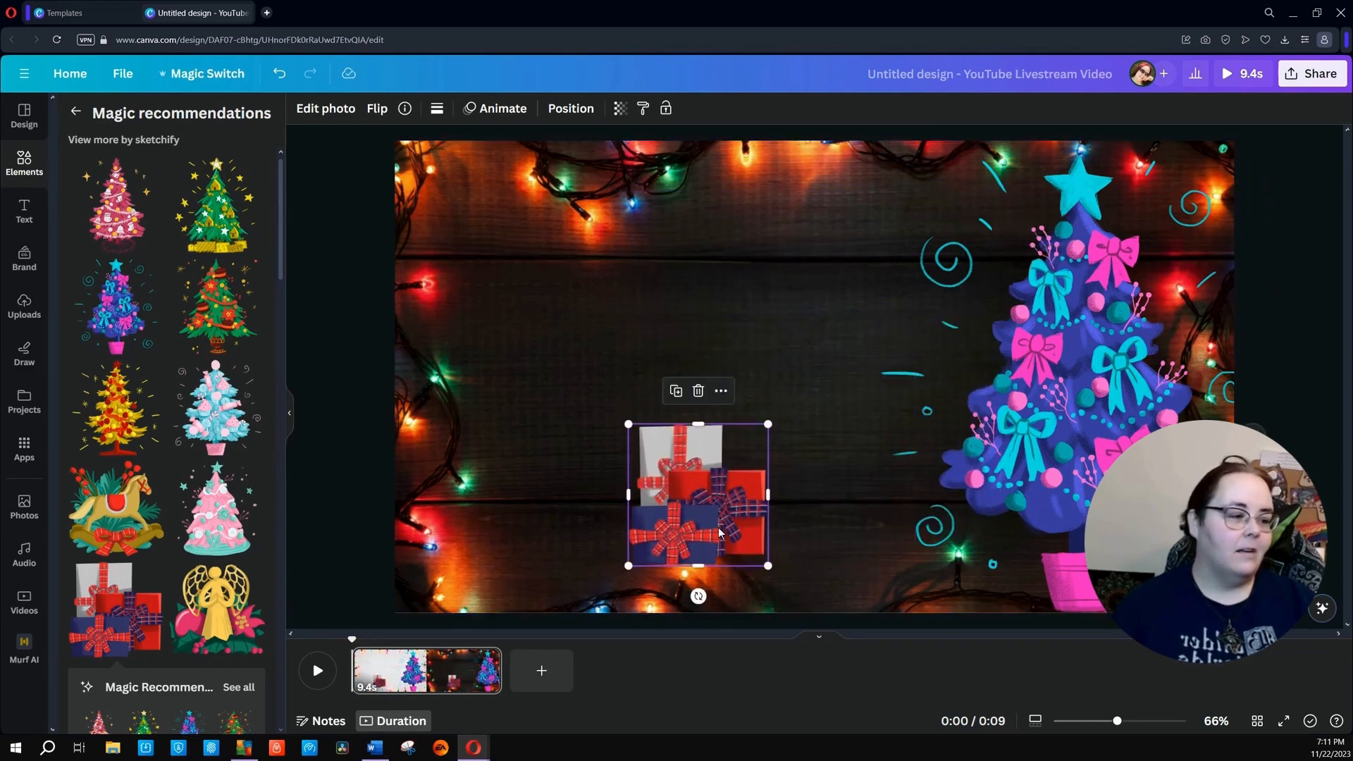
drag(719, 534, 1008, 580)
click(1281, 414)
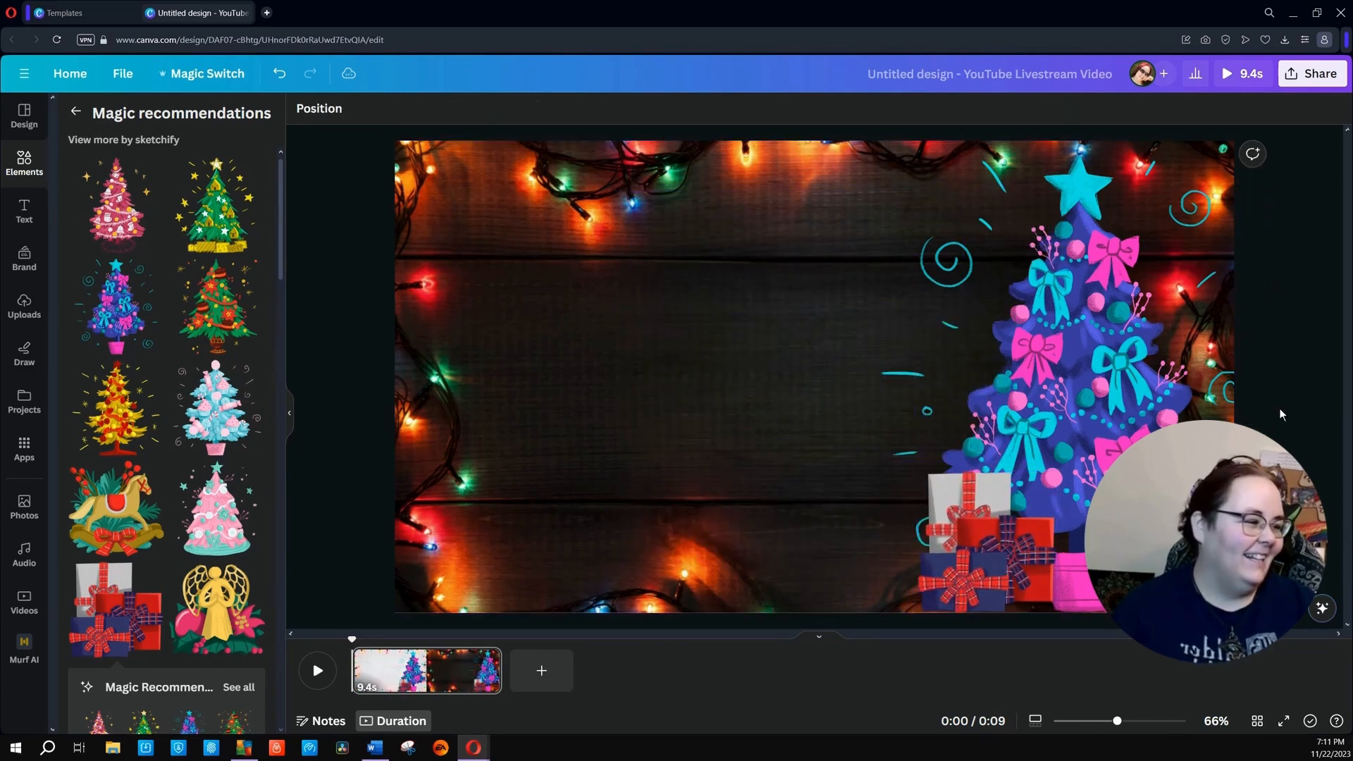
Shrink the gift boxes further and move them closer to the tree's pot on the bottom edge.
click(986, 543)
drag(1055, 470, 1021, 507)
drag(961, 597, 1000, 592)
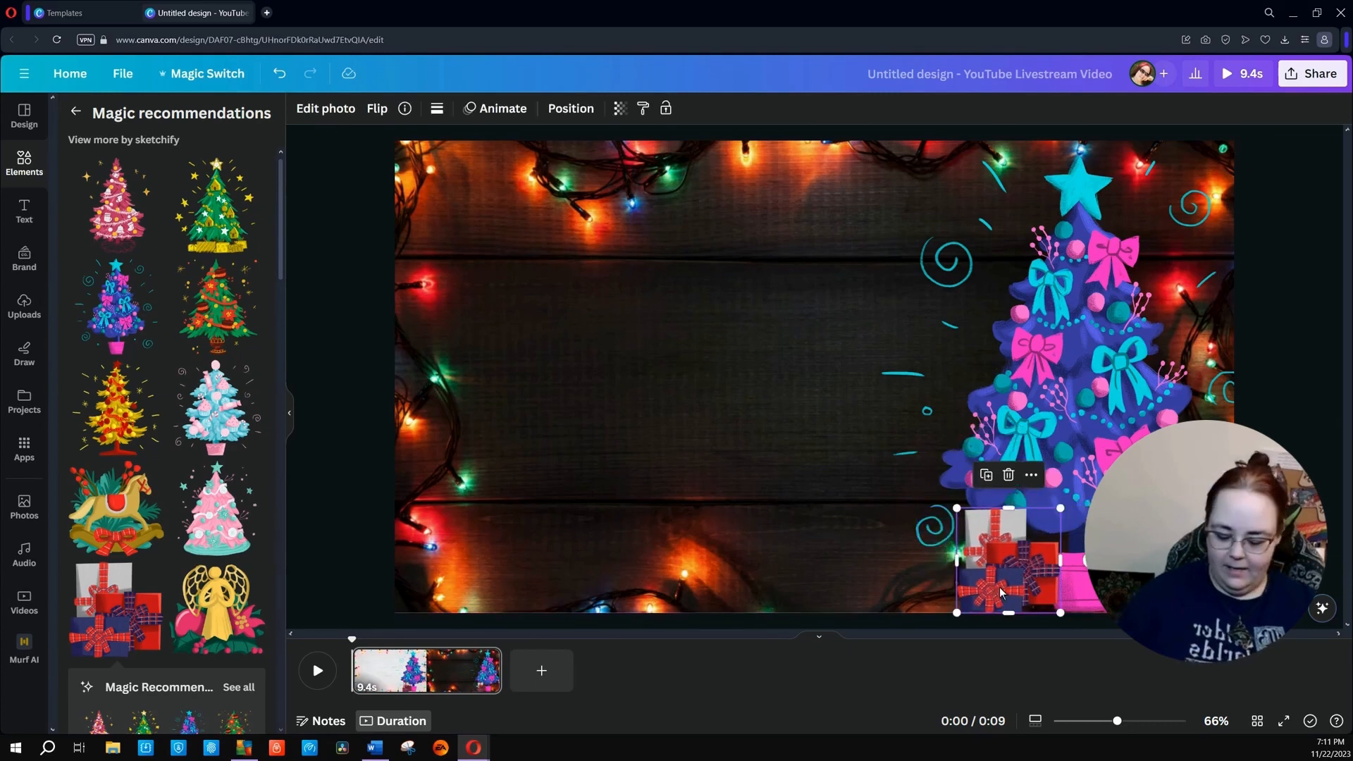
key(Escape)
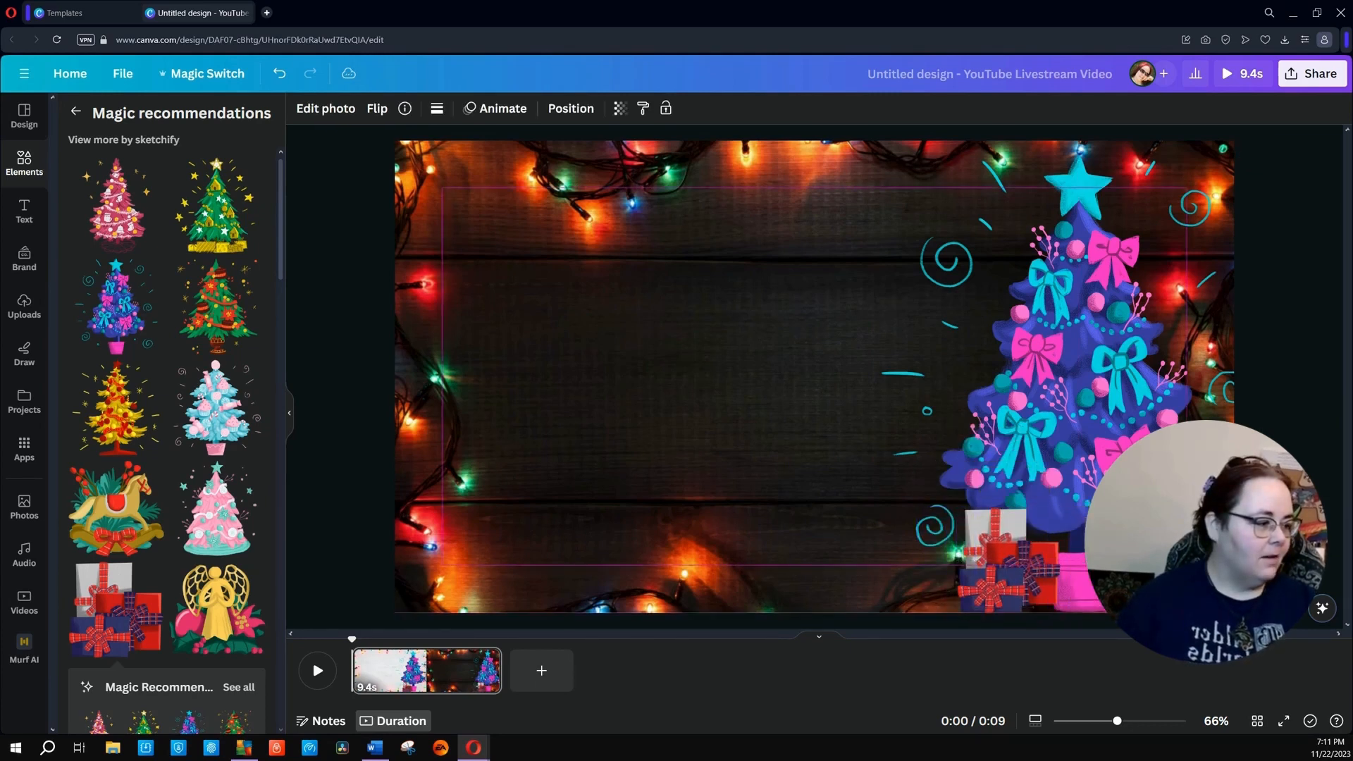
click(384, 109)
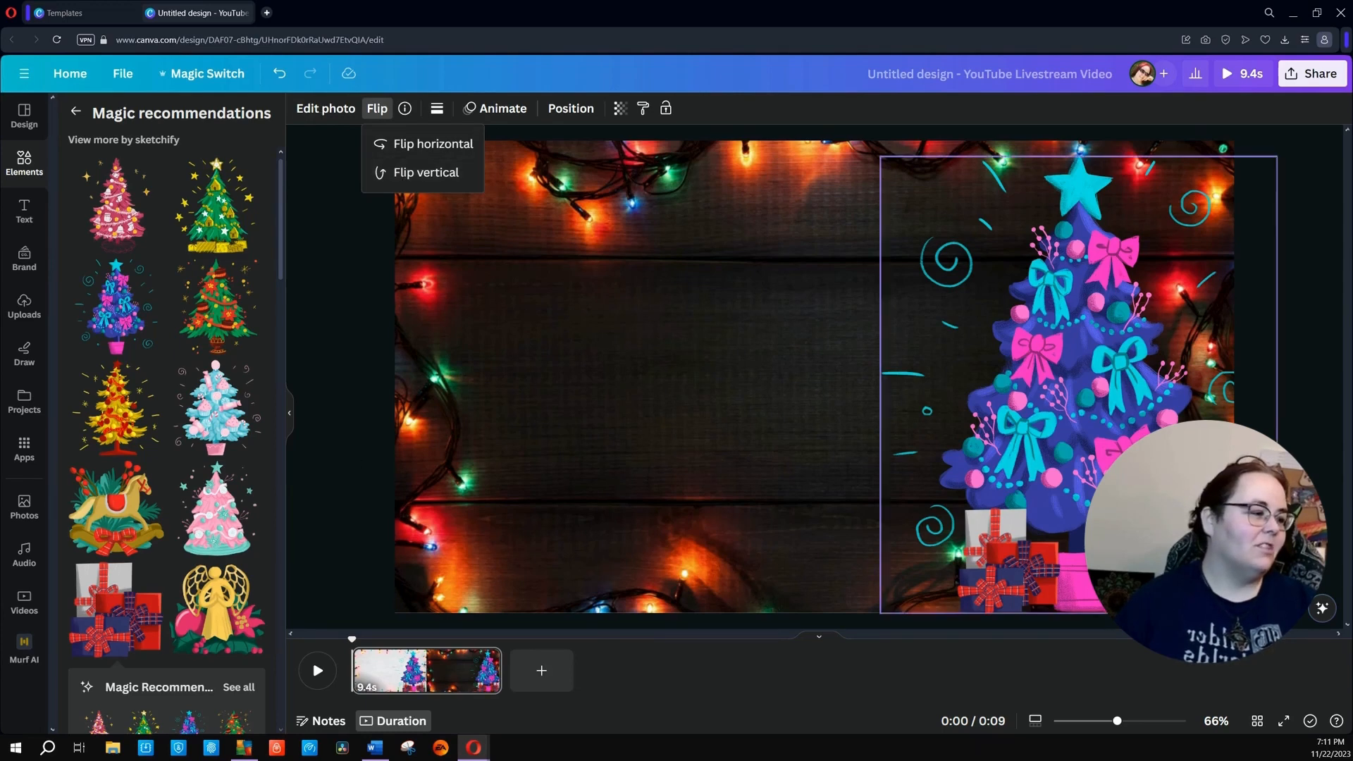
key(Escape)
key(Escape)
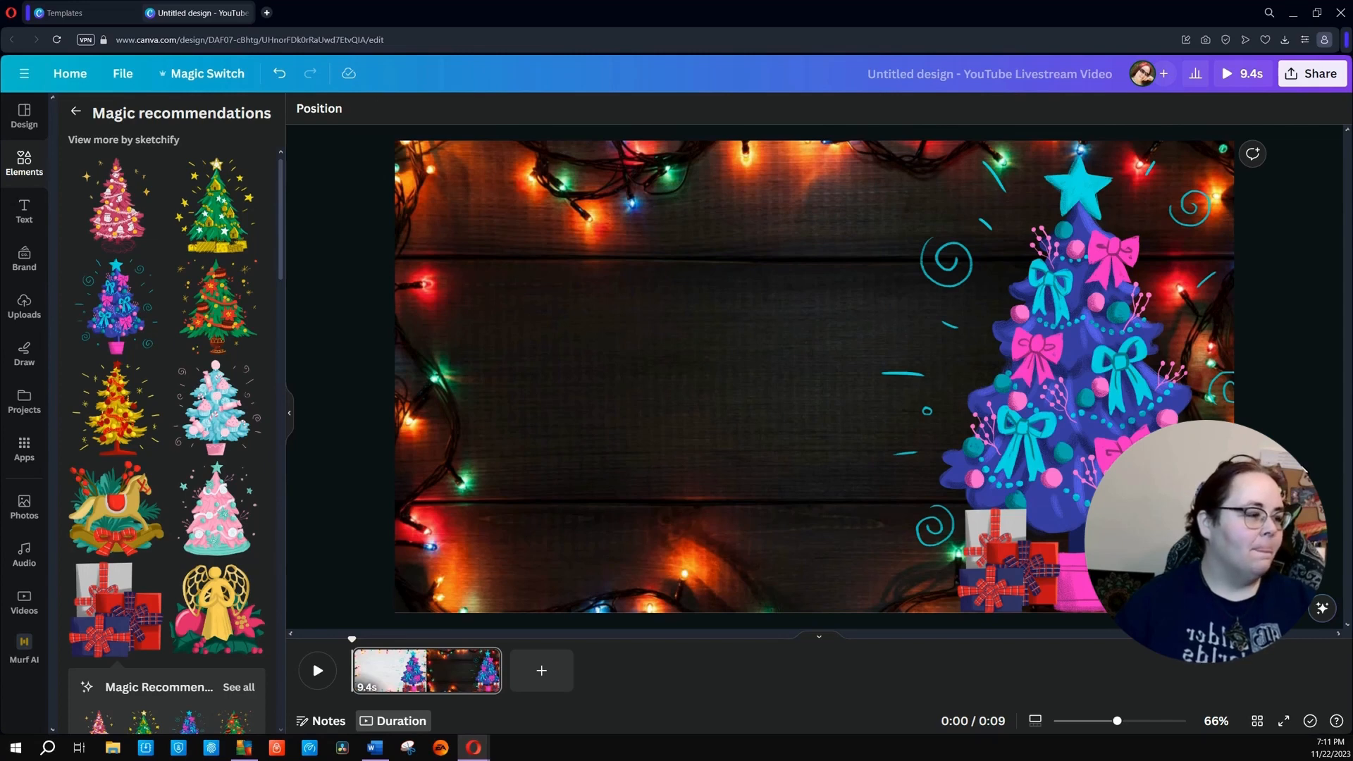
Look through the uploaded images for a suitable picture and search the uploads for "logo".
click(24, 306)
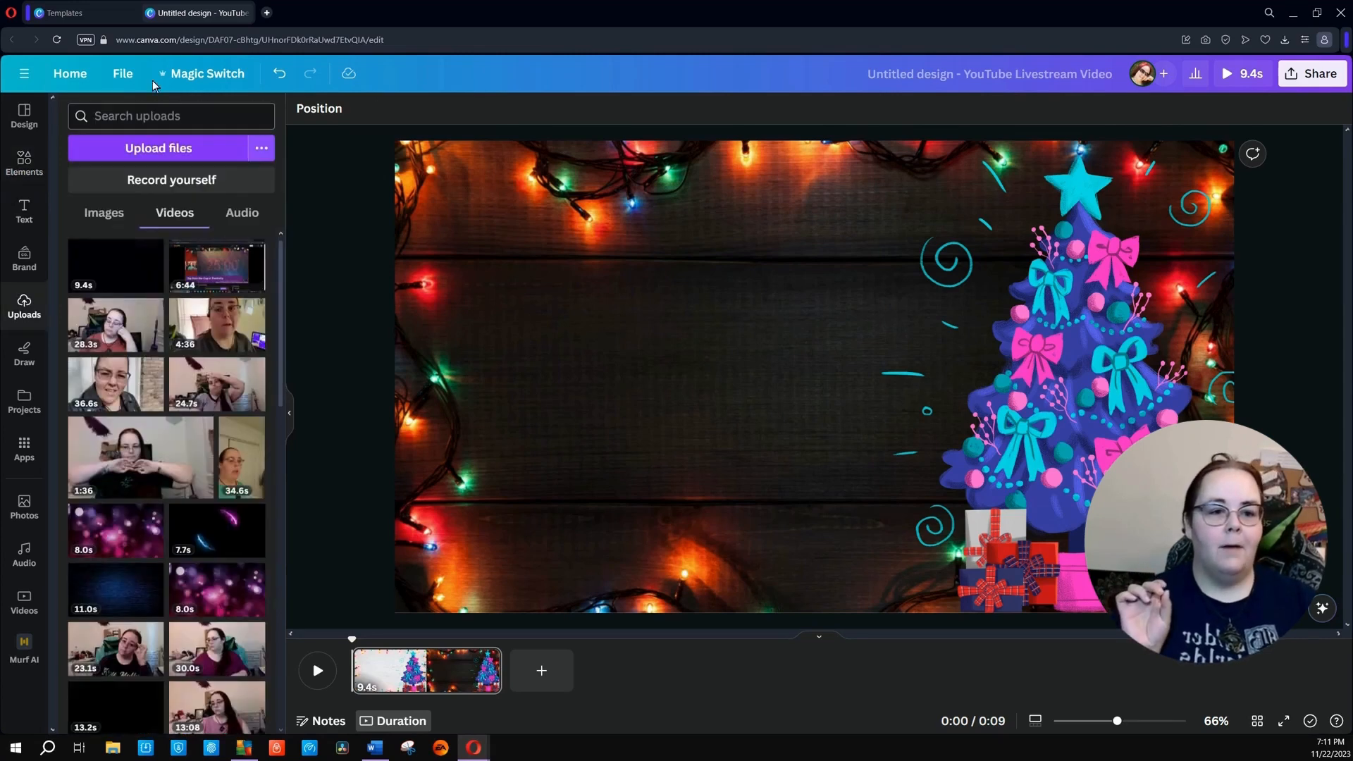
scroll(194, 382, down, 5)
click(109, 218)
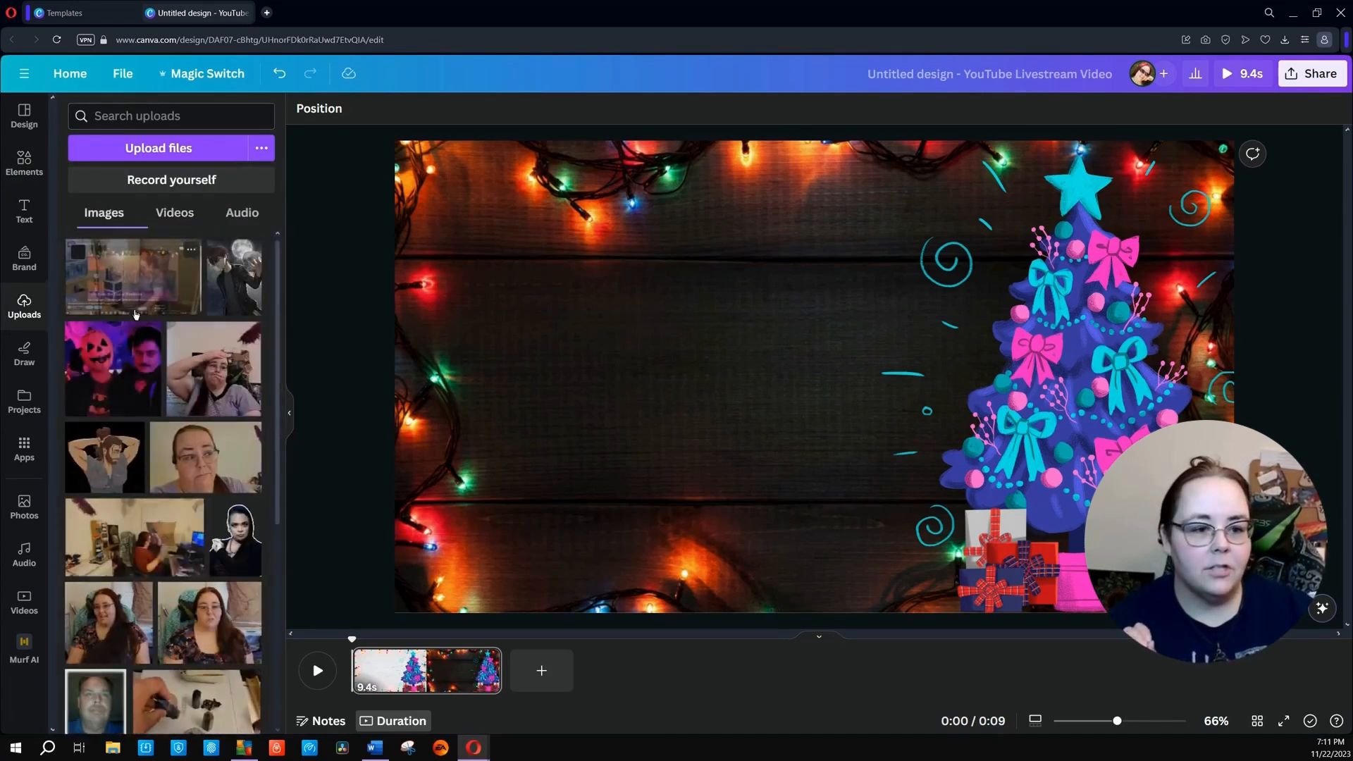
scroll(136, 315, down, 5)
scroll(134, 324, down, 5)
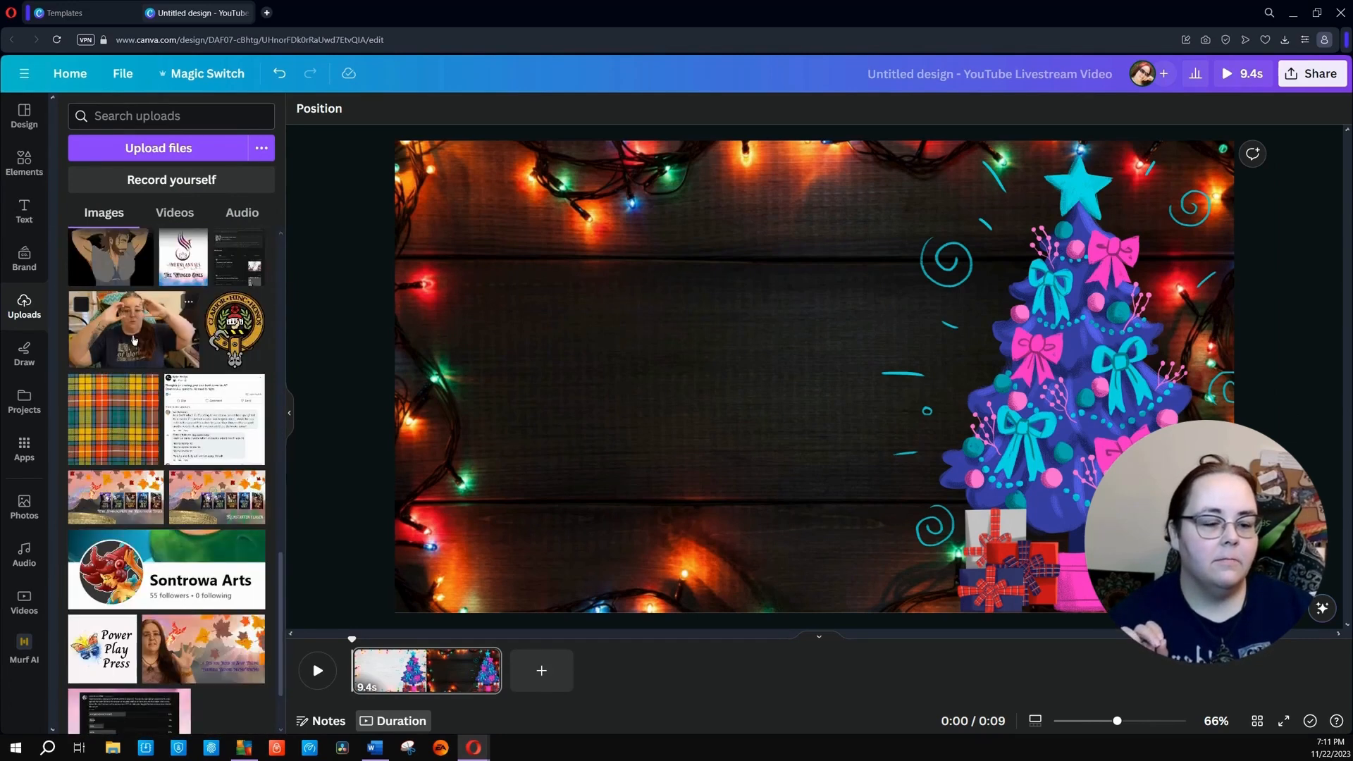
scroll(136, 347, down, 10)
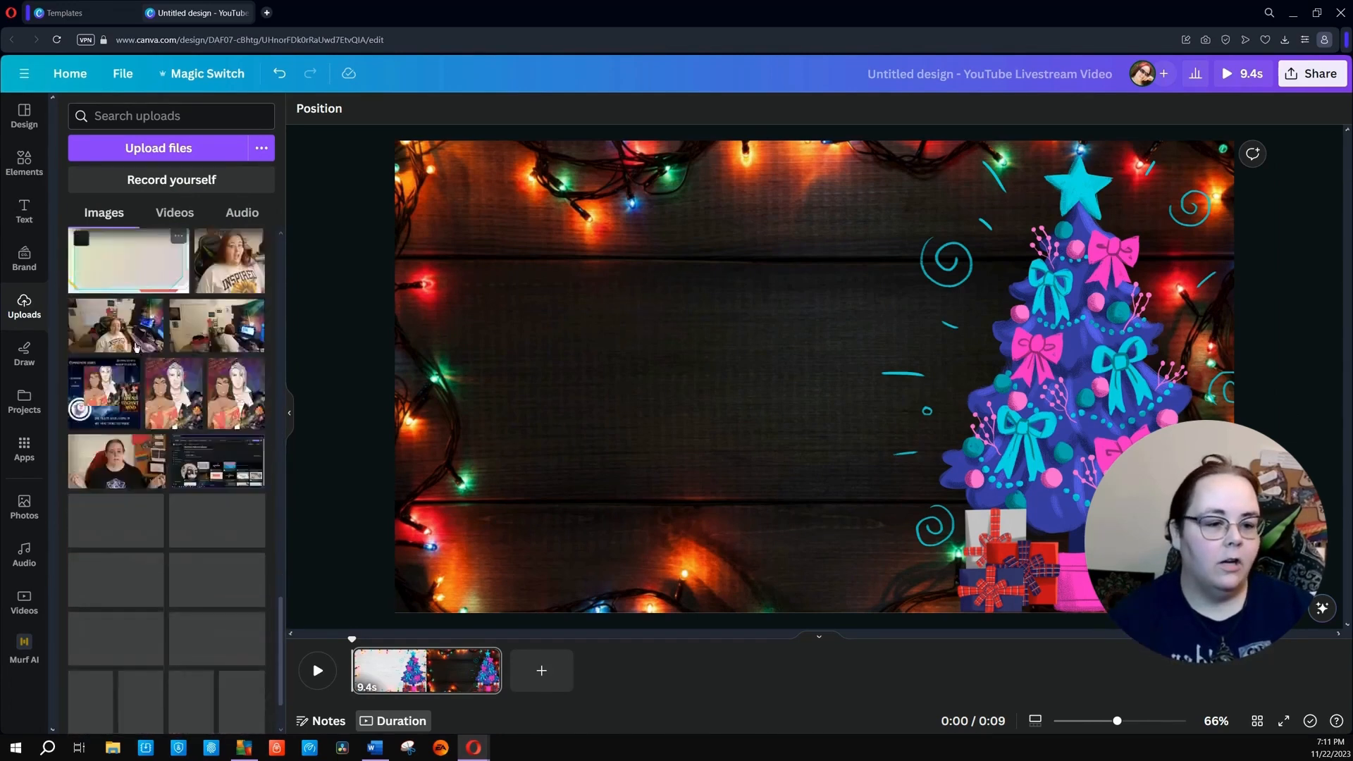
scroll(136, 346, down, 5)
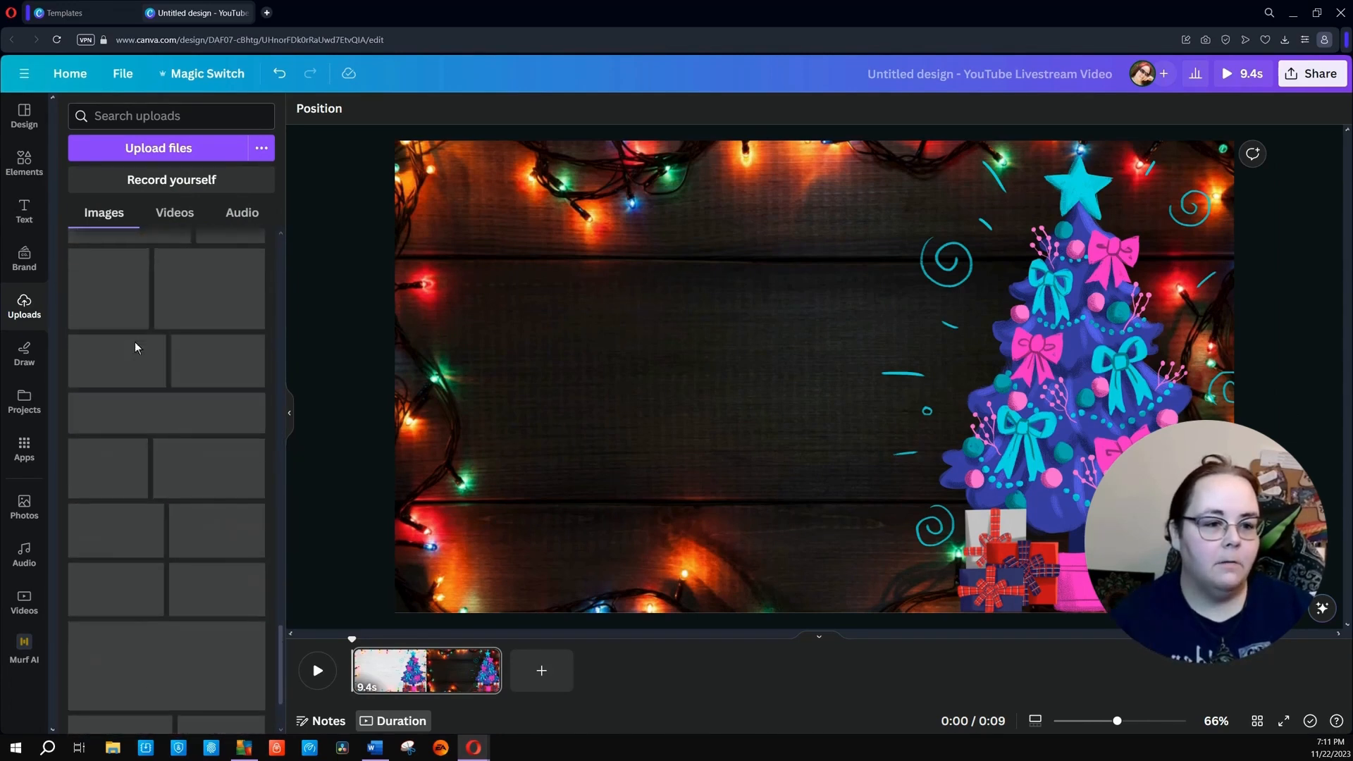
click(178, 119)
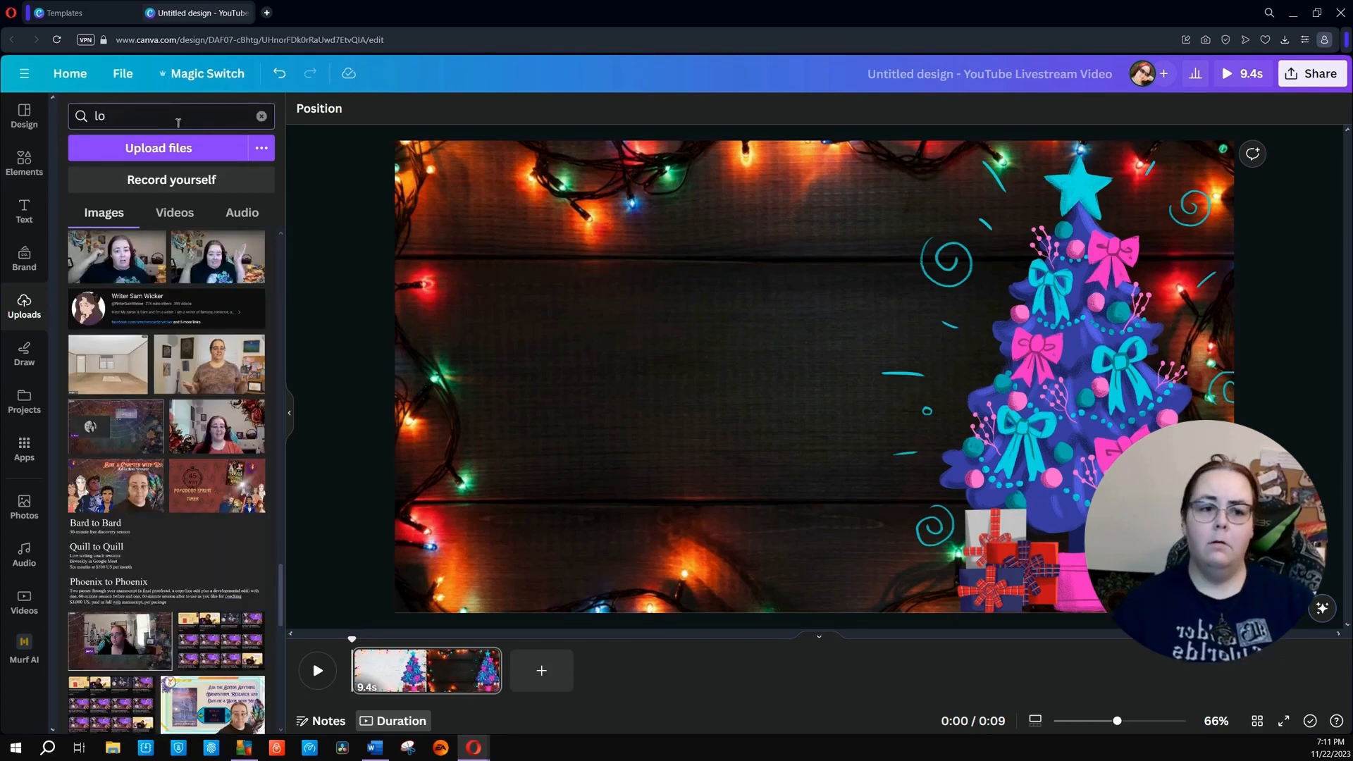
key(Return)
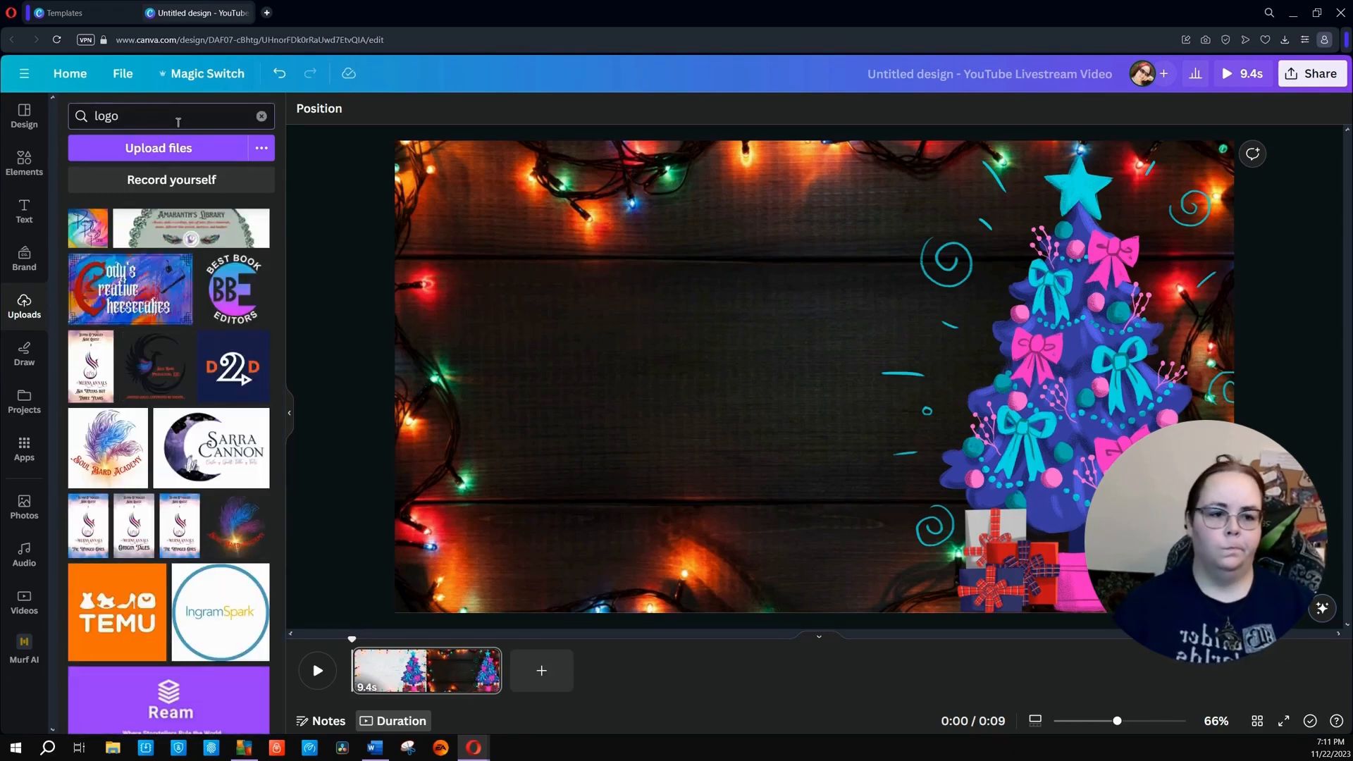
scroll(235, 397, down, 3)
Add the phoenix image from an uploads search for "sticker", shrink it and place it over the tree's star.
drag(131, 117, 17, 92)
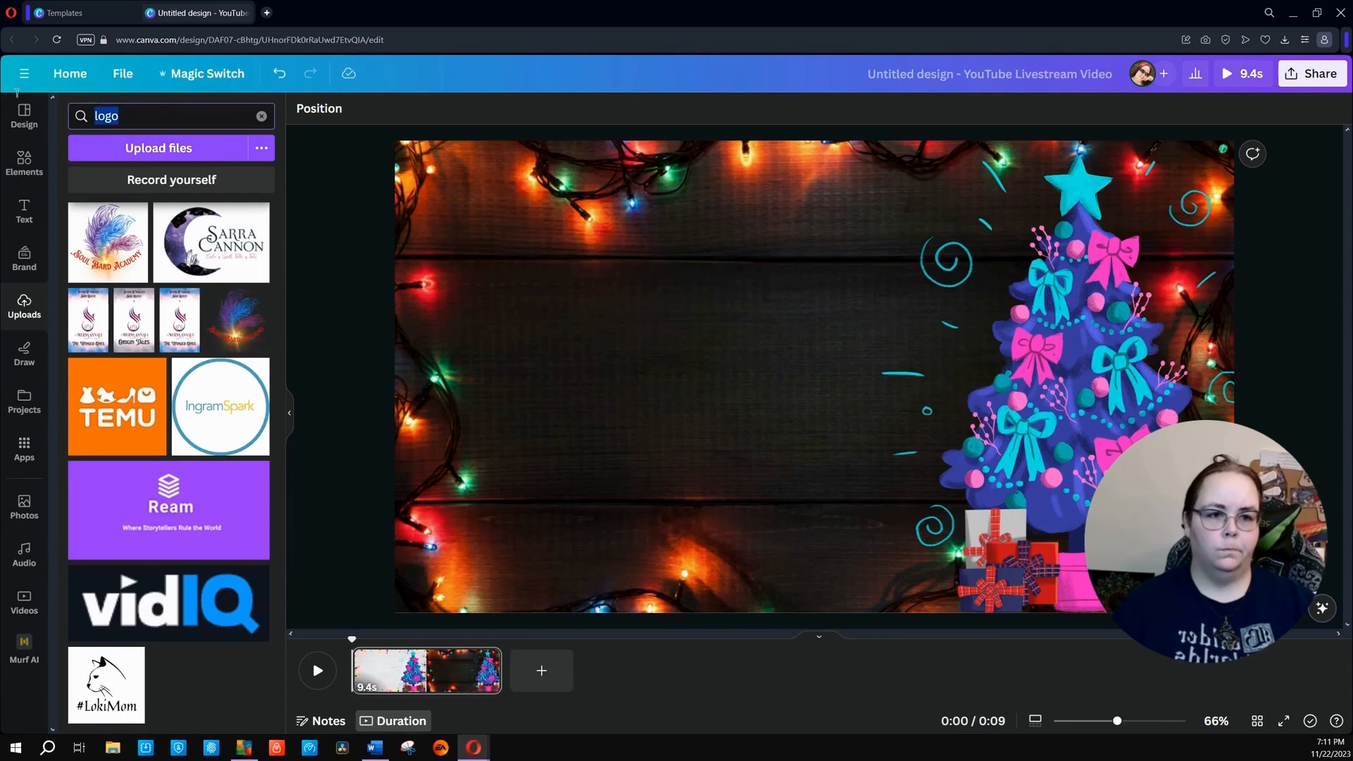
text(sticker)
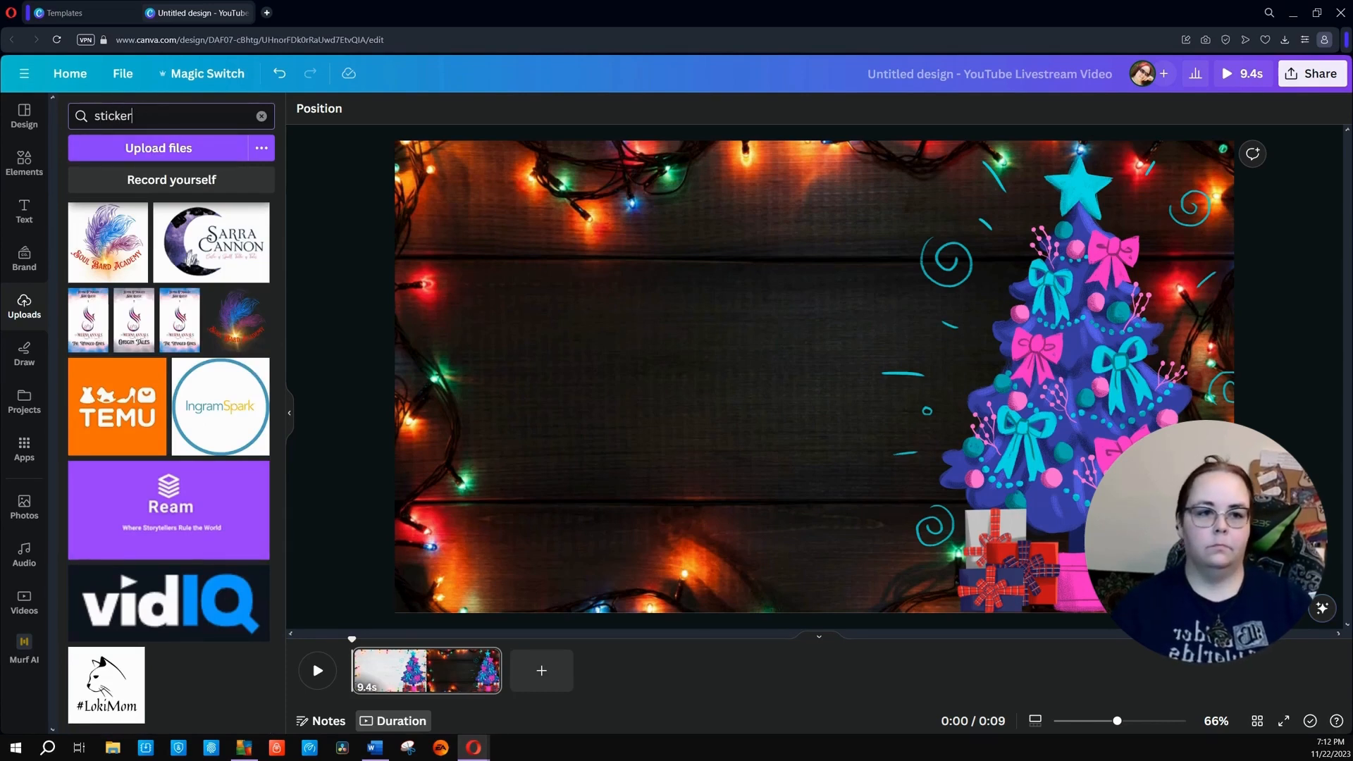
key(Return)
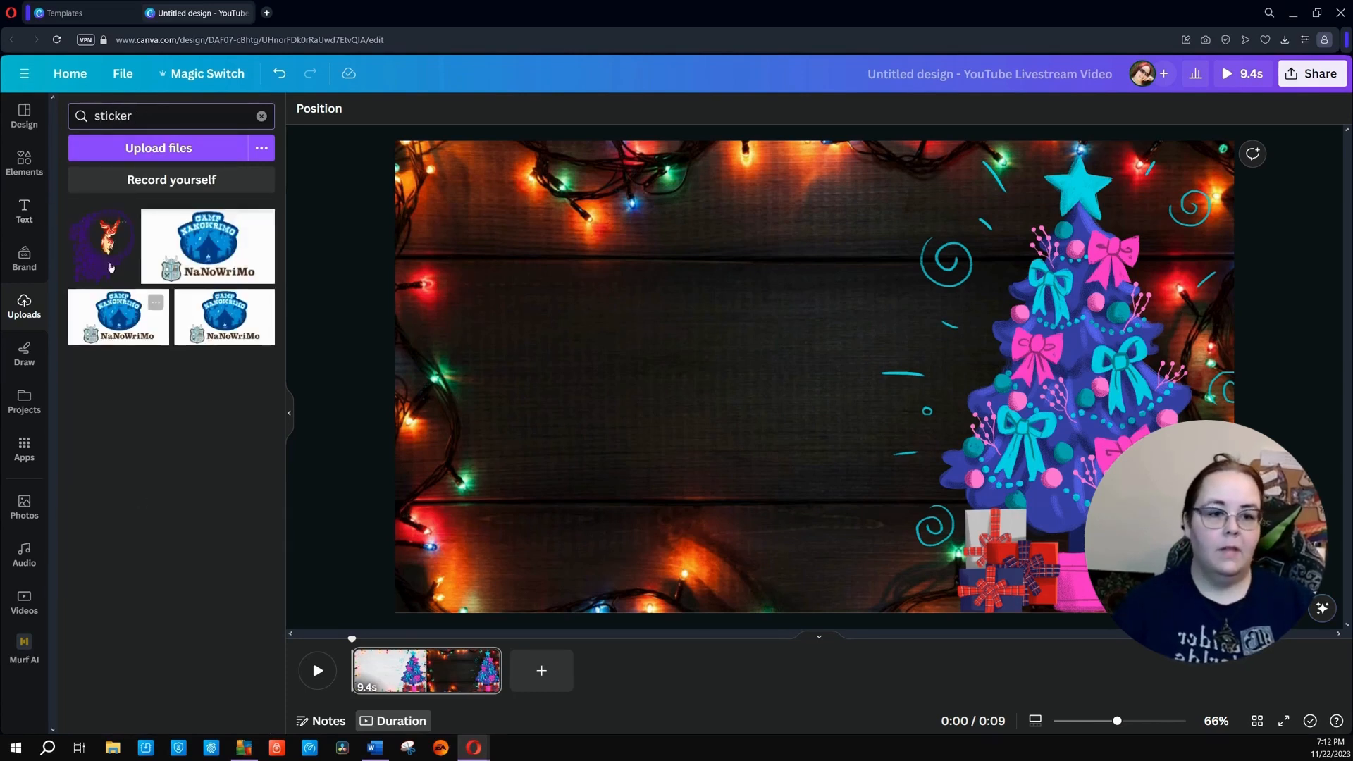
click(773, 416)
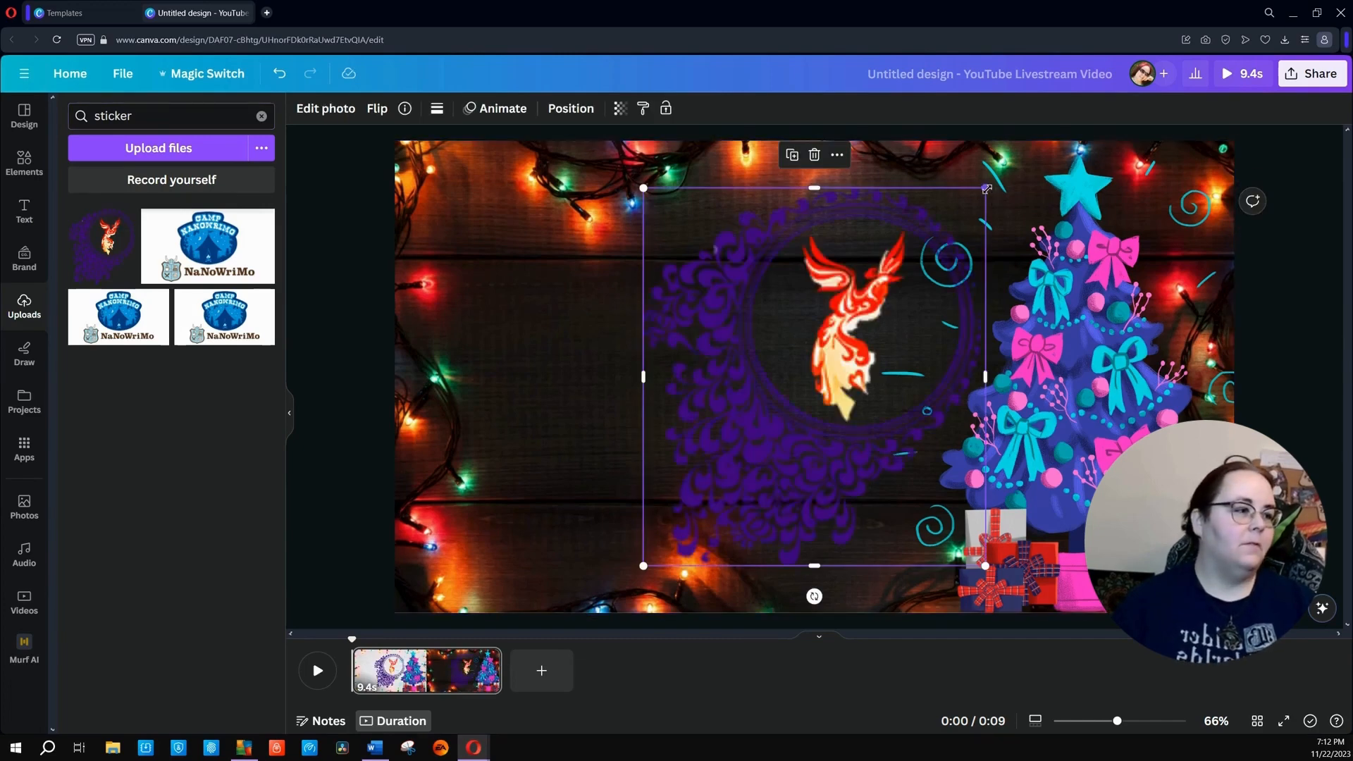
drag(986, 189, 783, 415)
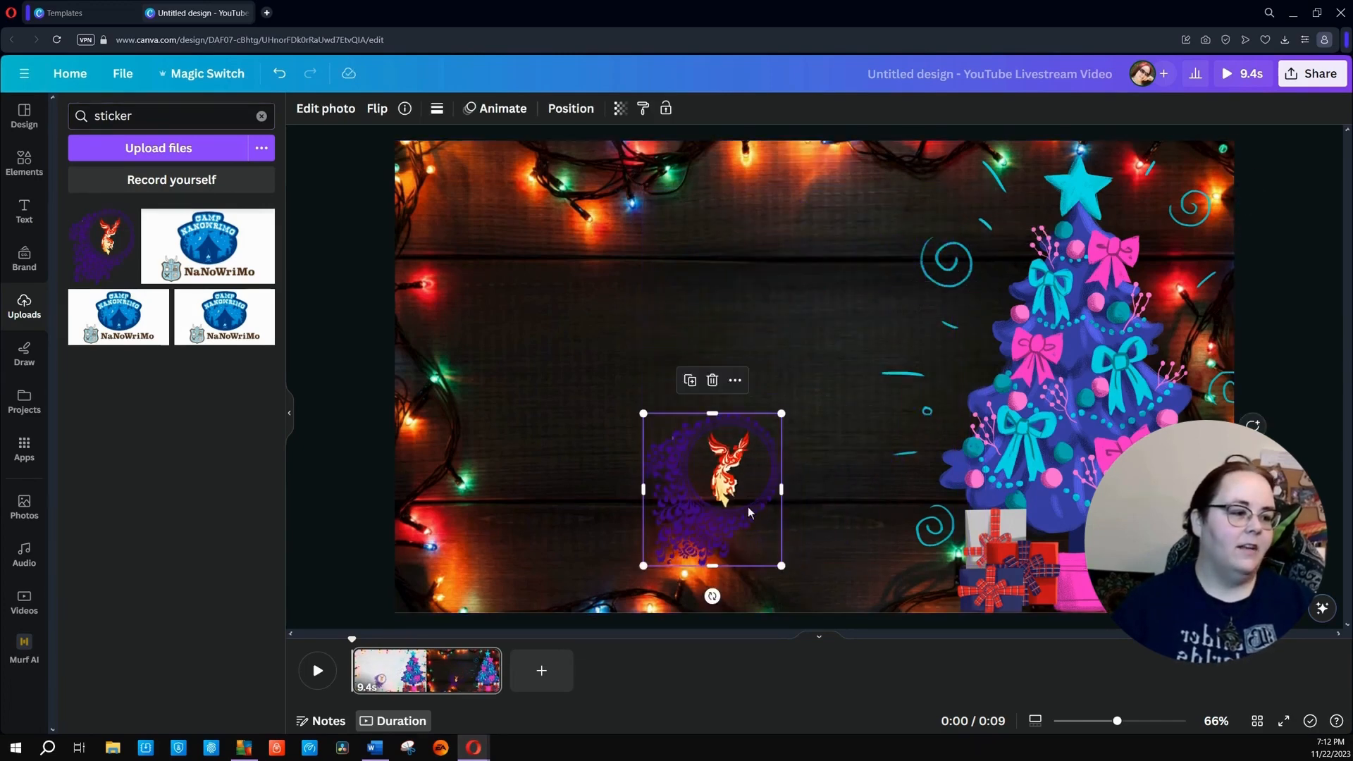
drag(748, 508, 1101, 240)
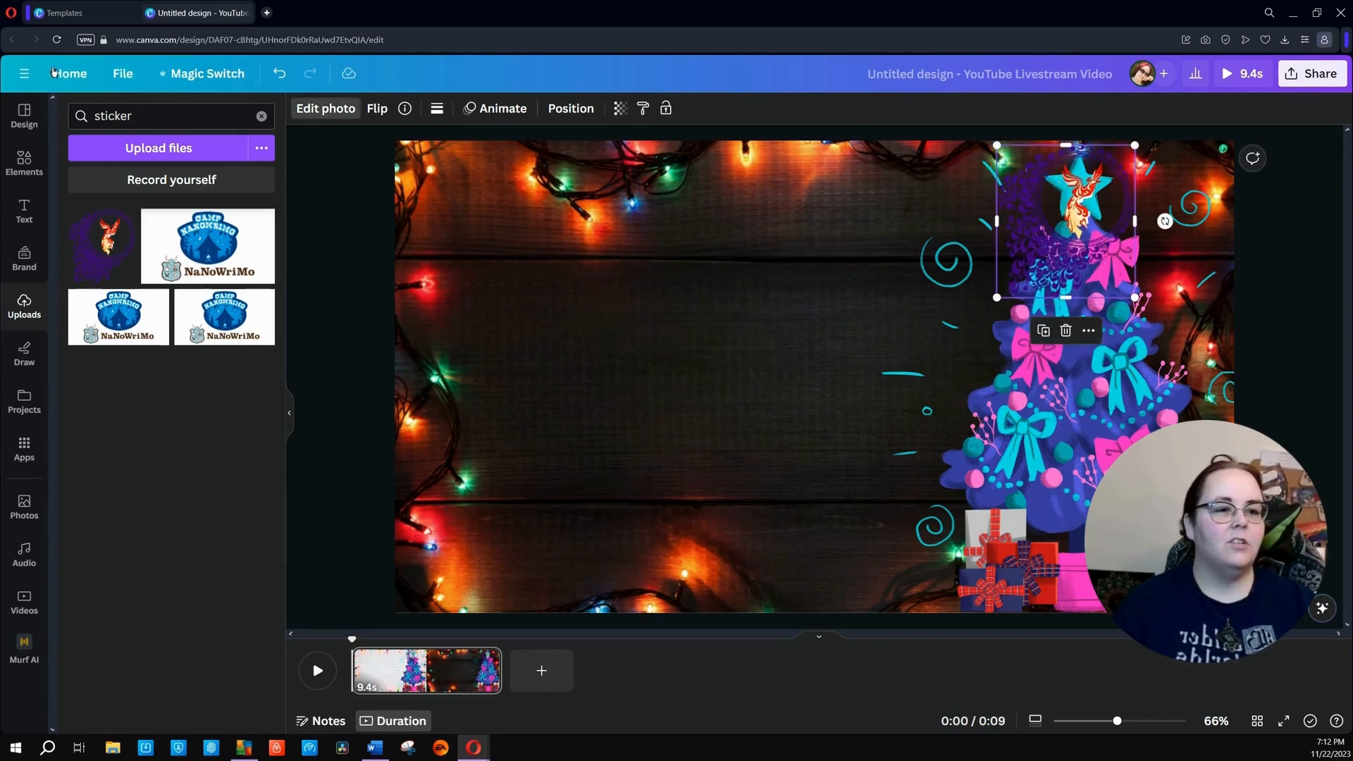
Remove the phoenix image's background and erase the purple swirls around the bird, raising the eraser brush size to 100.
click(326, 108)
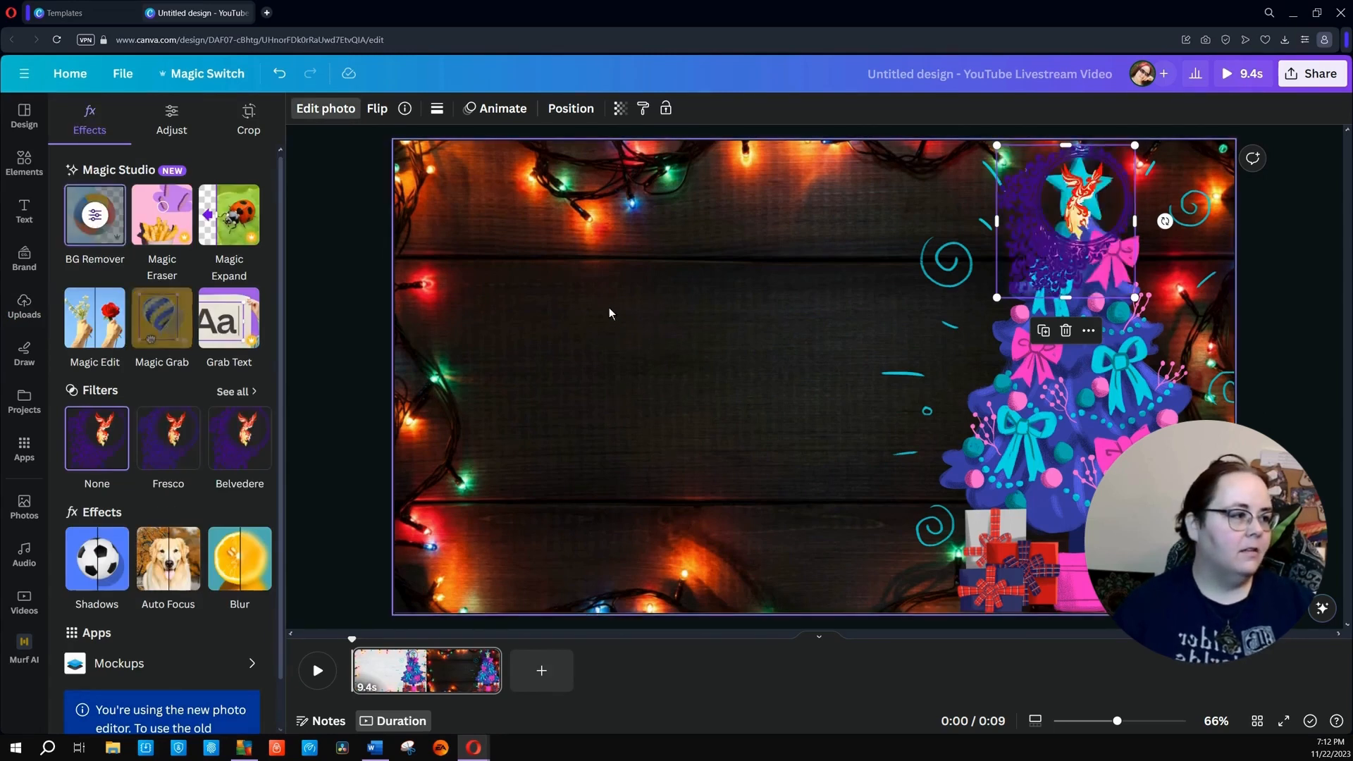
click(83, 220)
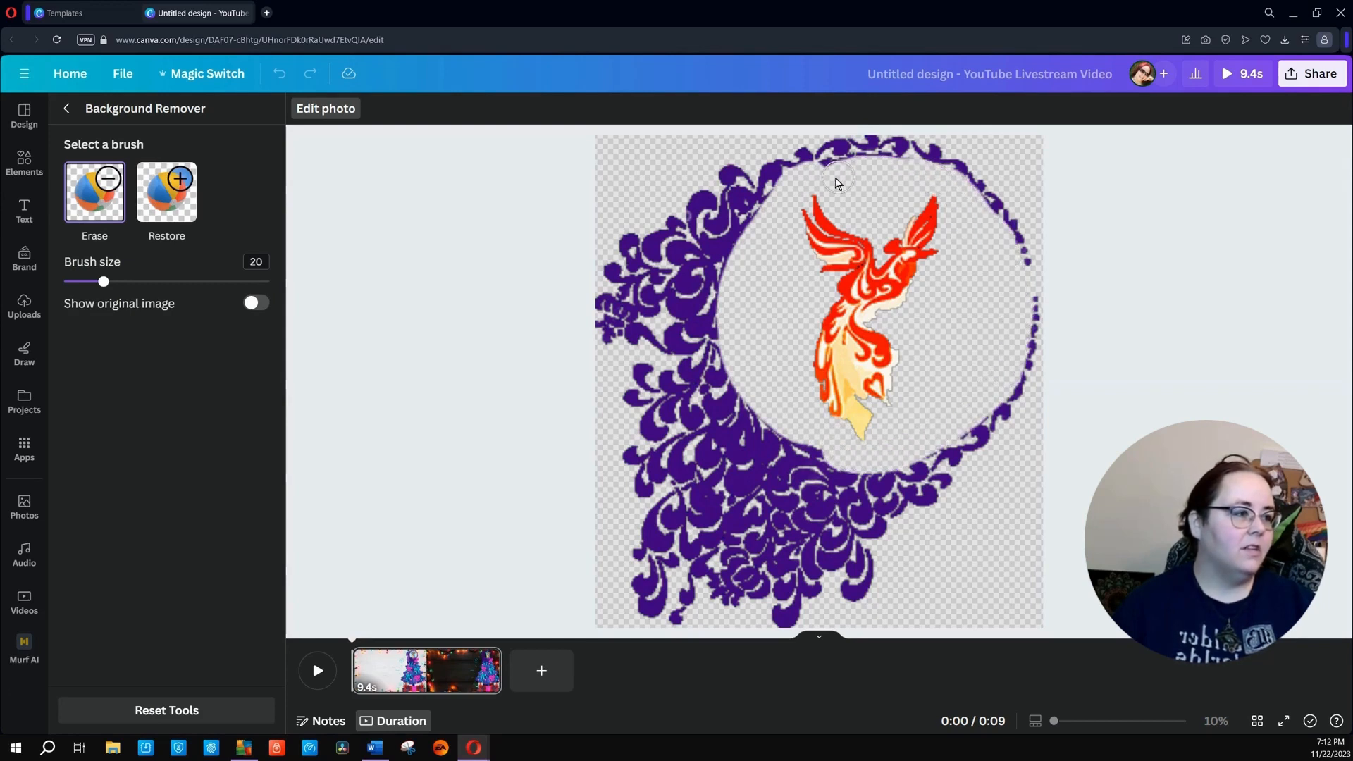
mouse_move(1017, 225)
mouse_down()
mouse_move(967, 182)
mouse_move(1025, 257)
mouse_move(1043, 318)
mouse_move(1023, 378)
mouse_move(938, 457)
mouse_move(998, 427)
mouse_move(926, 491)
mouse_move(907, 456)
mouse_move(902, 505)
mouse_move(879, 460)
mouse_move(854, 481)
mouse_up()
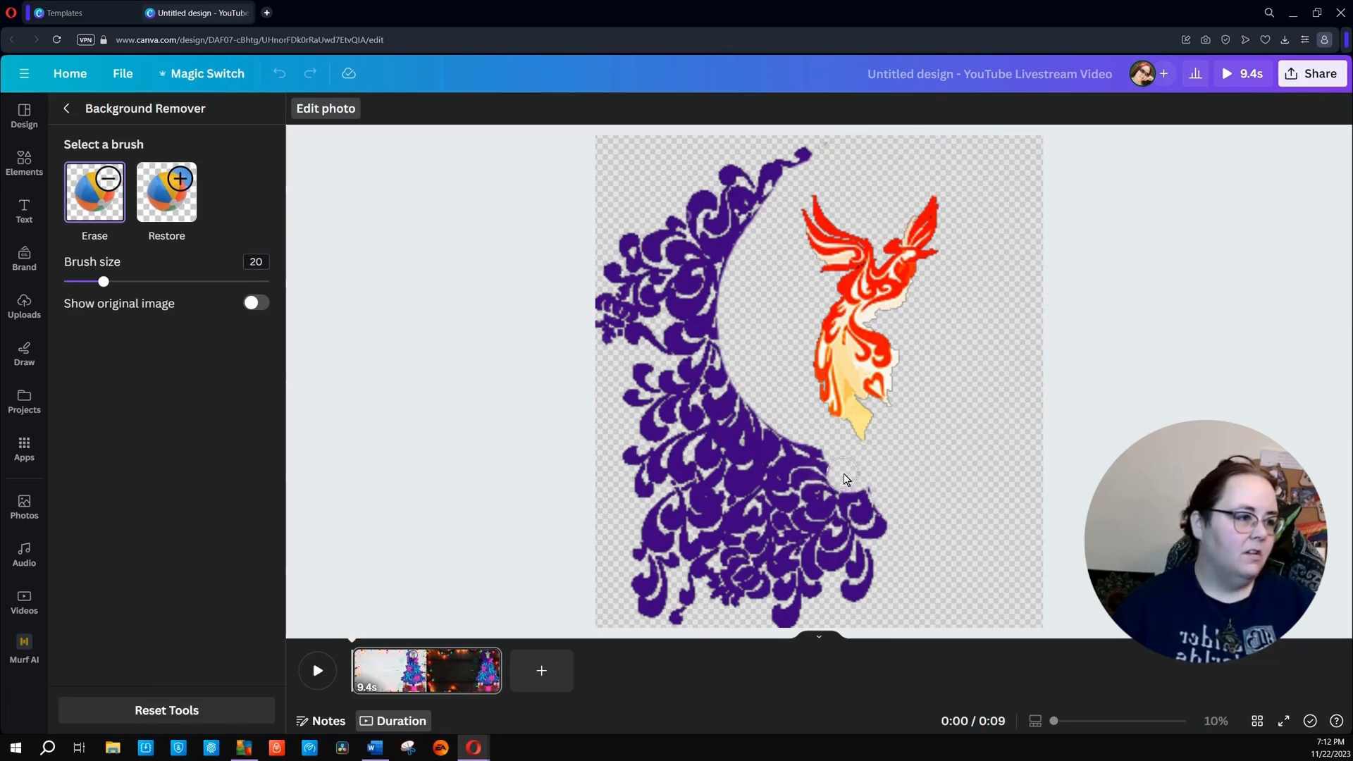
drag(821, 144, 702, 286)
mouse_move(755, 174)
mouse_down()
mouse_move(712, 230)
mouse_move(708, 388)
mouse_up()
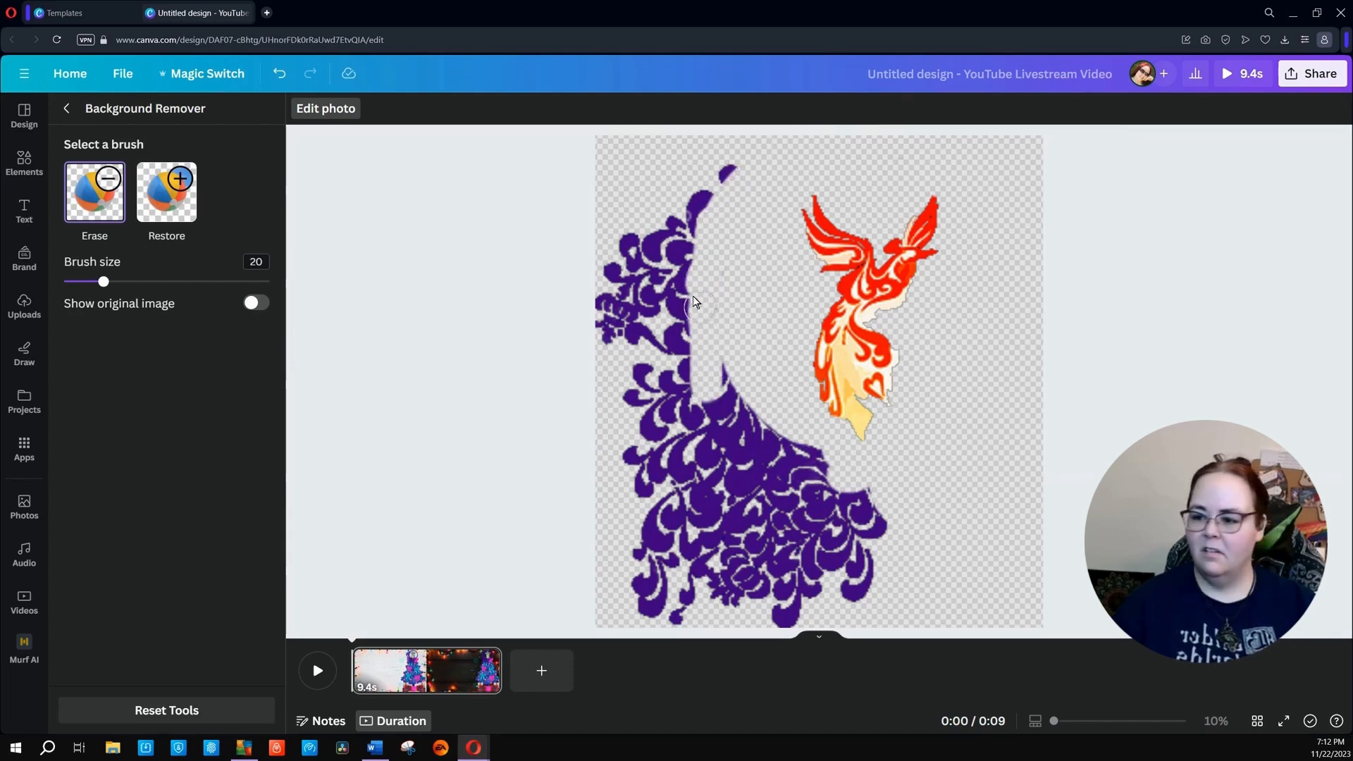
drag(103, 281, 270, 282)
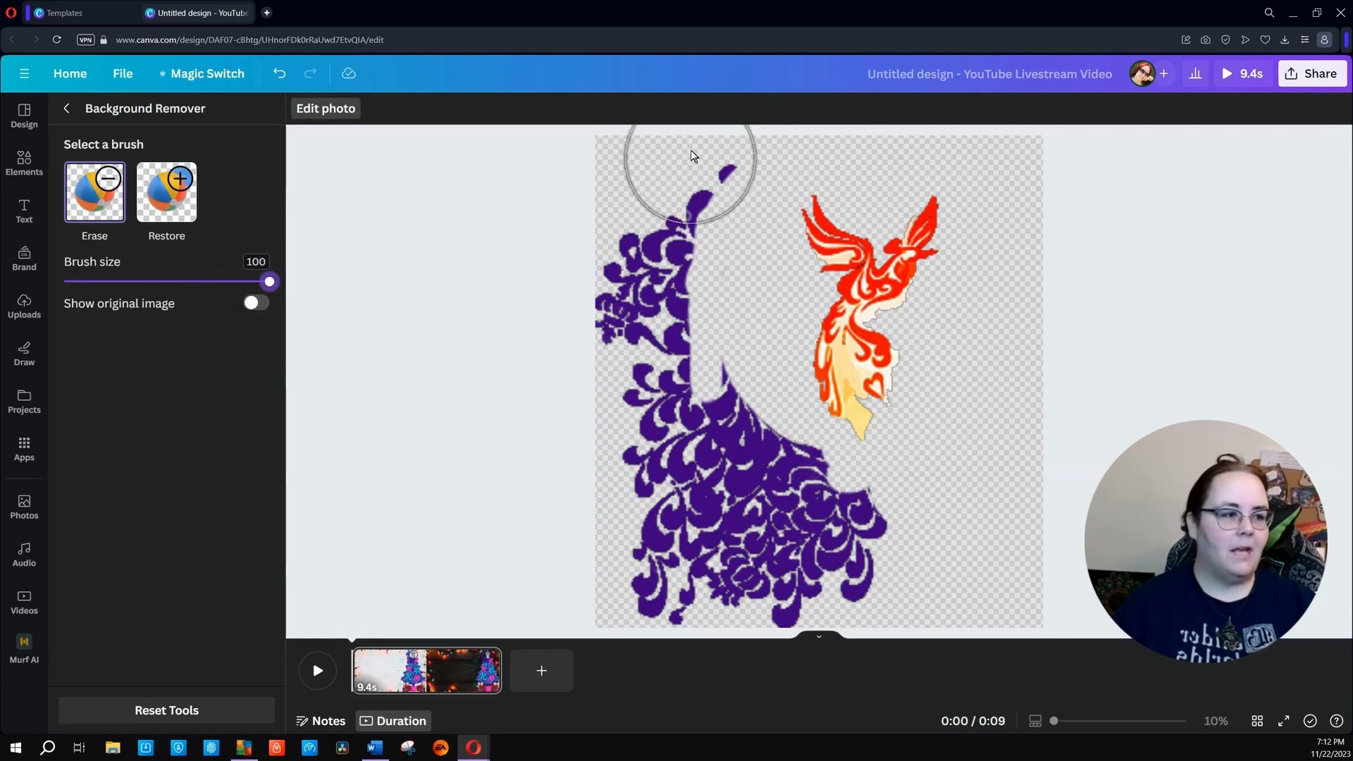
mouse_move(691, 149)
mouse_down()
mouse_move(726, 156)
mouse_move(640, 285)
mouse_move(652, 352)
mouse_move(810, 503)
mouse_move(895, 547)
mouse_move(874, 572)
mouse_move(637, 554)
mouse_move(670, 453)
mouse_up()
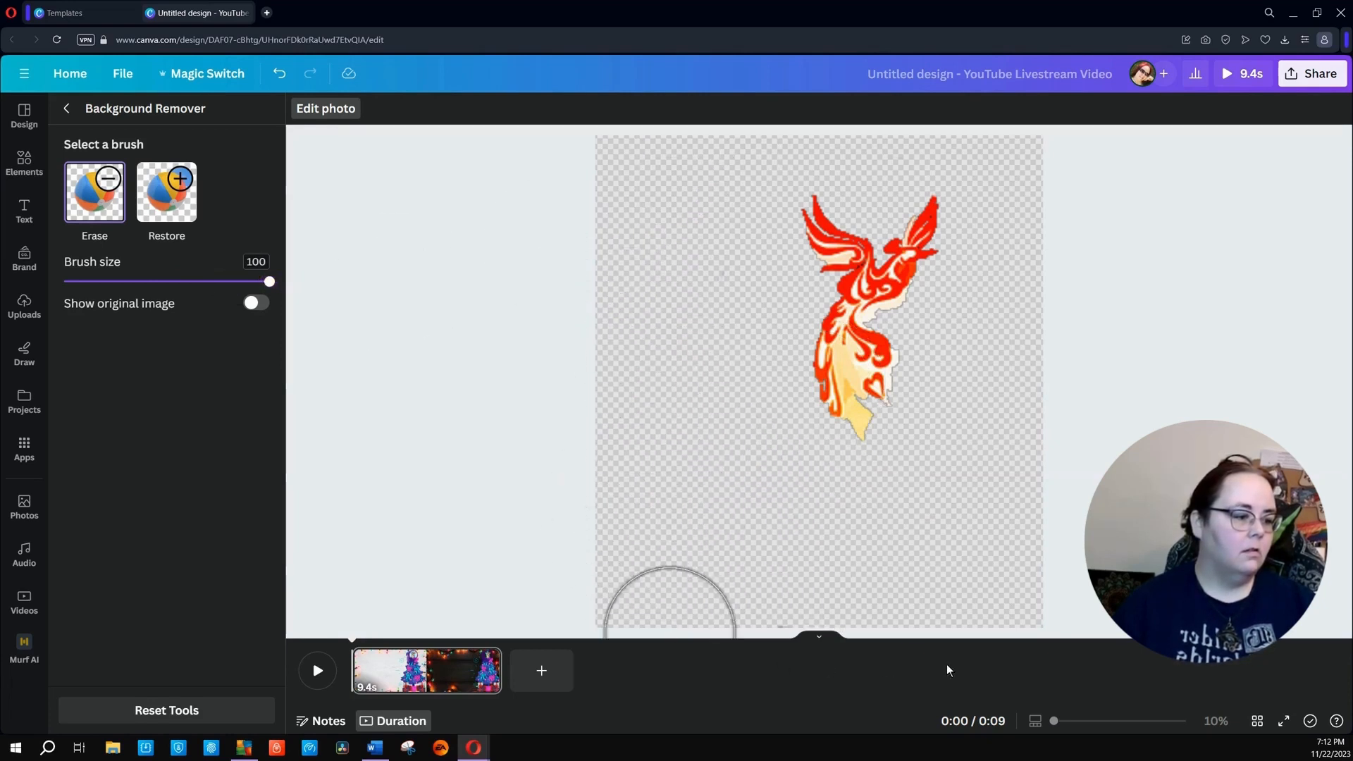
click(326, 108)
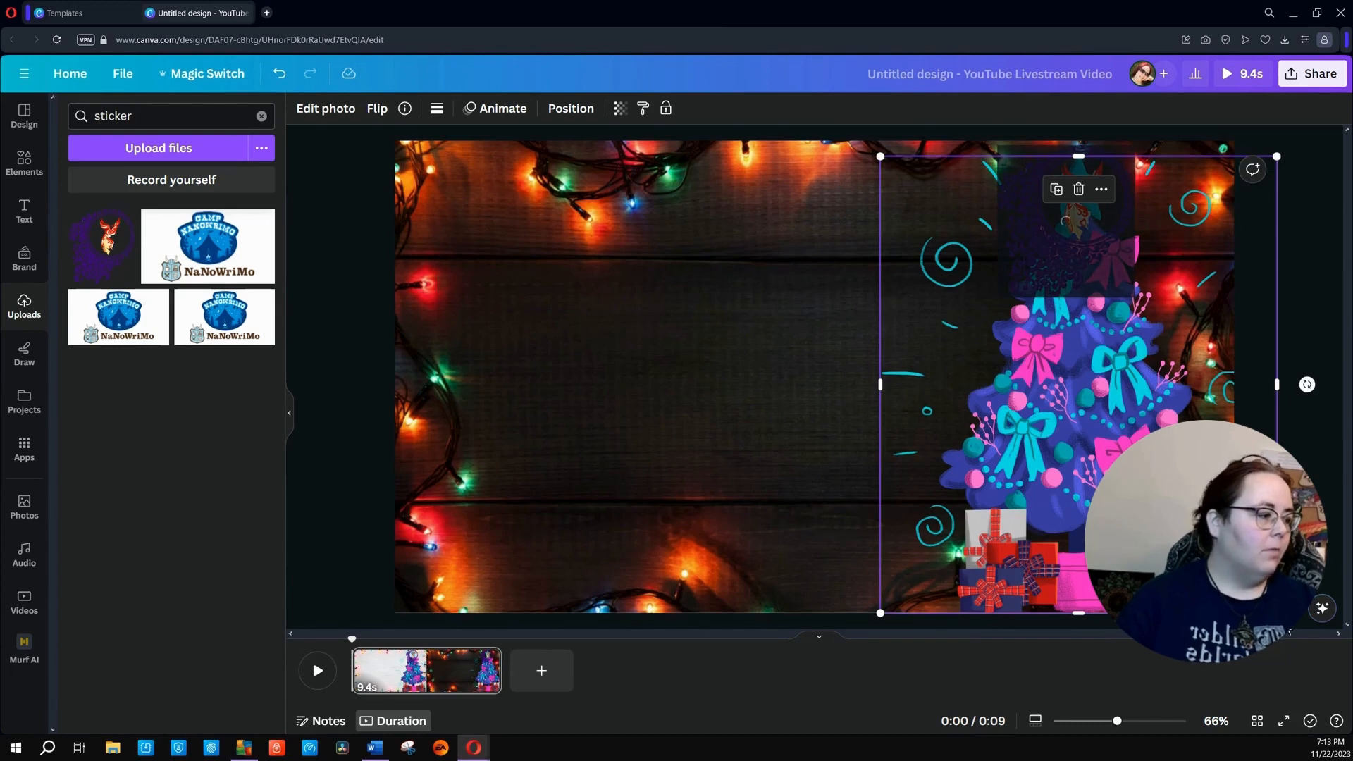
Enlarge the blue Christmas tree and shift it up and to the left so its star stays near the page's upper edge.
drag(1277, 613, 1352, 705)
drag(1198, 494, 1119, 454)
Shrink the phoenix, tilt it clockwise and centre it on the tree's star.
click(1071, 225)
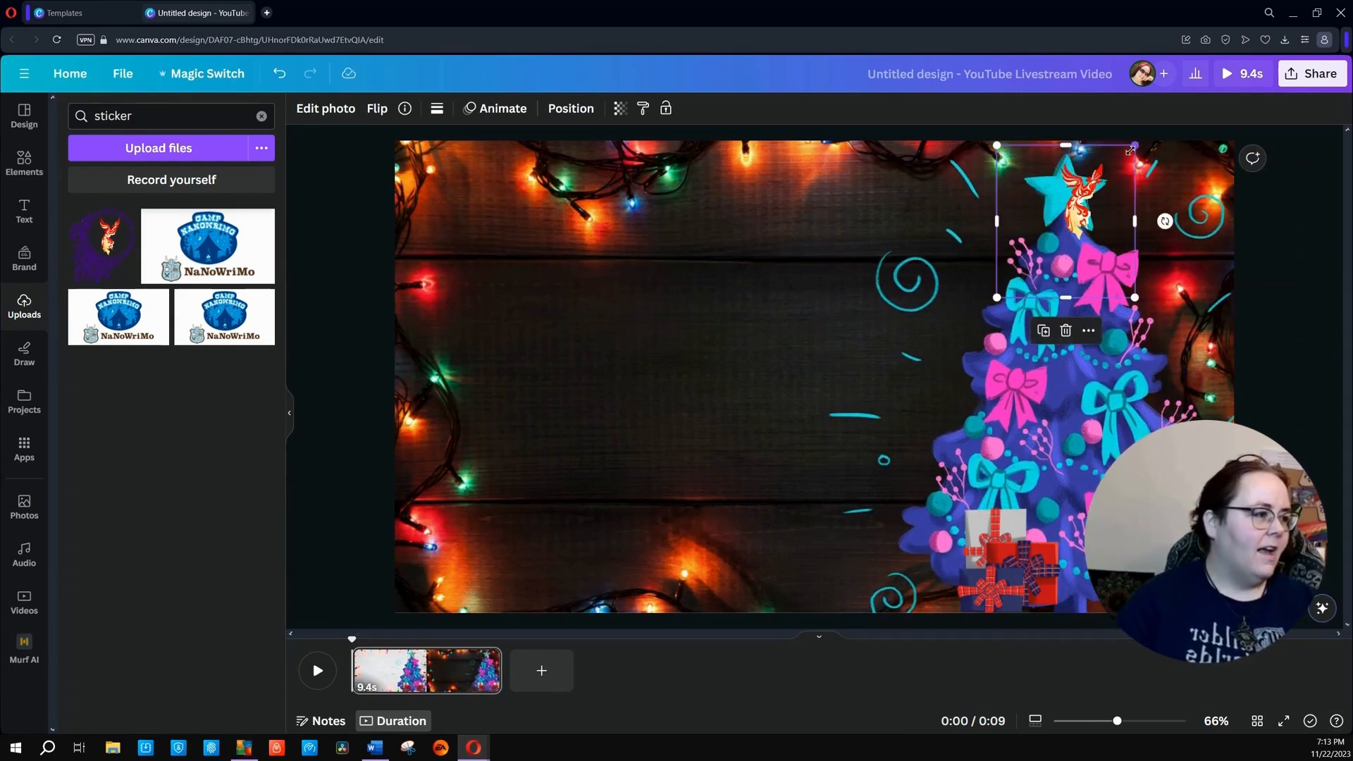
drag(1125, 158, 1081, 205)
mouse_move(1055, 254)
mouse_down()
mouse_move(1069, 212)
mouse_move(1119, 214)
mouse_move(1104, 238)
mouse_move(1057, 231)
mouse_up()
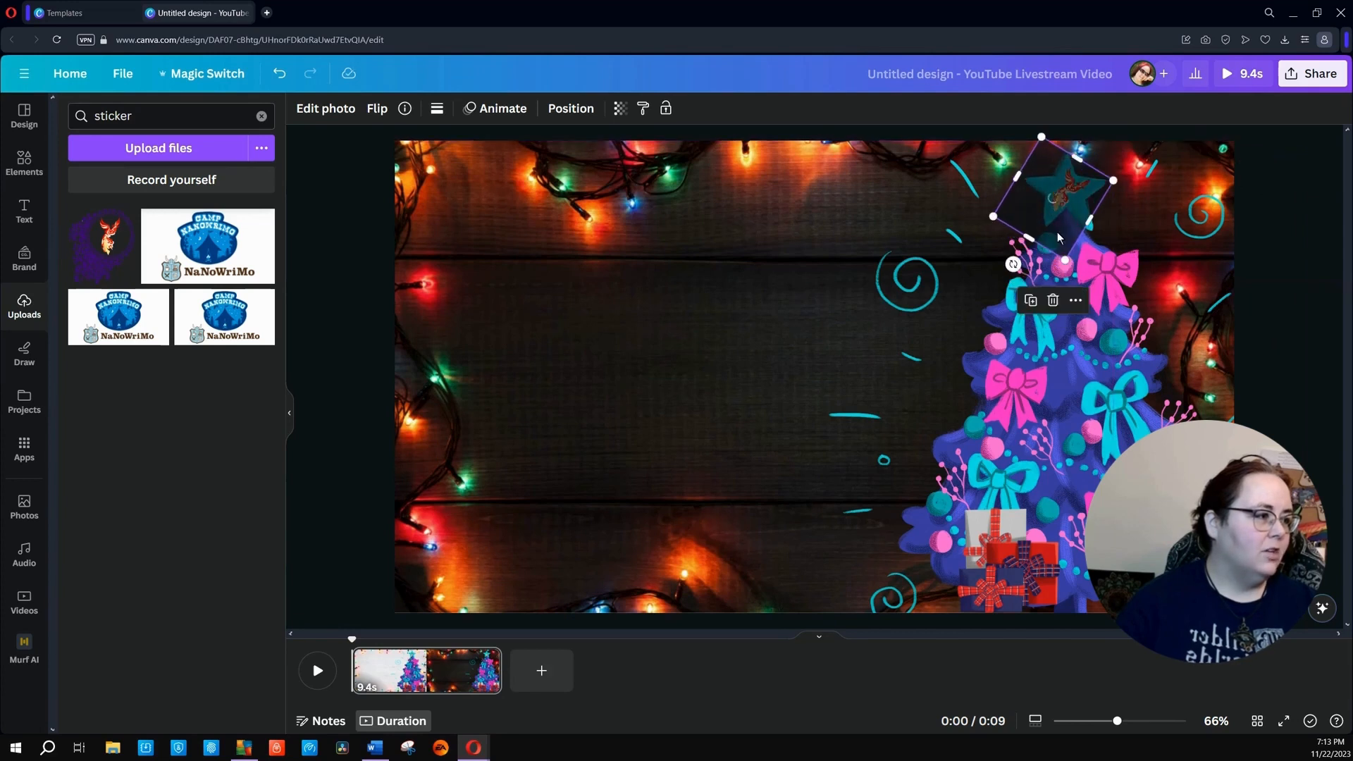
click(1279, 286)
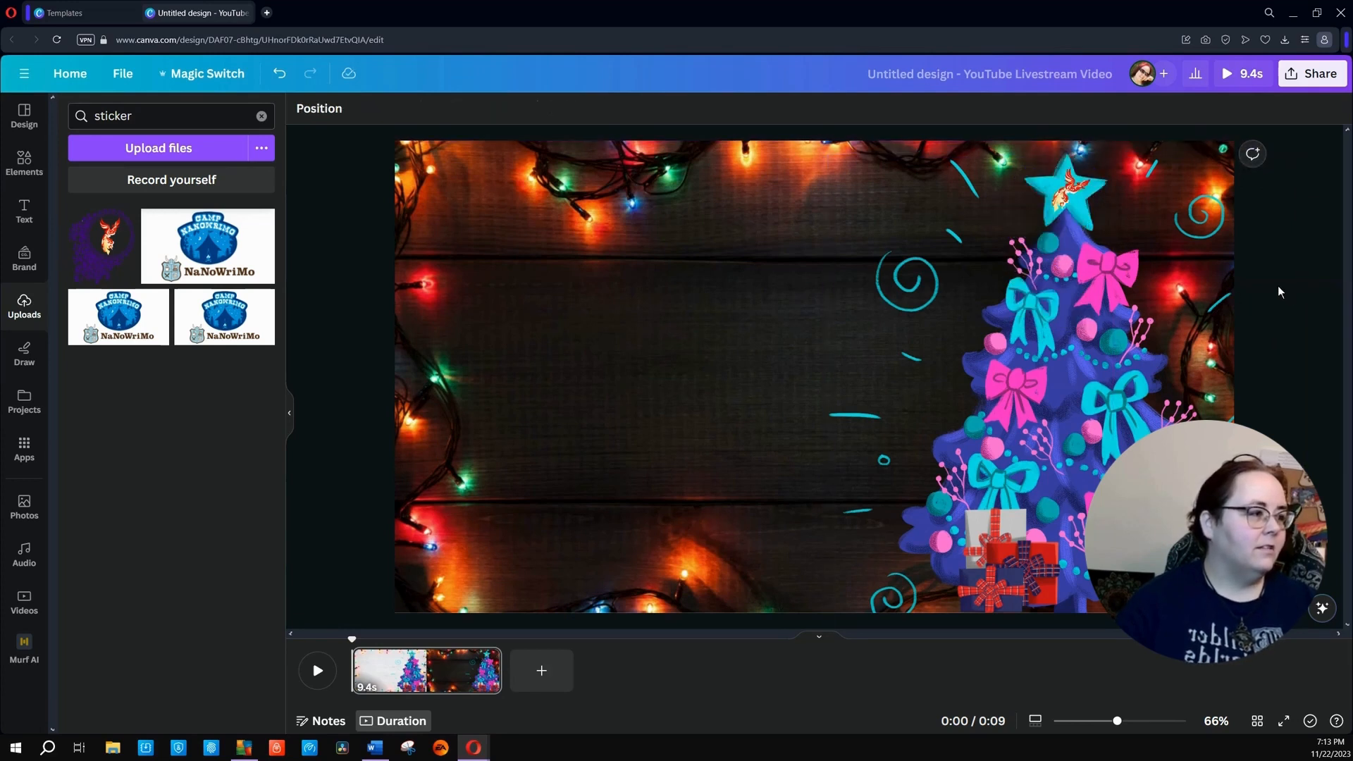
Search the graphics for "faerie" and add the silhouette of the fairy with a pointed hat balancing on one leg.
click(20, 174)
click(74, 111)
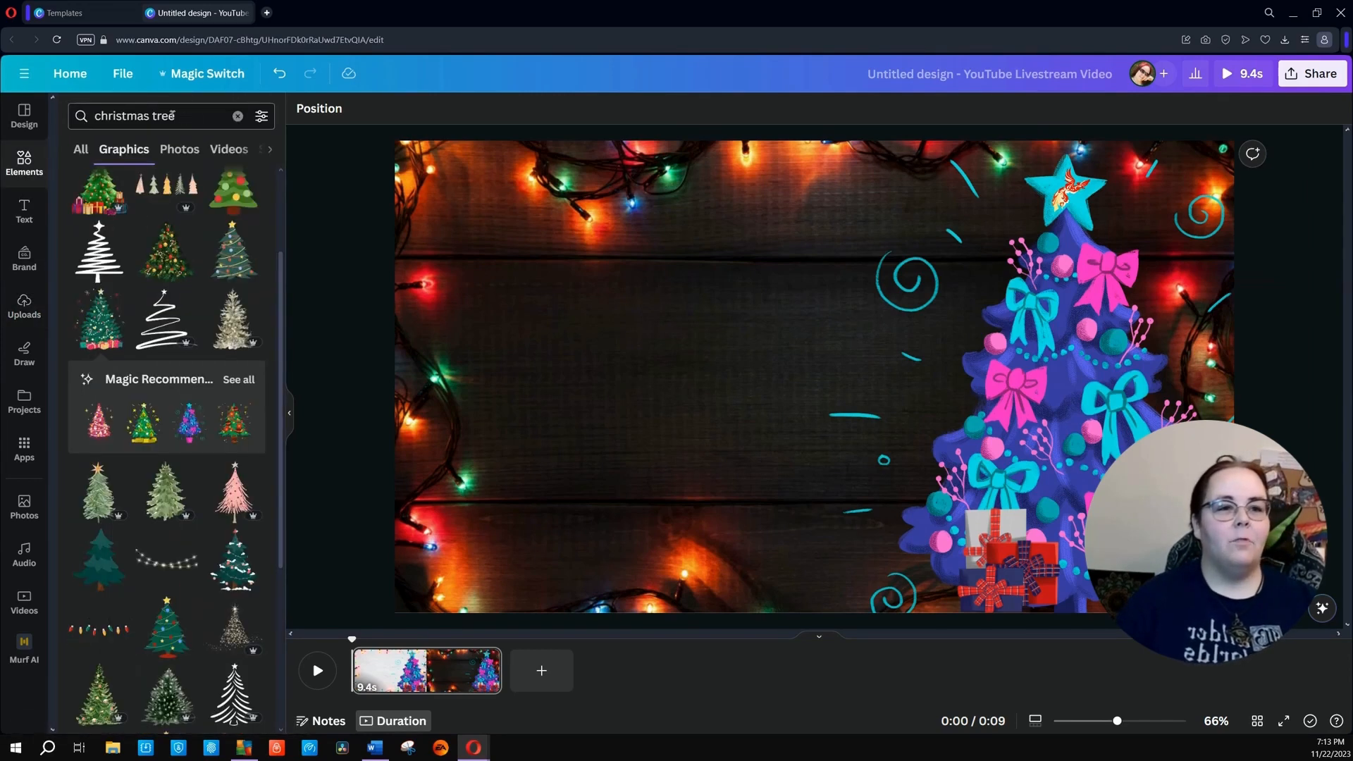
click(198, 117)
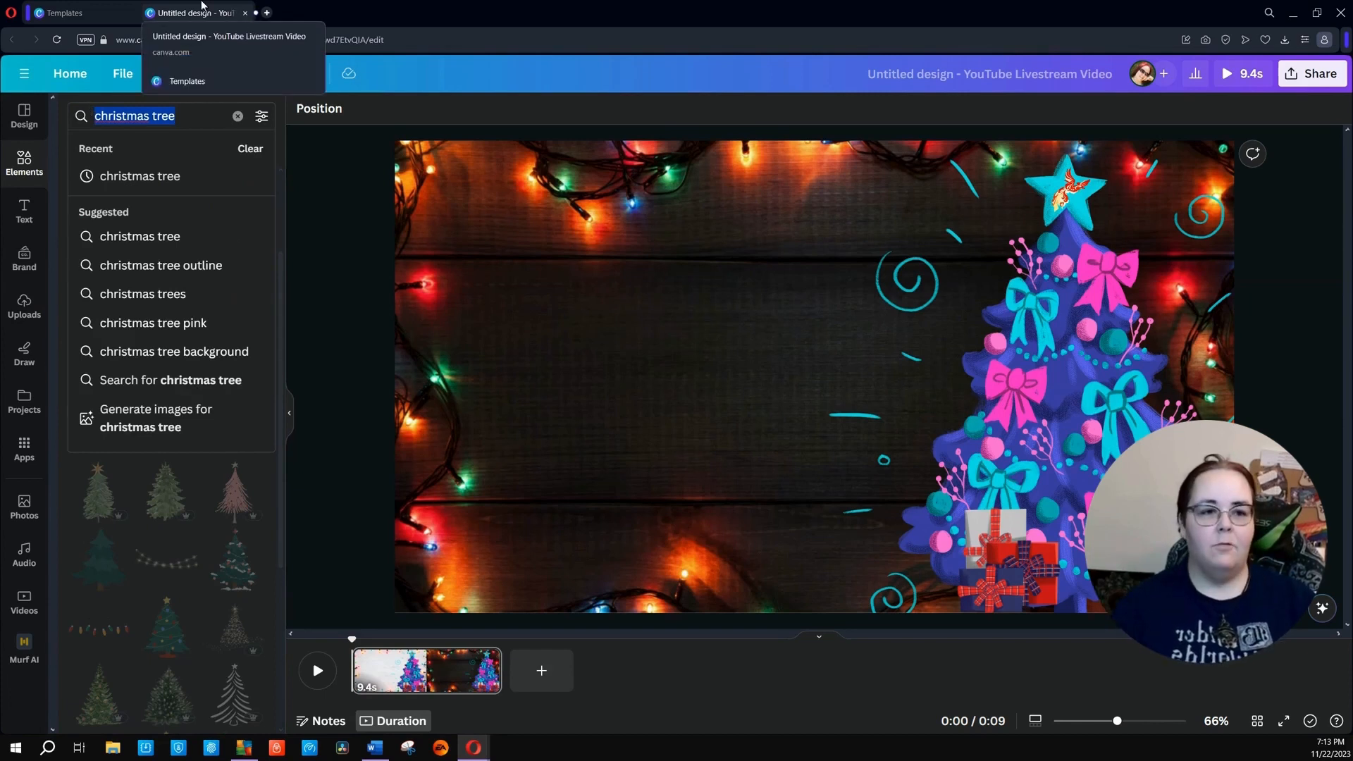
text(fai)
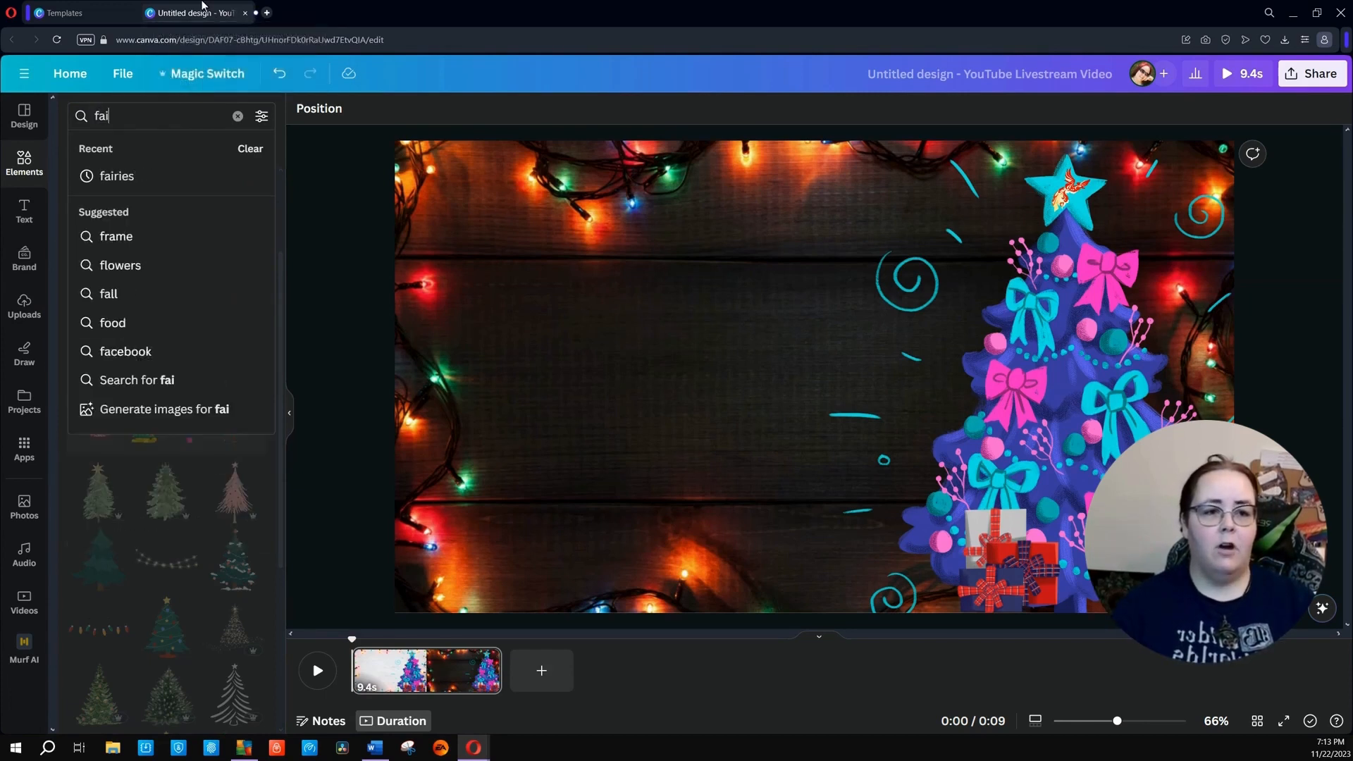
key(BackSpace)
text(erie)
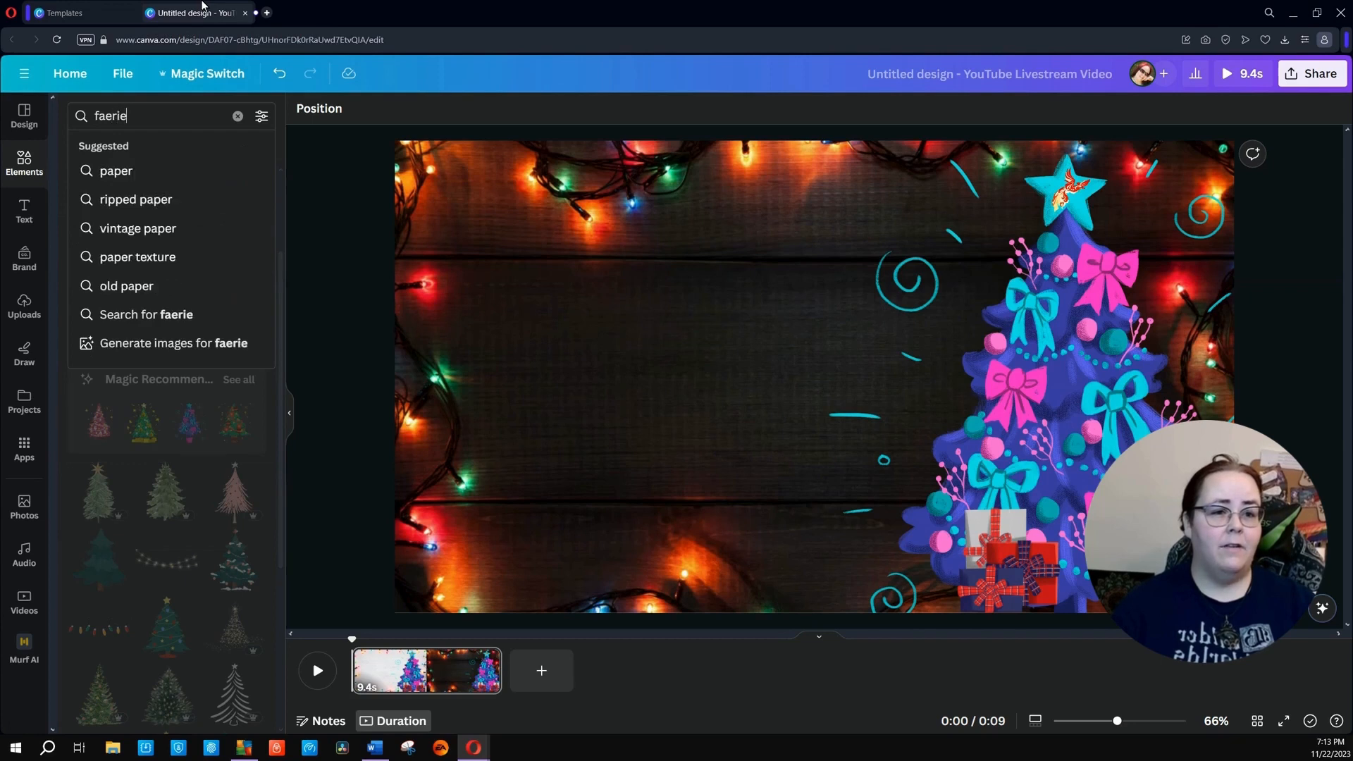
key(Return)
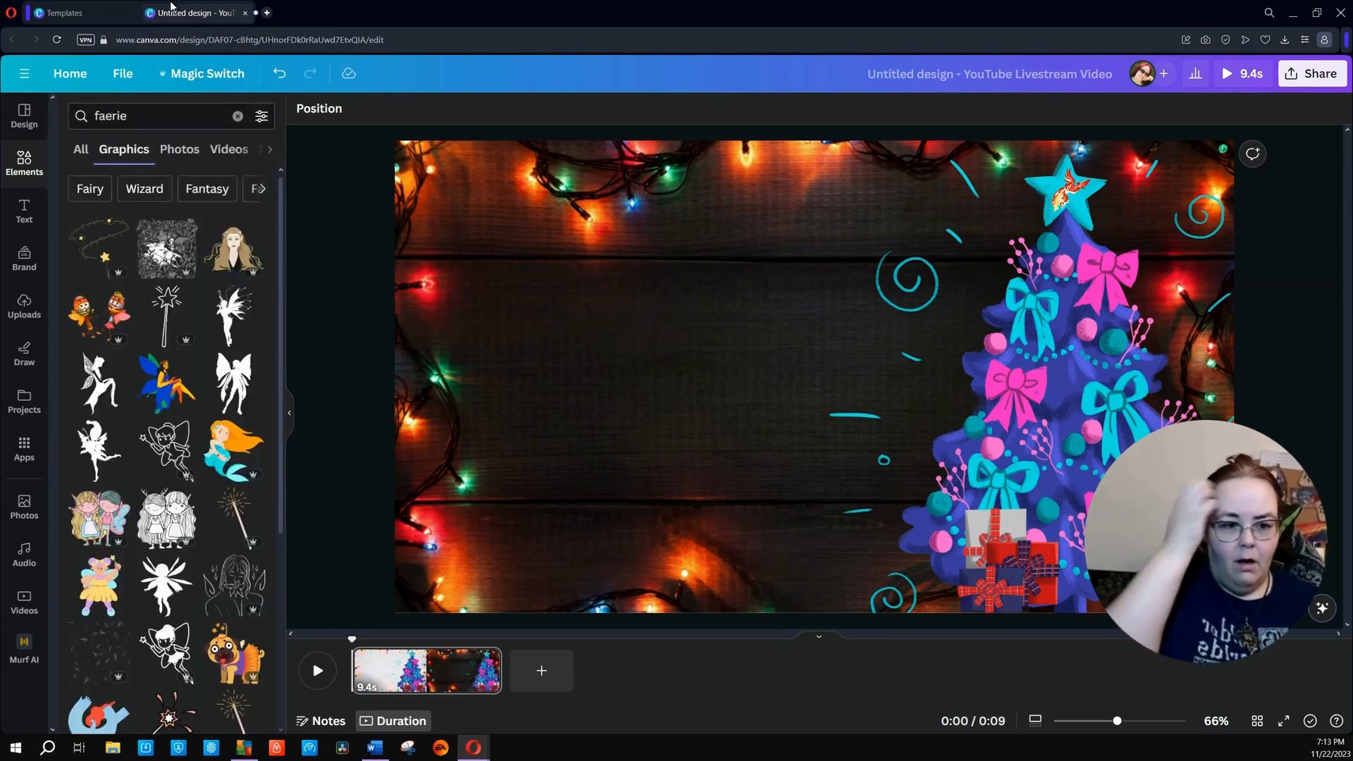
click(98, 463)
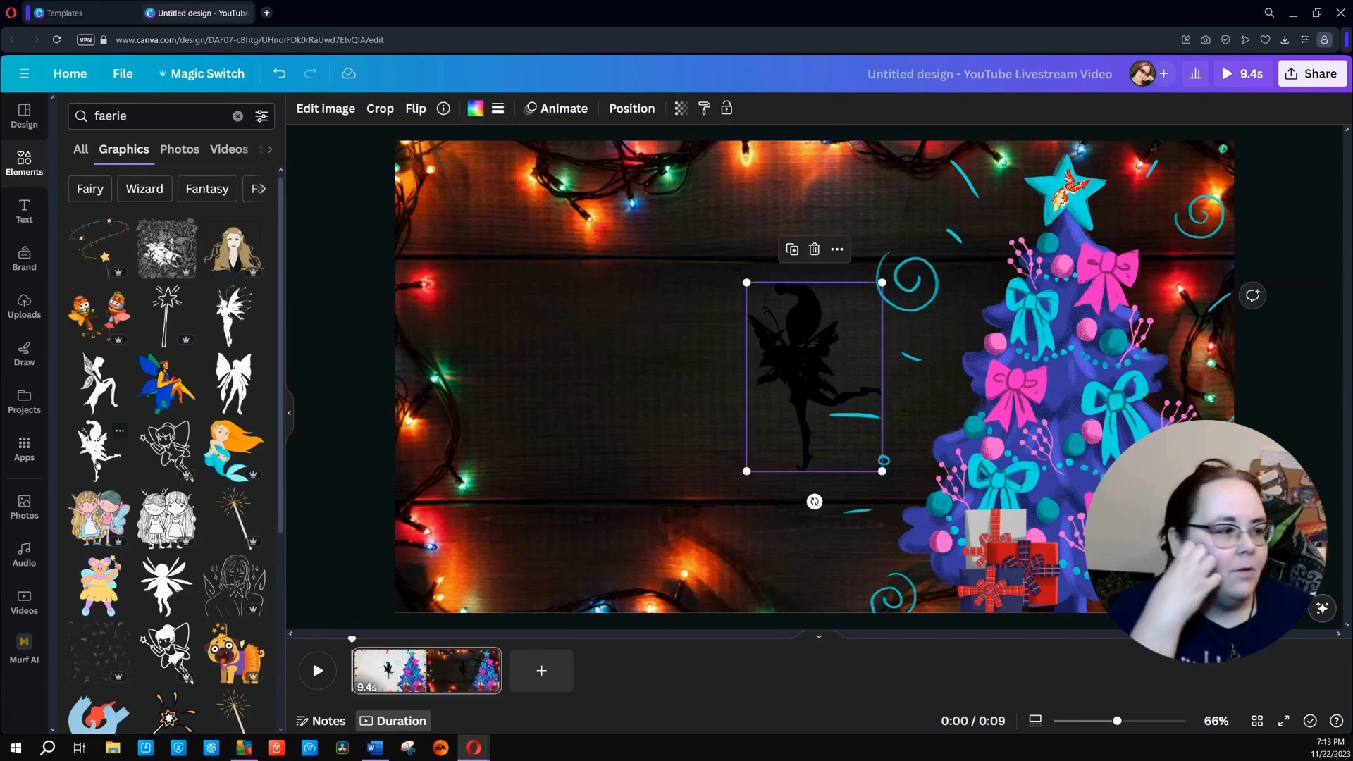
Recolour the fairy with the pale yellow brand colour and stand it on the page's bottom edge beside the gift boxes.
drag(807, 381, 726, 384)
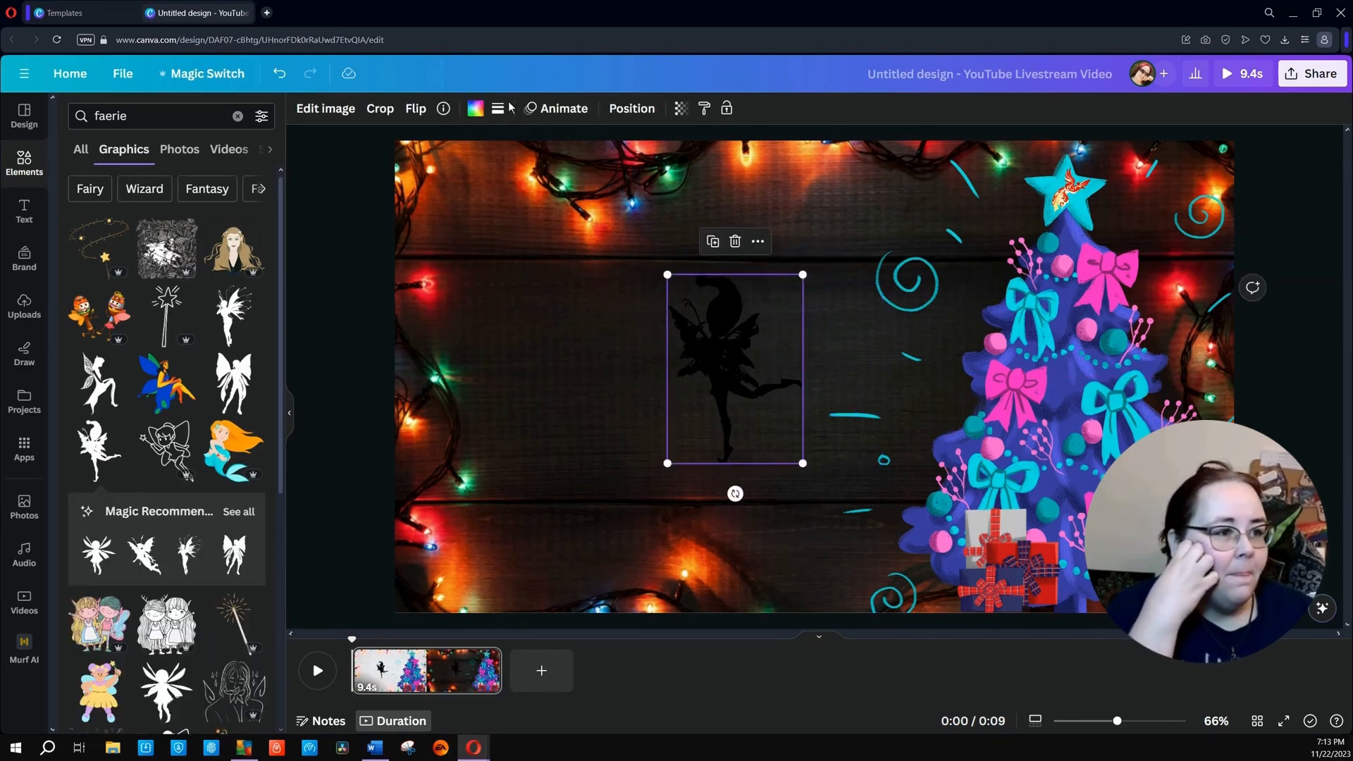
click(475, 110)
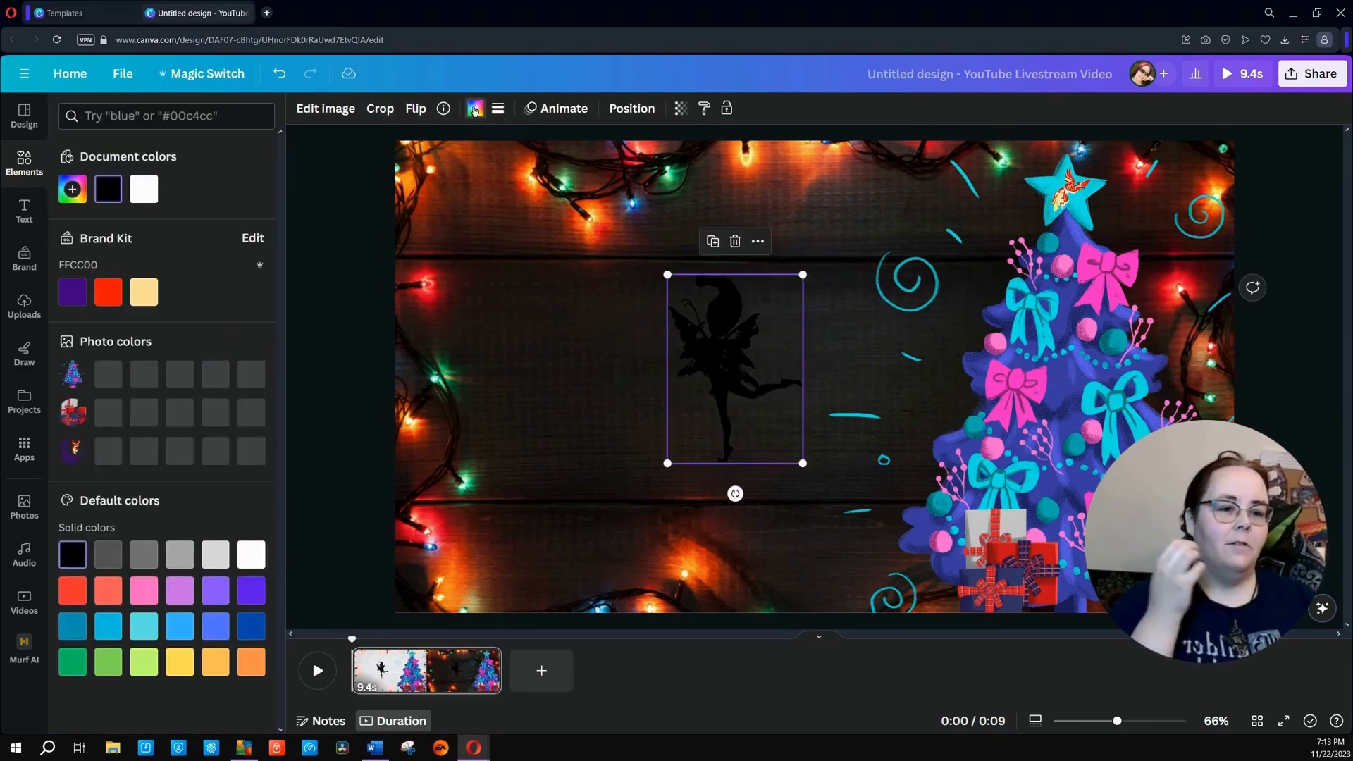
click(150, 294)
drag(726, 365, 898, 514)
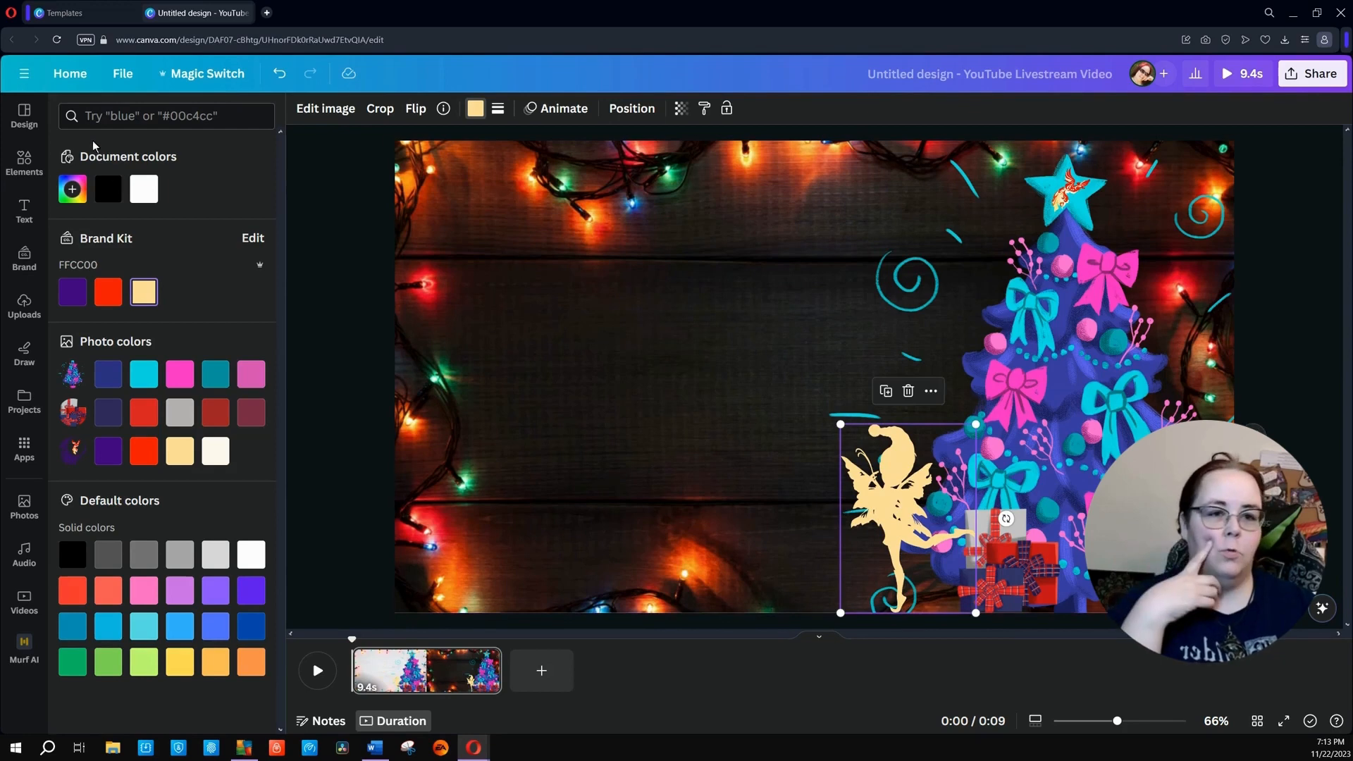
Browse the recommended fairy graphics for another silhouette to go with the pointed-hat fairy.
click(24, 162)
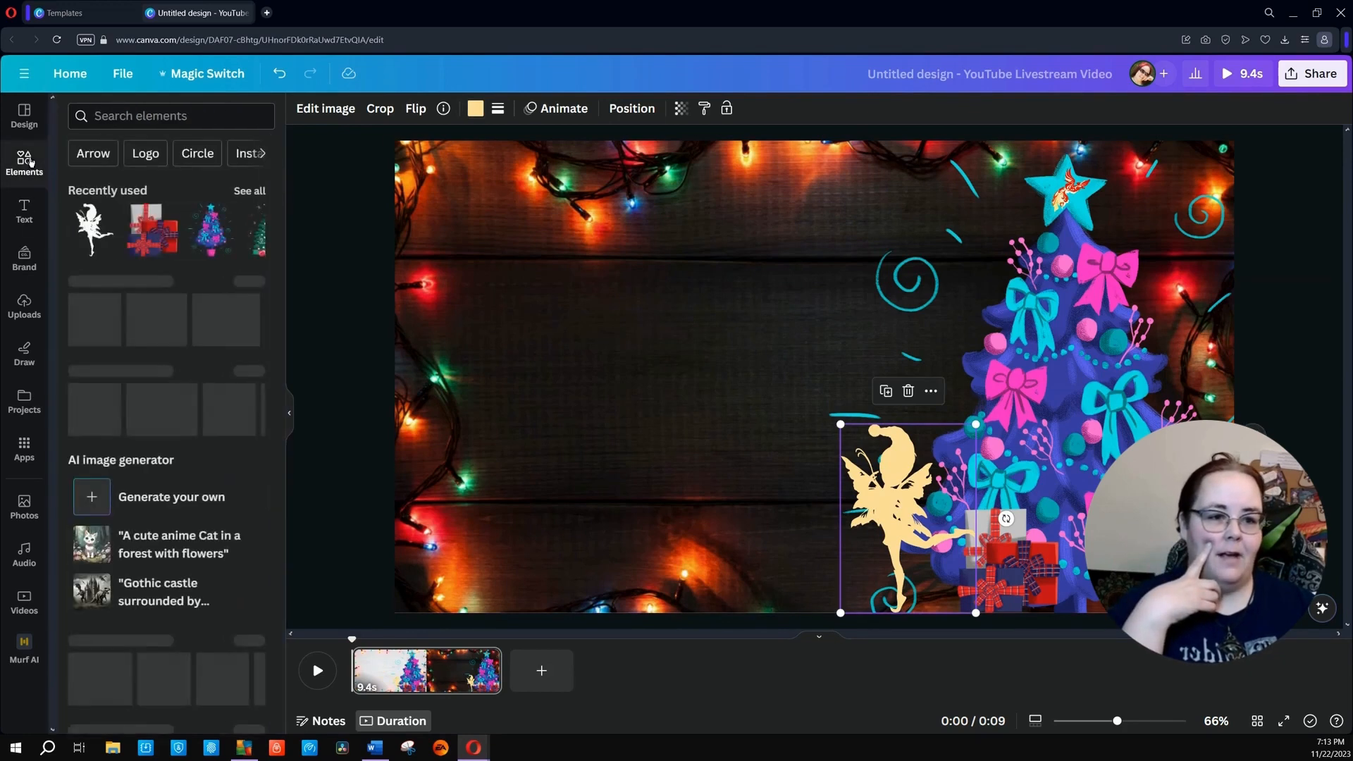
click(261, 357)
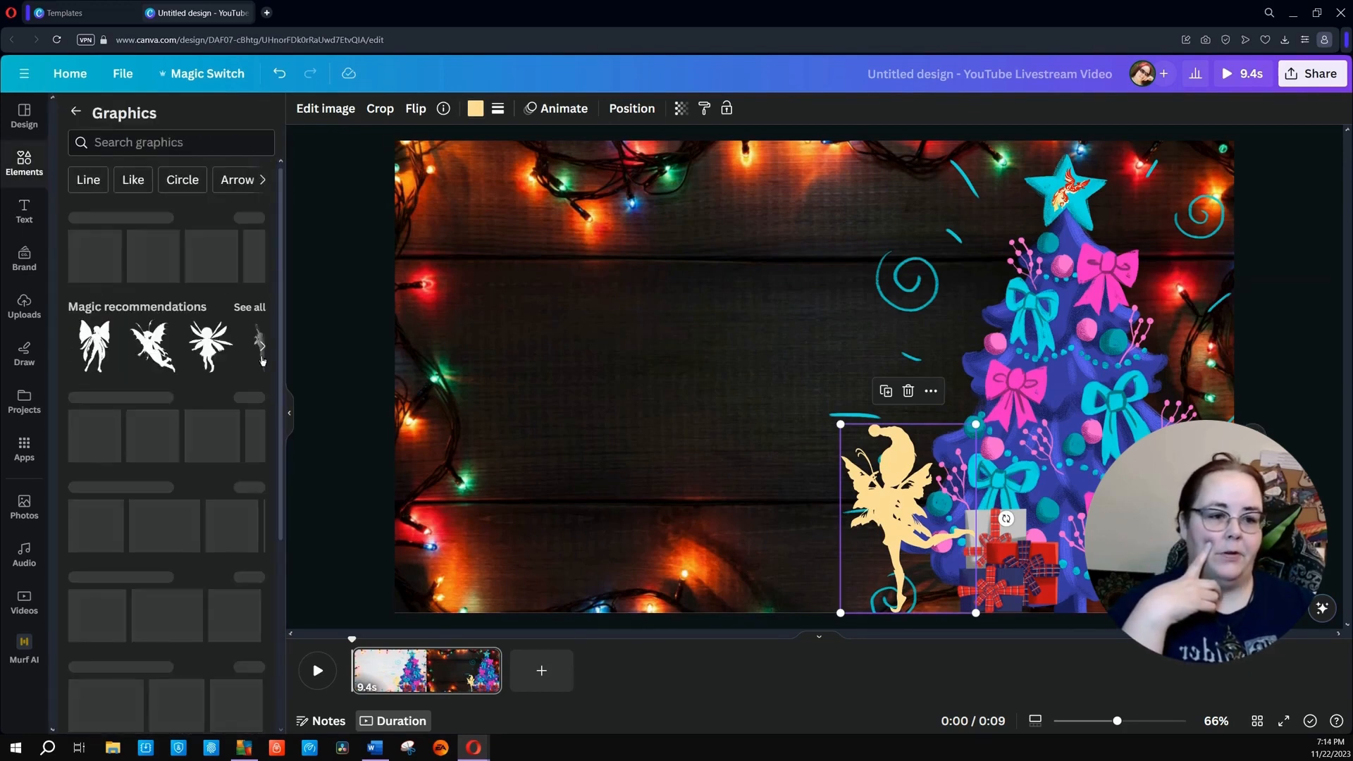
click(251, 308)
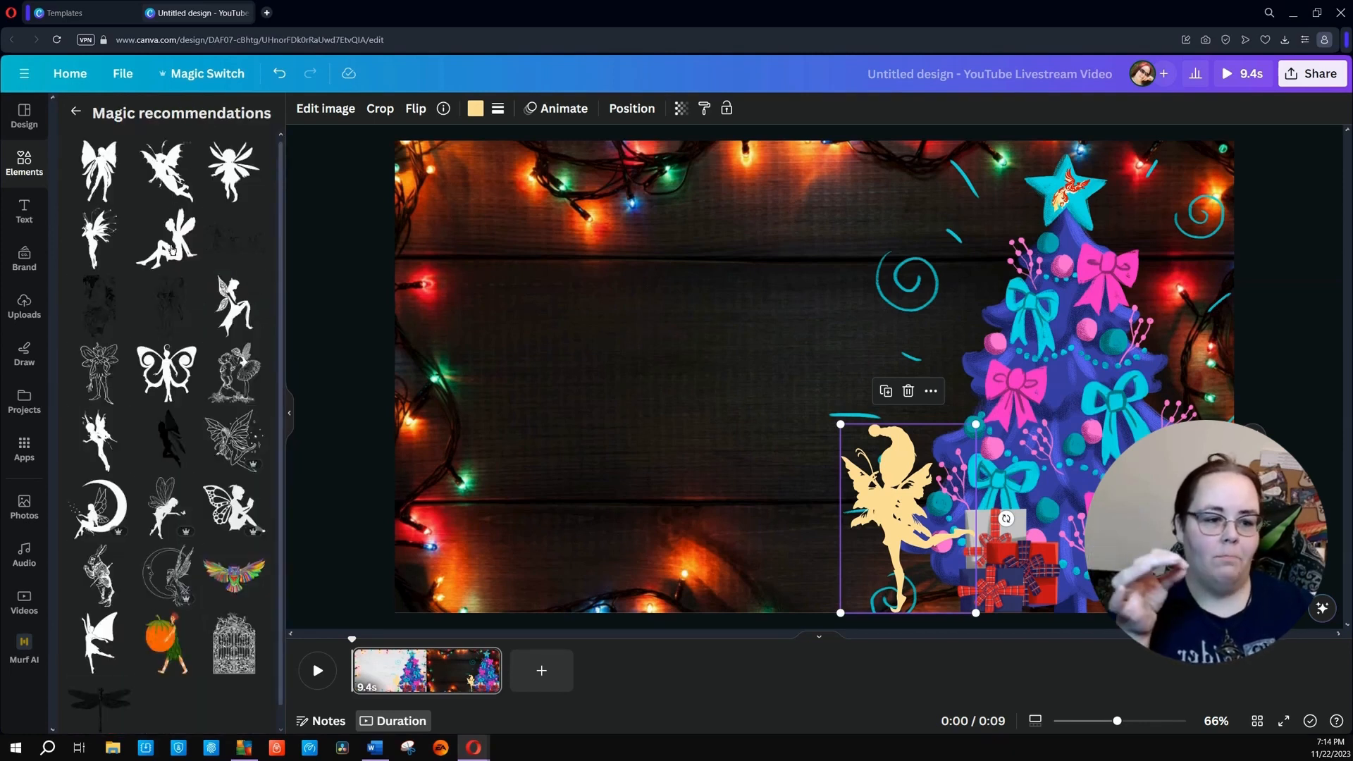
scroll(175, 349, down, 1)
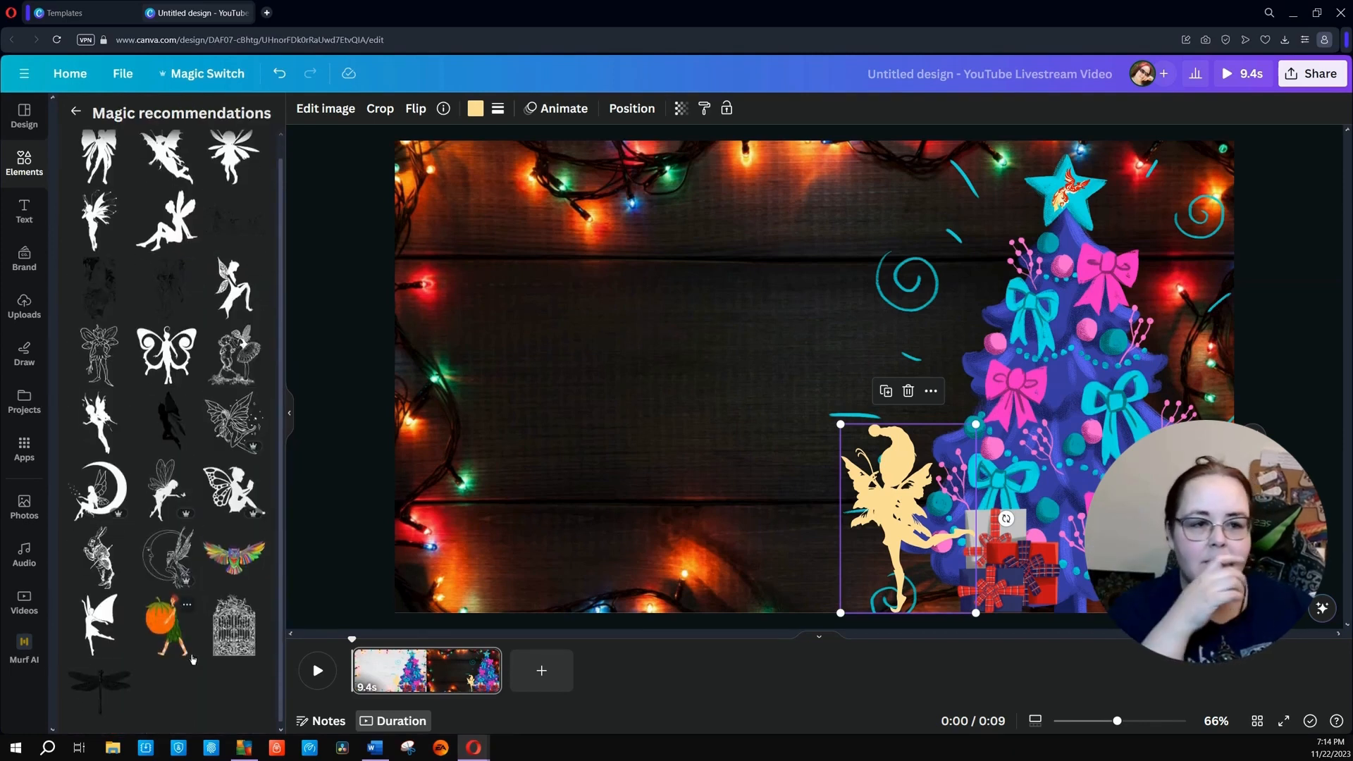
scroll(192, 659, up, 1)
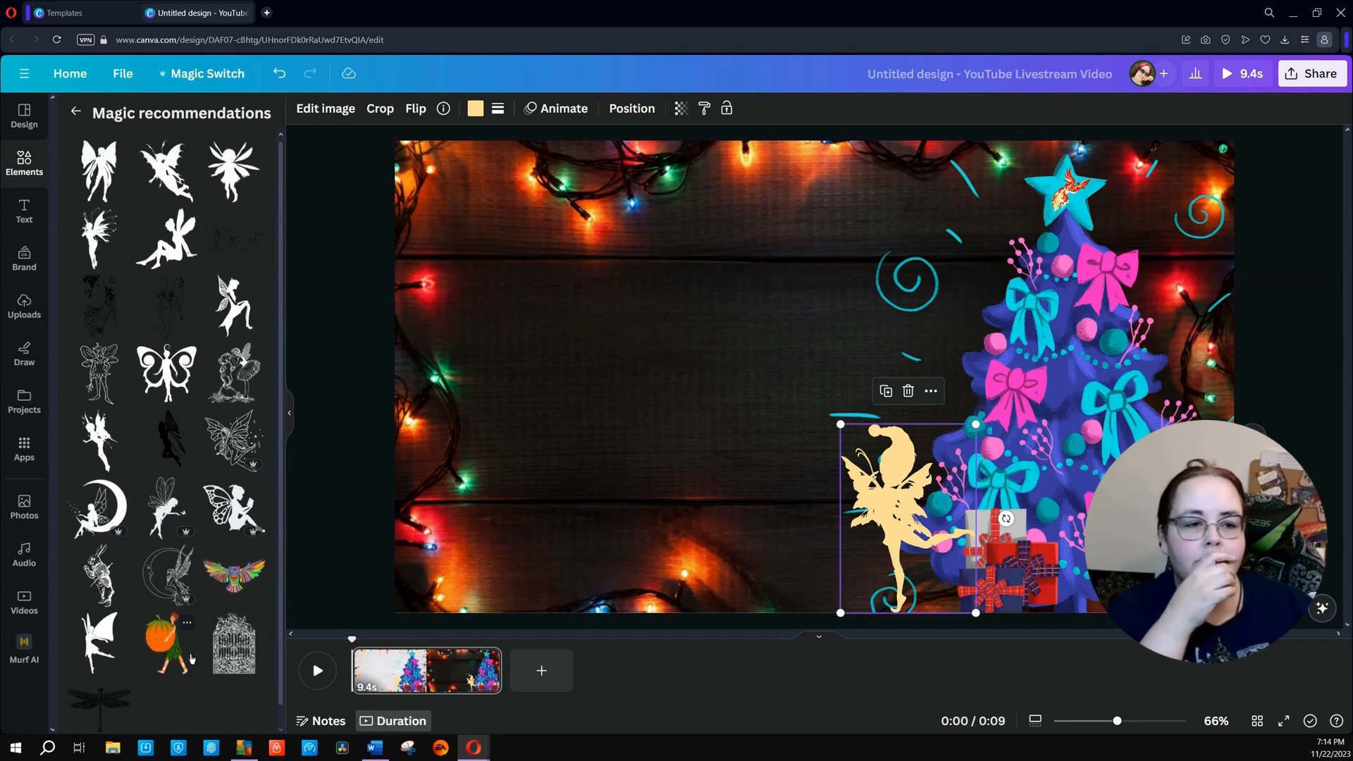
click(76, 113)
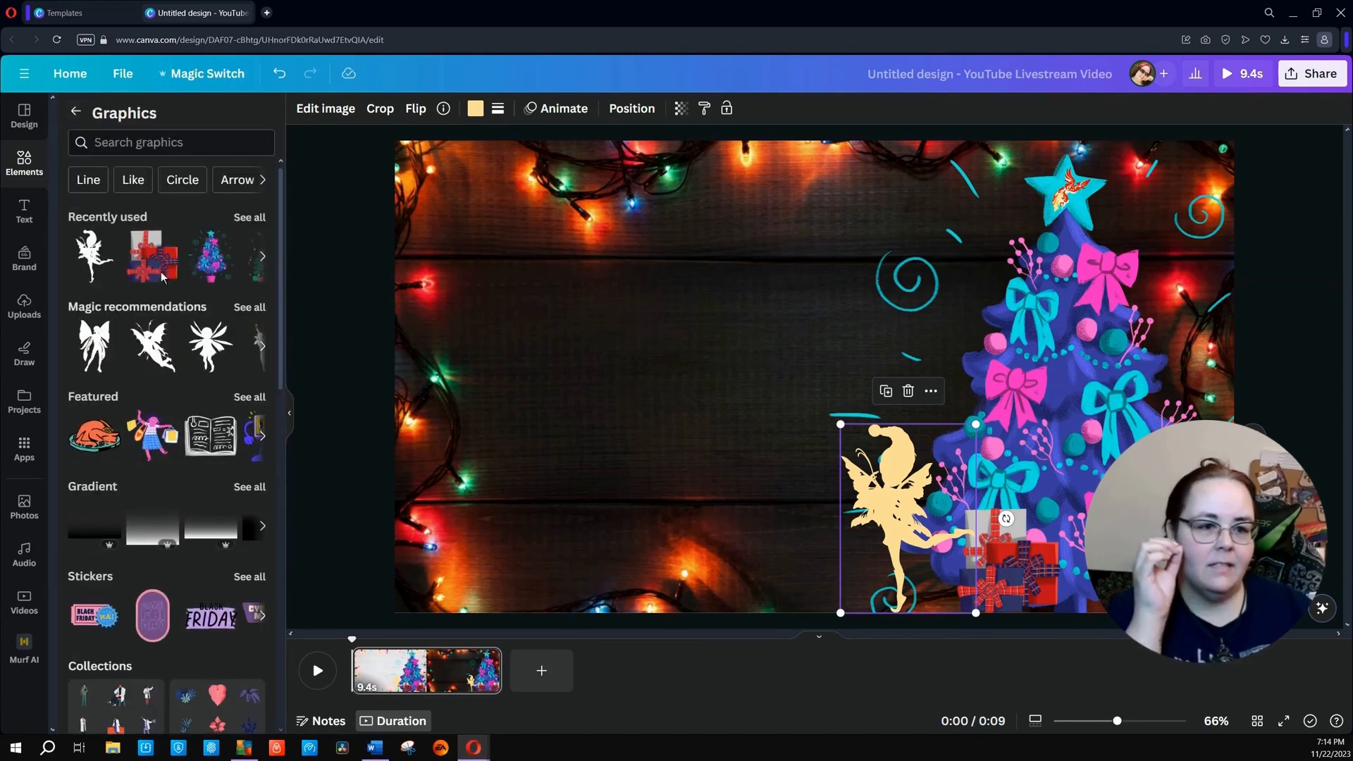
Search the graphics for "christmas elf" and for "christmas silhouette", and look through the silhouettes for a suitable figure.
click(173, 142)
text(c)
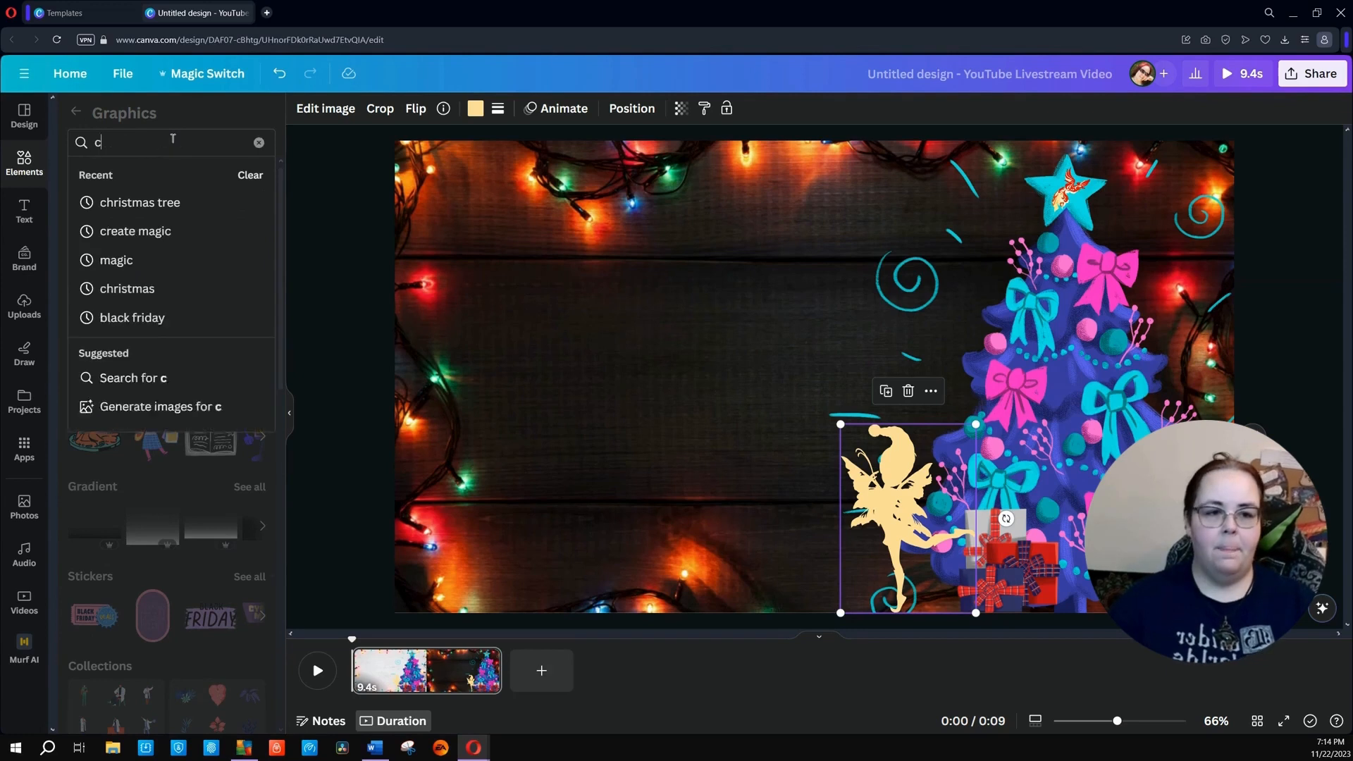
text(hristmas elf)
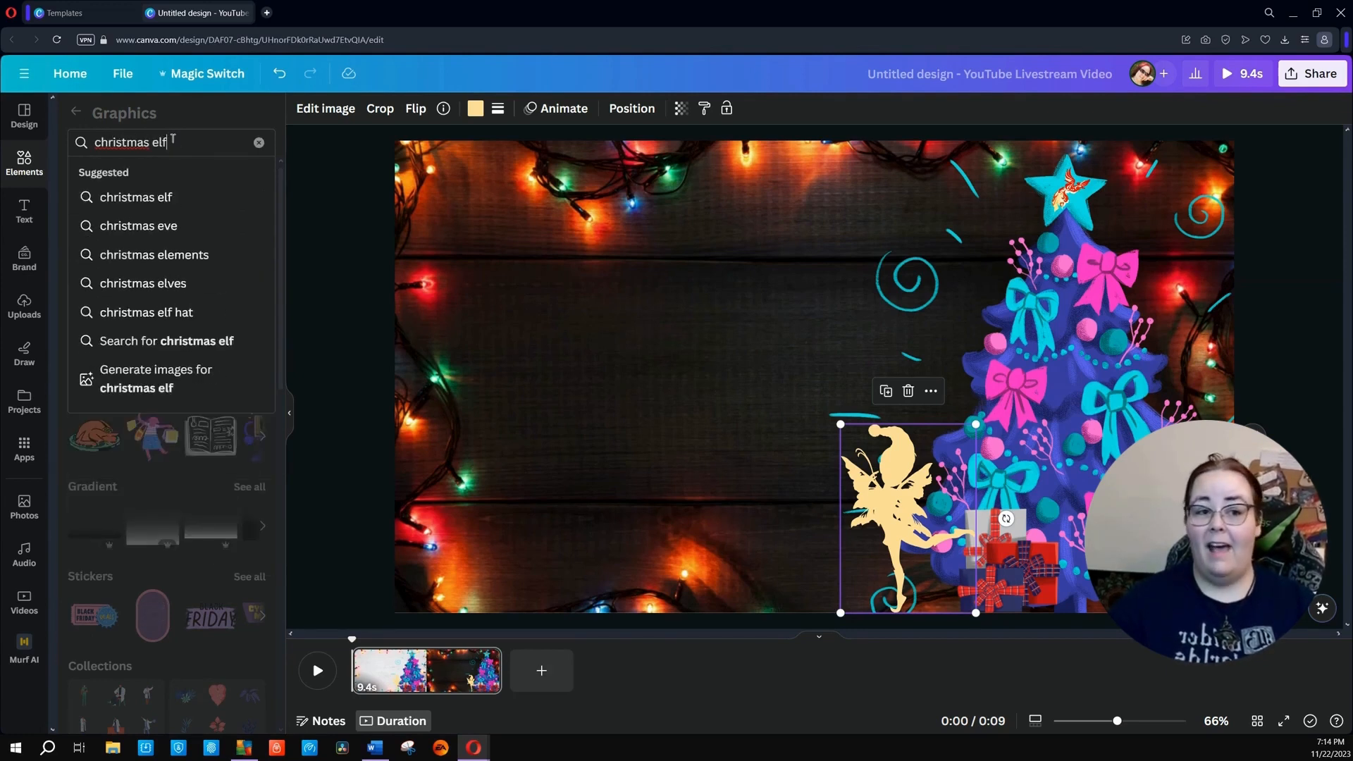
key(Return)
click(188, 135)
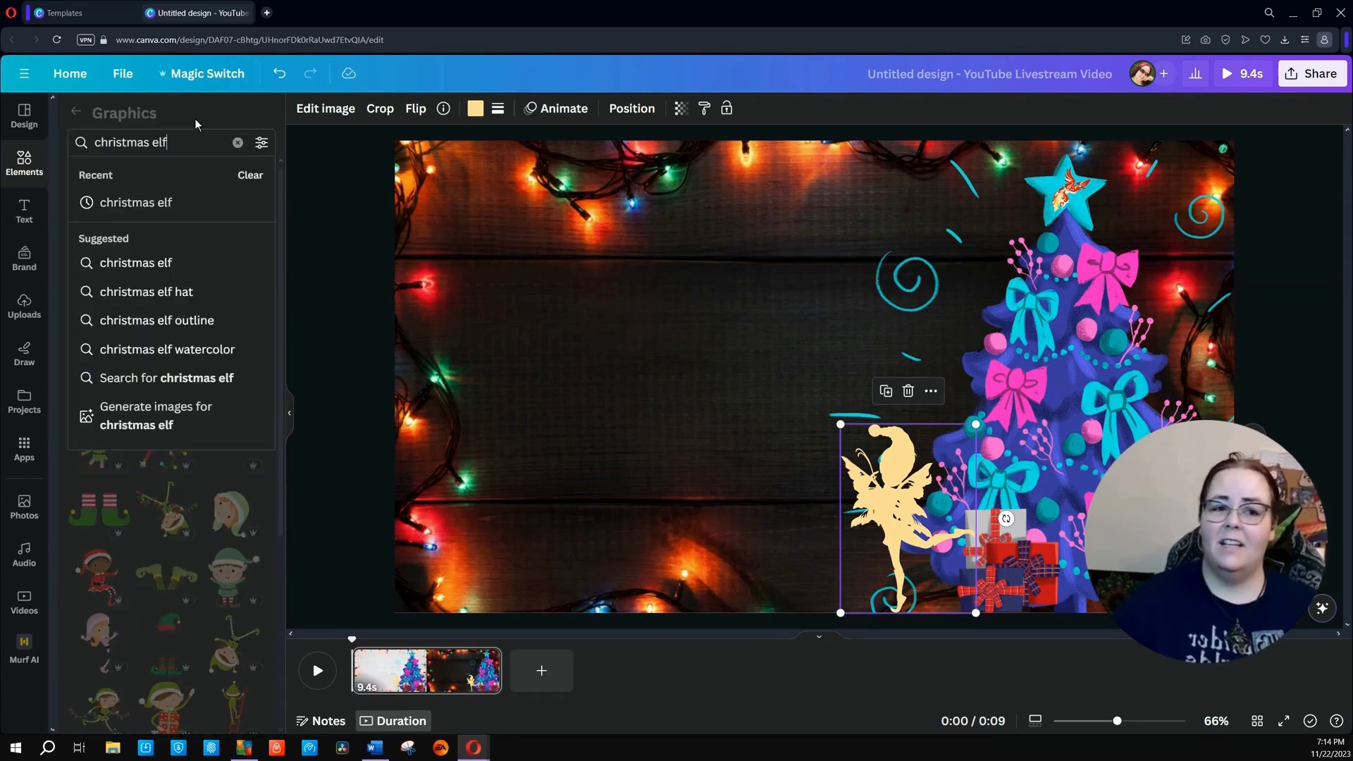
text(sil)
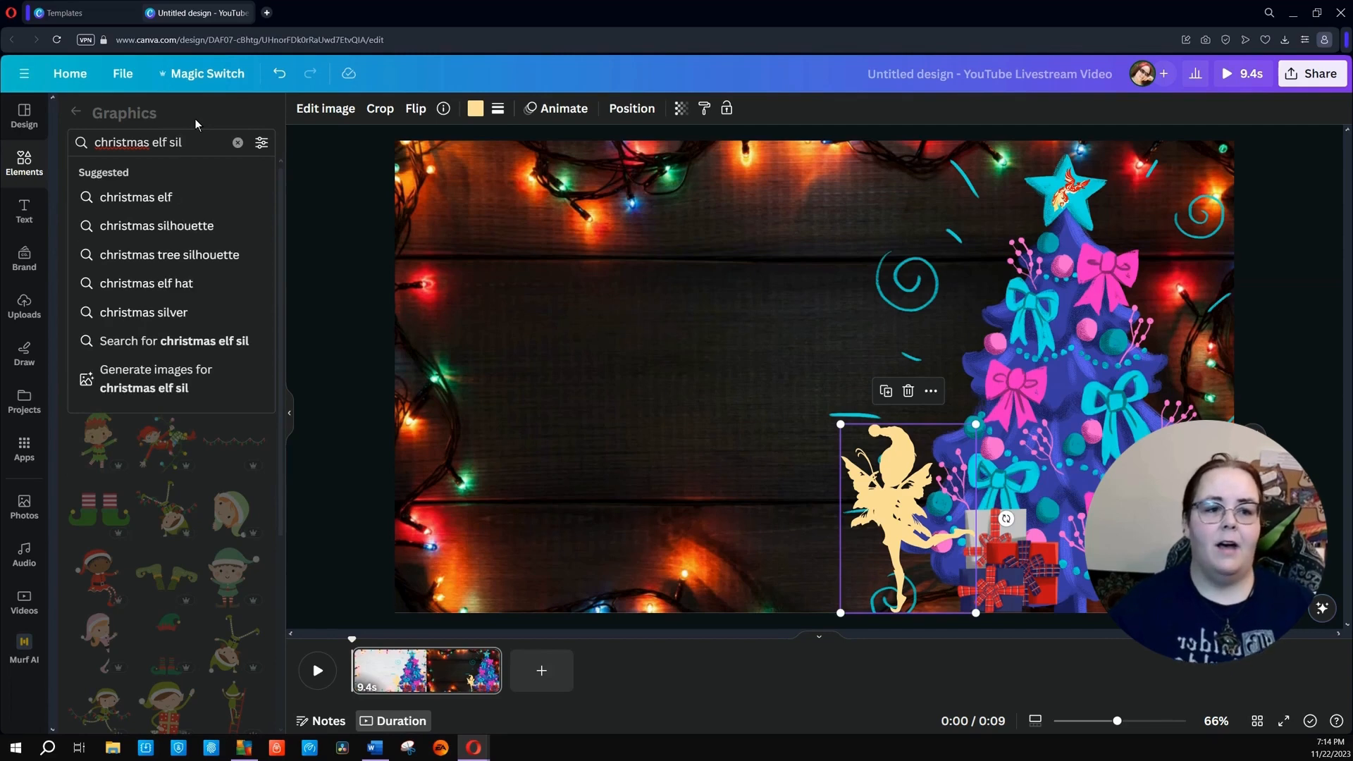
click(202, 226)
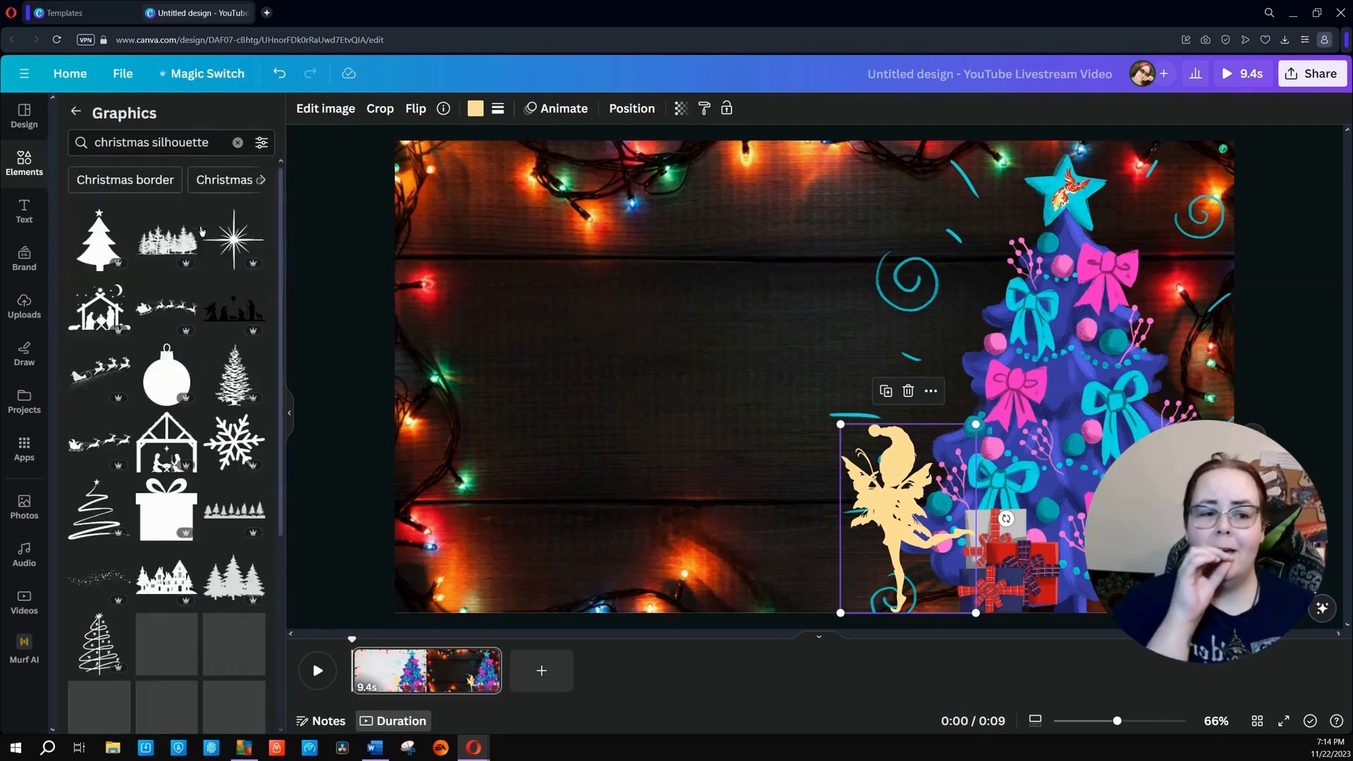
scroll(204, 353, down, 6)
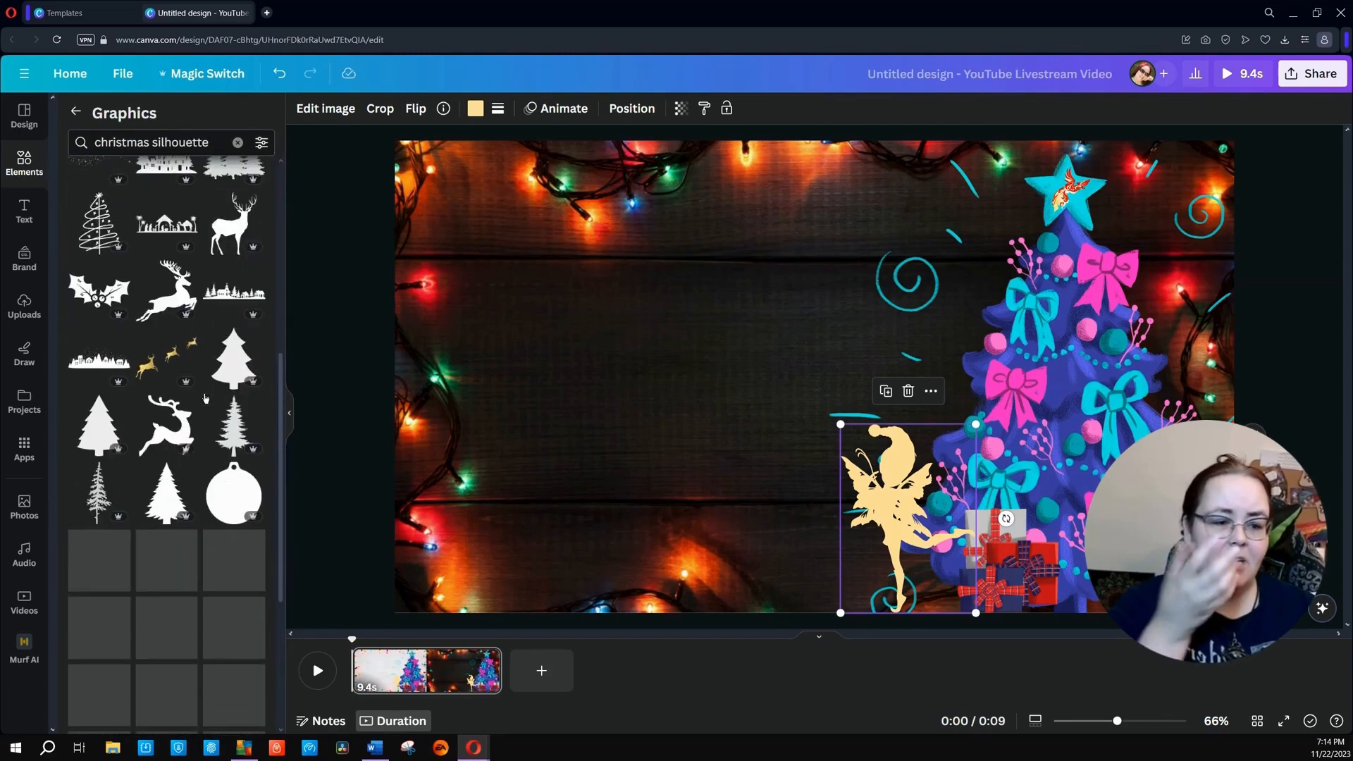
scroll(206, 398, down, 4)
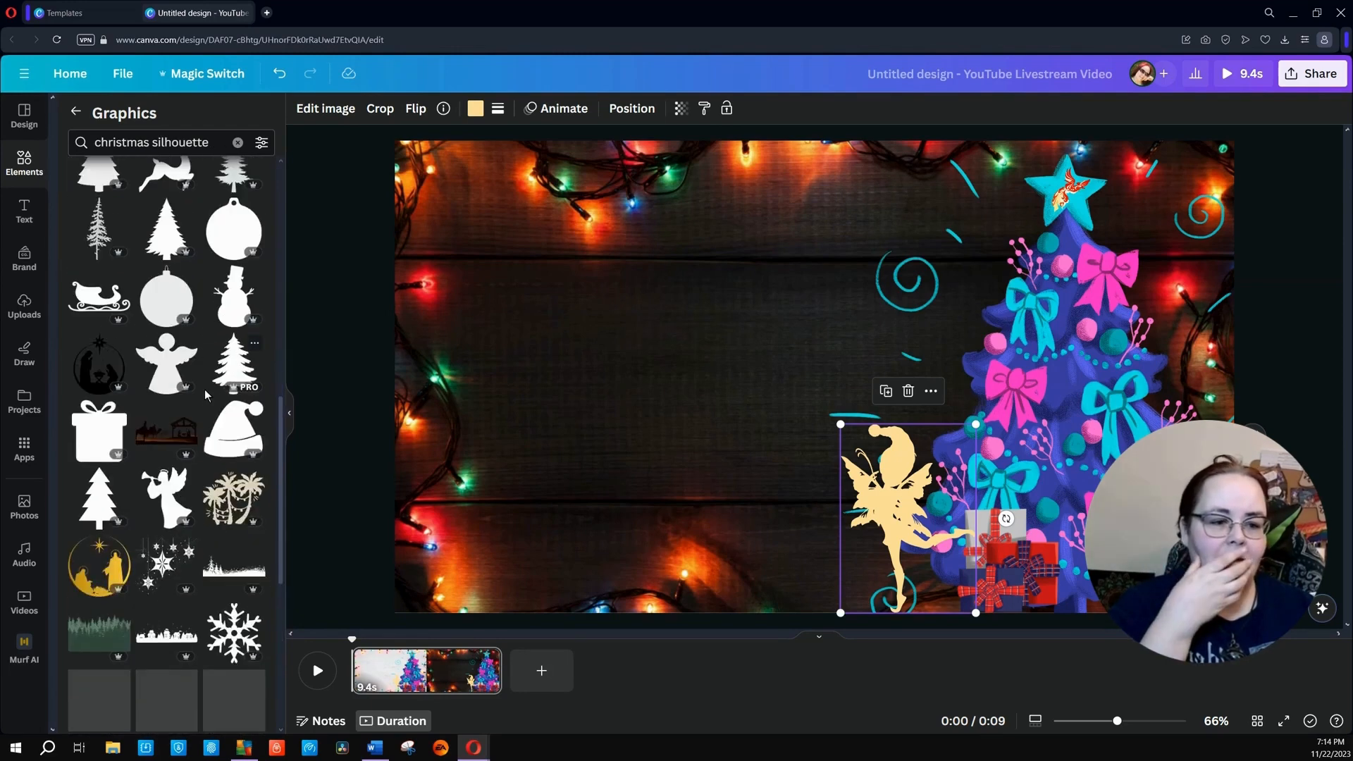
scroll(205, 389, down, 3)
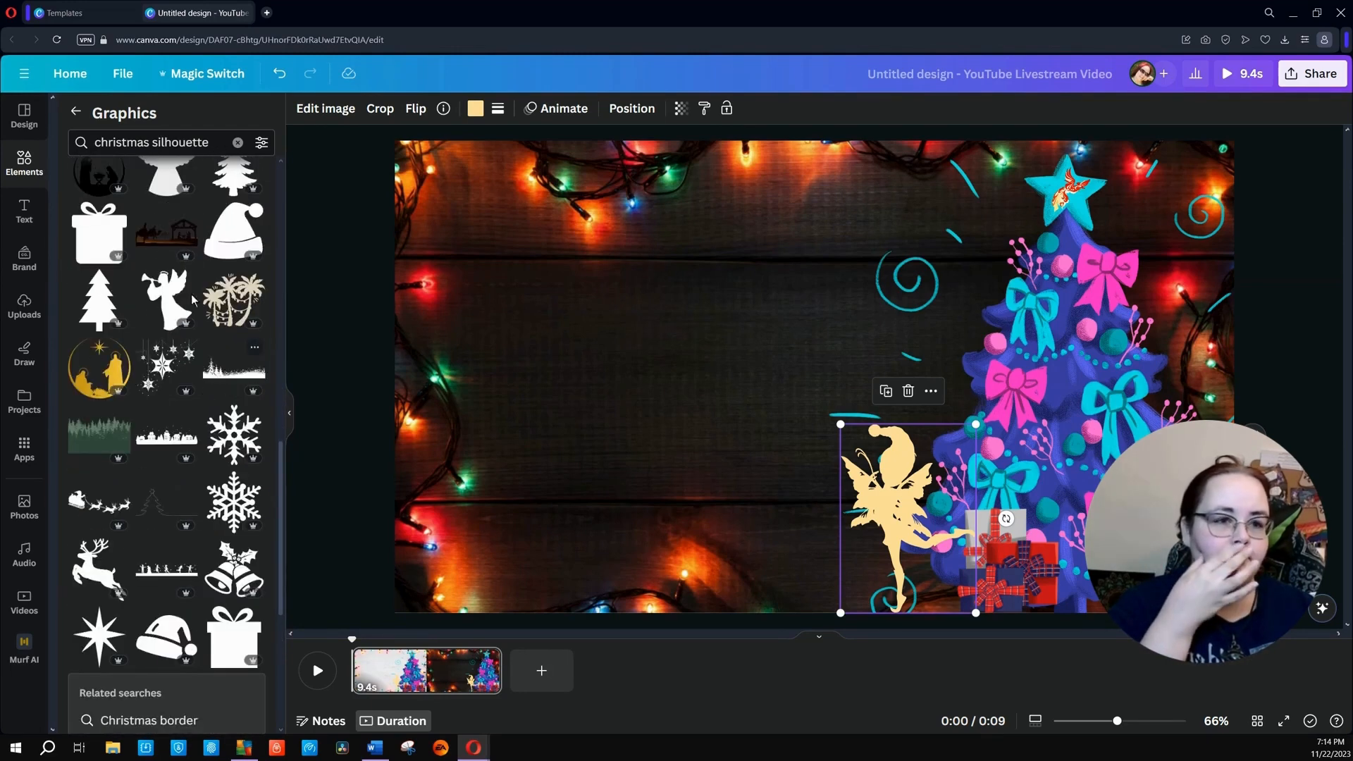
Search the graphics for "christmas faerie silhouette" and add the front-facing fairy in a short dress with spread wings.
click(152, 143)
text(faerie)
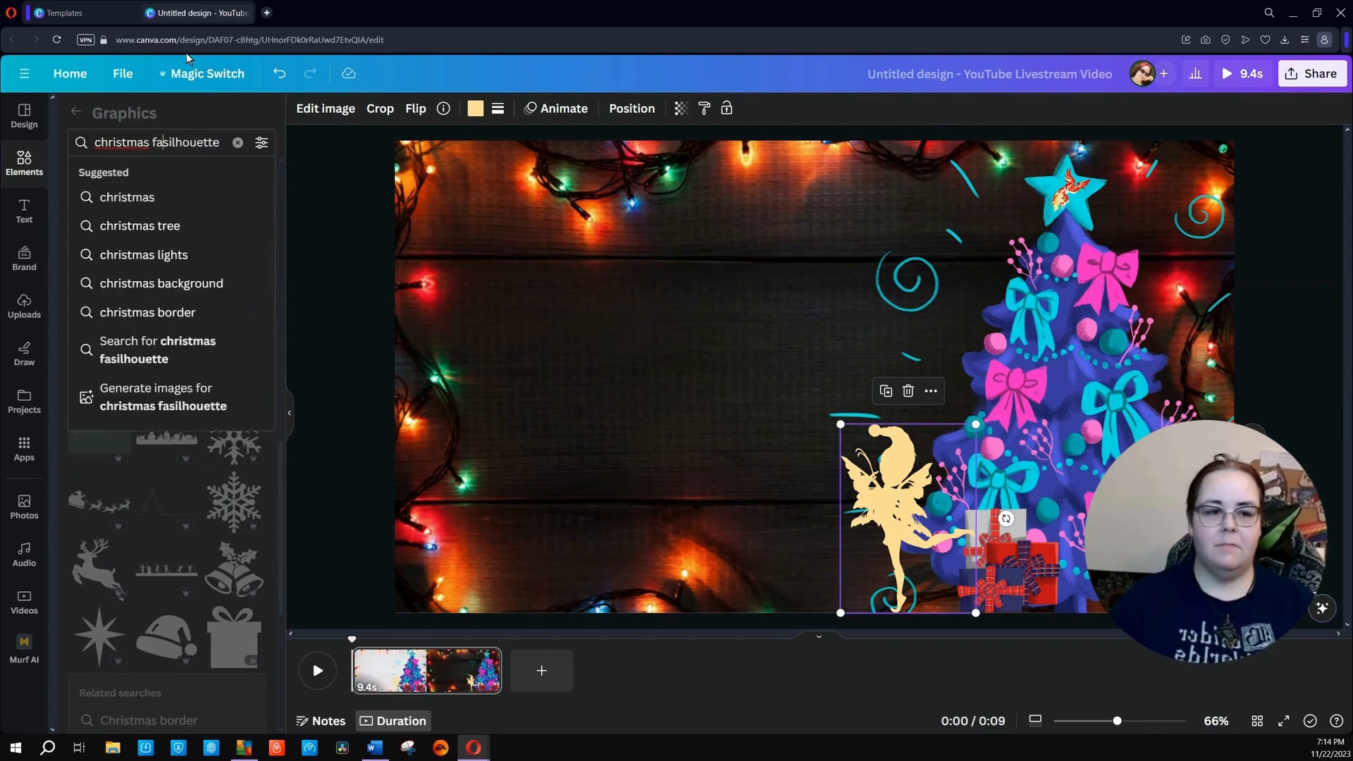
key(Return)
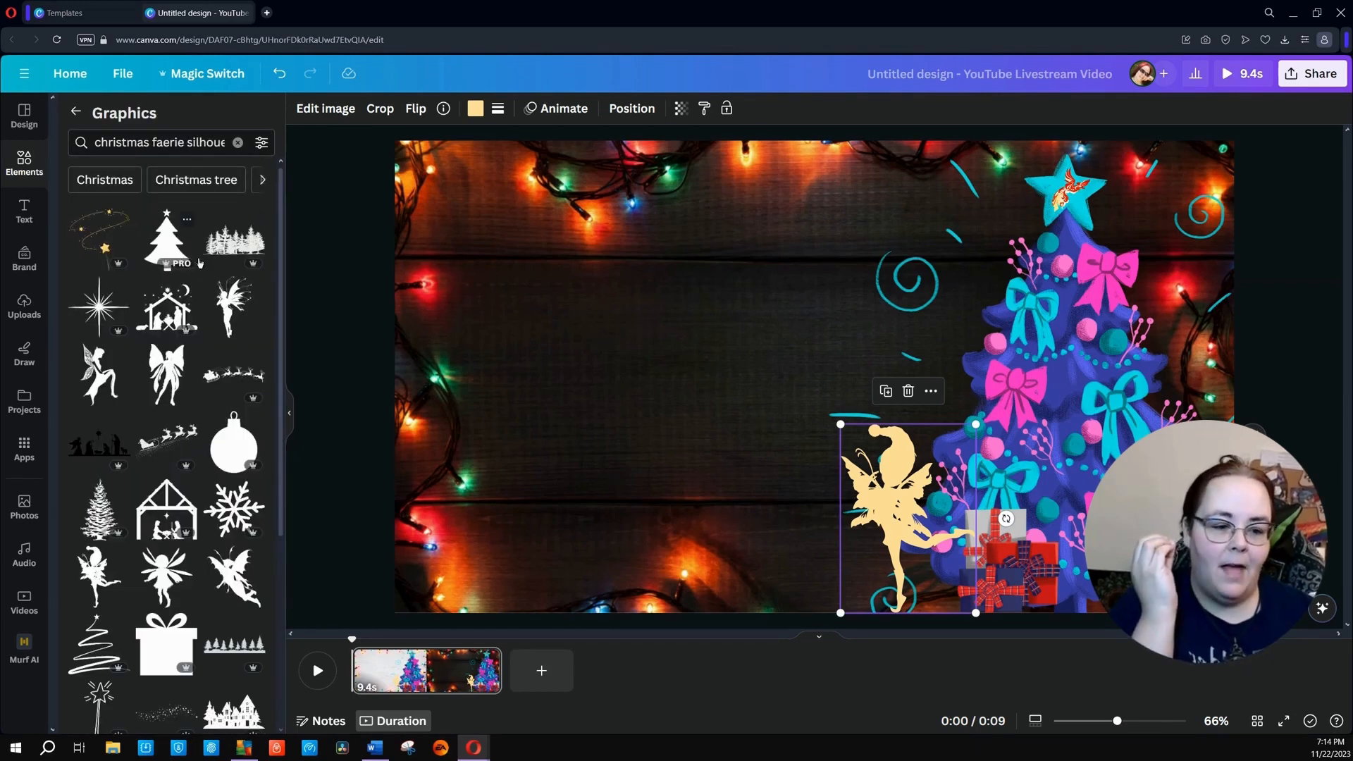
click(165, 581)
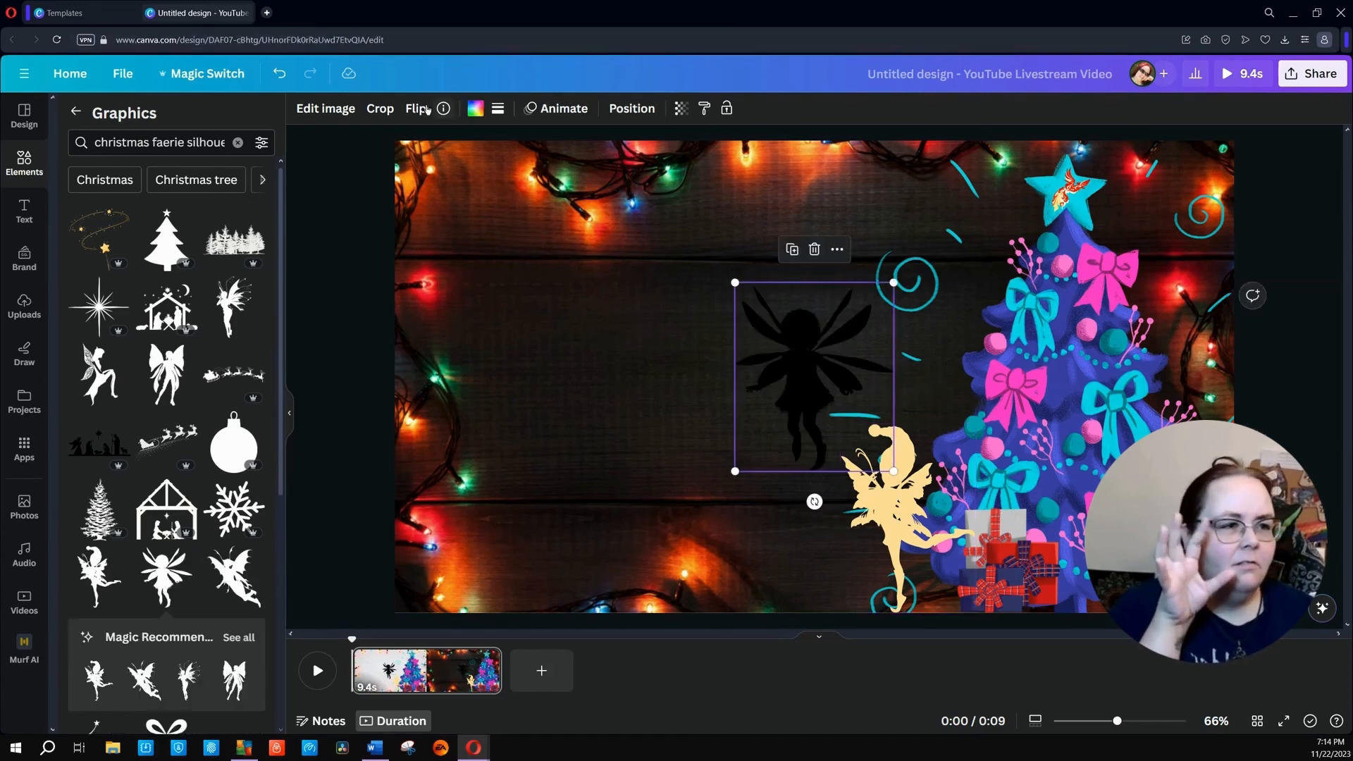
Add the plain white angel silhouette from the same search and place it on the empty background beside the black fairy.
scroll(131, 409, down, 3)
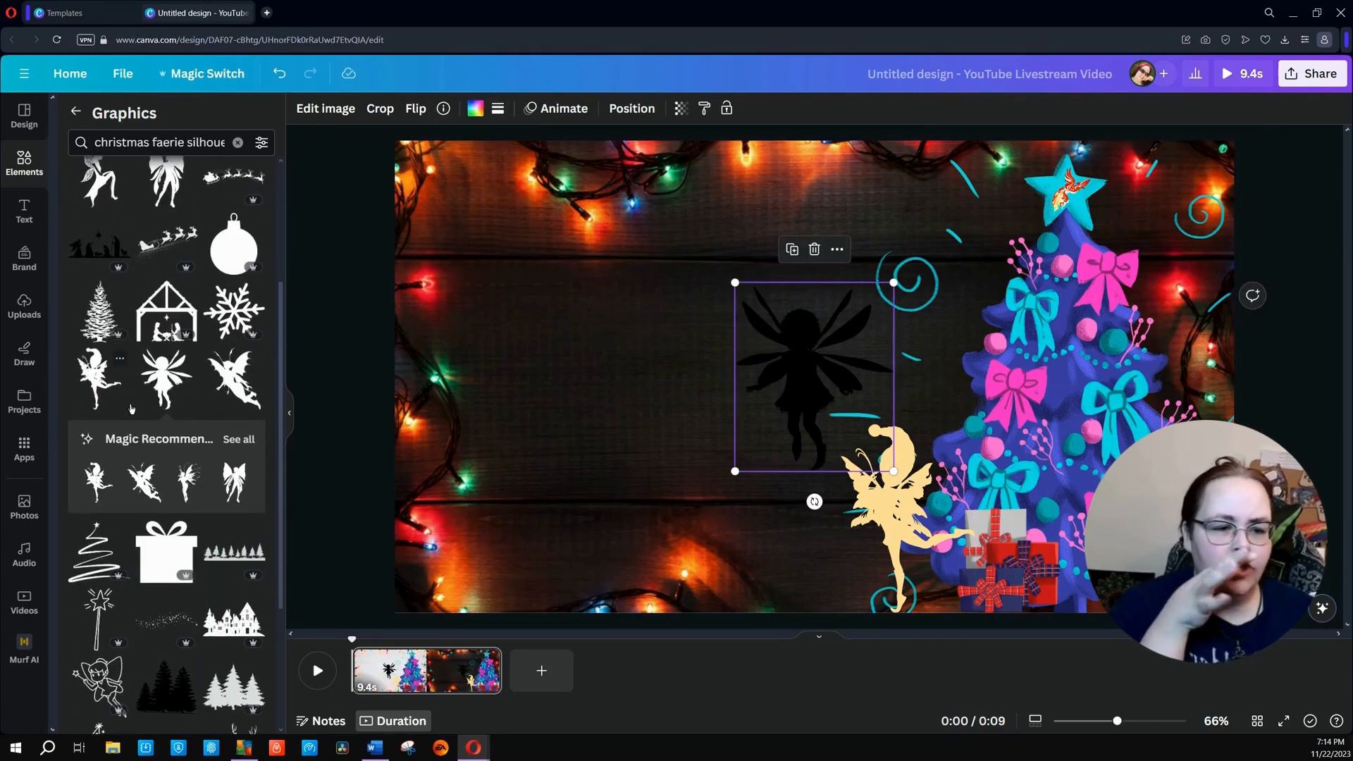
scroll(128, 433, down, 7)
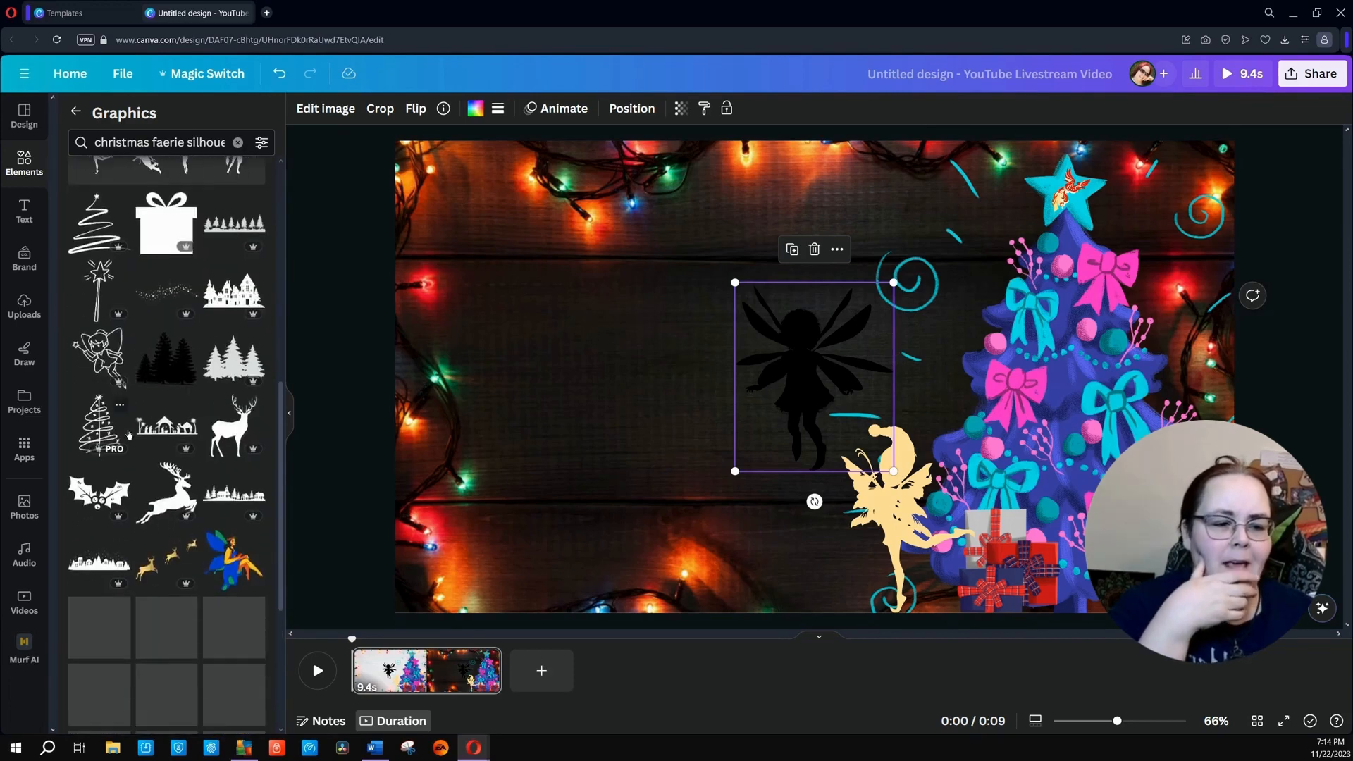
scroll(141, 472, down, 2)
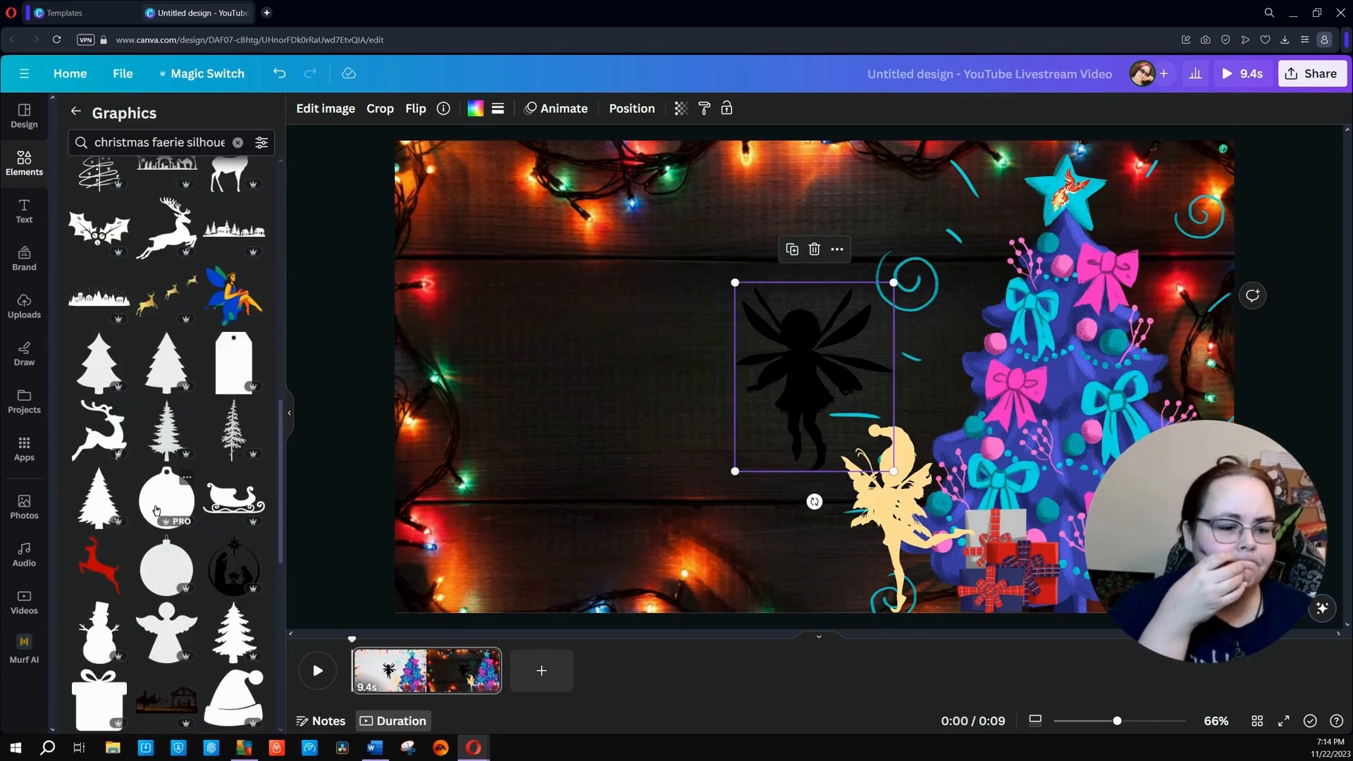
scroll(156, 510, down, 3)
scroll(156, 510, down, 5)
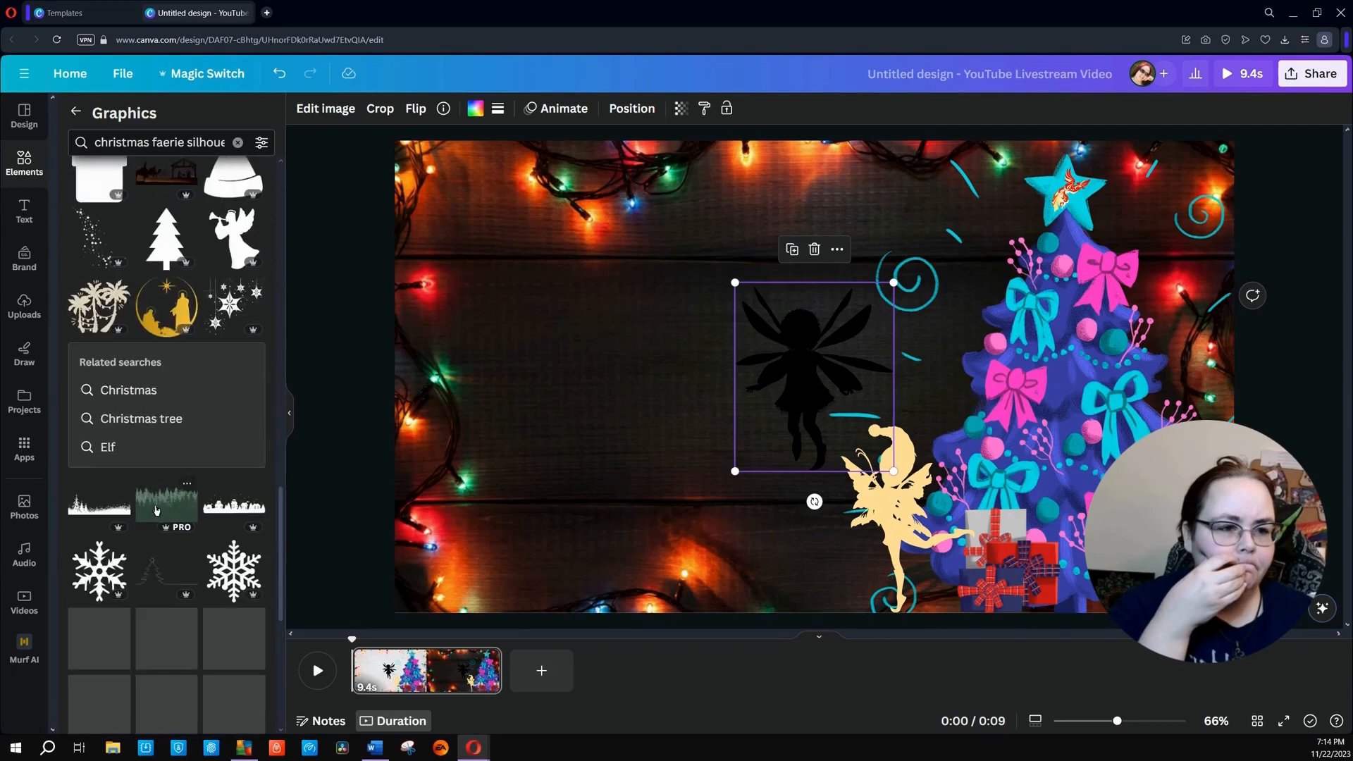
scroll(156, 510, down, 2)
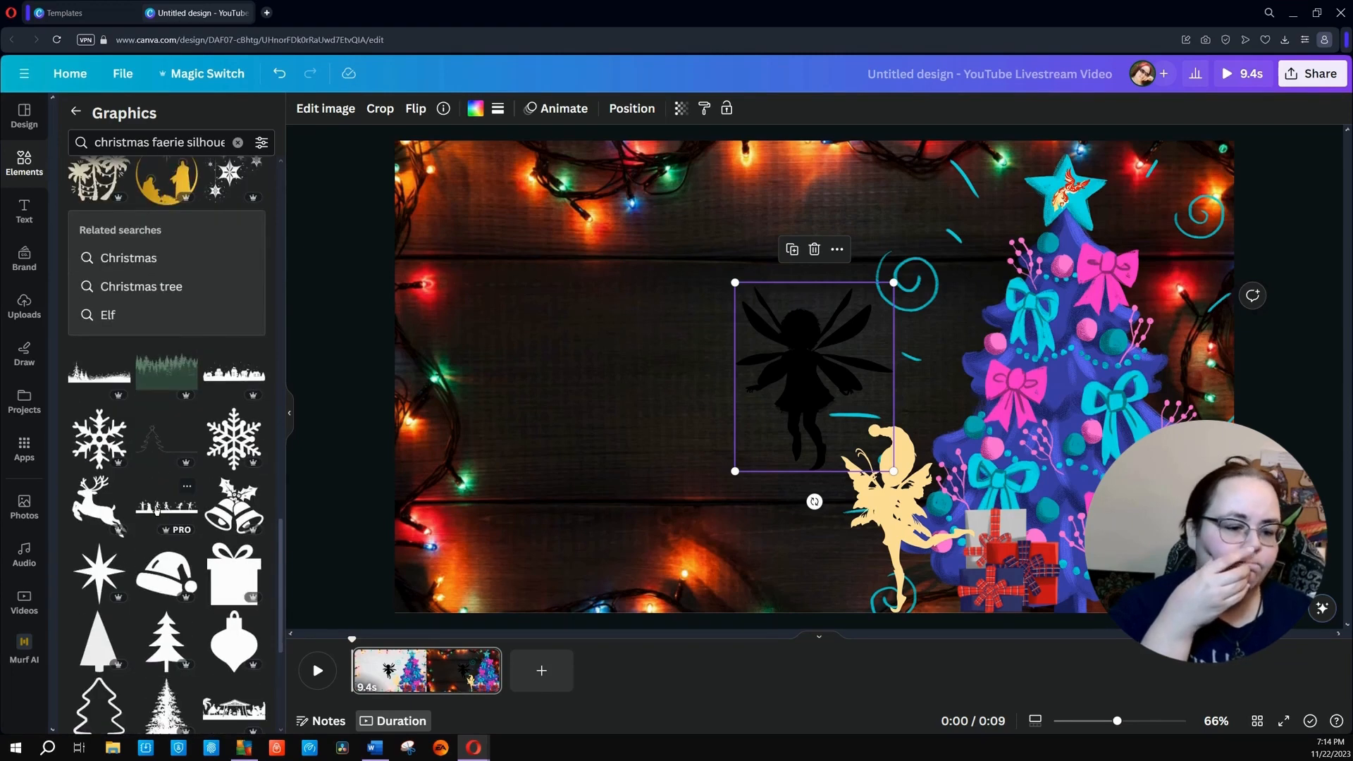
scroll(157, 509, down, 4)
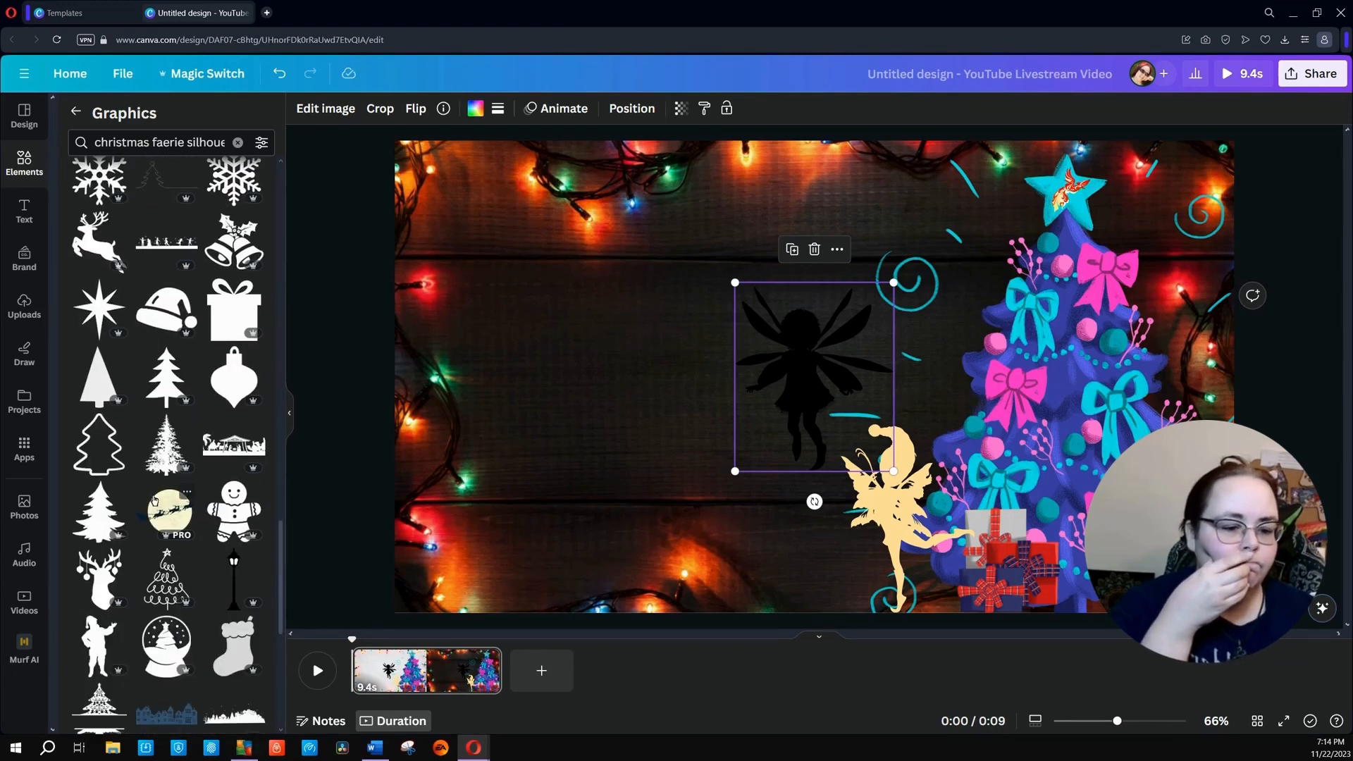
scroll(156, 500, down, 3)
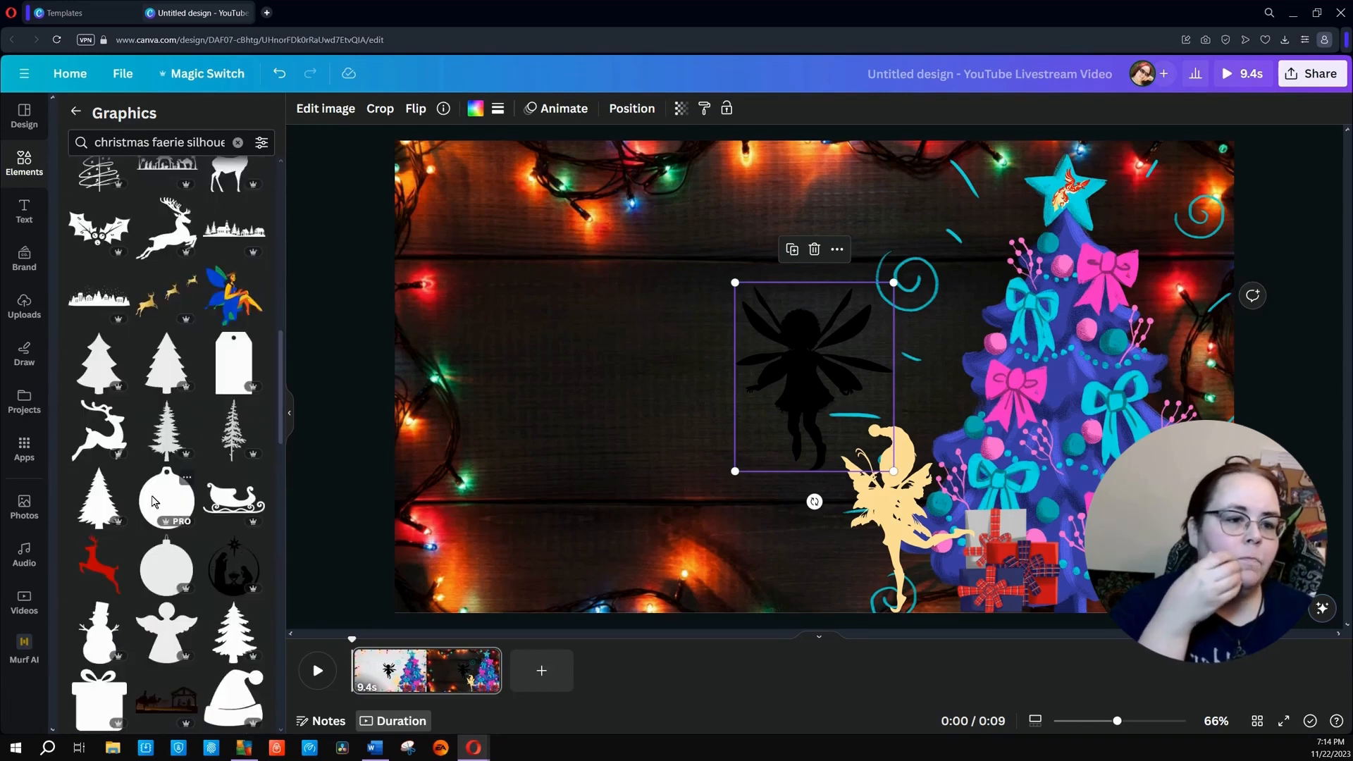
scroll(180, 572, up, 8)
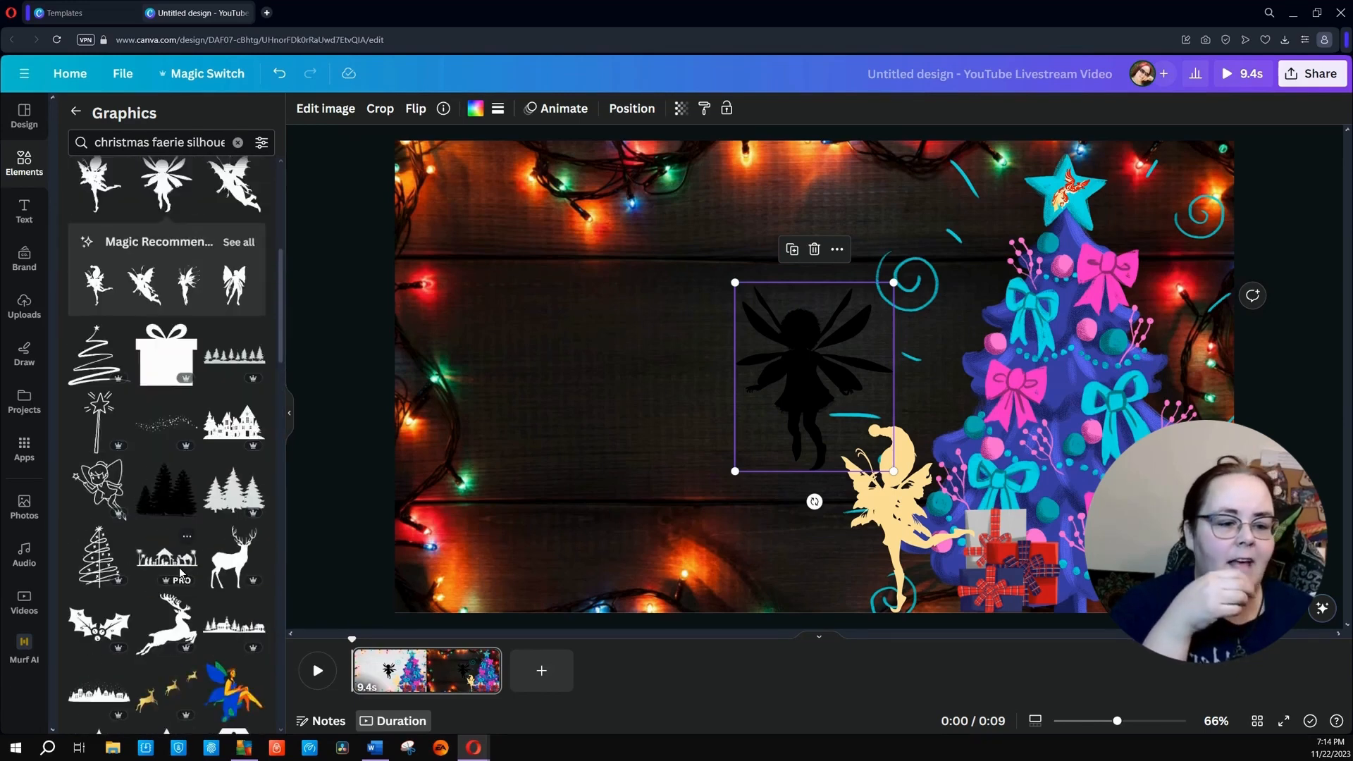
scroll(180, 572, up, 2)
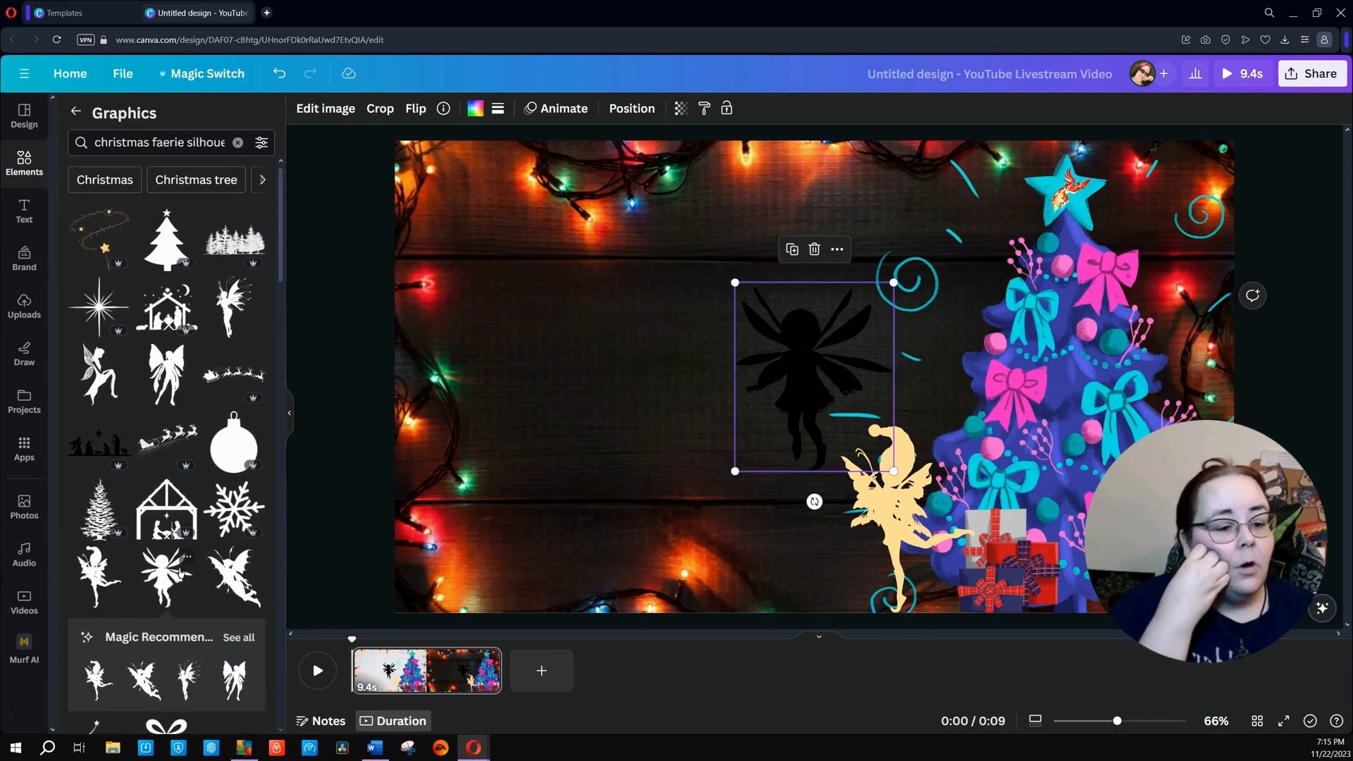
scroll(180, 568, down, 6)
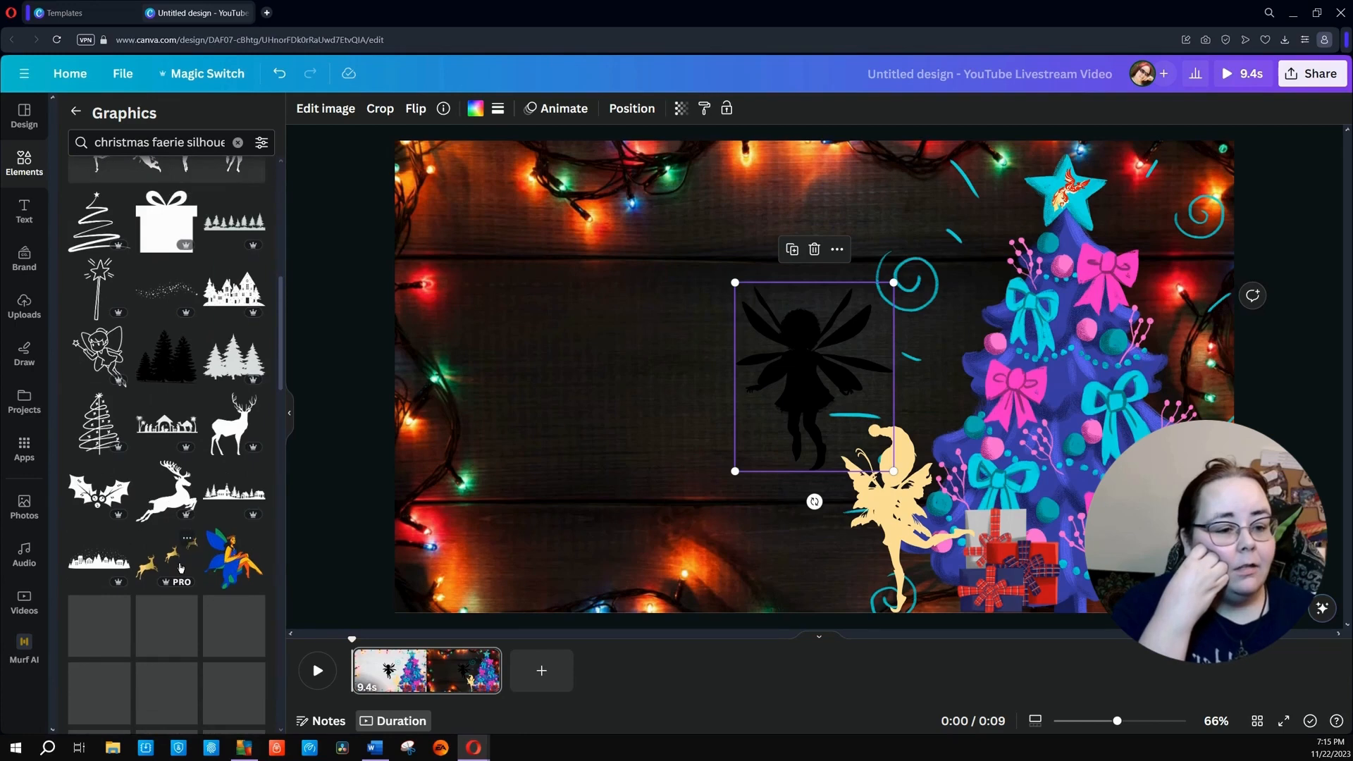
scroll(180, 568, down, 5)
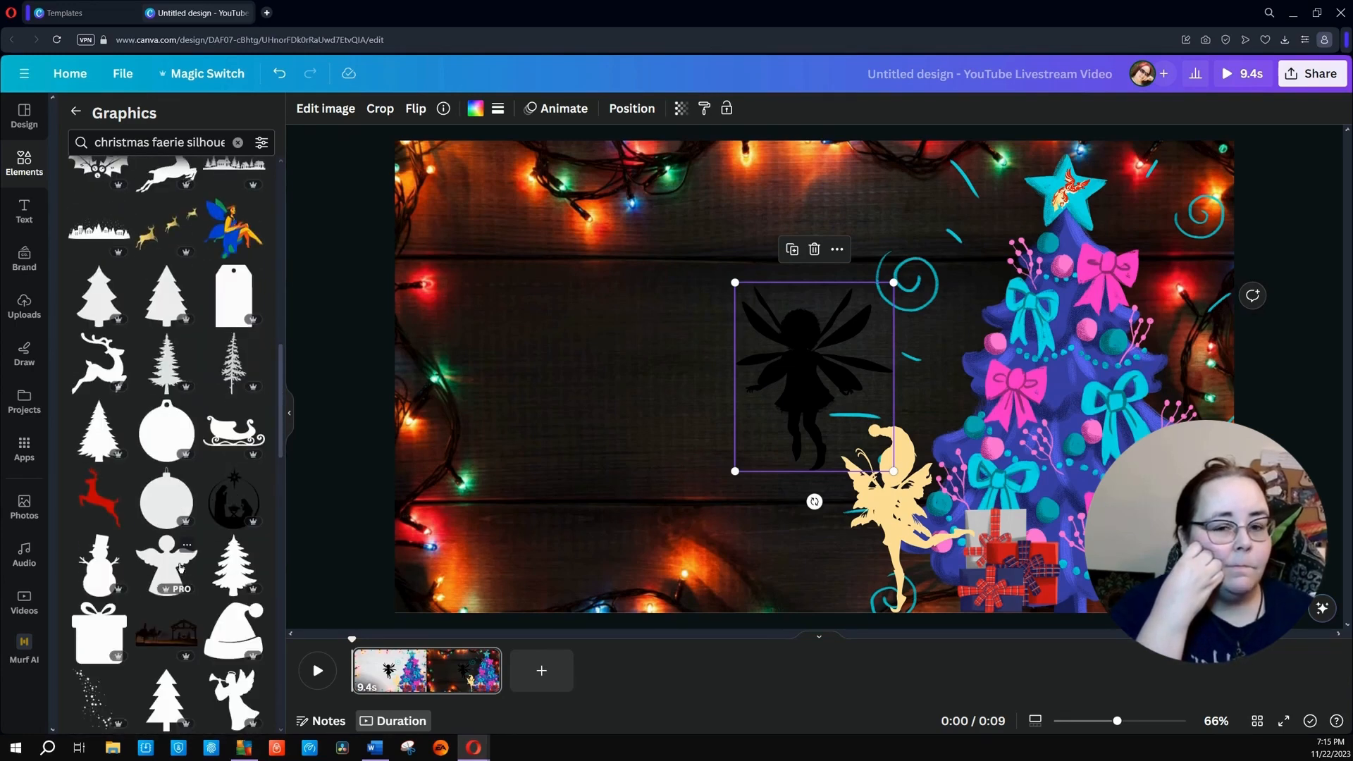
click(180, 569)
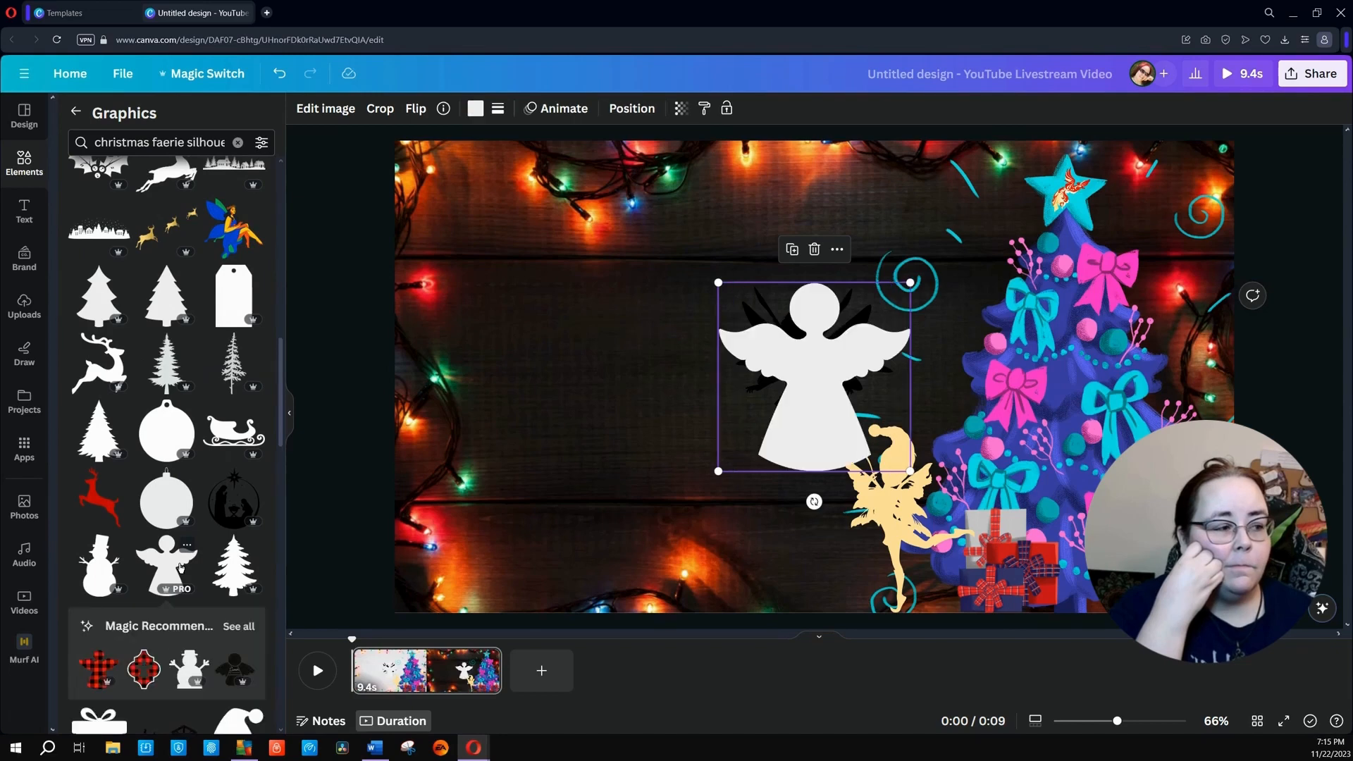
drag(814, 377, 624, 416)
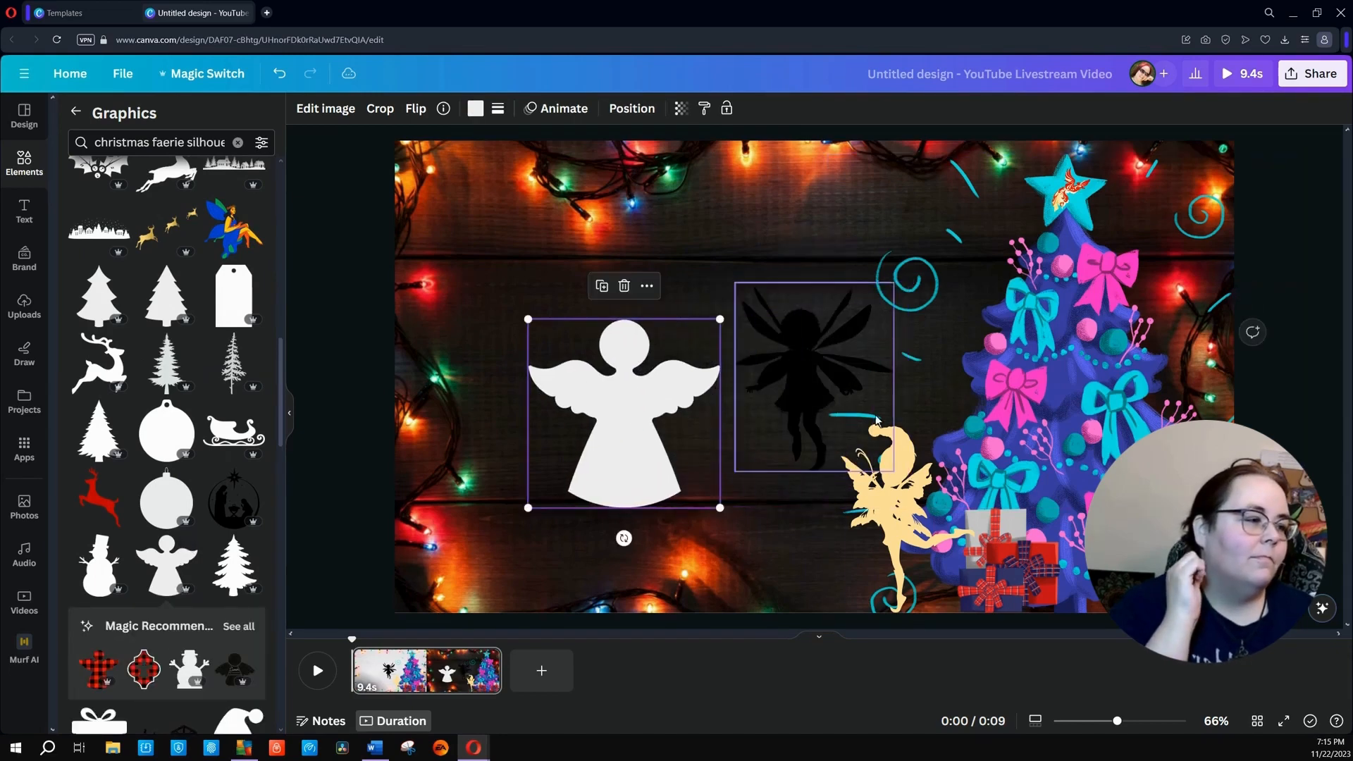
Recolour the black fairy with the red brand colour, shrink it slightly and stand it on the page's bottom edge beside the yellow fairy.
click(810, 366)
click(475, 108)
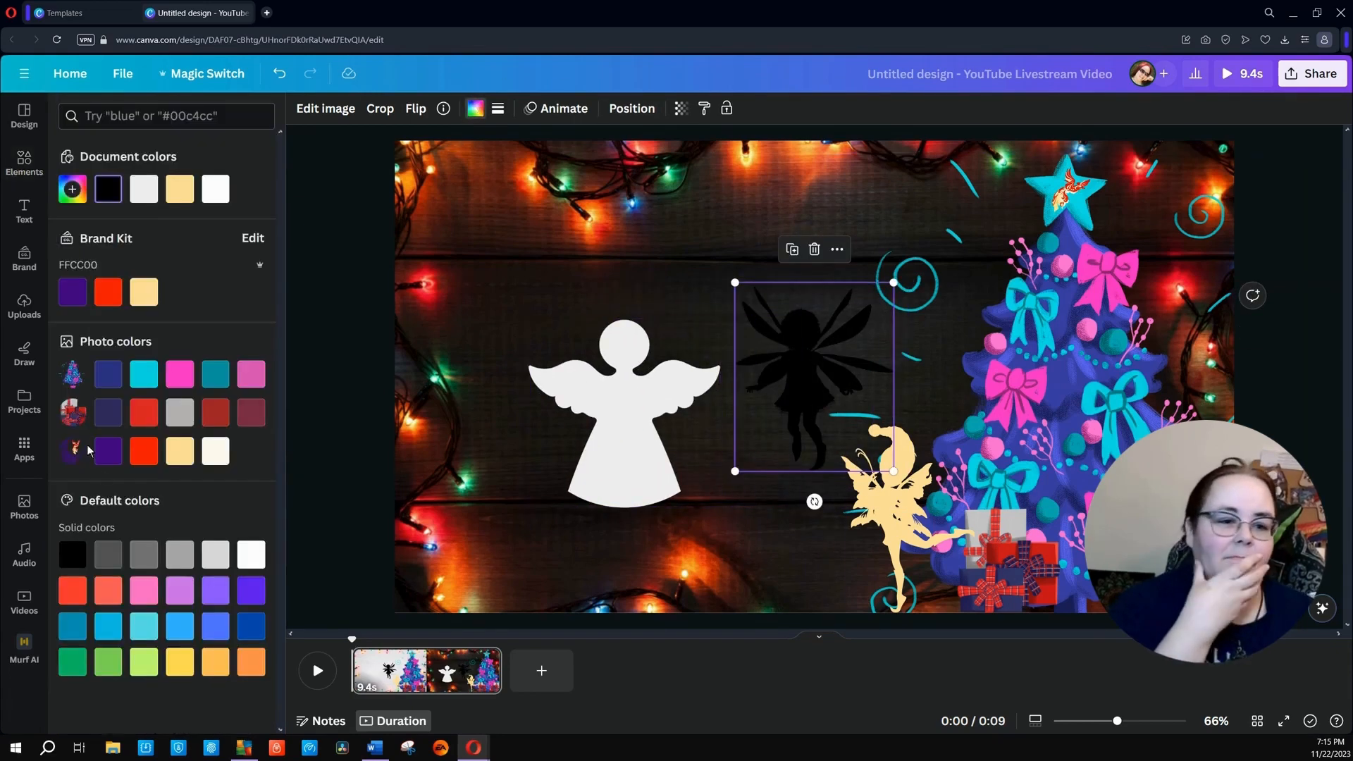
click(72, 292)
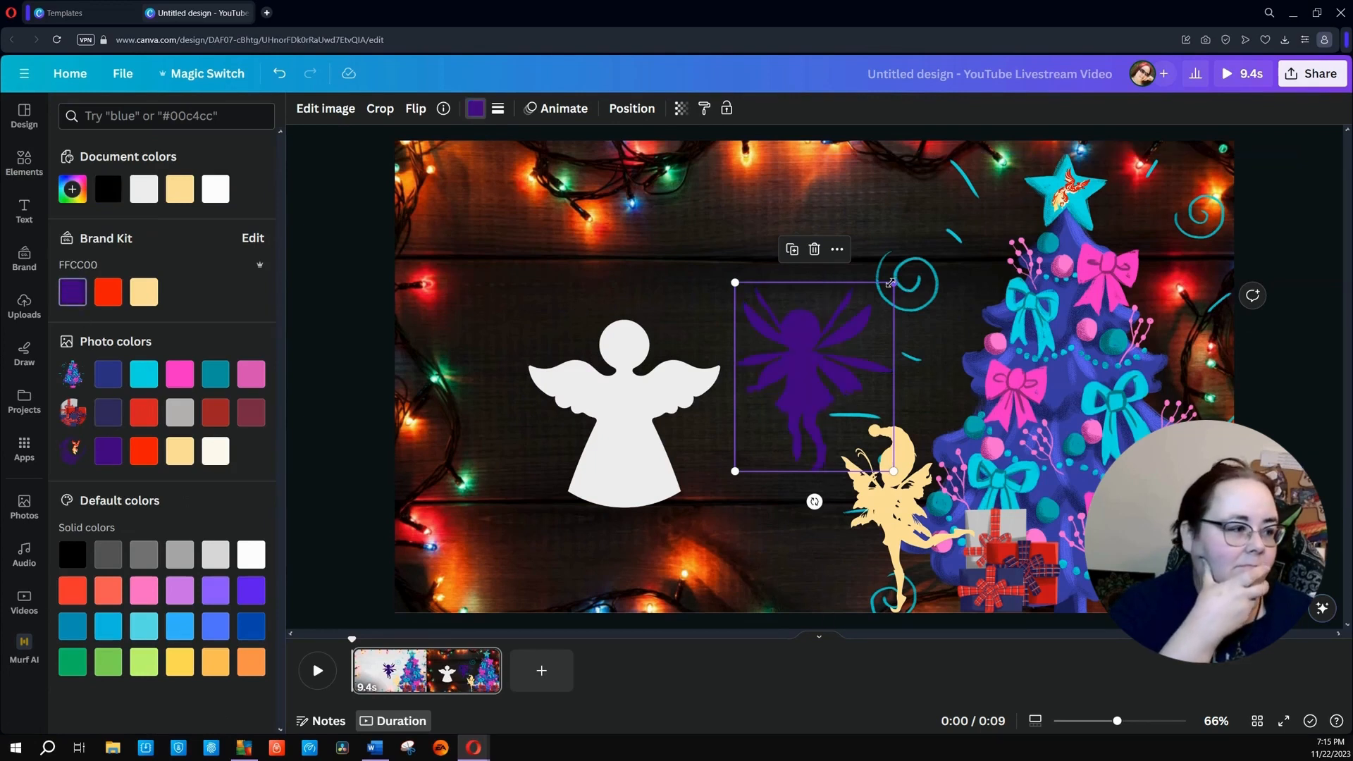
mouse_move(894, 282)
mouse_down()
mouse_move(803, 348)
mouse_move(800, 399)
mouse_move(826, 388)
mouse_move(883, 295)
mouse_up()
click(108, 292)
drag(782, 410, 843, 509)
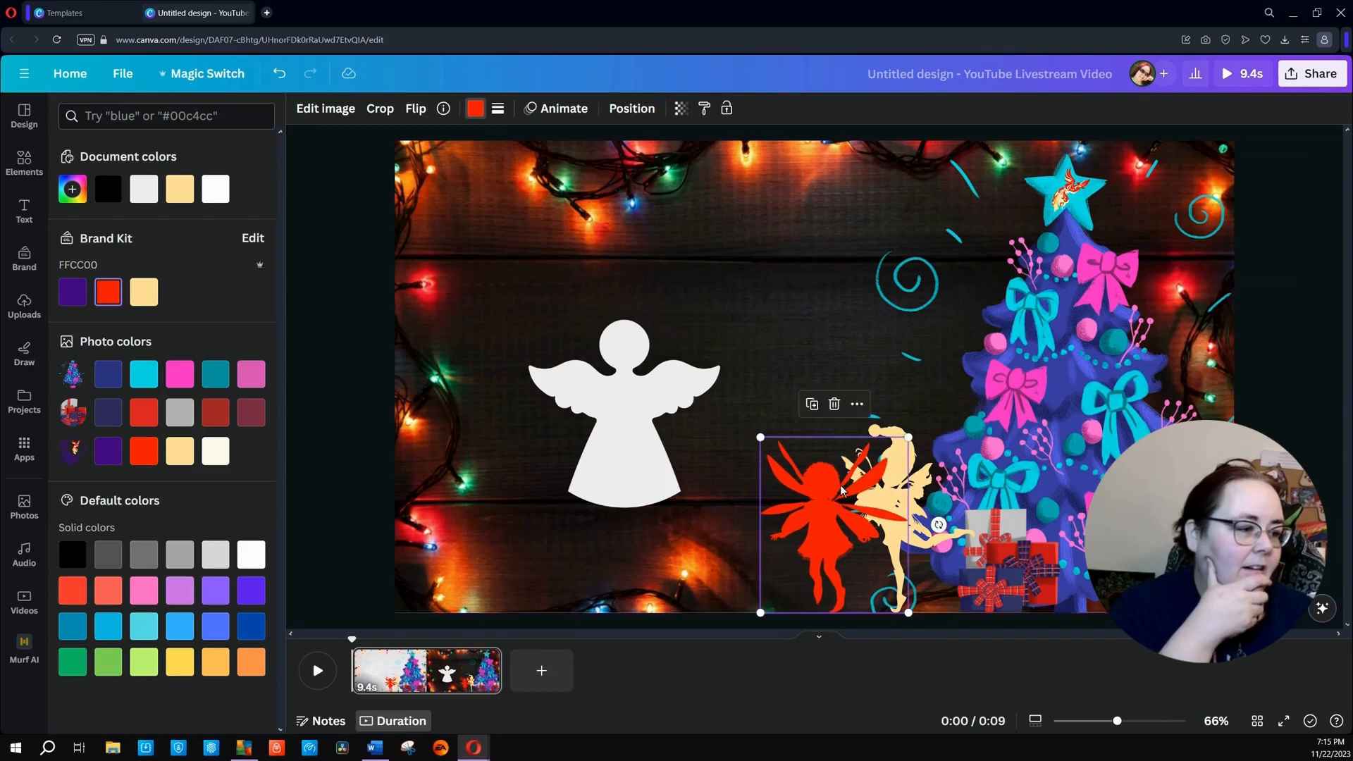
Recolour the angel with the pale yellow brand colour, shrink it to ornament size and place it in the middle of the Christmas tree.
click(642, 421)
drag(641, 421, 663, 454)
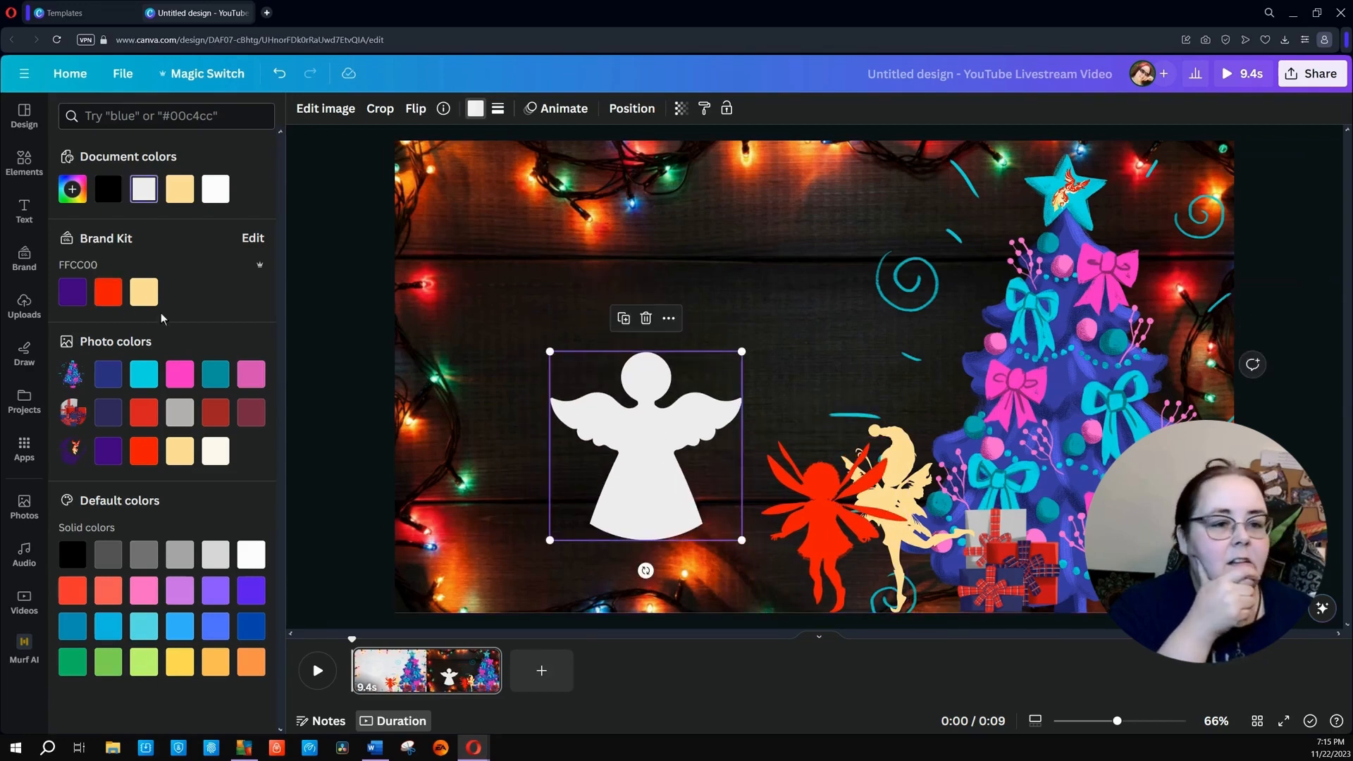
click(144, 291)
drag(741, 351, 1071, 384)
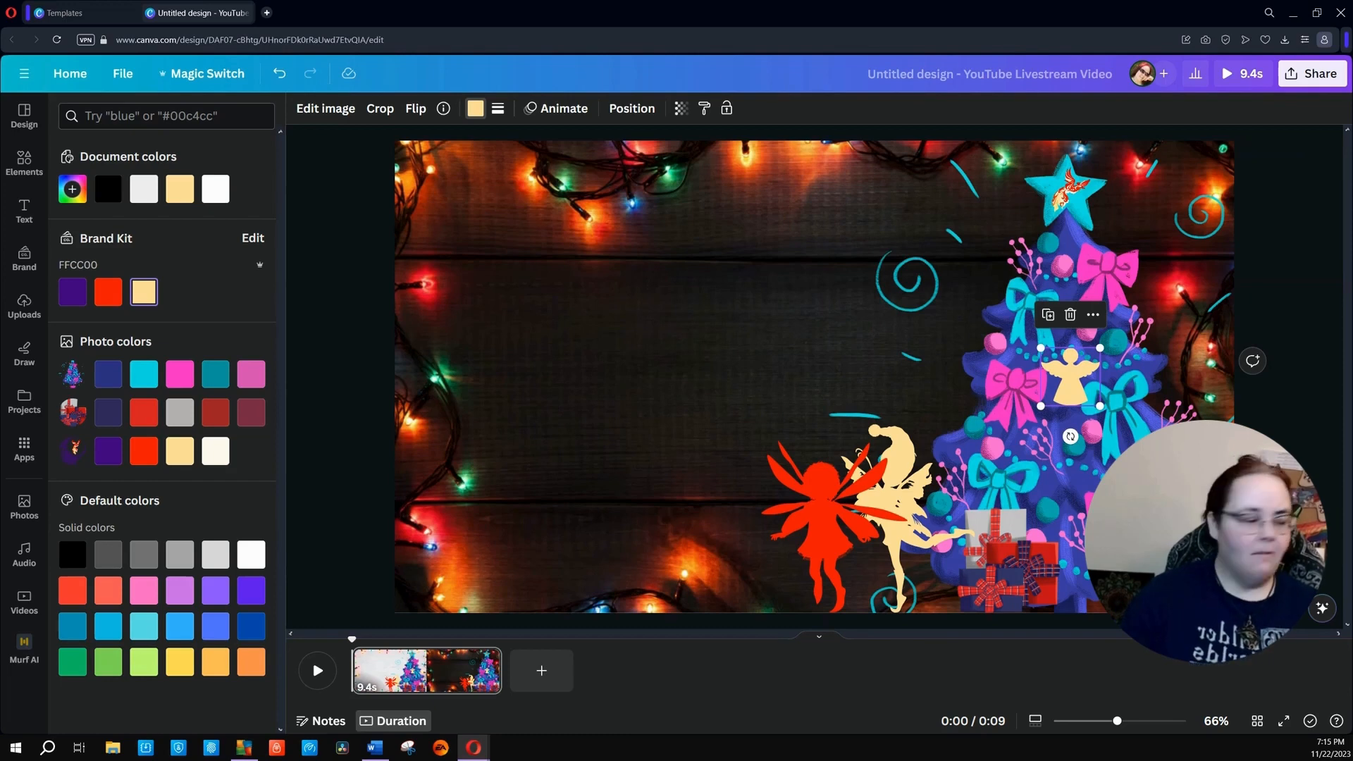
Move the pale yellow angel up the Christmas tree to just below the star.
drag(1072, 383, 1068, 241)
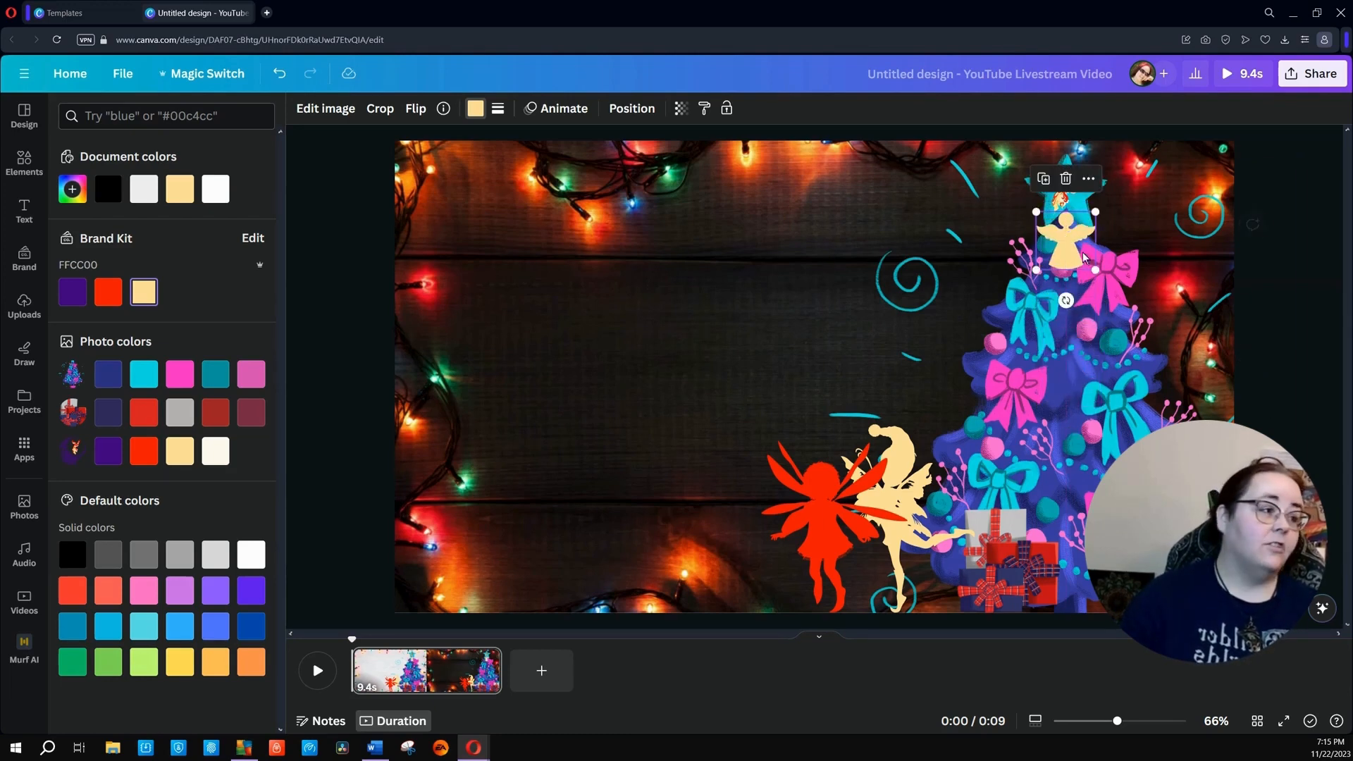
click(1304, 343)
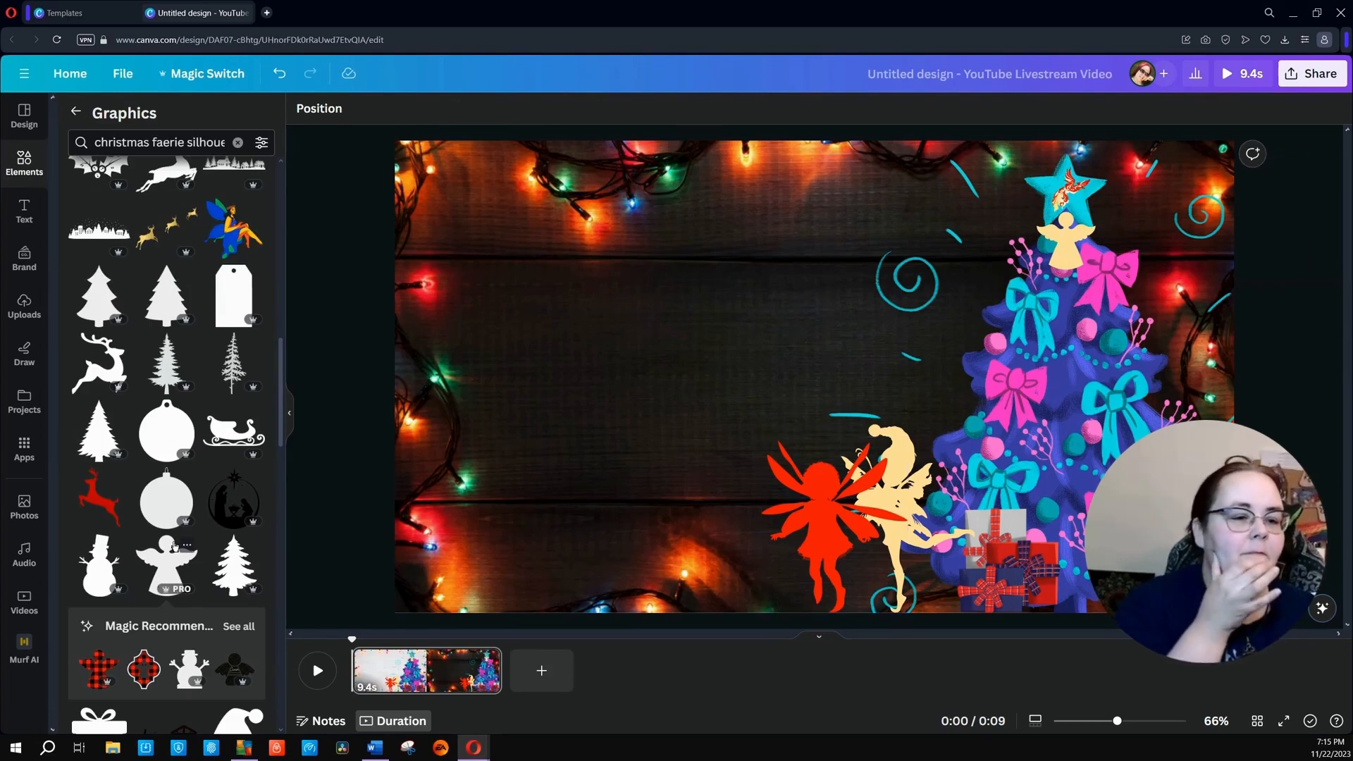
Search the graphics for "faerie silhouette" and add the slim standing fairy in profile with wings raised behind her.
scroll(175, 494, up, 5)
drag(150, 141, 103, 138)
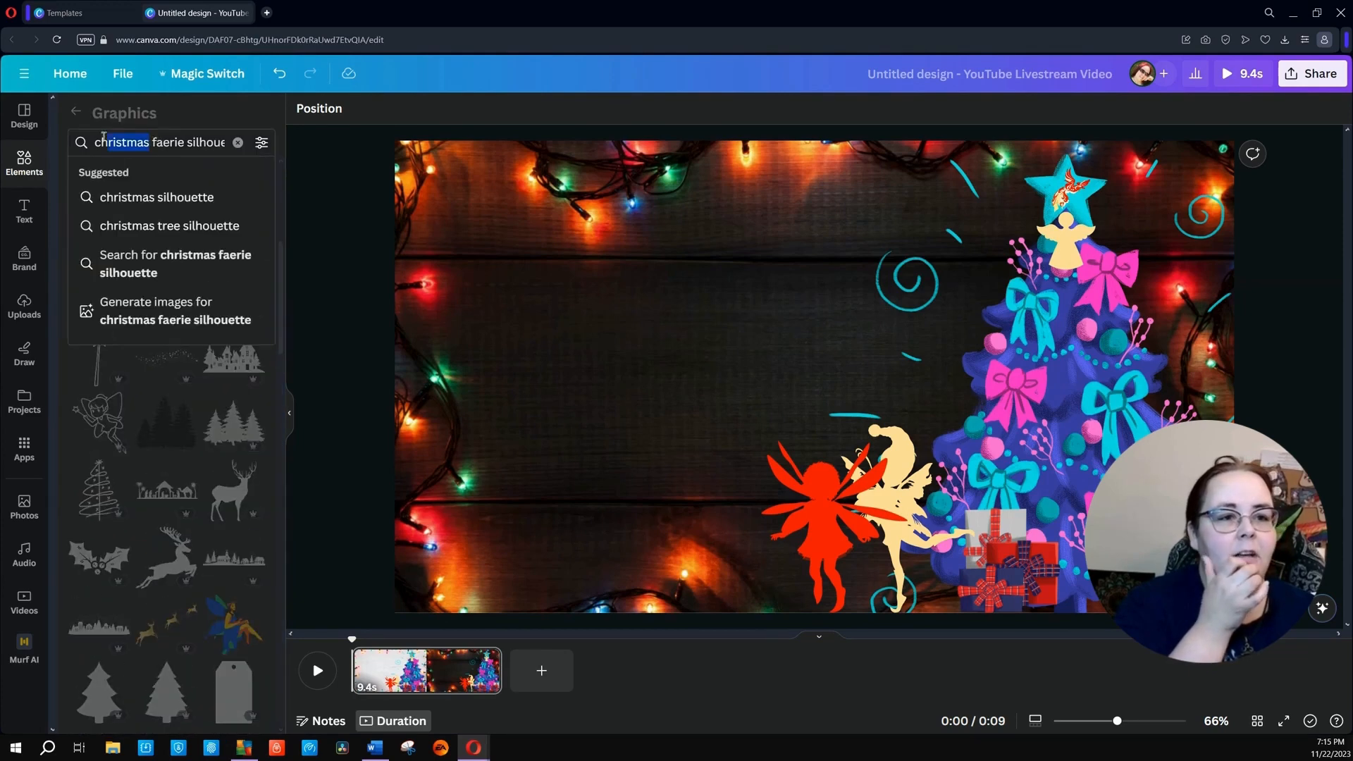
key(BackSpace)
key(Return)
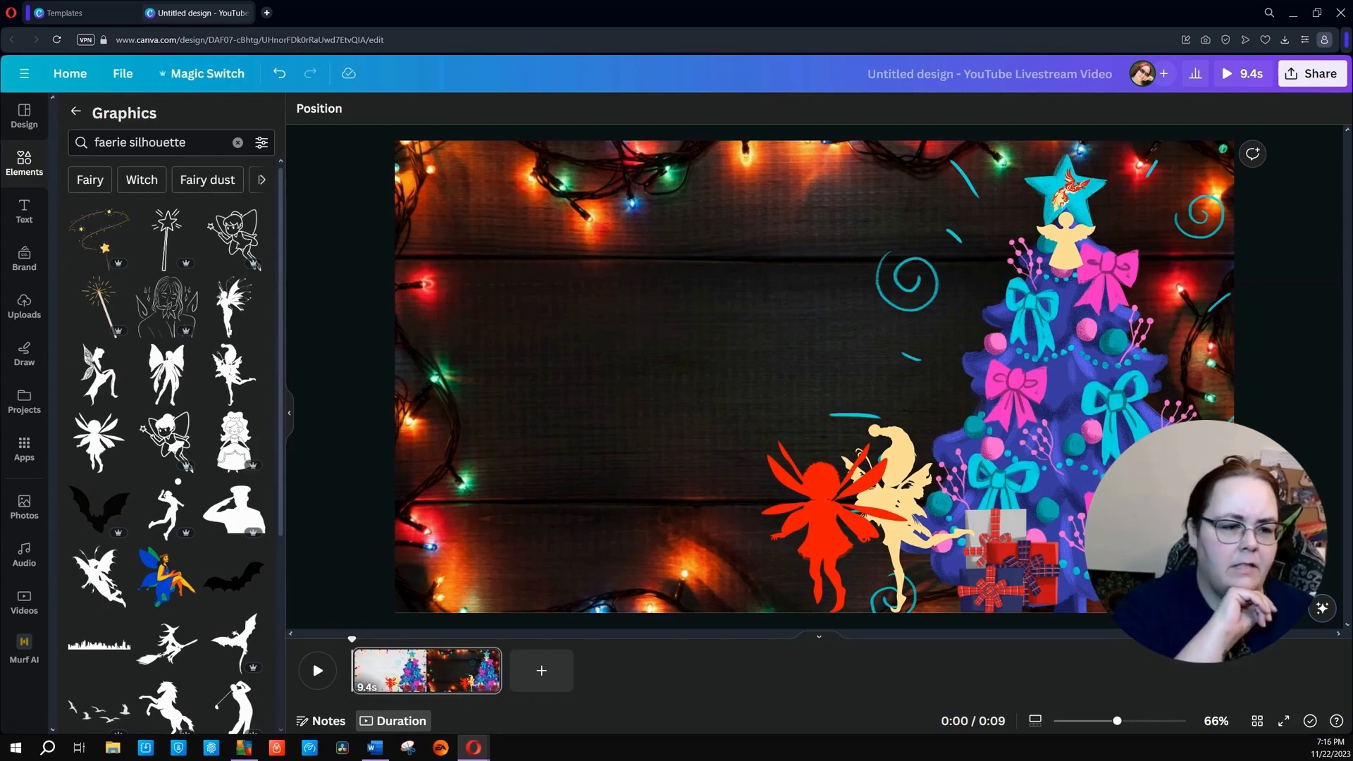
click(240, 319)
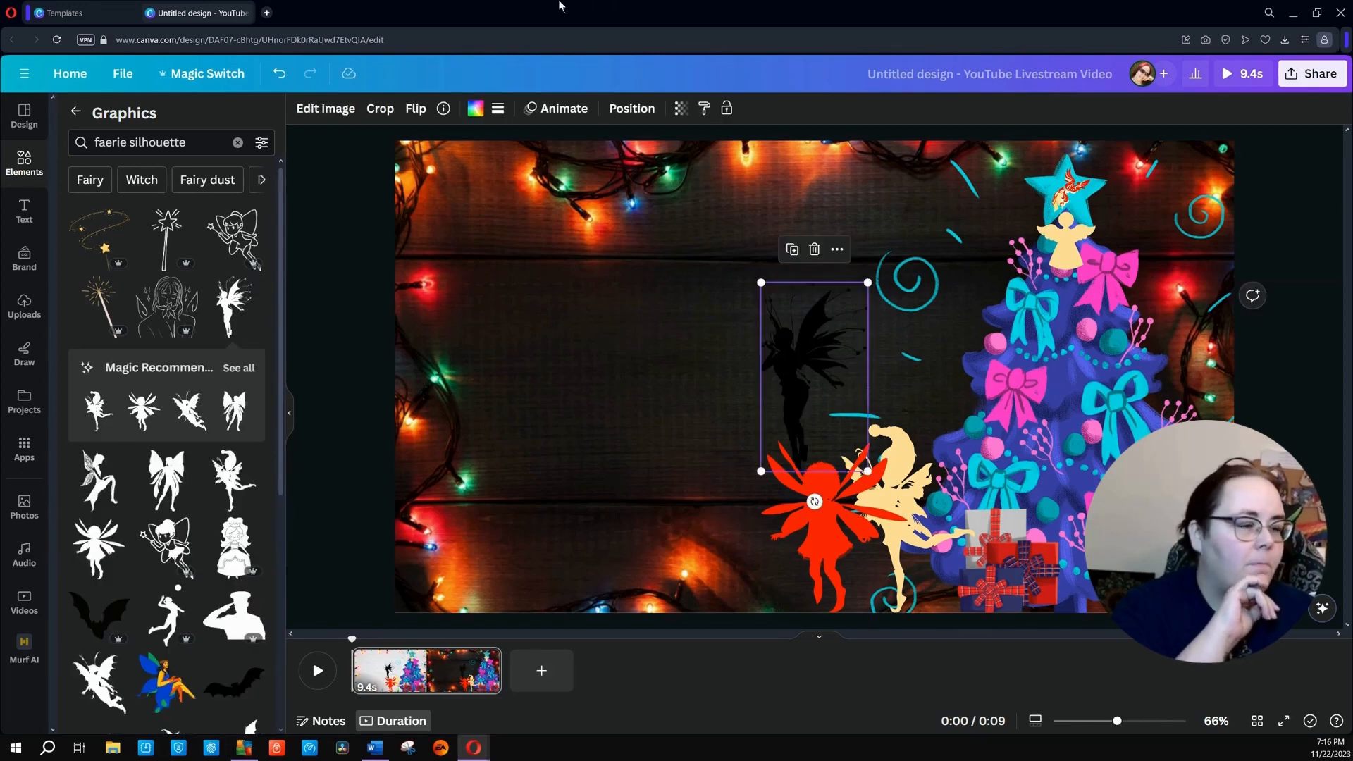
Recolour the black profile fairy with the purple brand colour and stand it at the page's bottom edge, left of the red fairy.
click(475, 108)
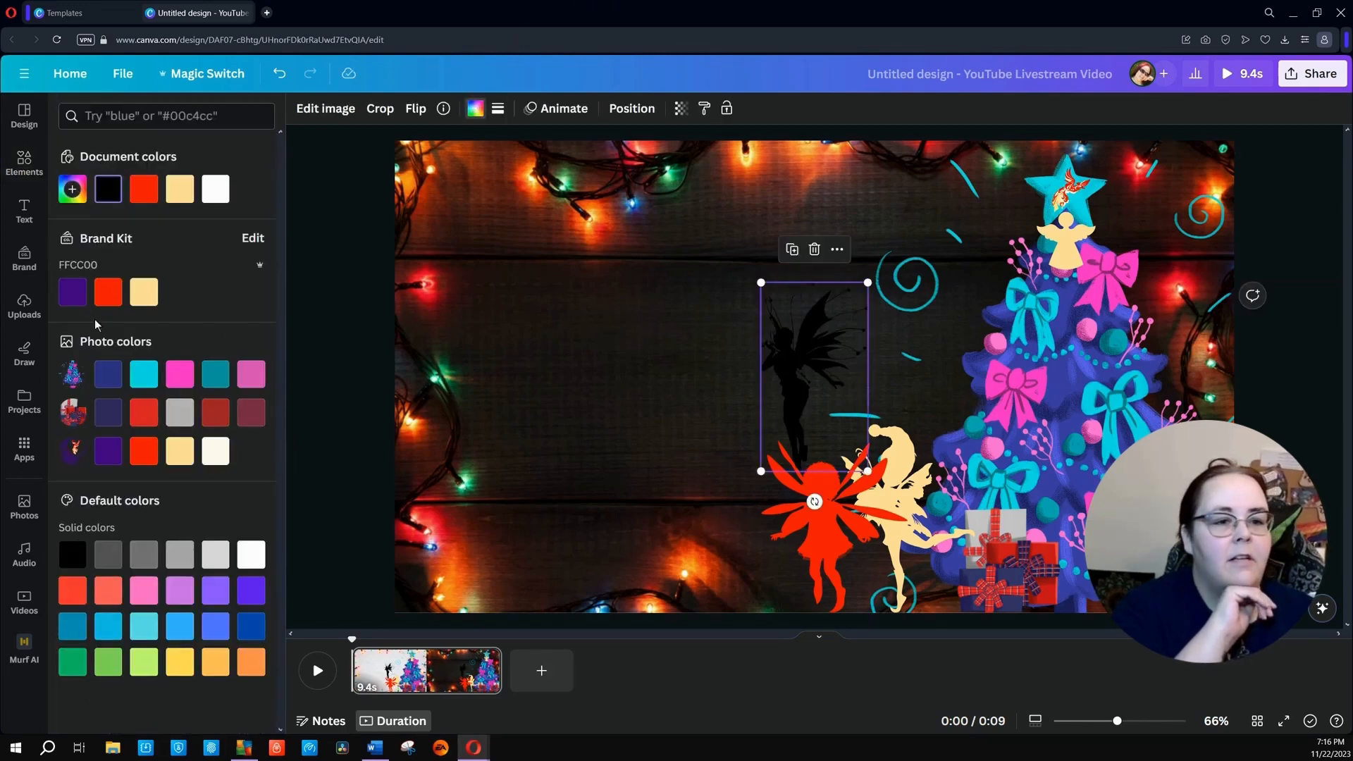
click(72, 292)
drag(786, 344, 740, 490)
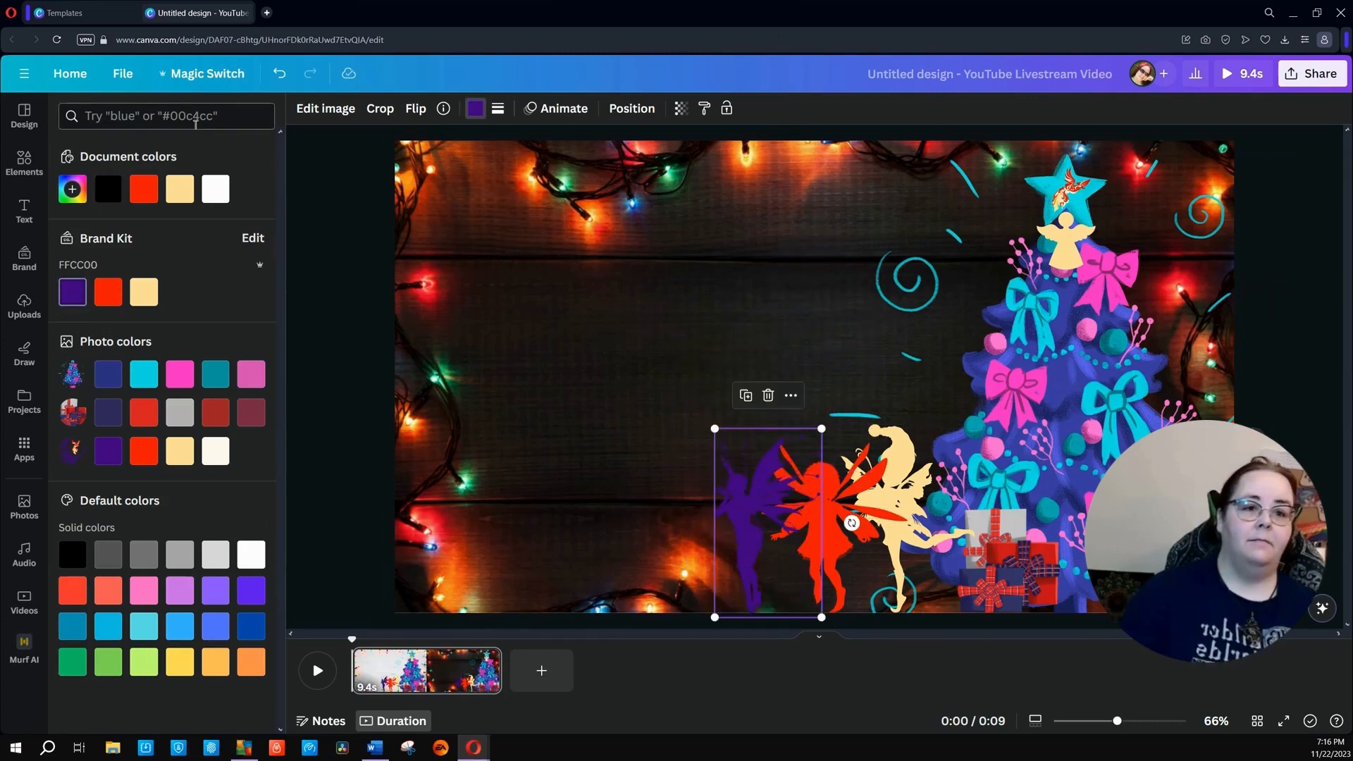
Search the elements for "sugar plum fairy" and show all the matching graphics.
click(14, 164)
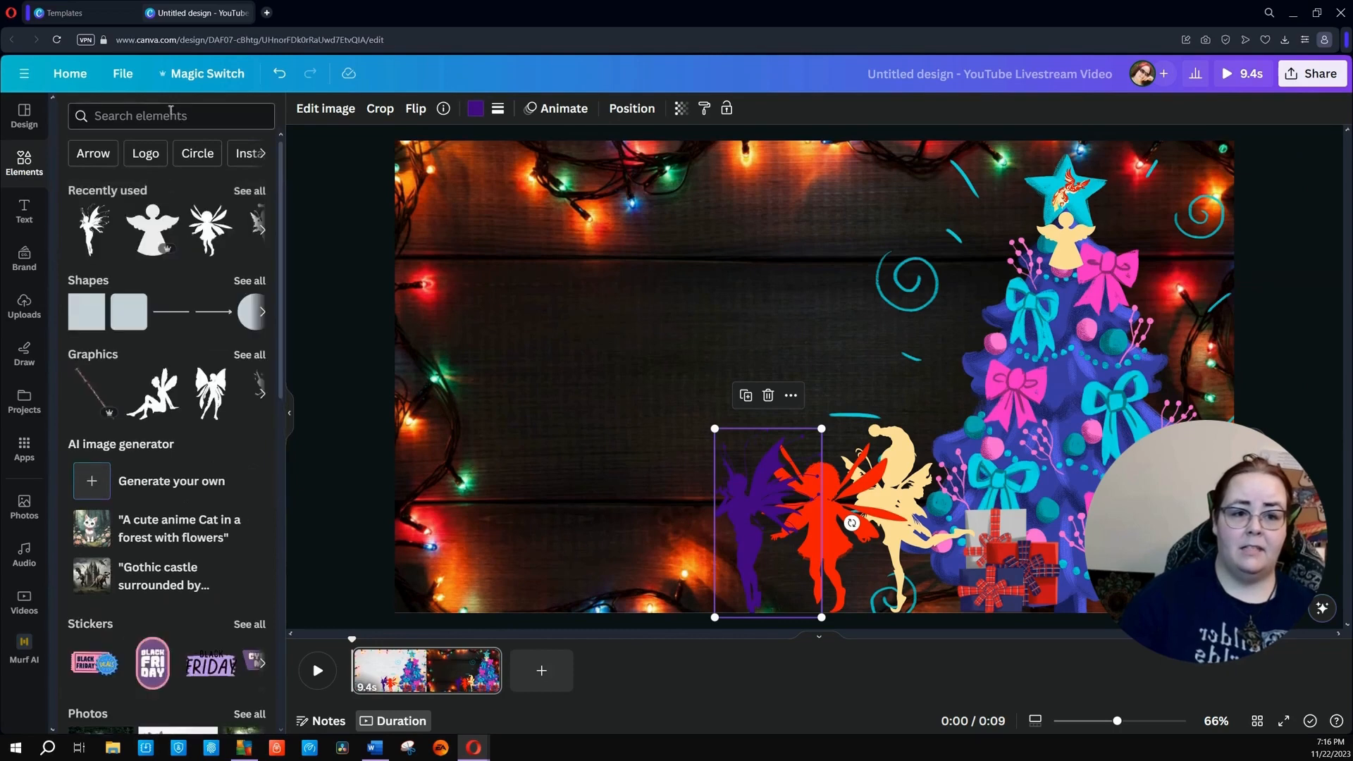
click(176, 116)
text(sugar plum fa)
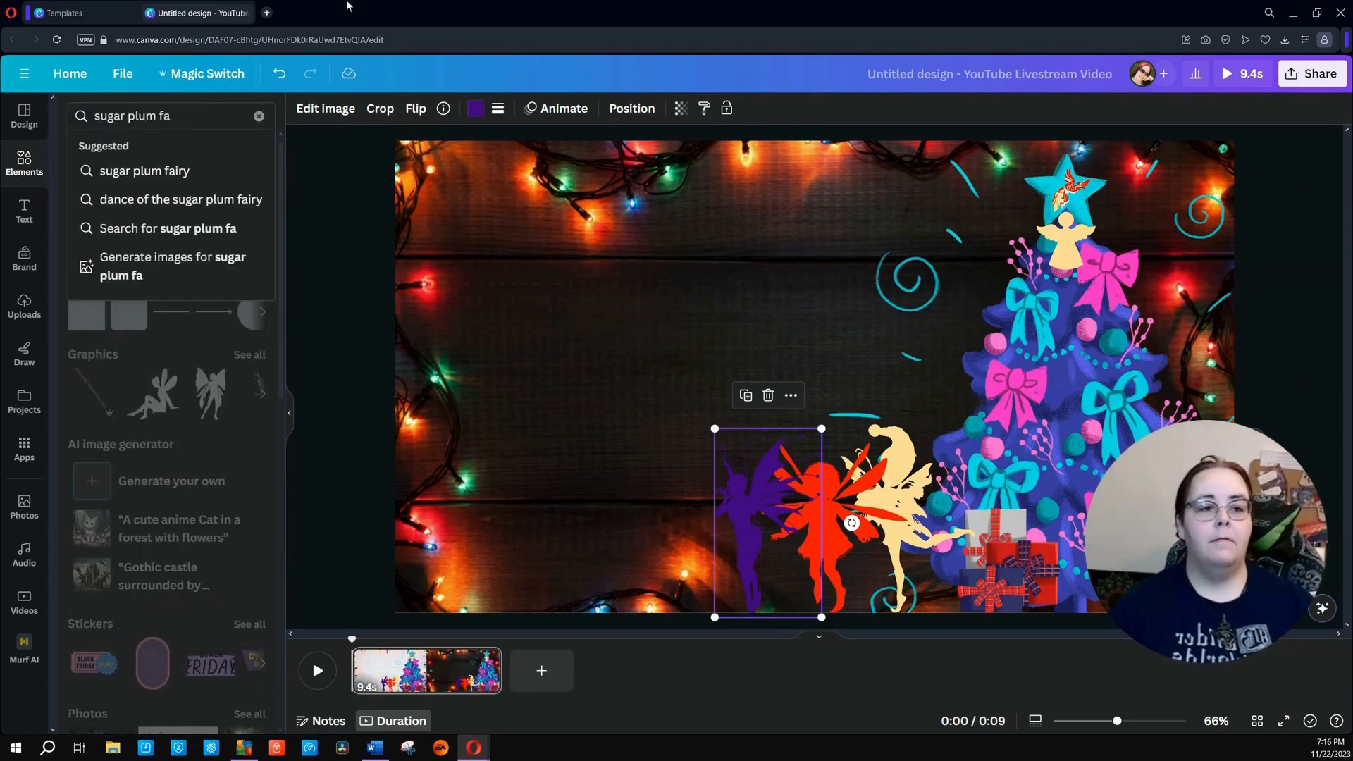
click(182, 171)
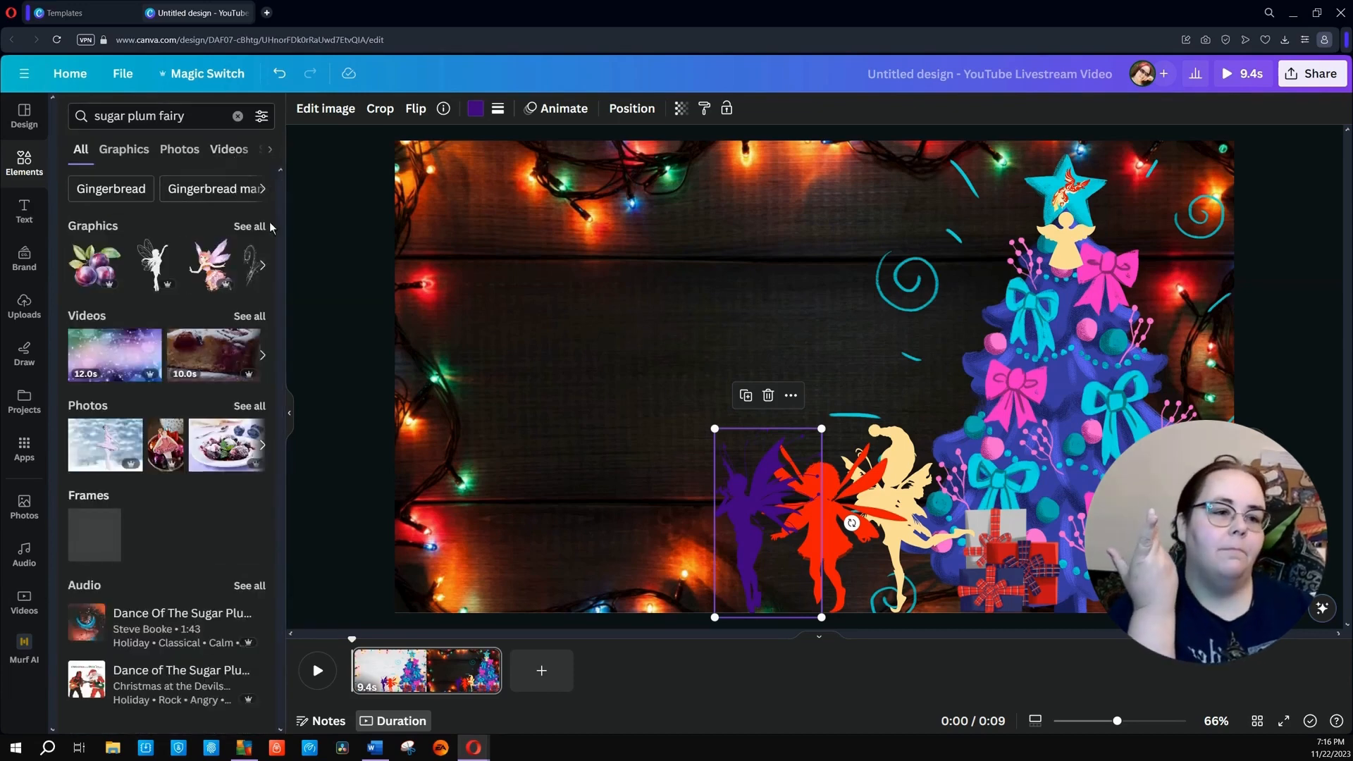
click(252, 230)
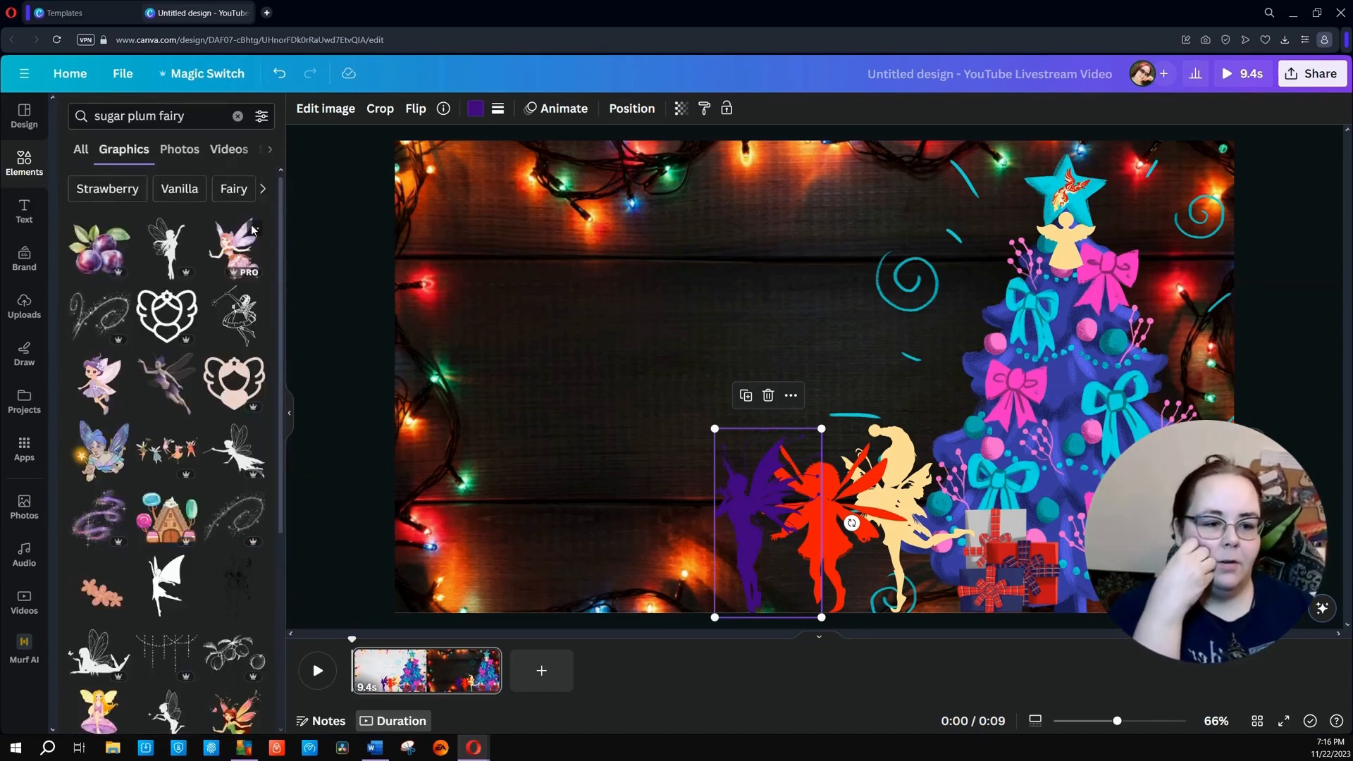
Add the short-dressed fairy silhouette with fine-lined wings from the results and place it low on the page, left of the purple fairy.
scroll(233, 282, down, 4)
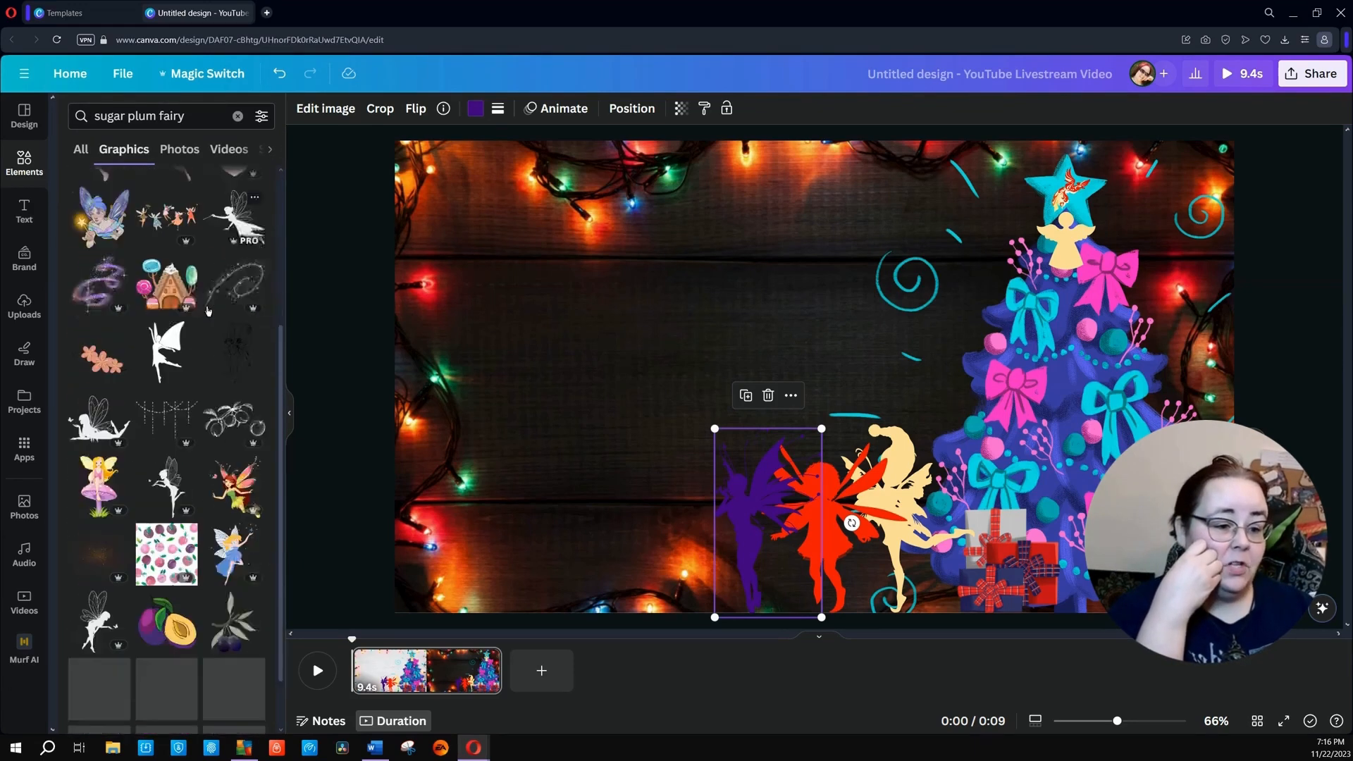
scroll(210, 305, down, 3)
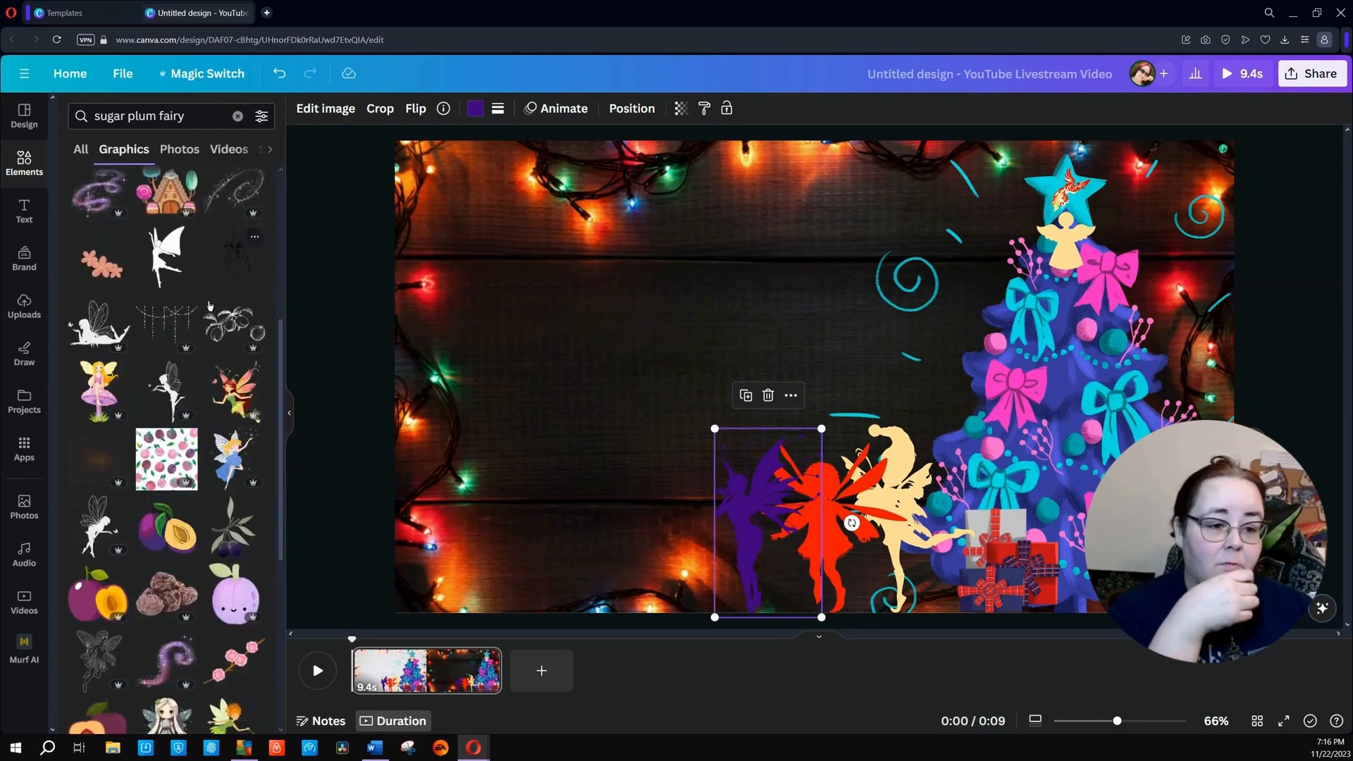
scroll(212, 301, down, 5)
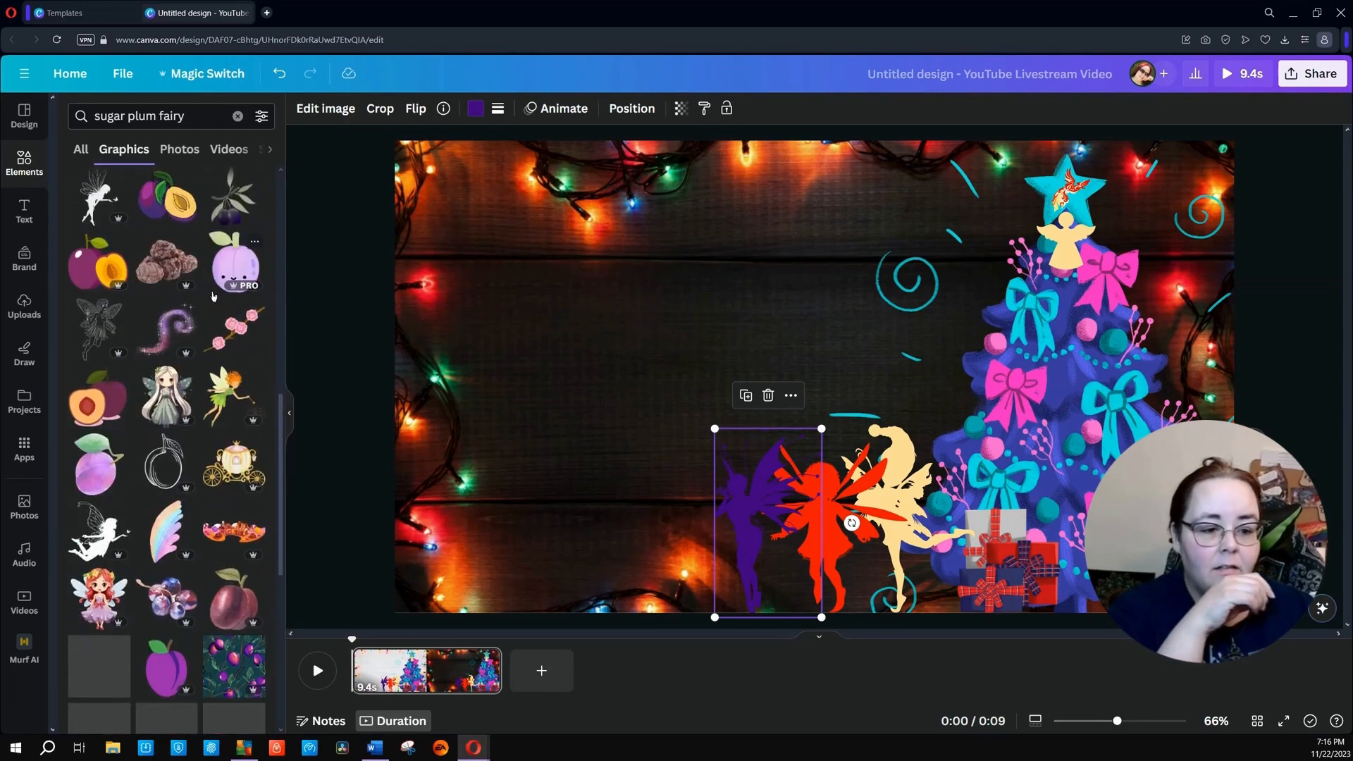
scroll(213, 296, down, 7)
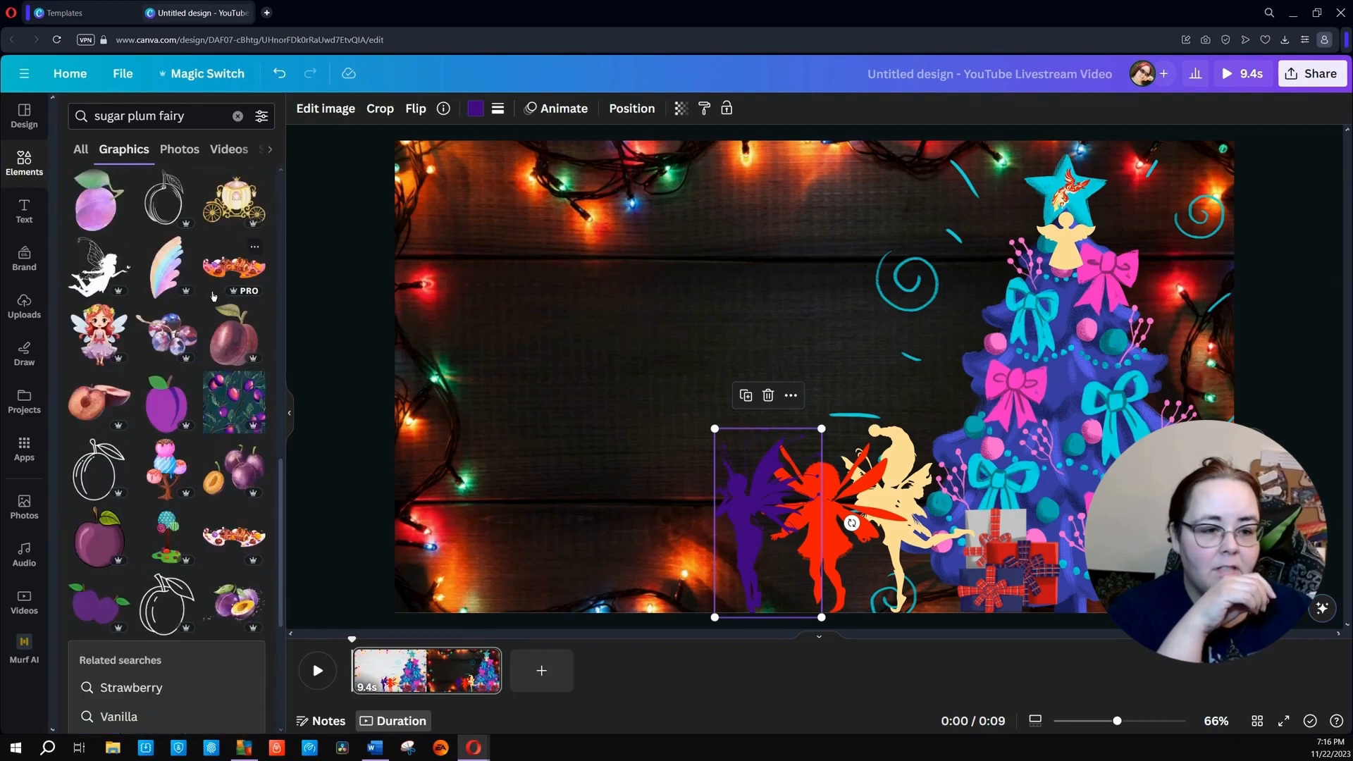
scroll(211, 295, down, 5)
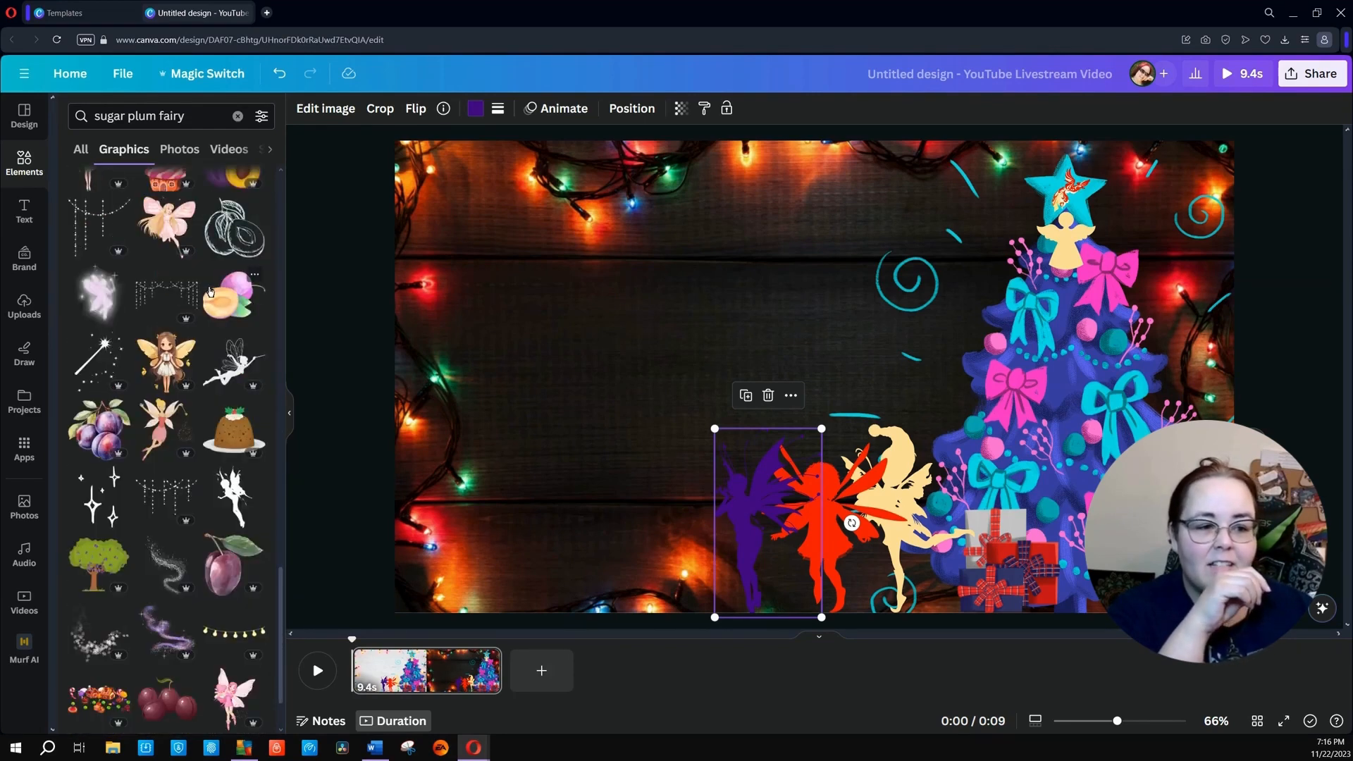
scroll(210, 291, down, 4)
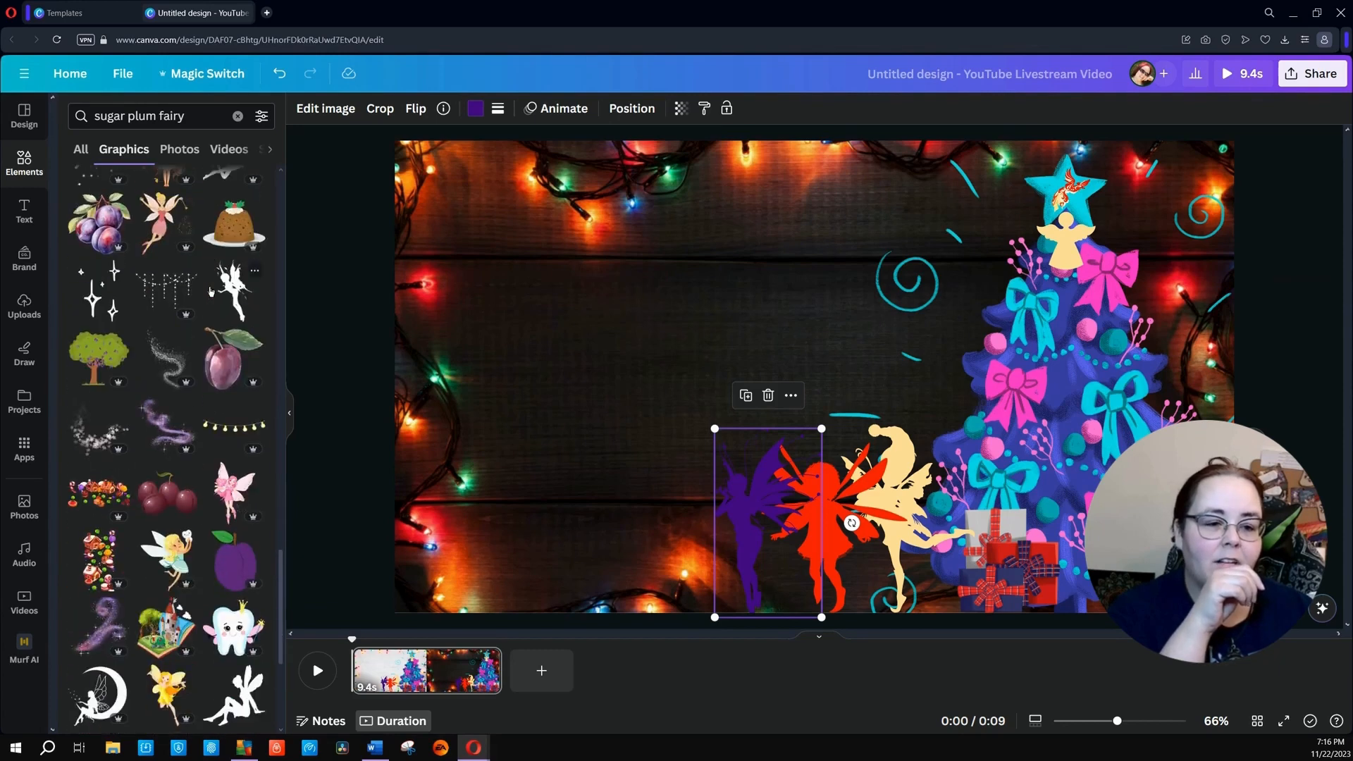
scroll(210, 289, down, 1)
scroll(209, 285, down, 5)
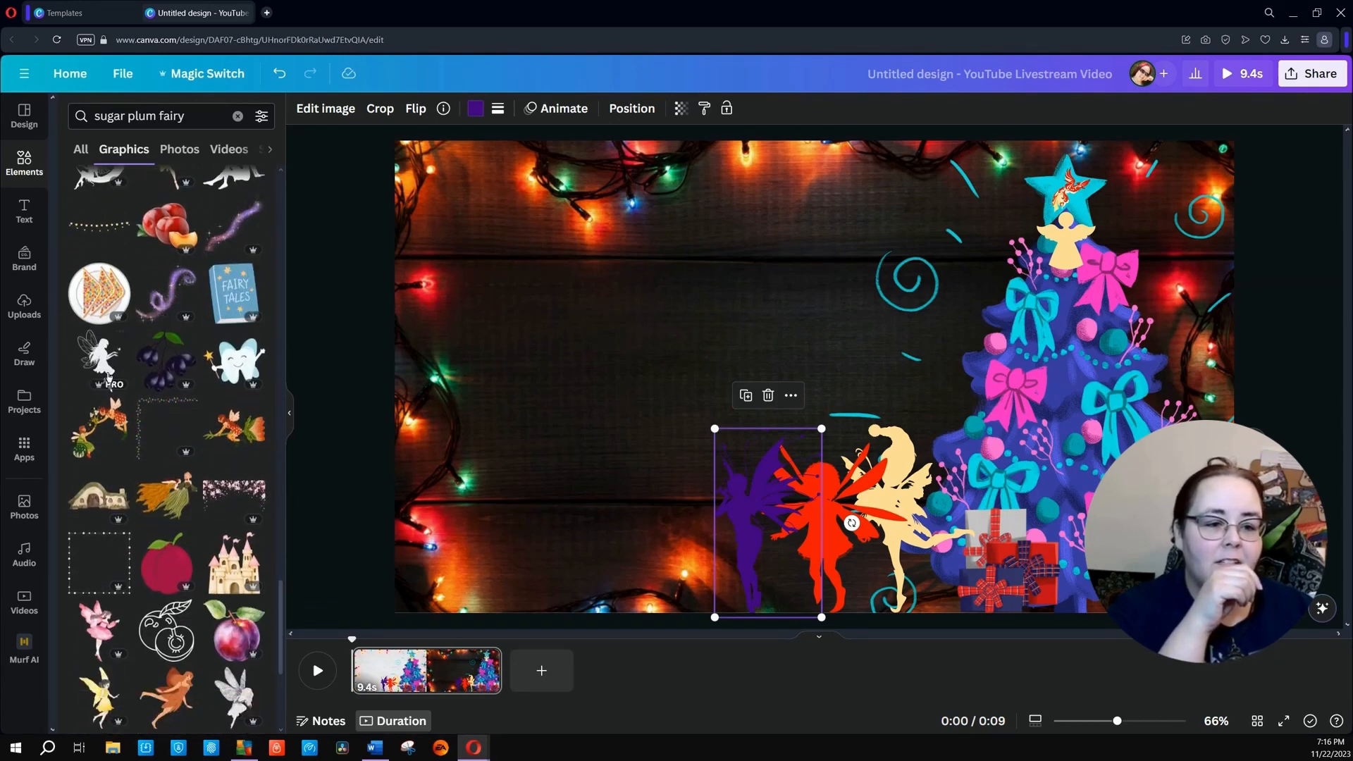
click(111, 359)
drag(845, 365, 685, 511)
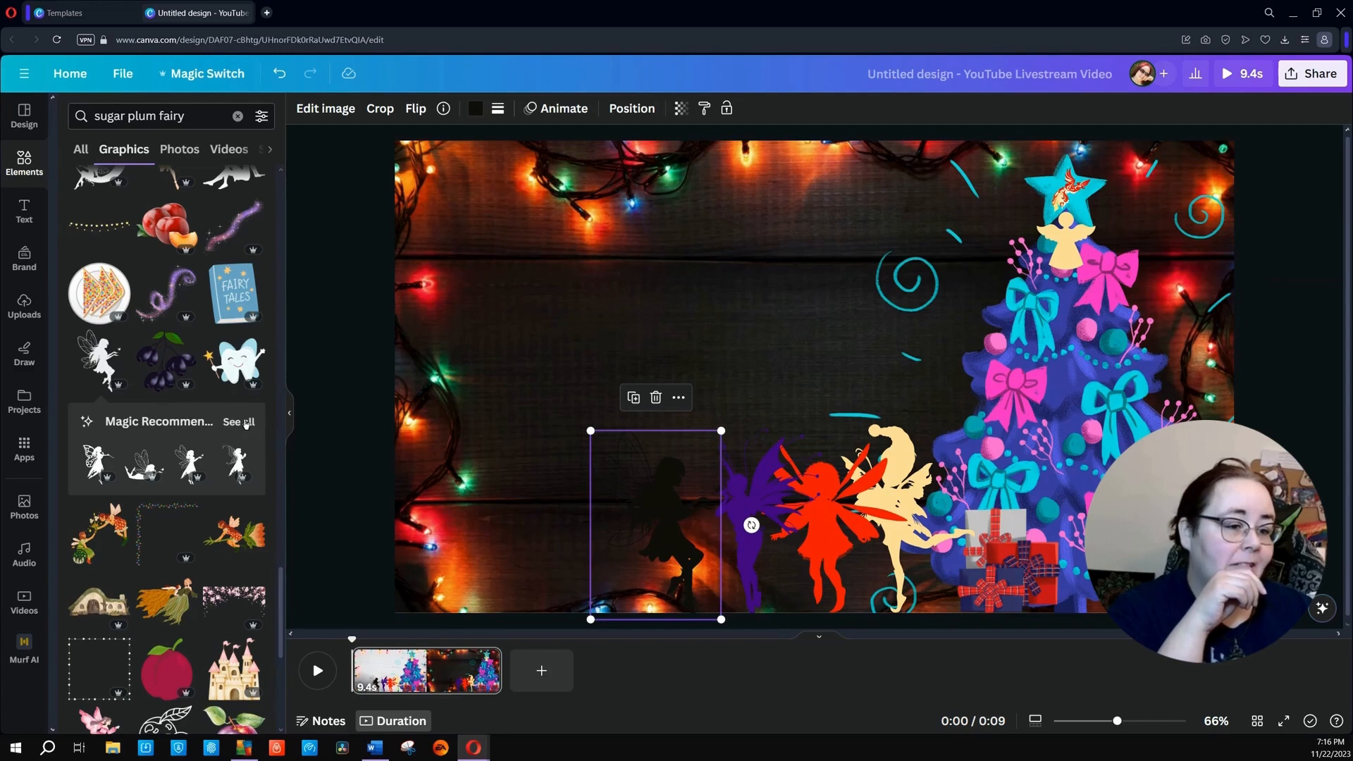
Add the dancing fairy with one raised arm from this fairy's full recommendations and stand it on the bottom edge, left of the dark fairy.
click(245, 423)
scroll(218, 421, down, 3)
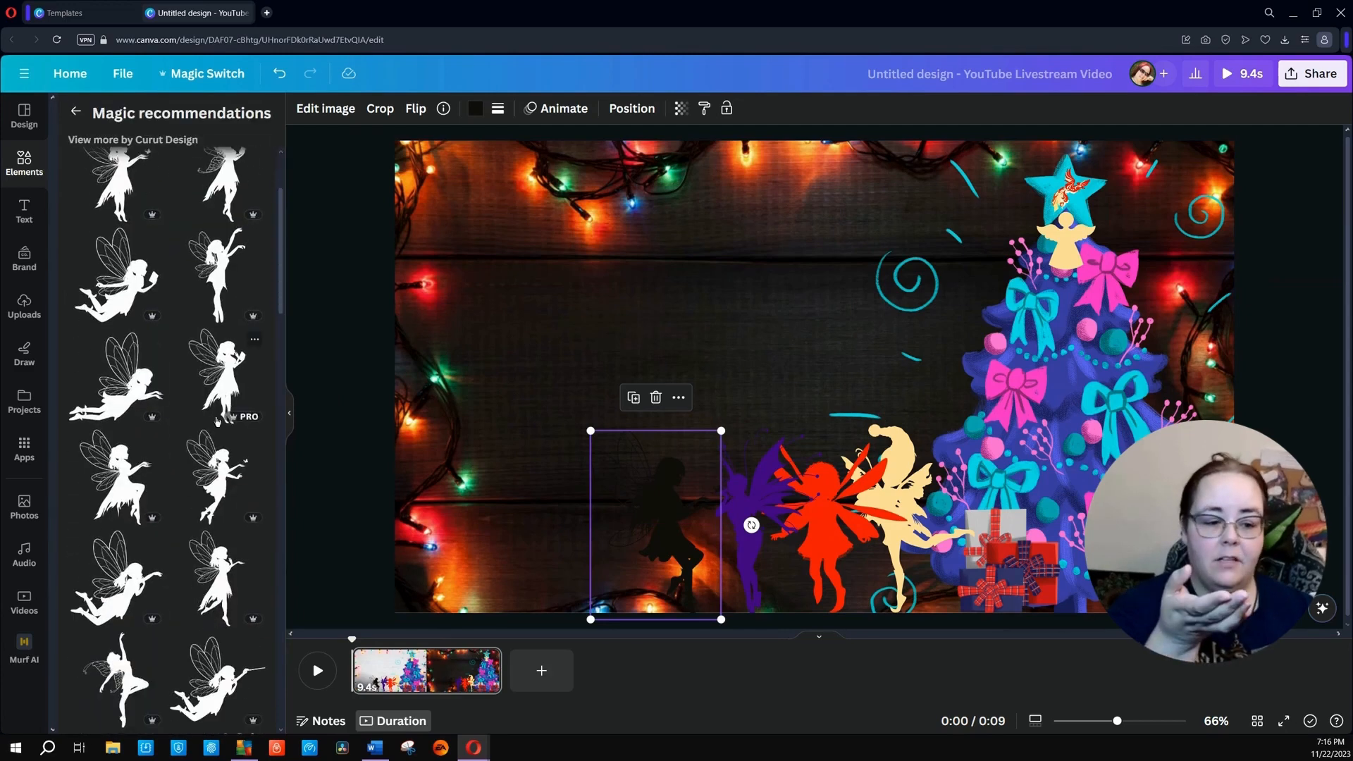
scroll(219, 421, down, 3)
scroll(220, 421, down, 3)
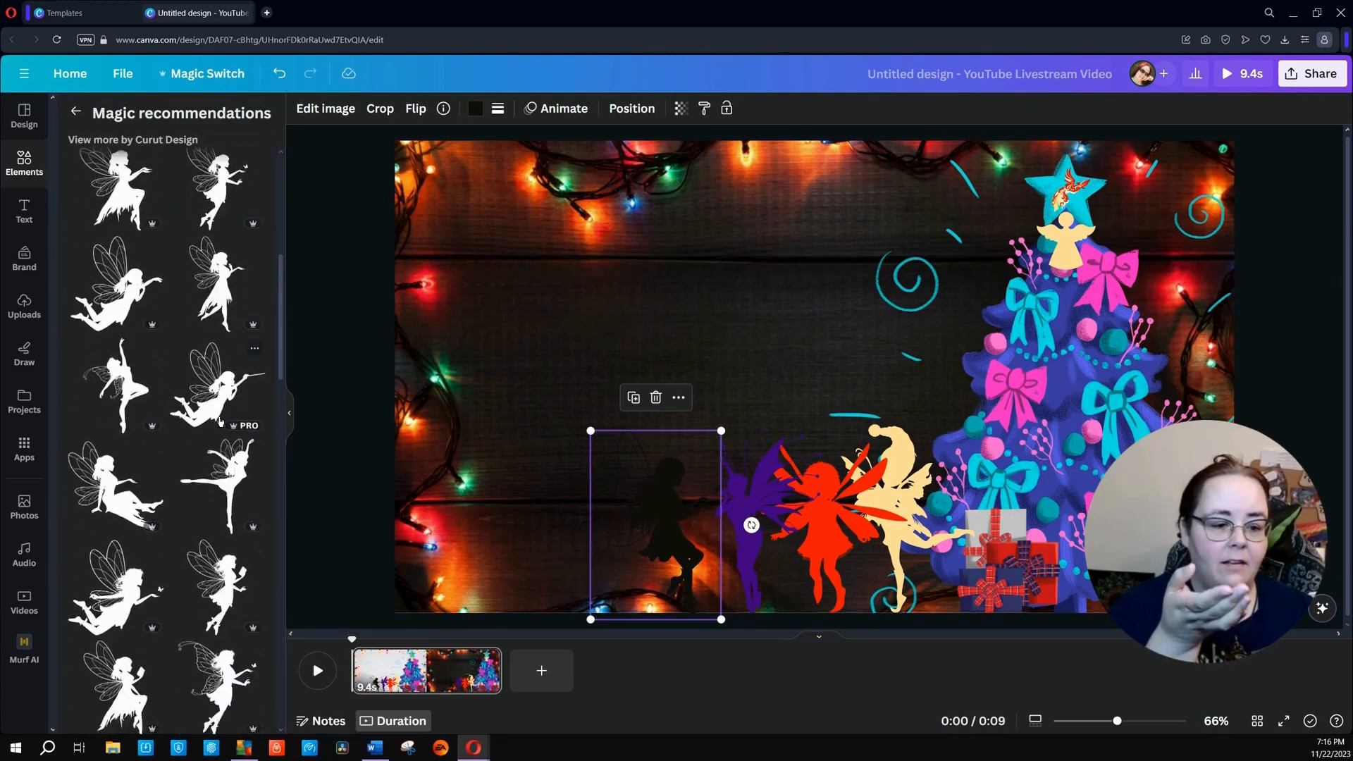
scroll(184, 557, up, 2)
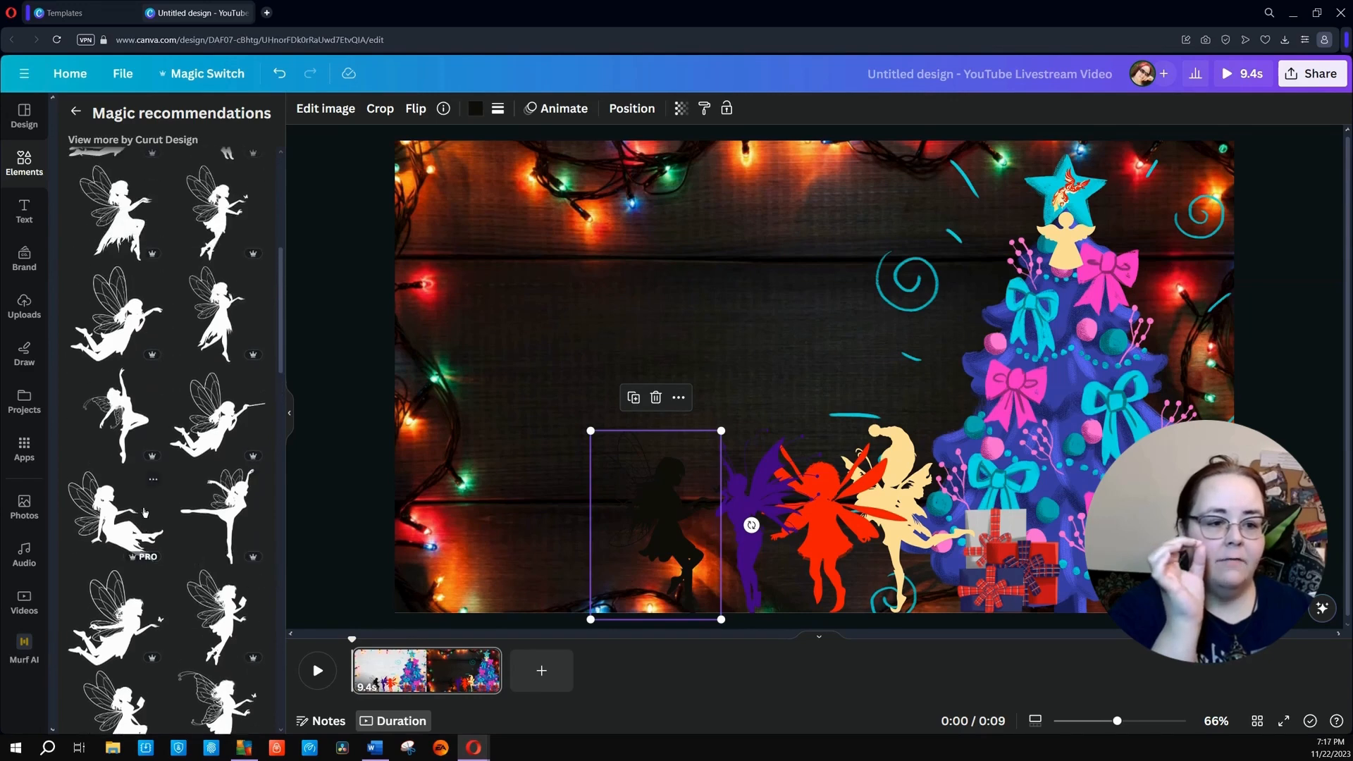
click(119, 410)
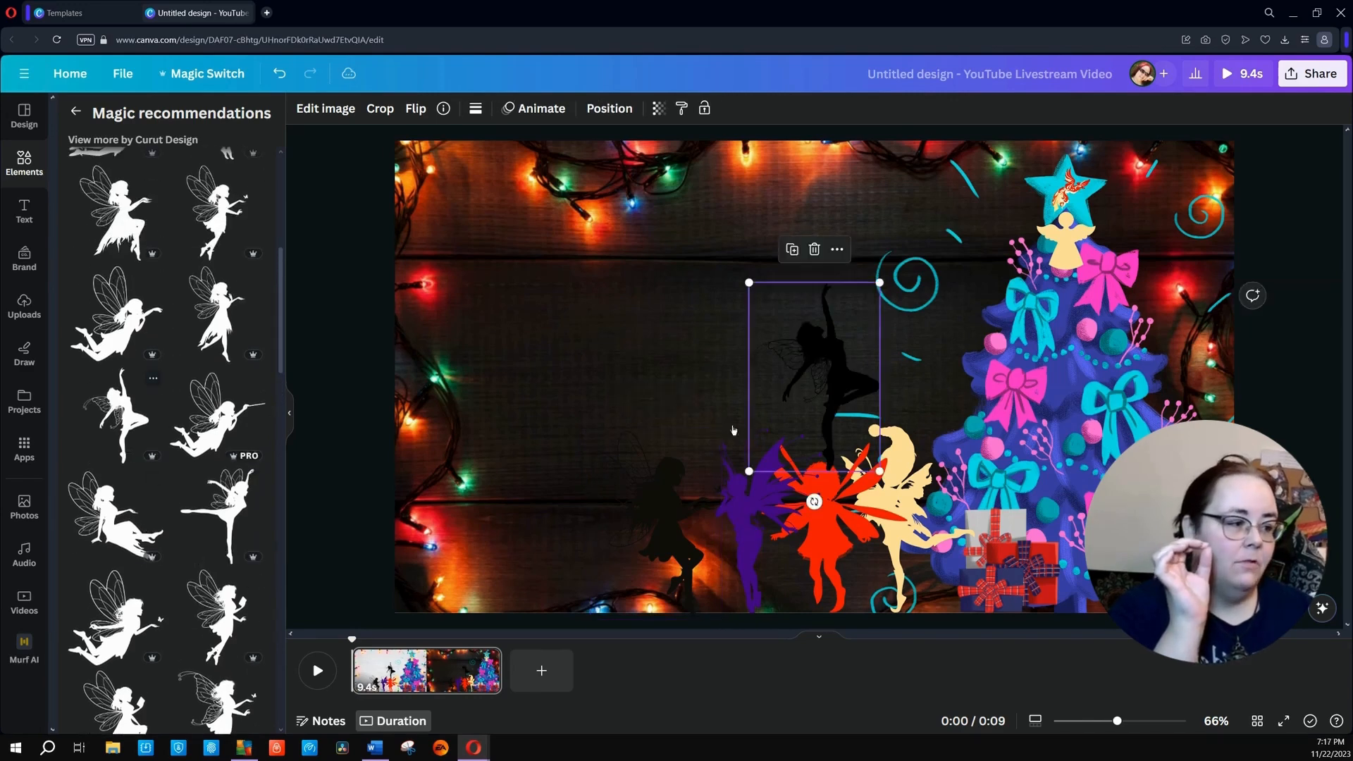
drag(814, 366, 546, 518)
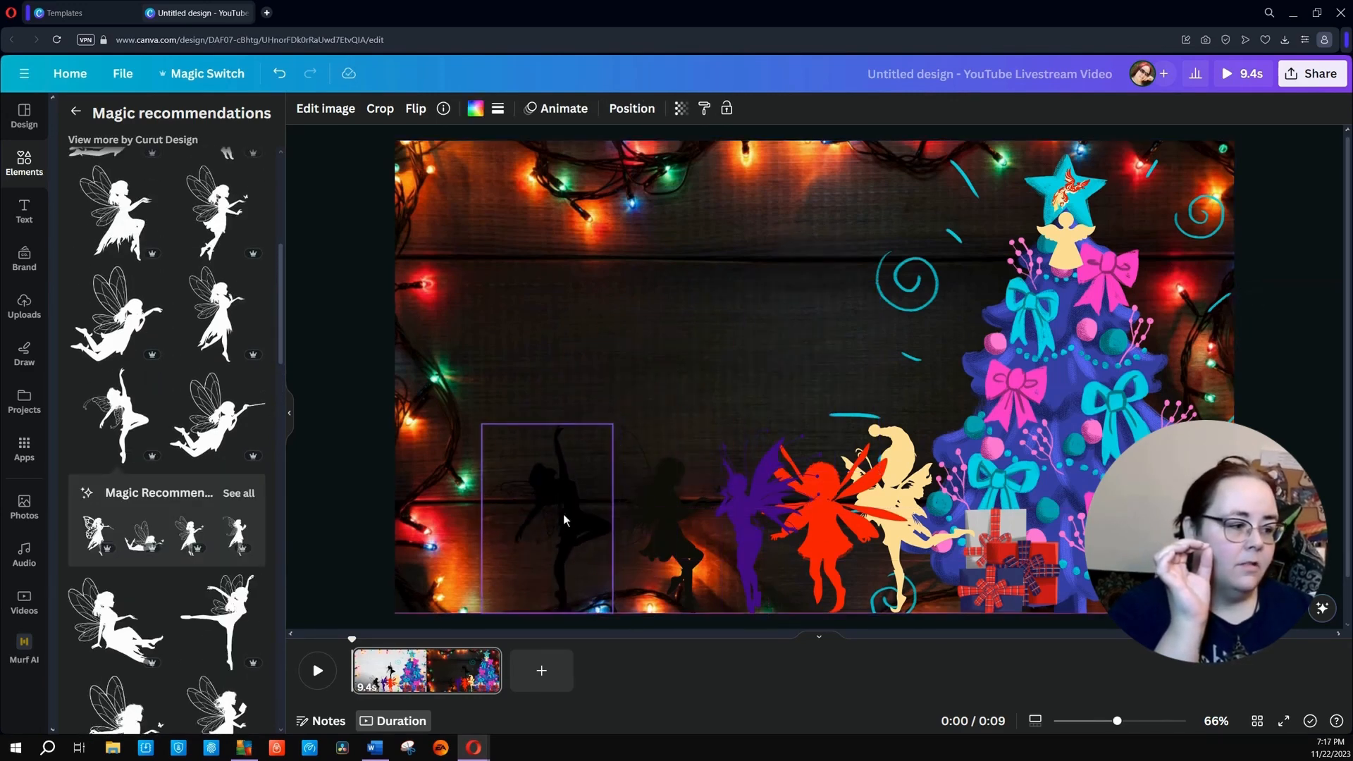
Recolour the dancing fairy with the red brand colour and the dark short-dressed fairy with the purple brand colour.
click(475, 108)
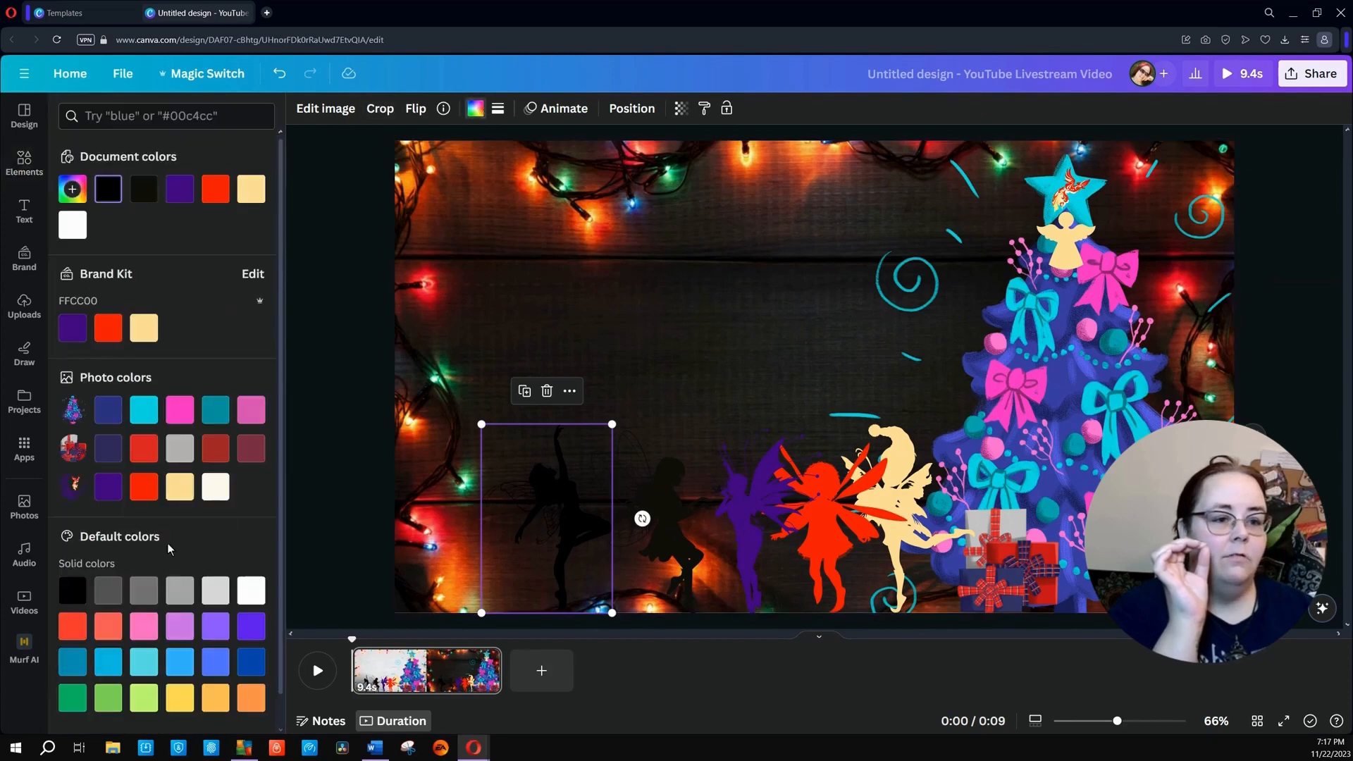
click(110, 325)
click(674, 559)
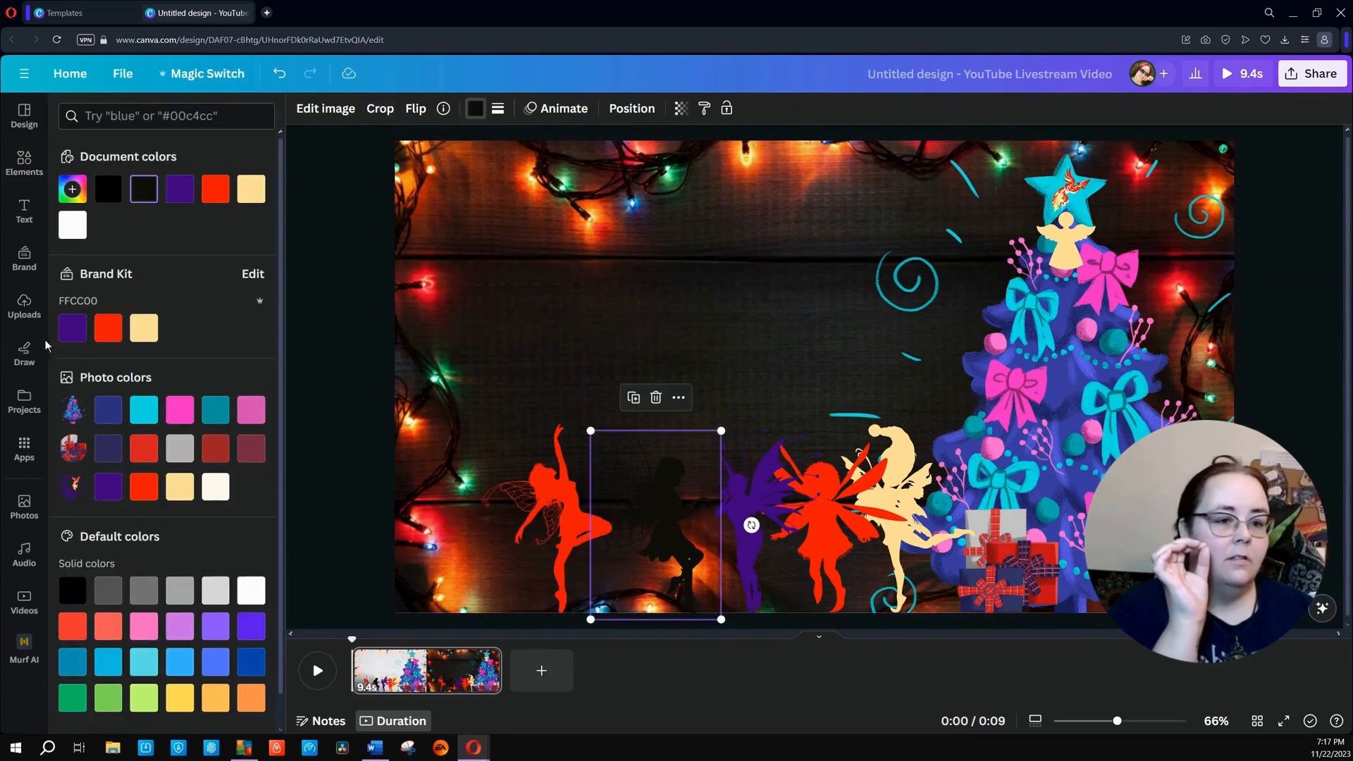
click(79, 334)
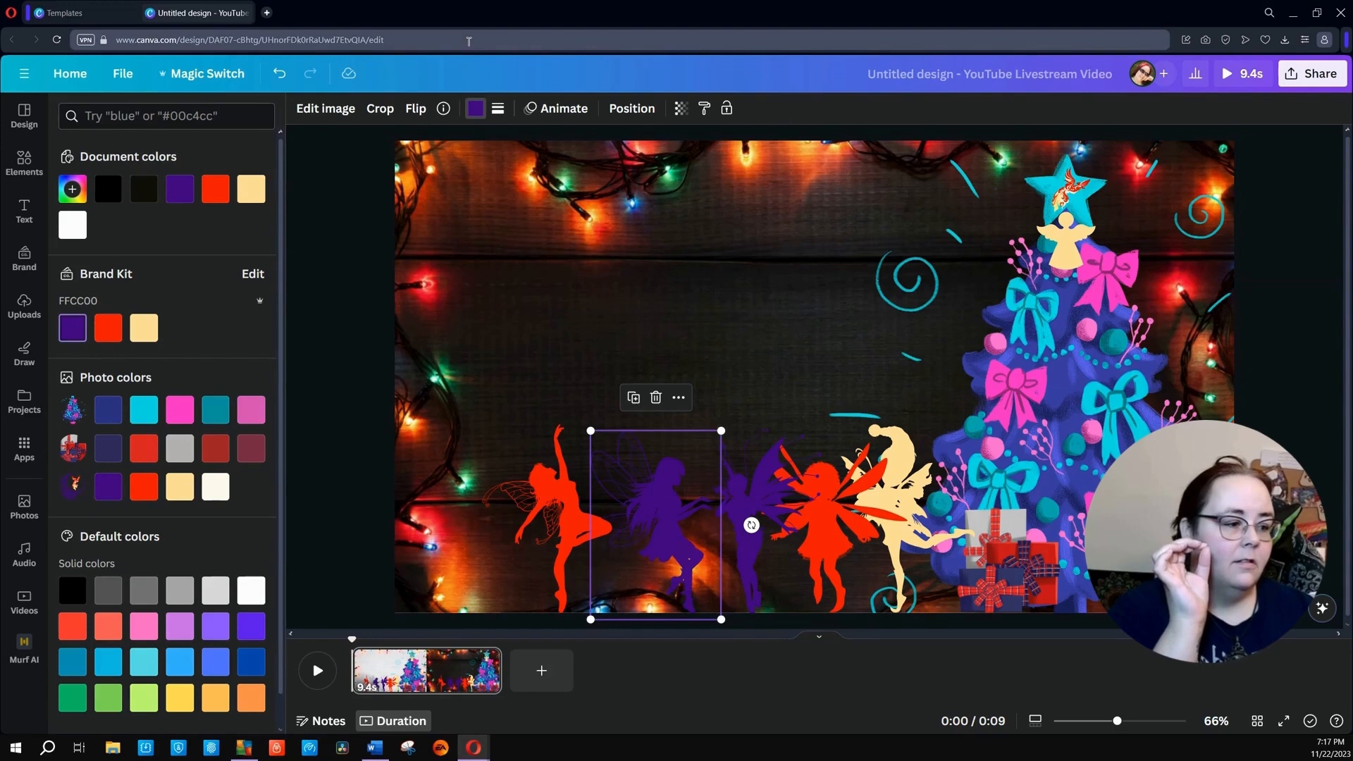
Flip the short-dressed purple fairy horizontally and move it to the bottom left corner of the page, beyond the red dancer.
click(418, 110)
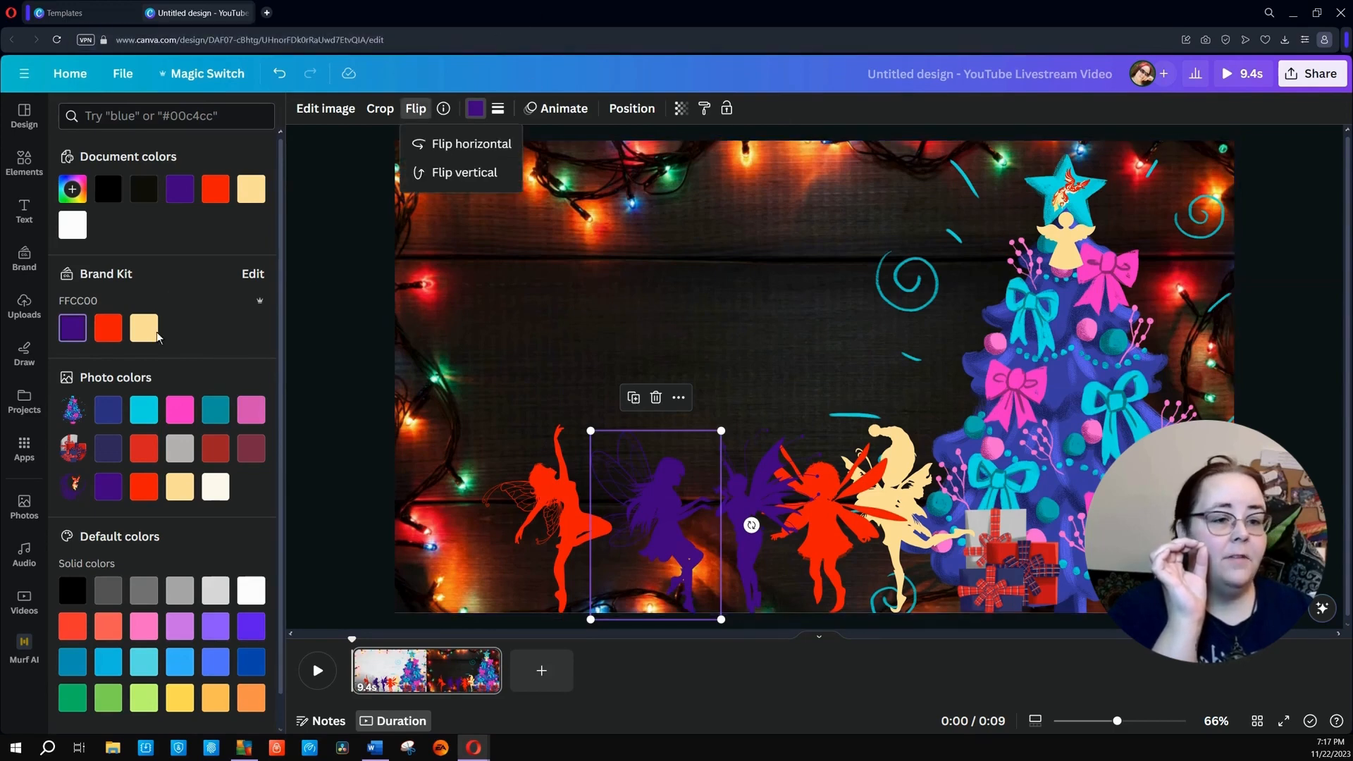
click(451, 144)
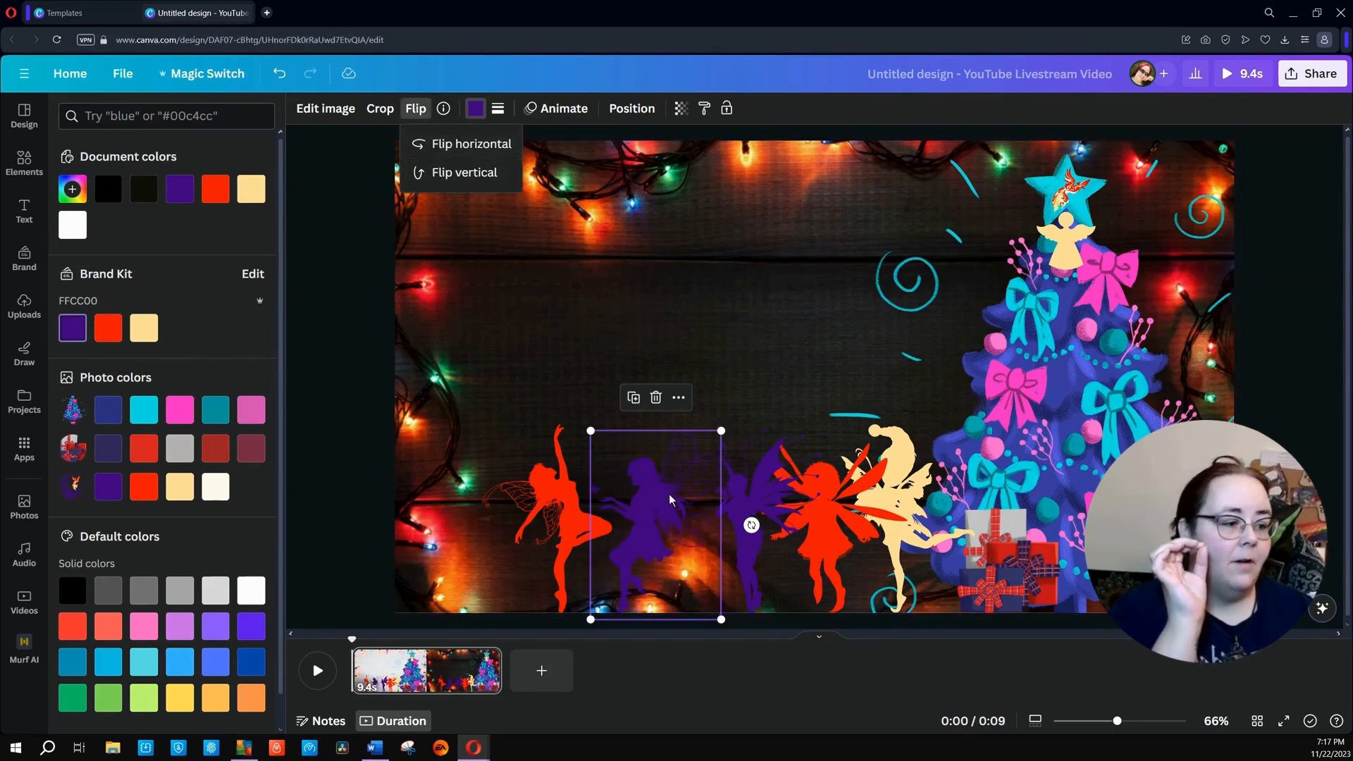
drag(655, 525, 468, 520)
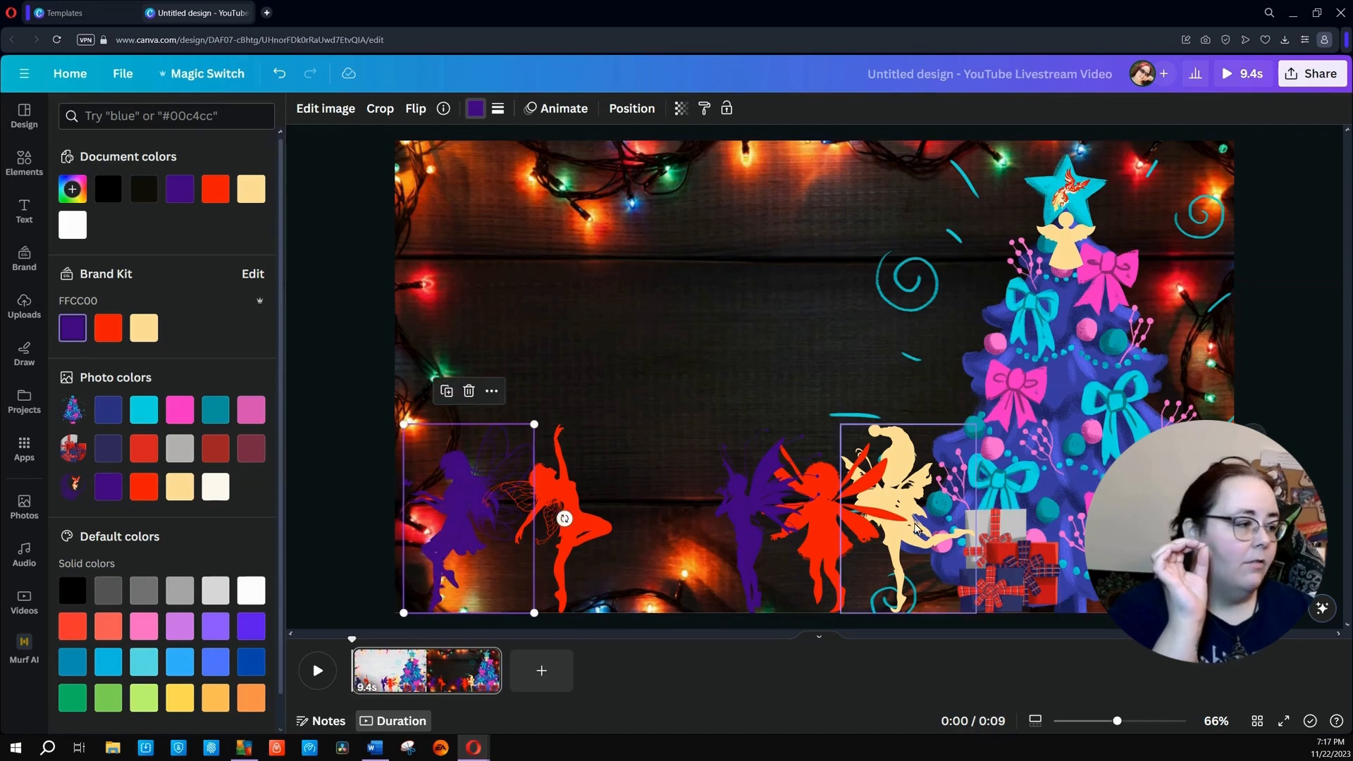
Move the yellow fairy next to the red dancer and shift the profile purple fairy slightly left, away from the front-facing red fairy.
drag(909, 522, 686, 525)
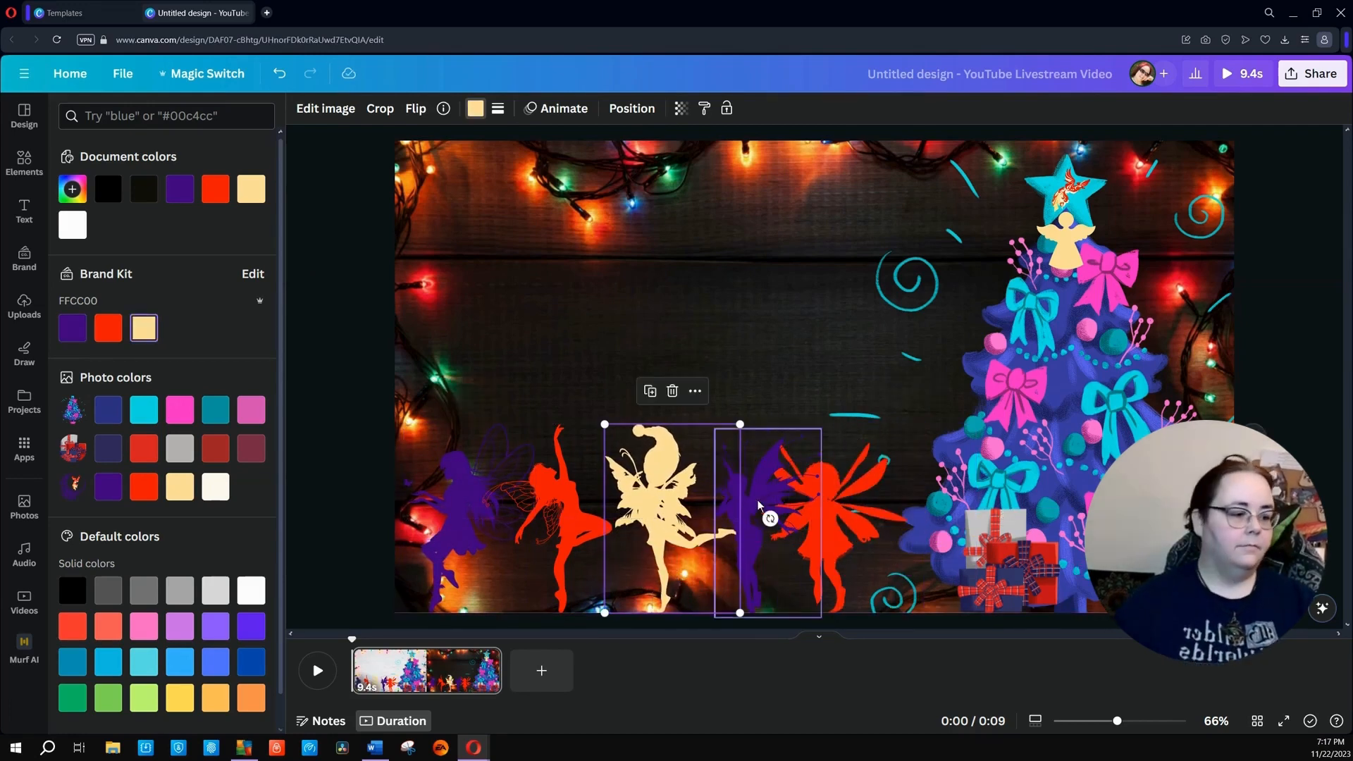
click(759, 505)
click(842, 519)
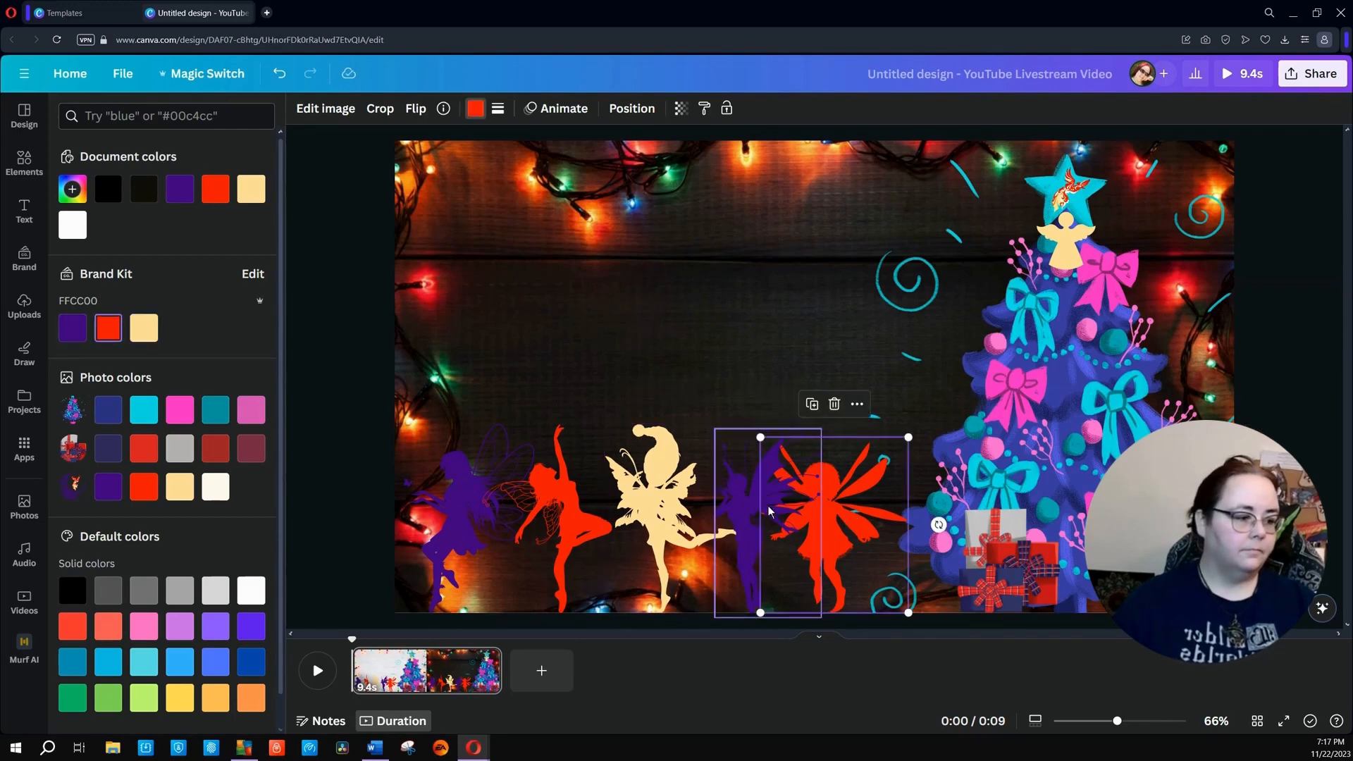
click(737, 515)
click(822, 519)
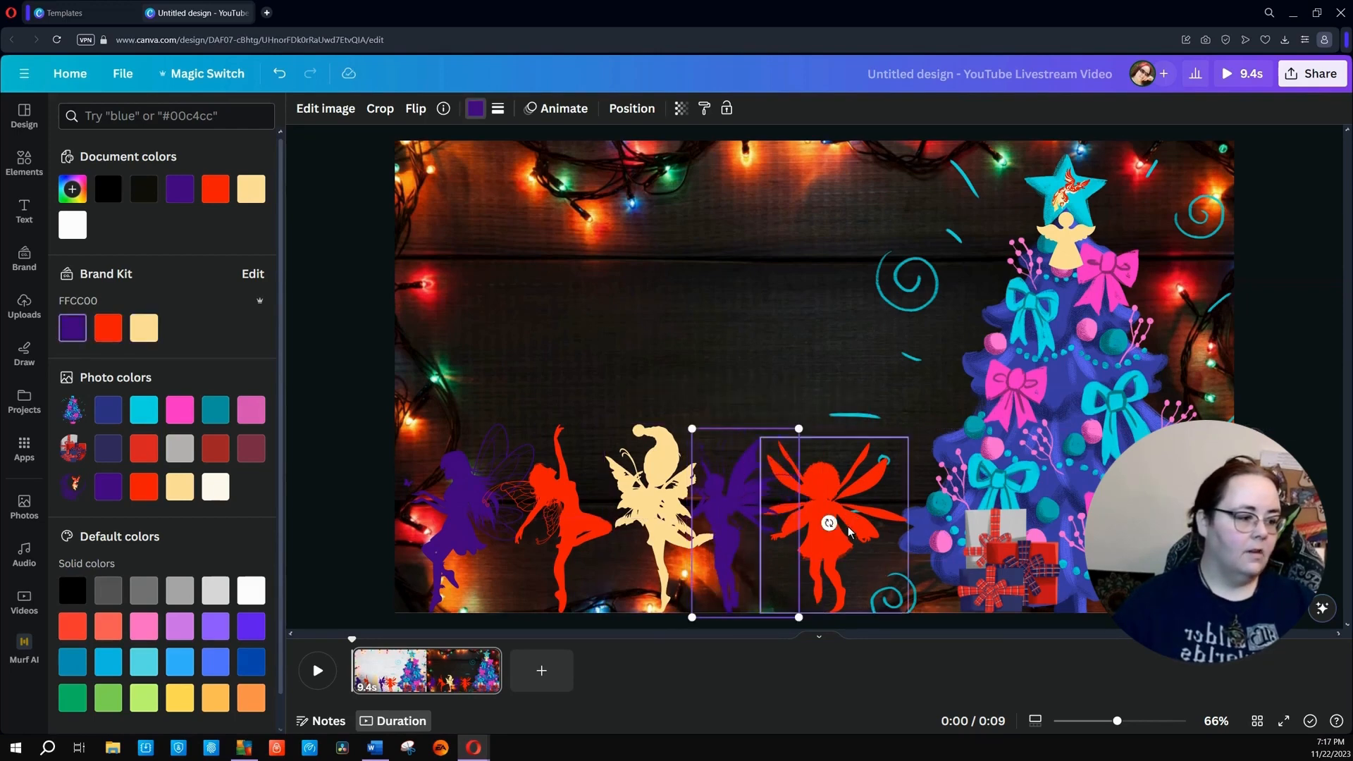
Select both red fairies, the yellow fairy and the leftmost purple fairy together and shrink them proportionally along the bottom edge.
shift+click(726, 509)
shift+click(725, 509)
shift+click(663, 501)
shift+click(564, 503)
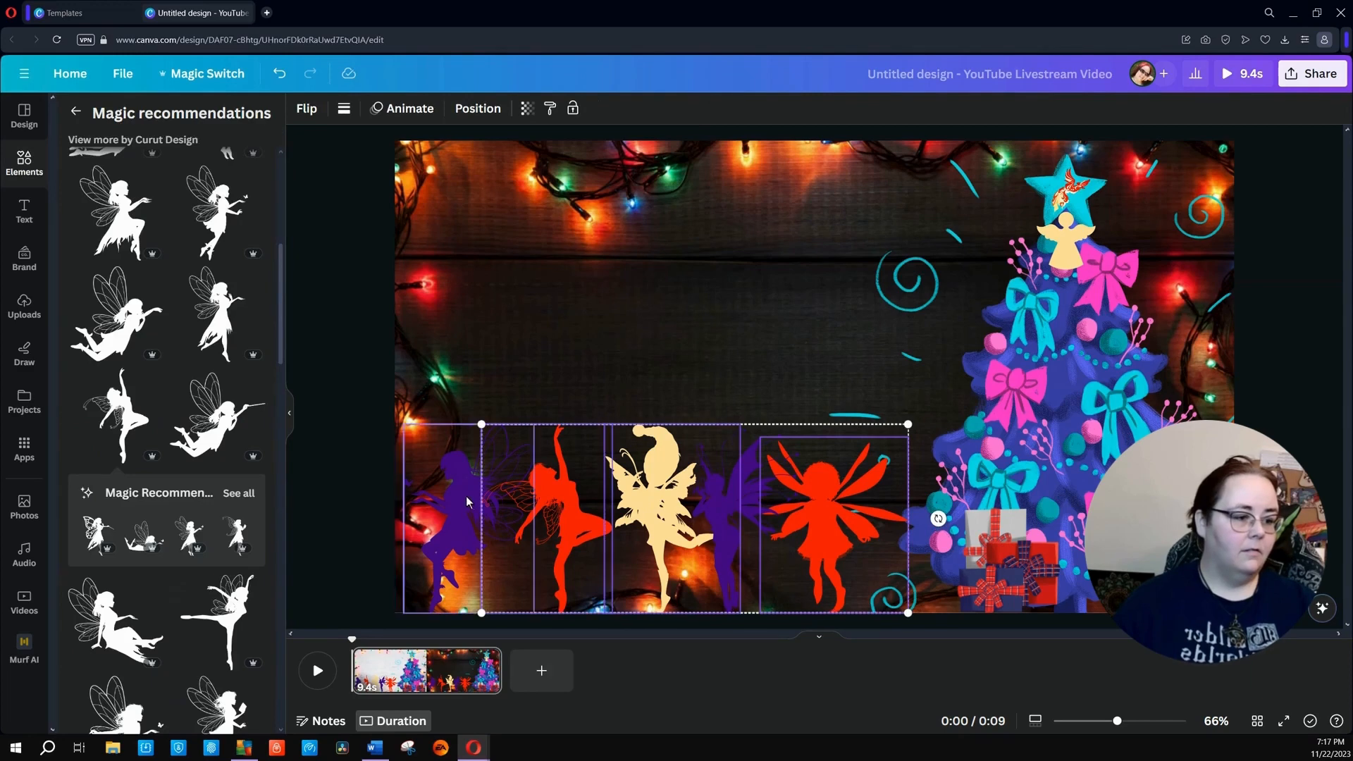
shift+click(465, 502)
drag(909, 425, 798, 465)
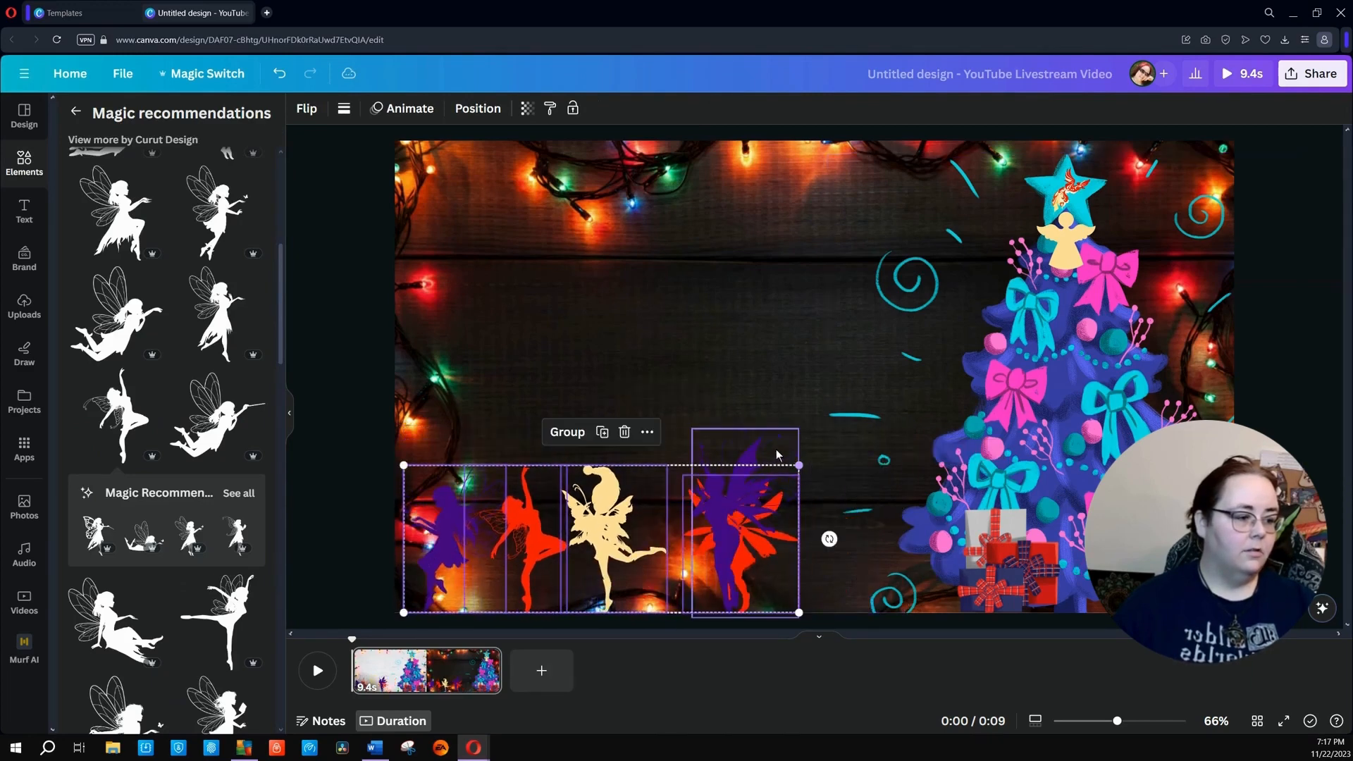
Undo the last resize, shrink all five fairies together proportionally and move the row next to the Christmas tree.
key(ctrl+z)
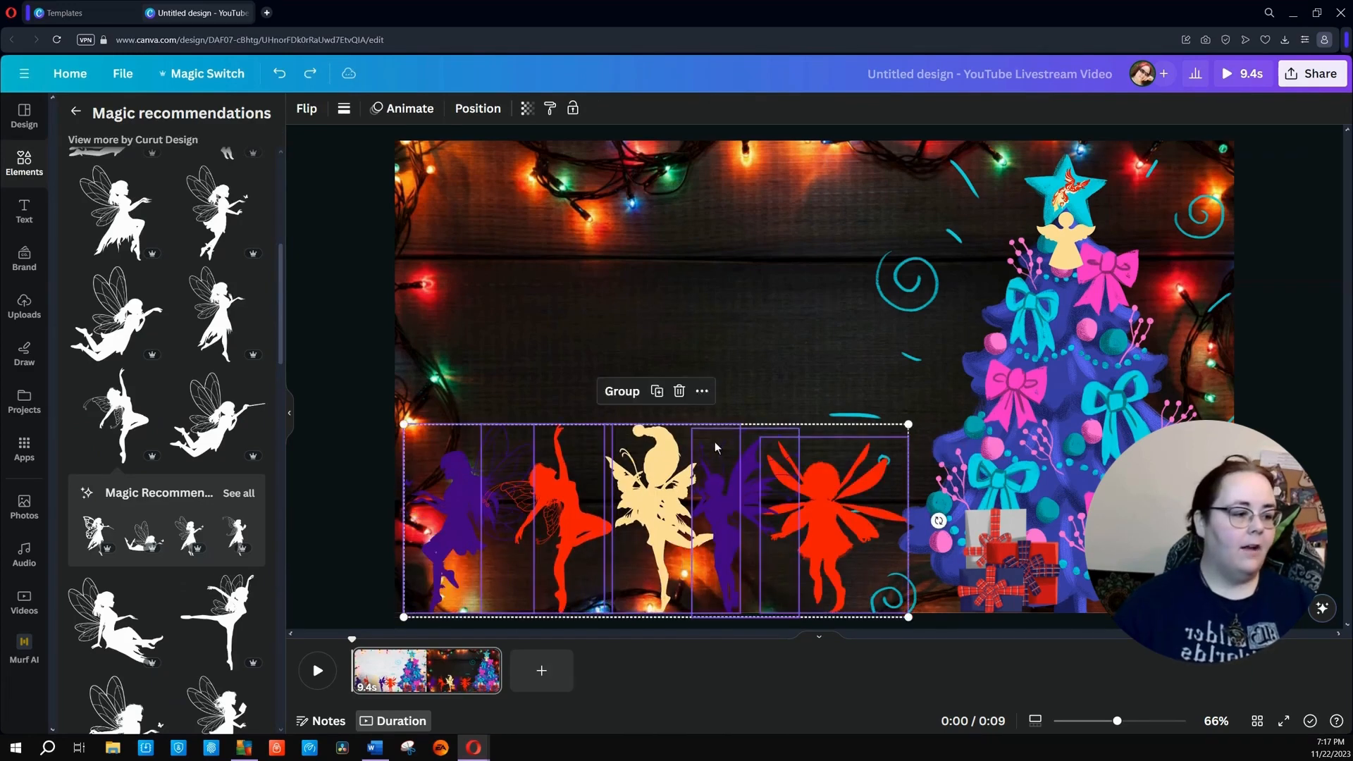
drag(909, 424, 748, 460)
drag(668, 561, 826, 551)
click(1280, 429)
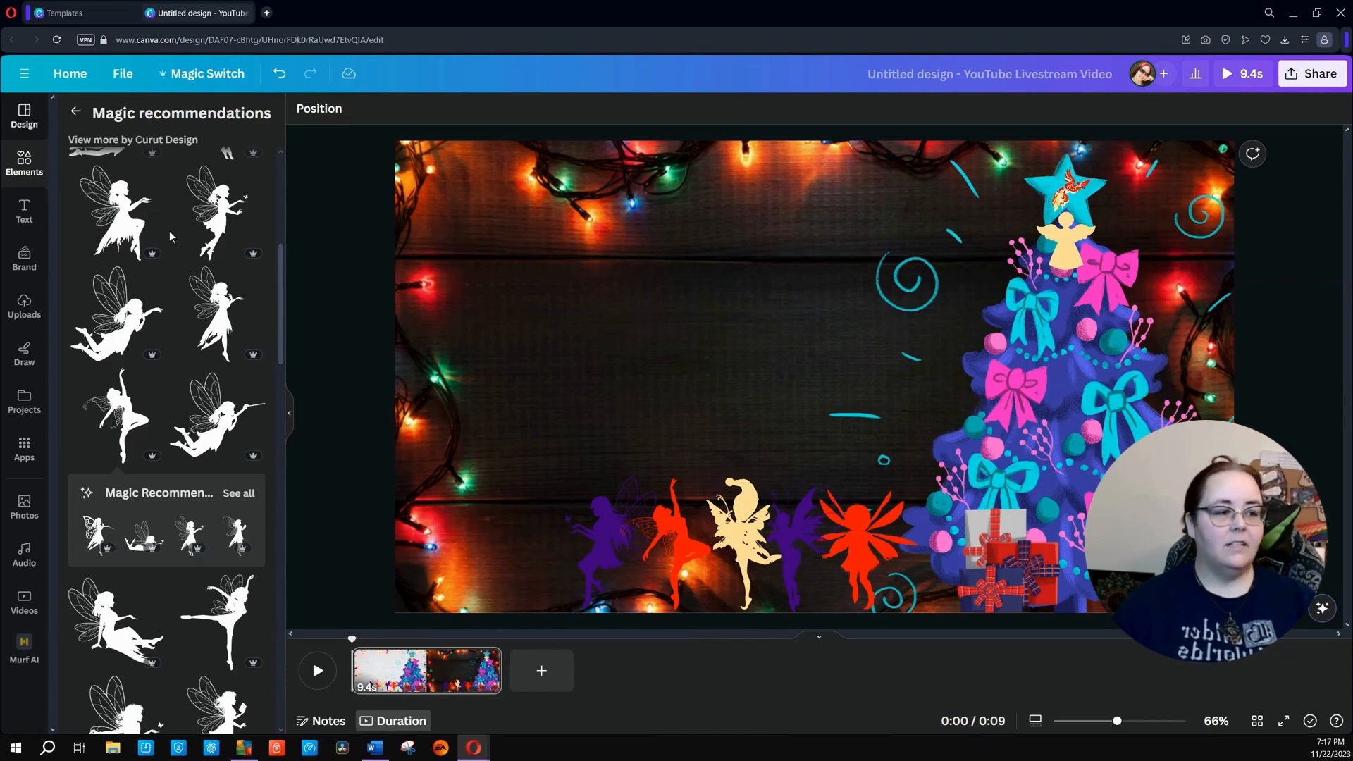
Preview the video in full view and return to the editor.
click(1243, 73)
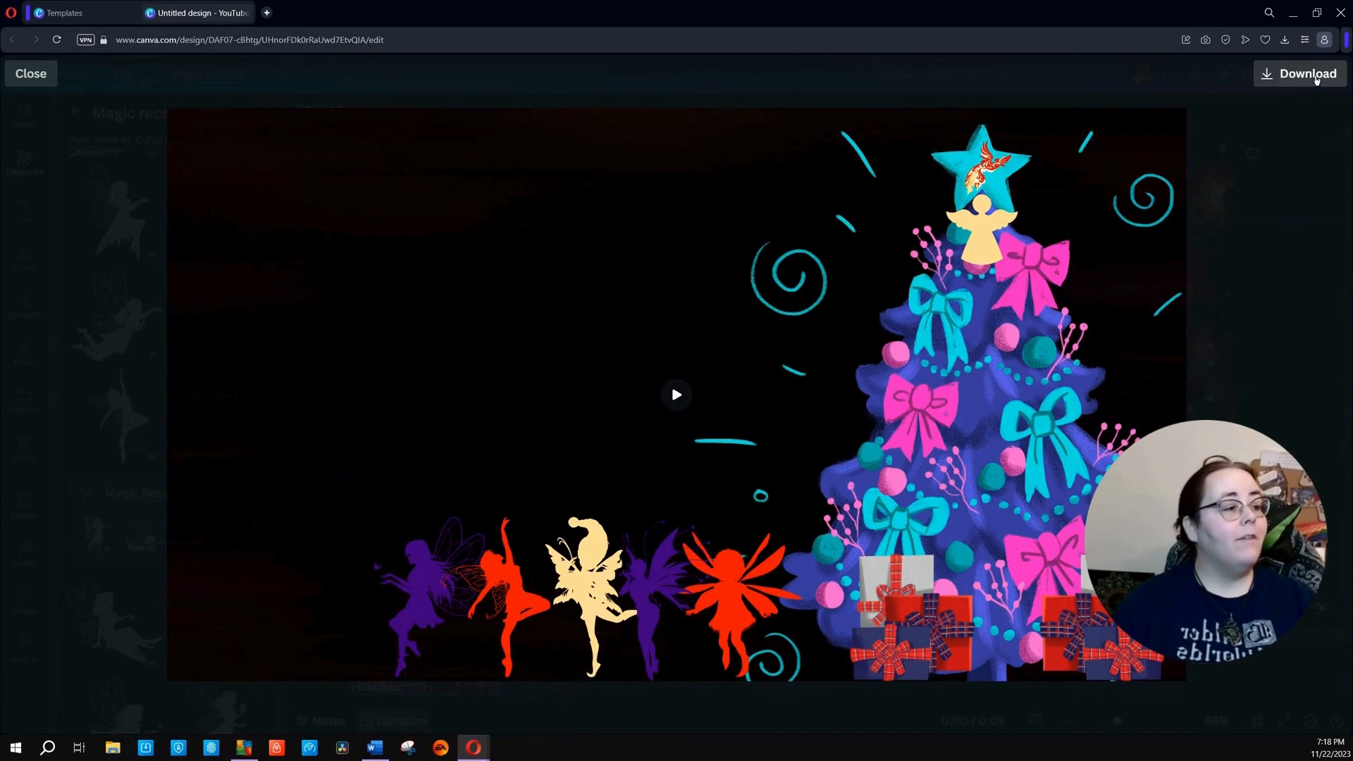
click(31, 74)
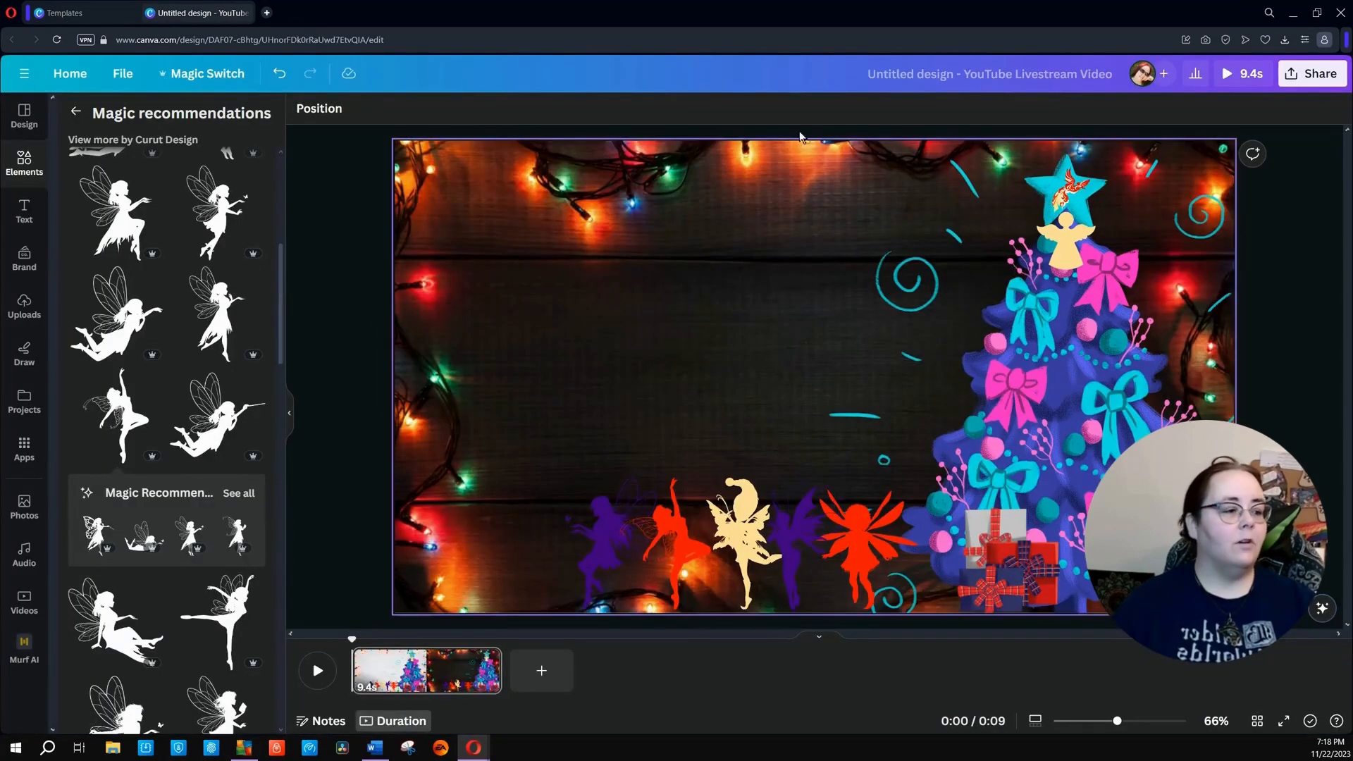
Apply the Pan animation to the leftmost purple fairy and the red dancer, setting the dancer's pan direction to the left.
click(599, 548)
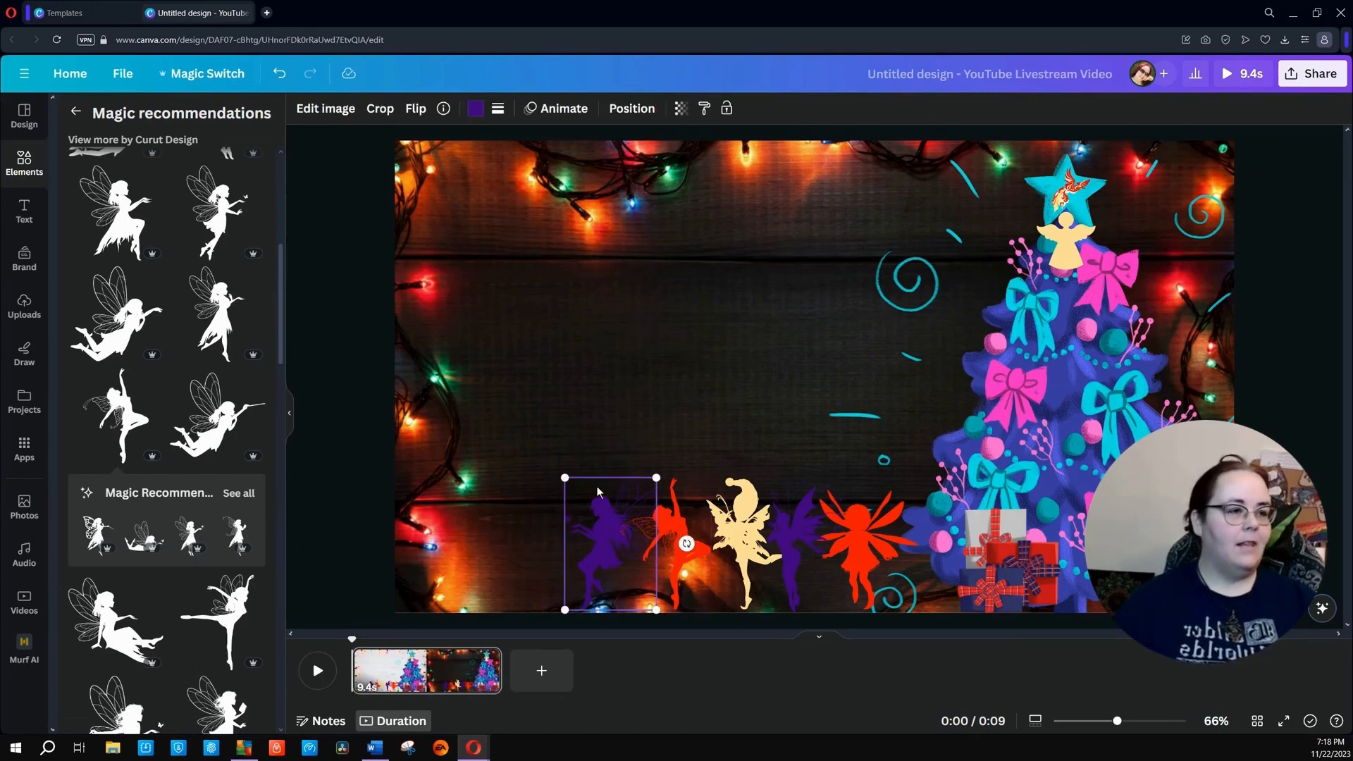
click(561, 108)
click(162, 272)
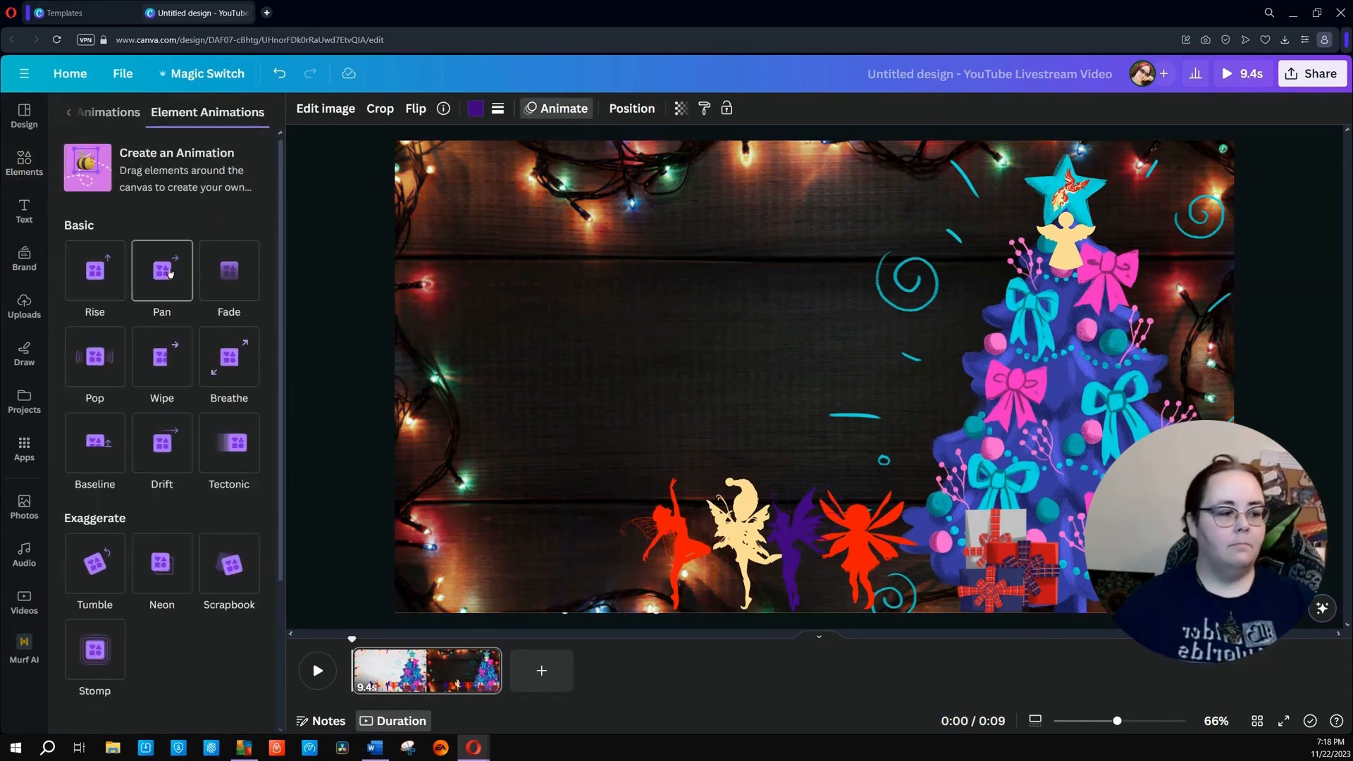
click(665, 534)
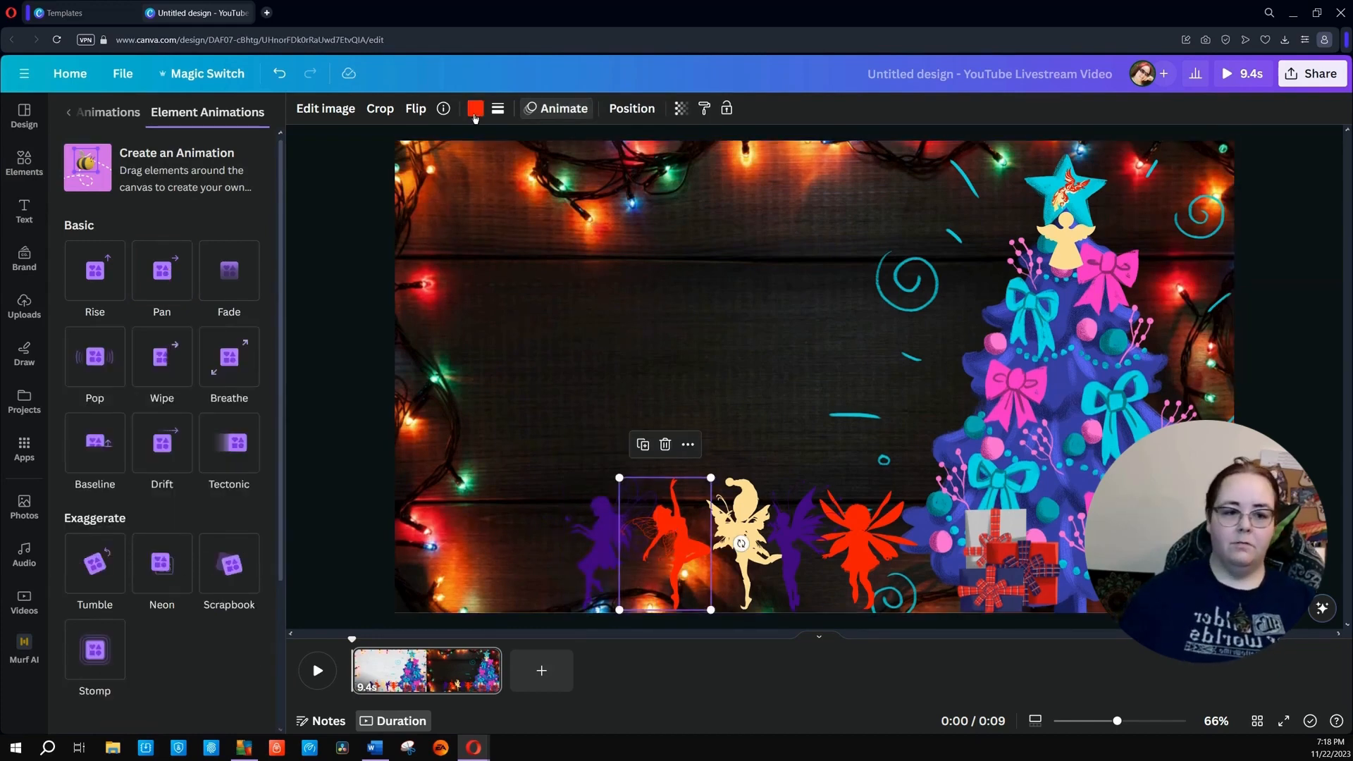
click(164, 270)
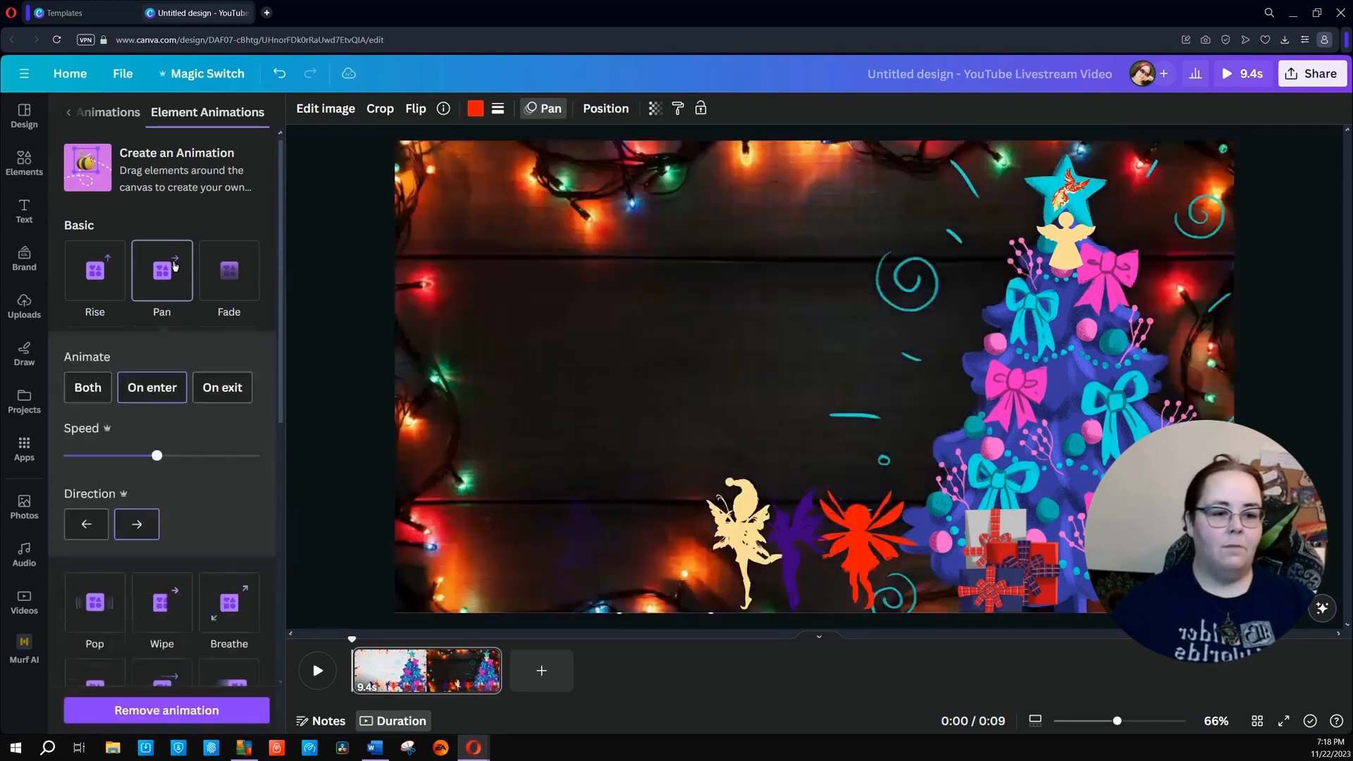
click(96, 526)
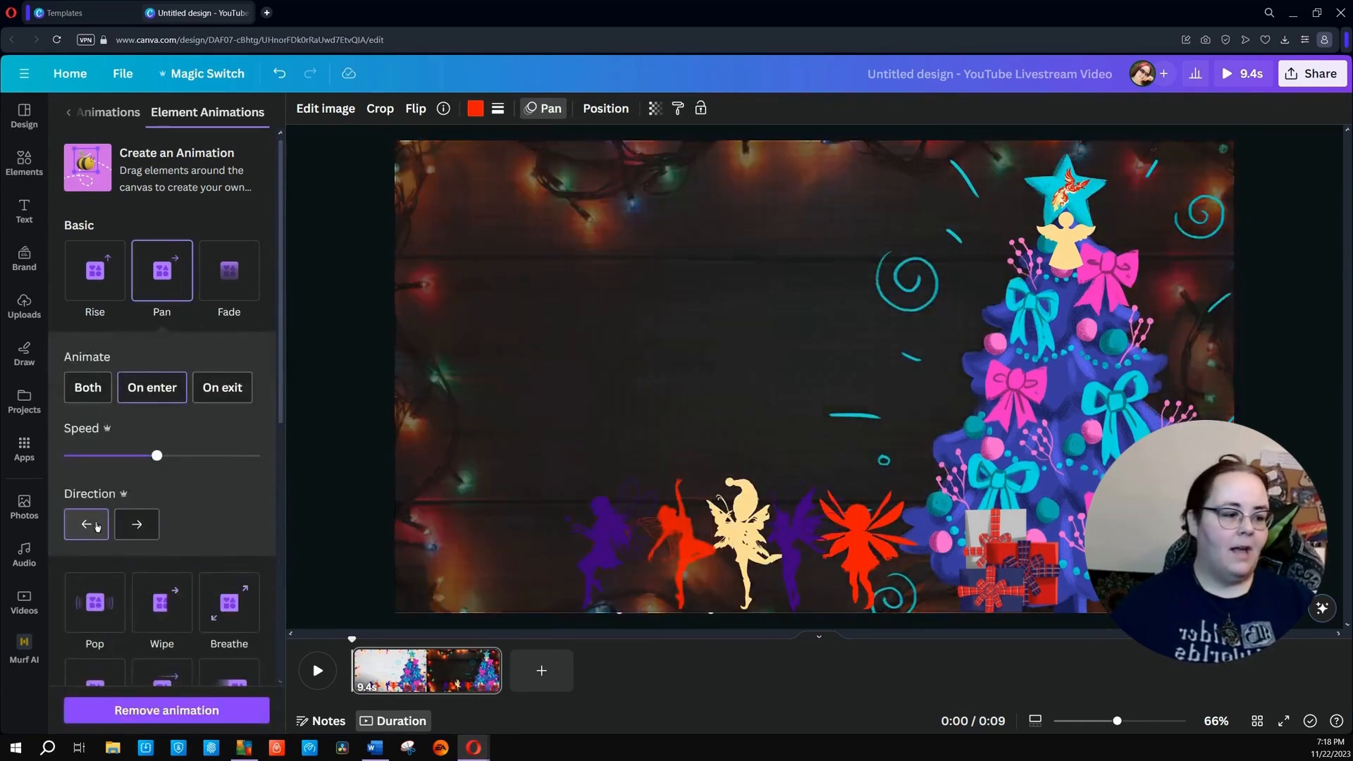
Try the Rise animation on the yellow fairy and remove it again.
click(765, 514)
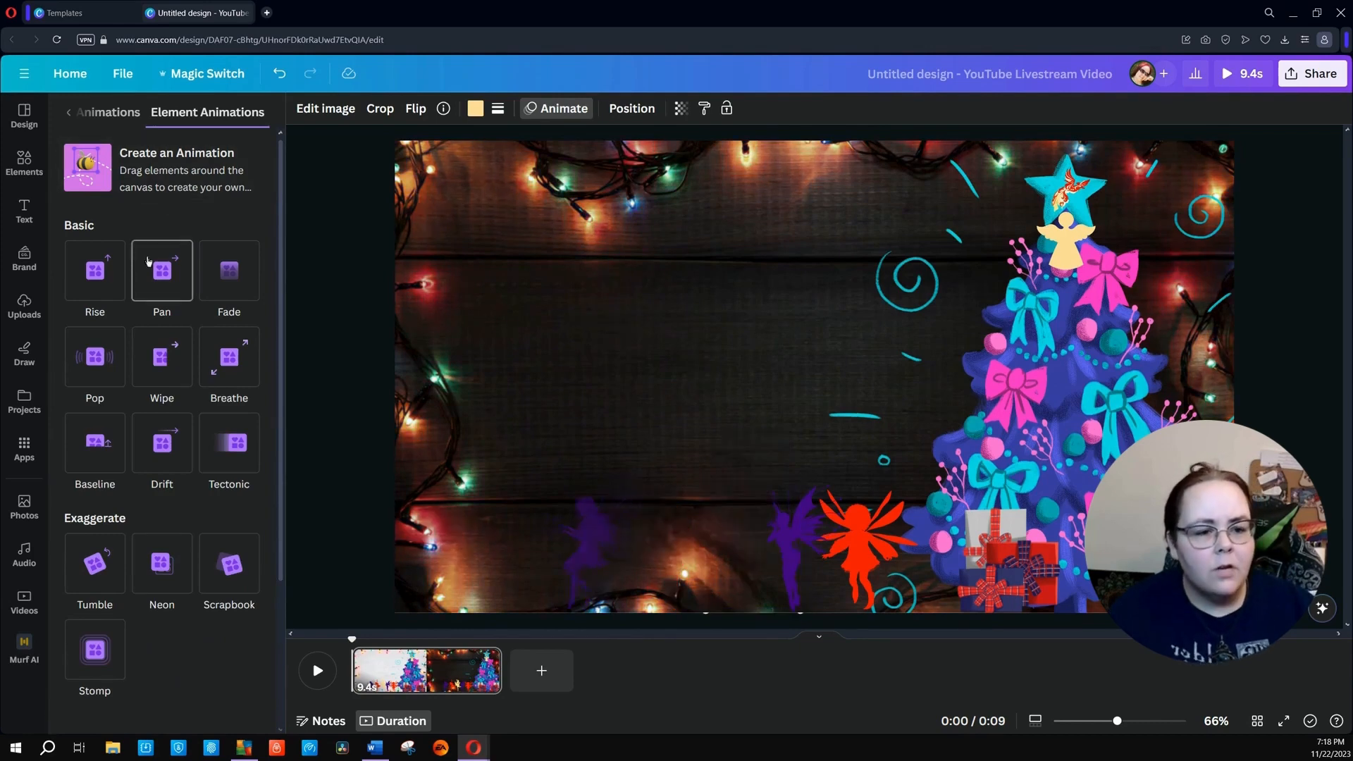
click(100, 282)
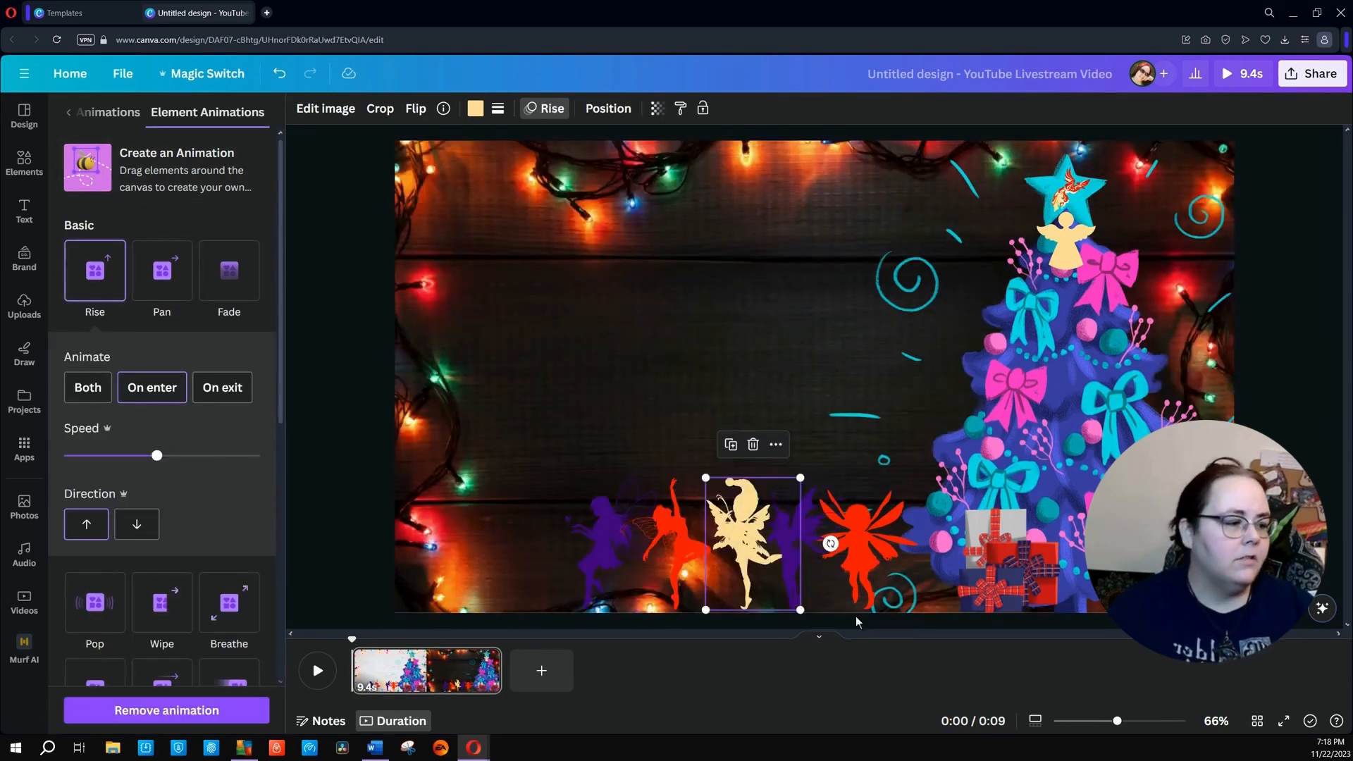
click(167, 711)
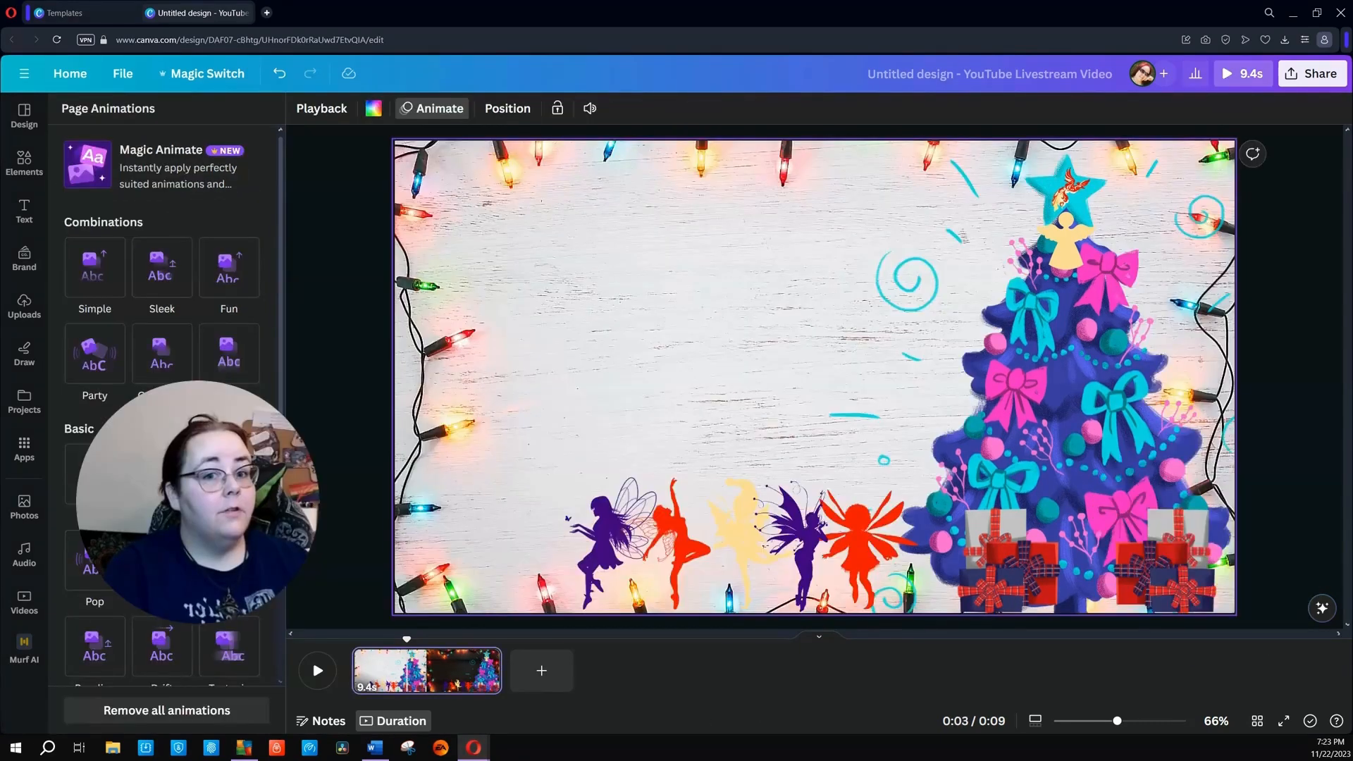
Check the leftmost purple fairy's animation settings and play the video from its beginning.
click(615, 548)
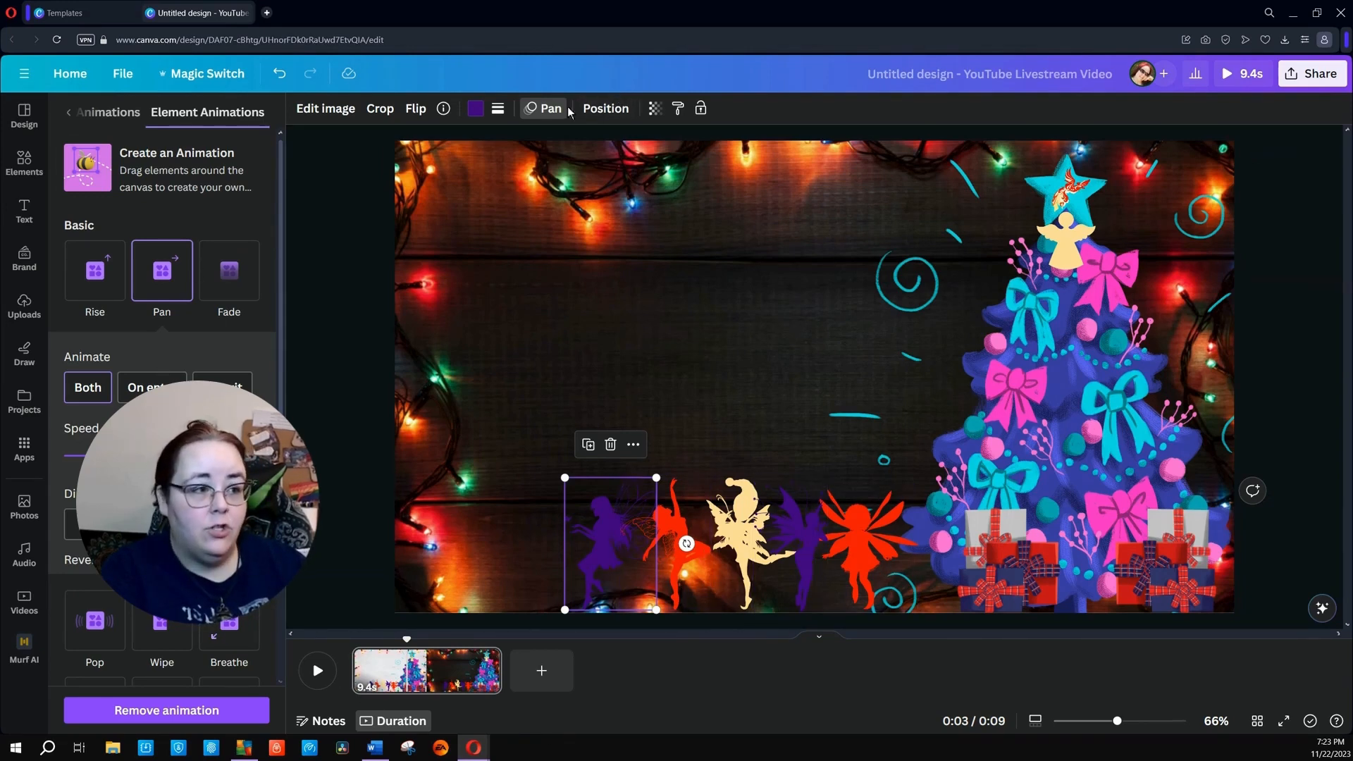
mouse_move(146, 274)
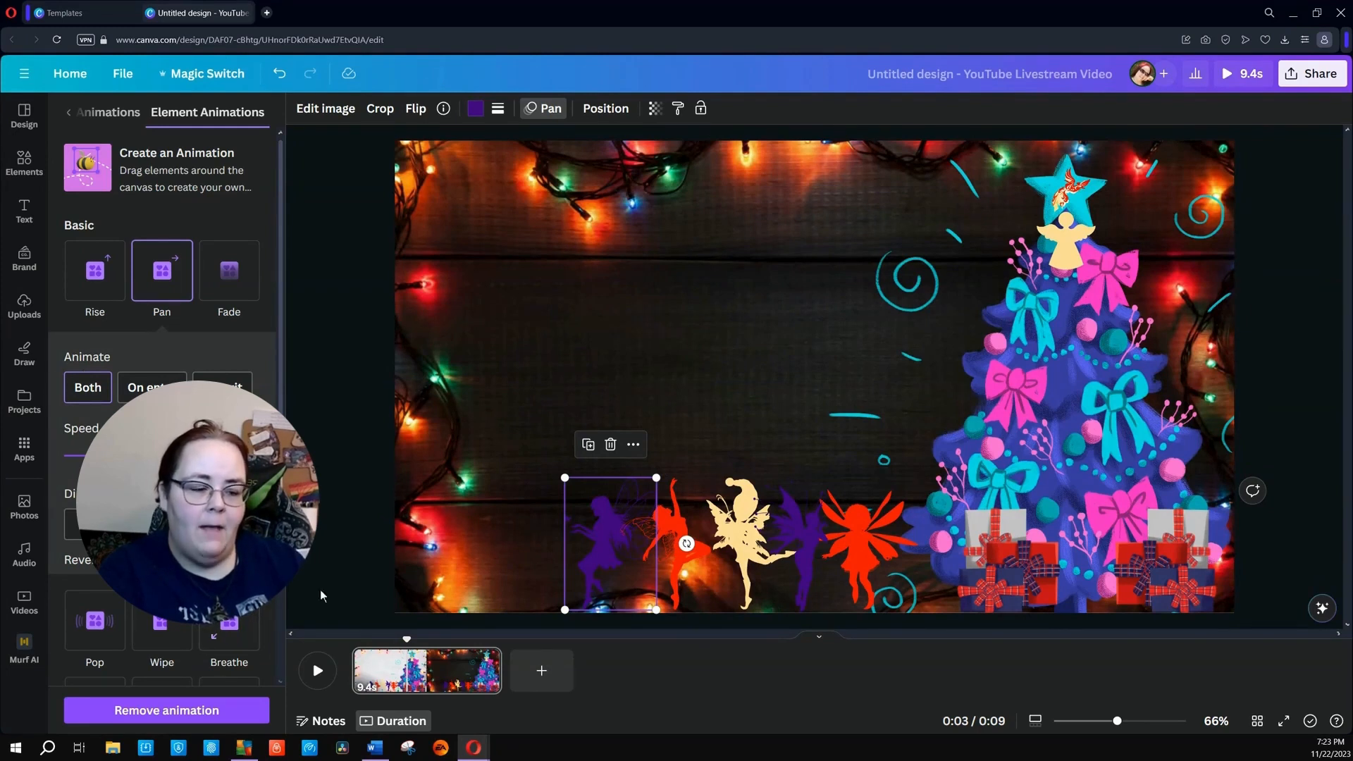
drag(405, 640, 359, 638)
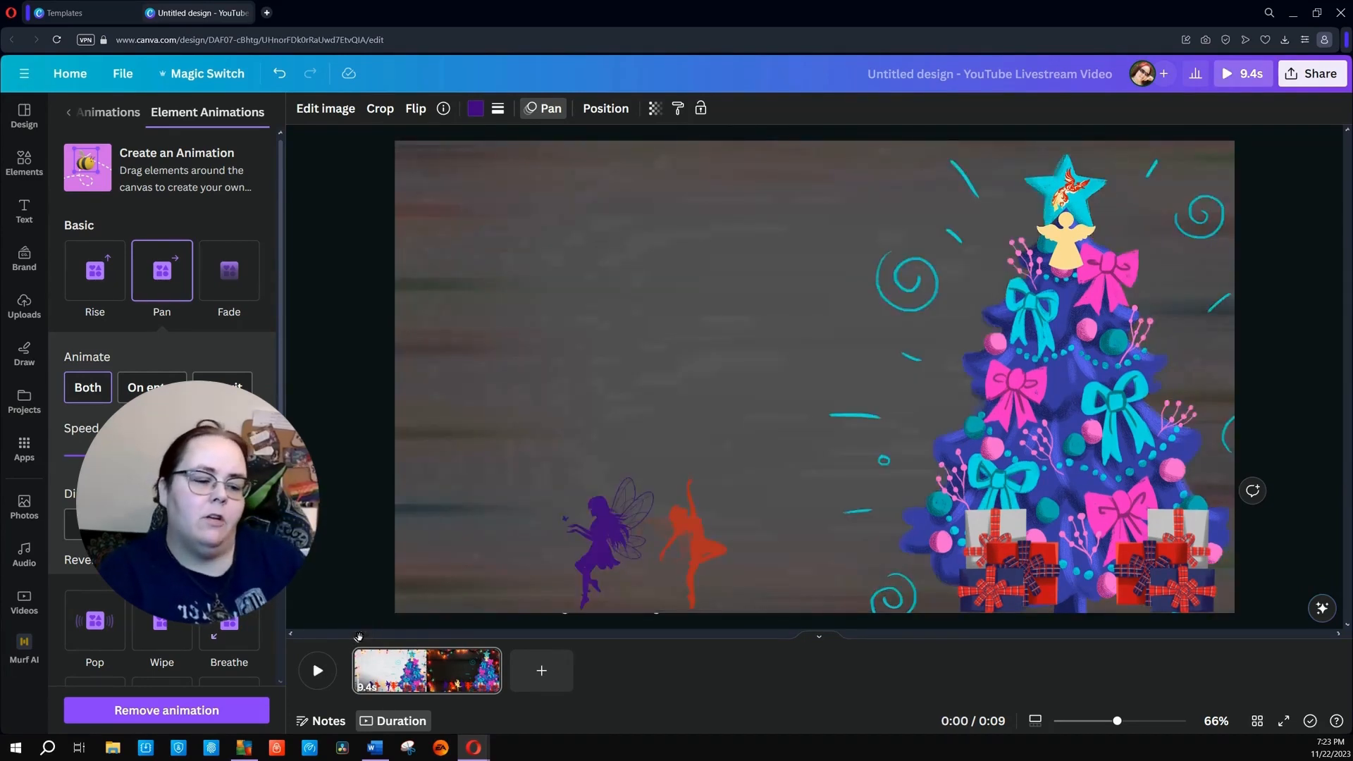
drag(359, 638, 340, 649)
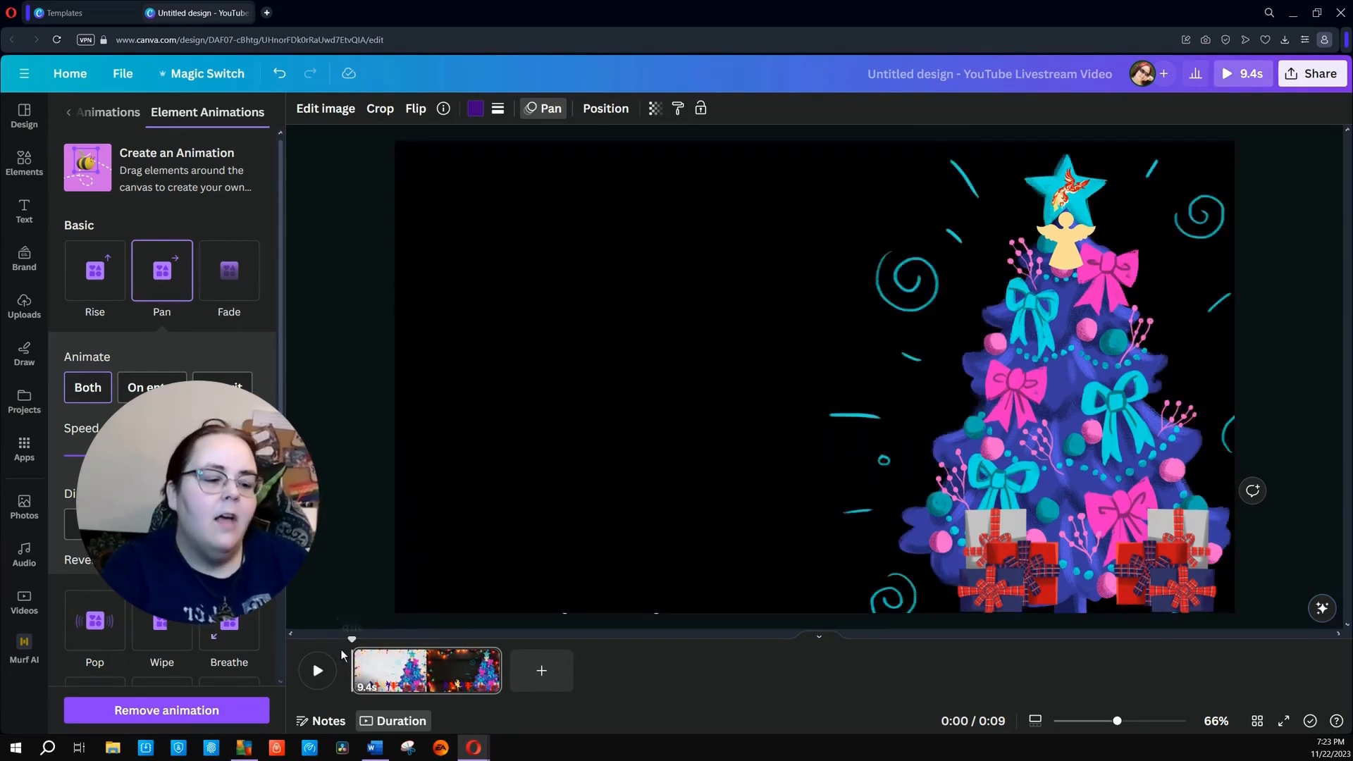
click(313, 677)
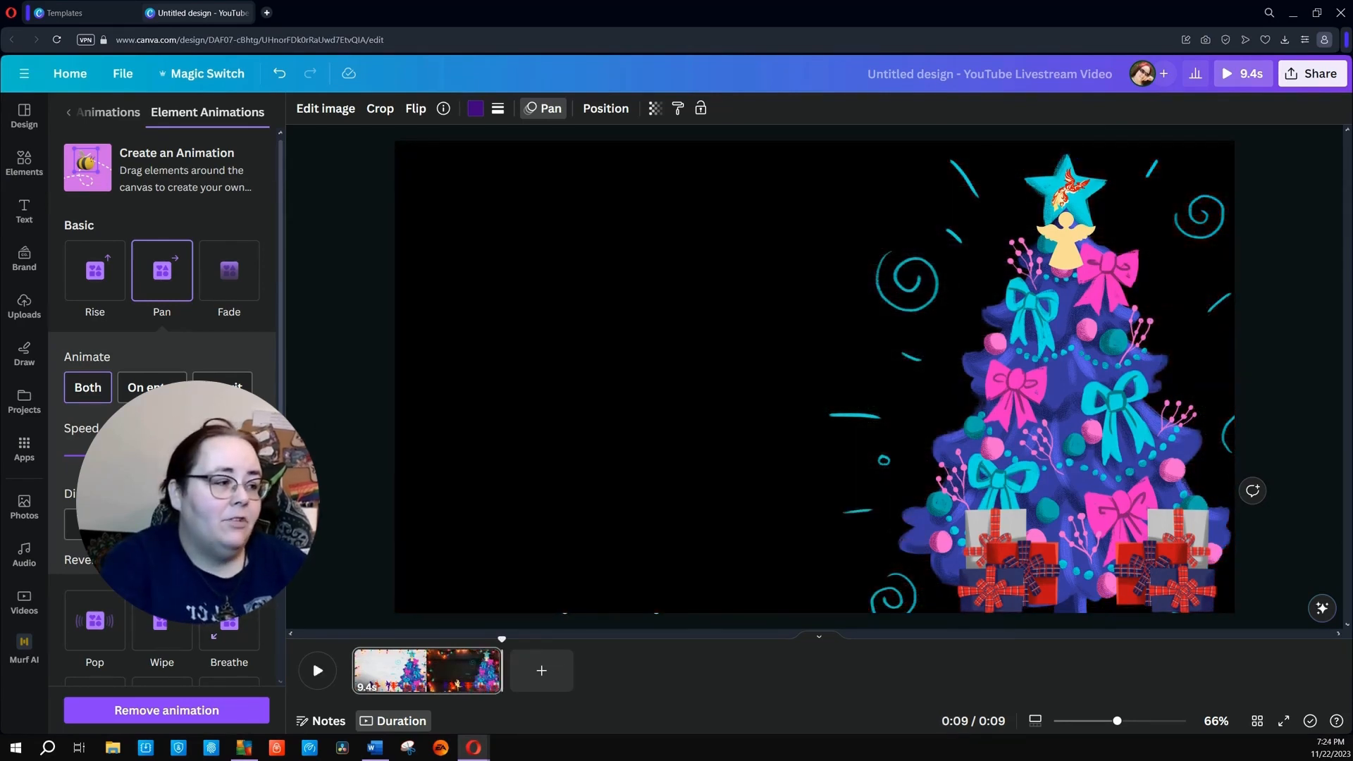
Download the finished design as an MP4 video and deselect the purple fairy.
click(1324, 77)
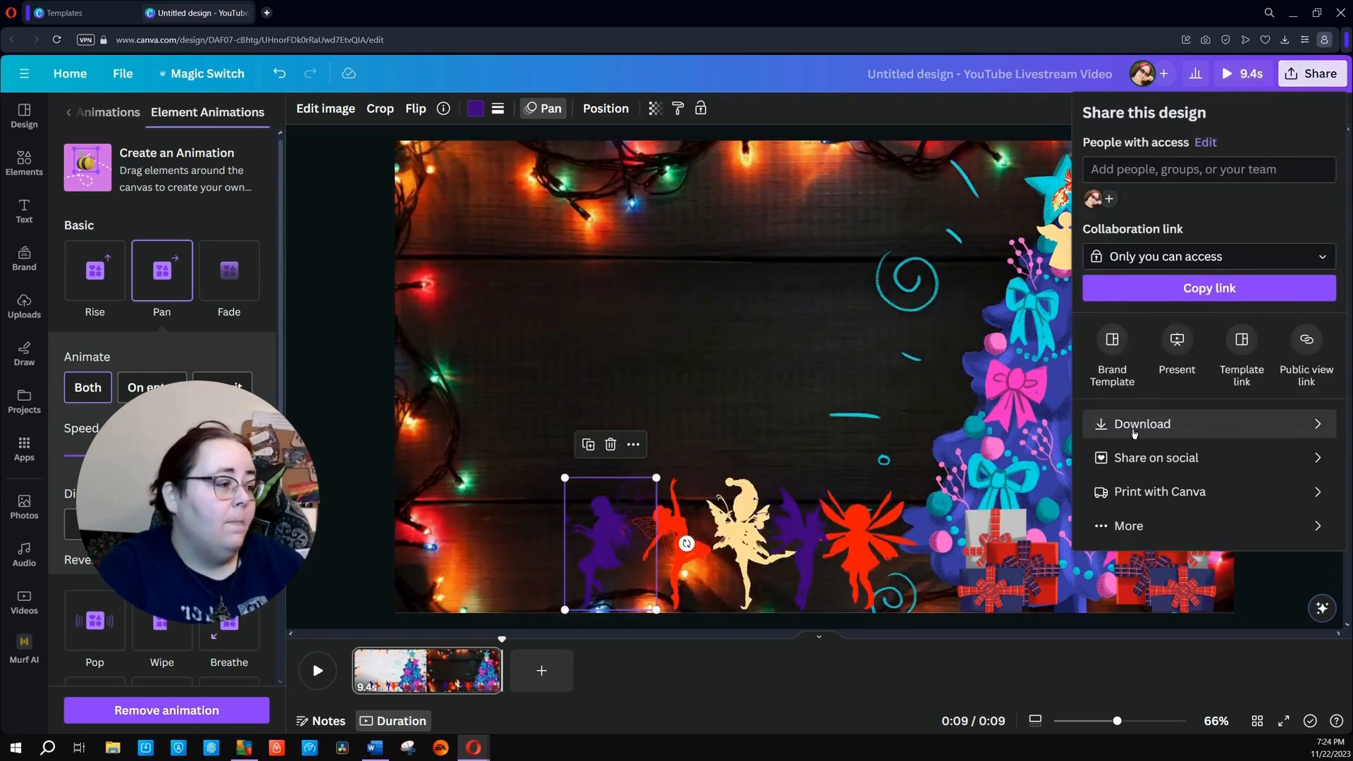
click(1110, 425)
click(1210, 304)
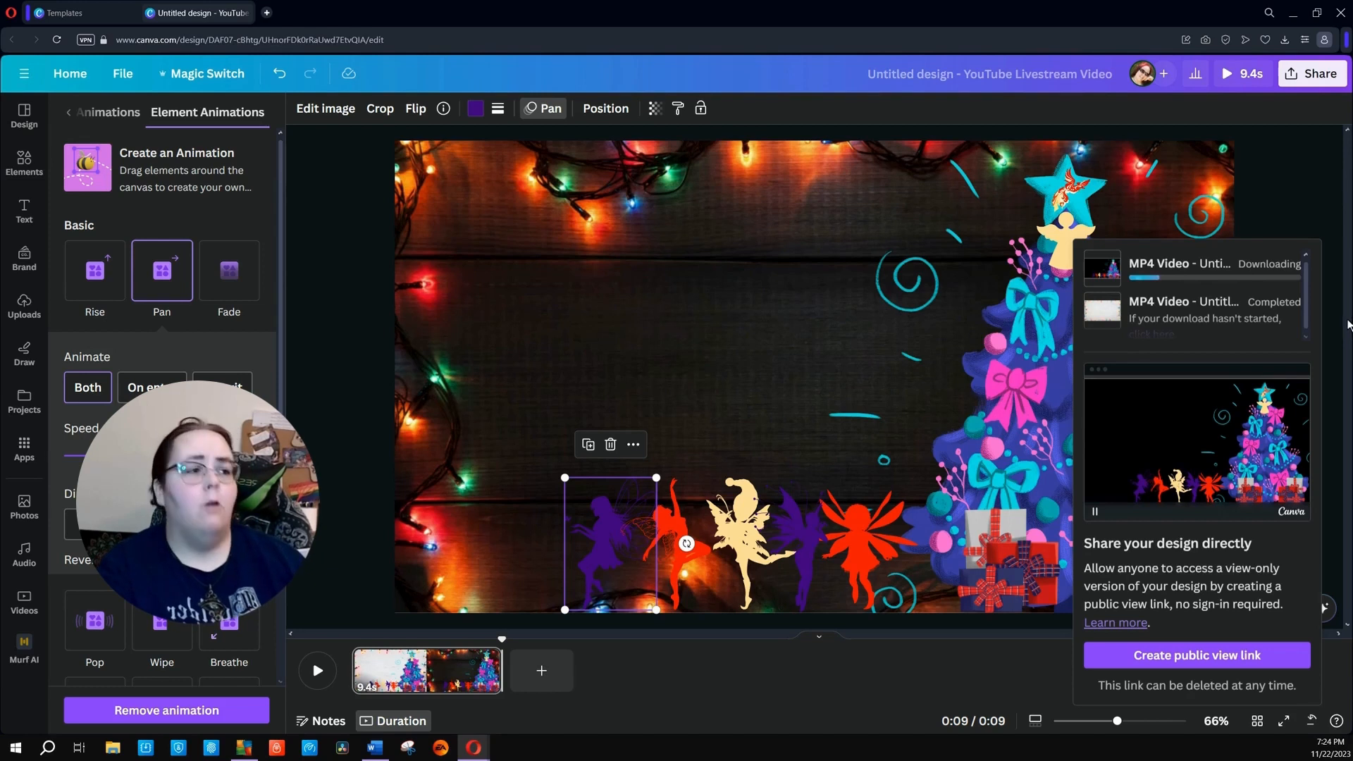
click(327, 345)
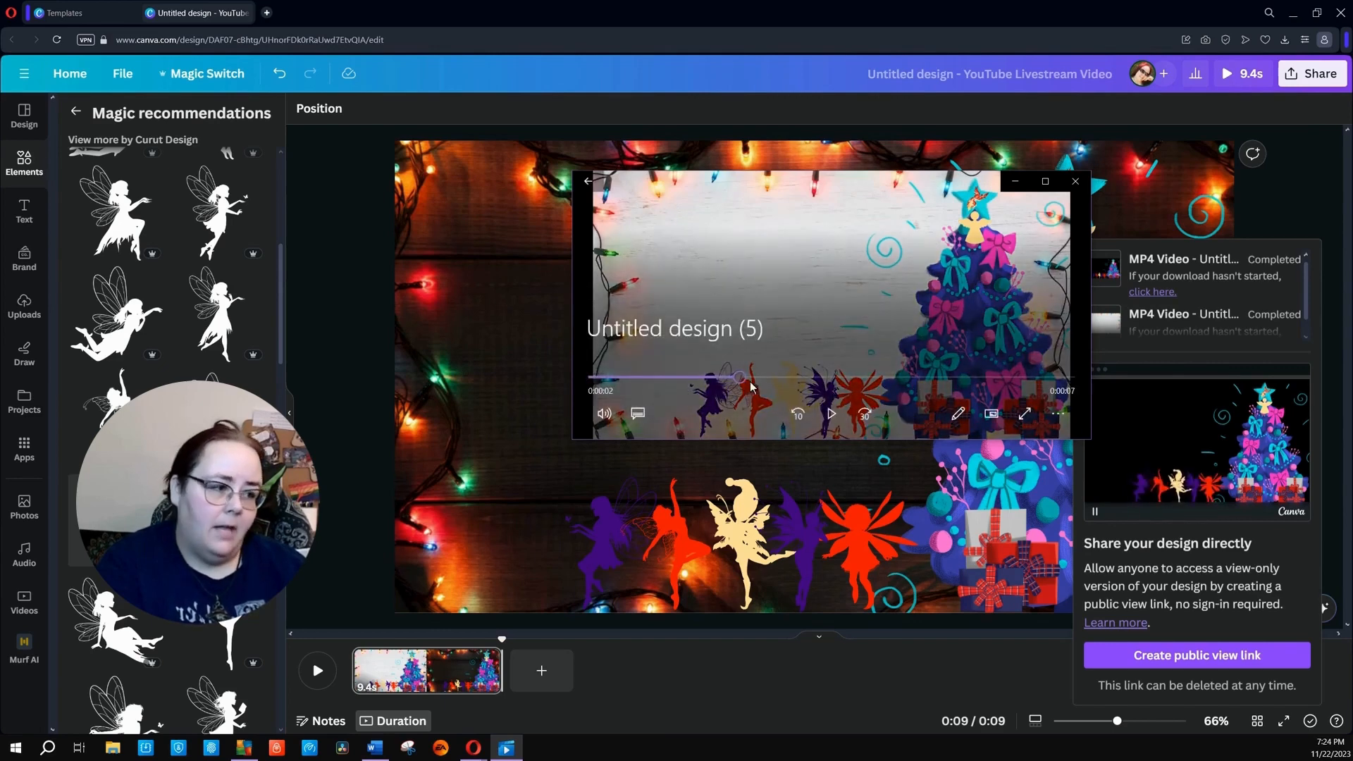
Watch the downloaded video full screen in the video player with Repeat on, and close the player and the download status.
click(1049, 184)
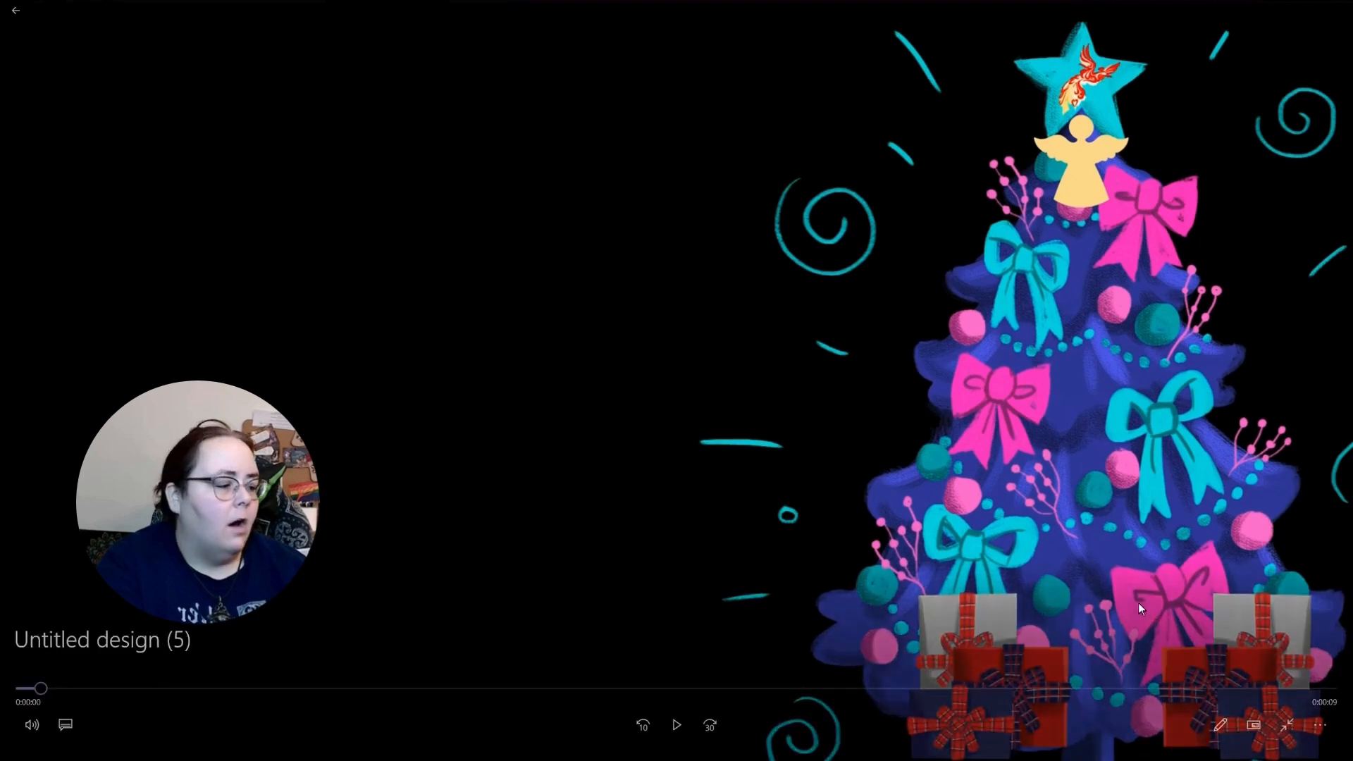
click(1320, 726)
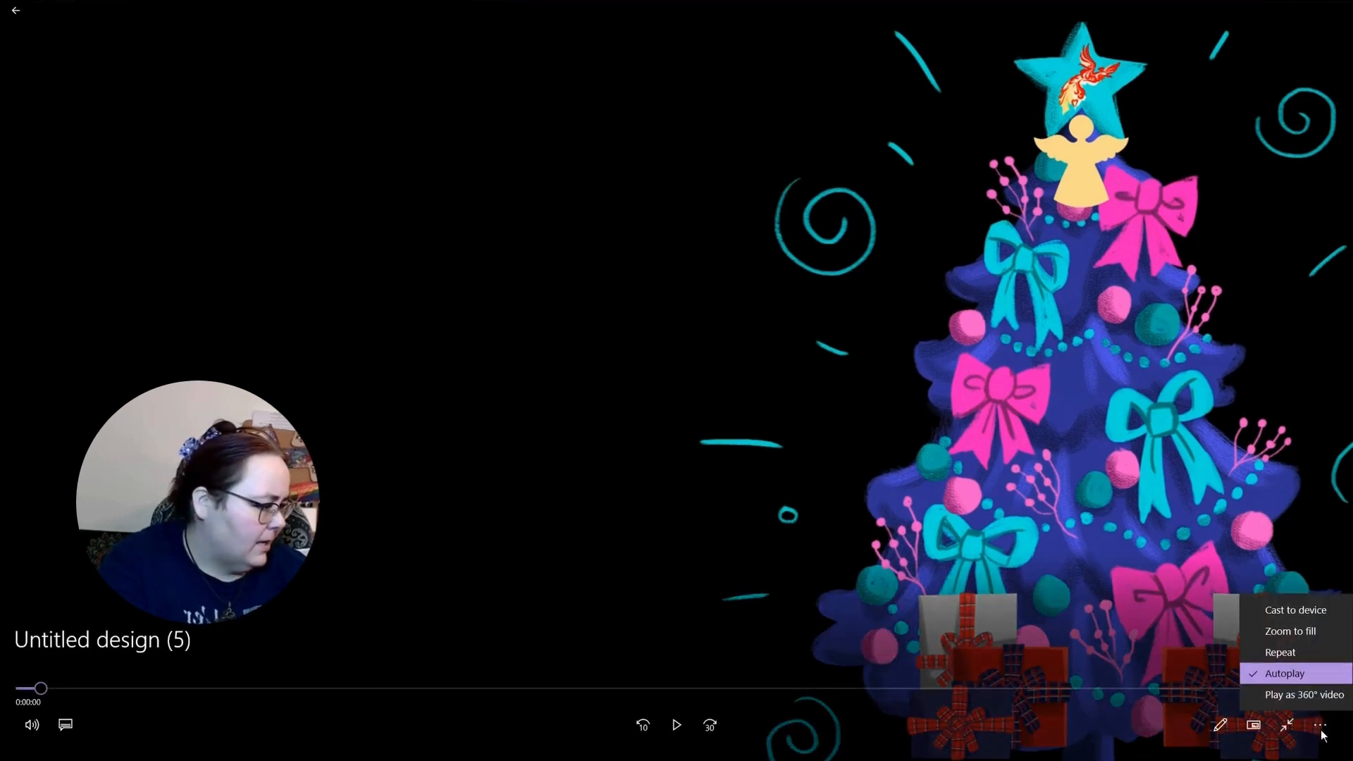
click(1288, 651)
click(677, 725)
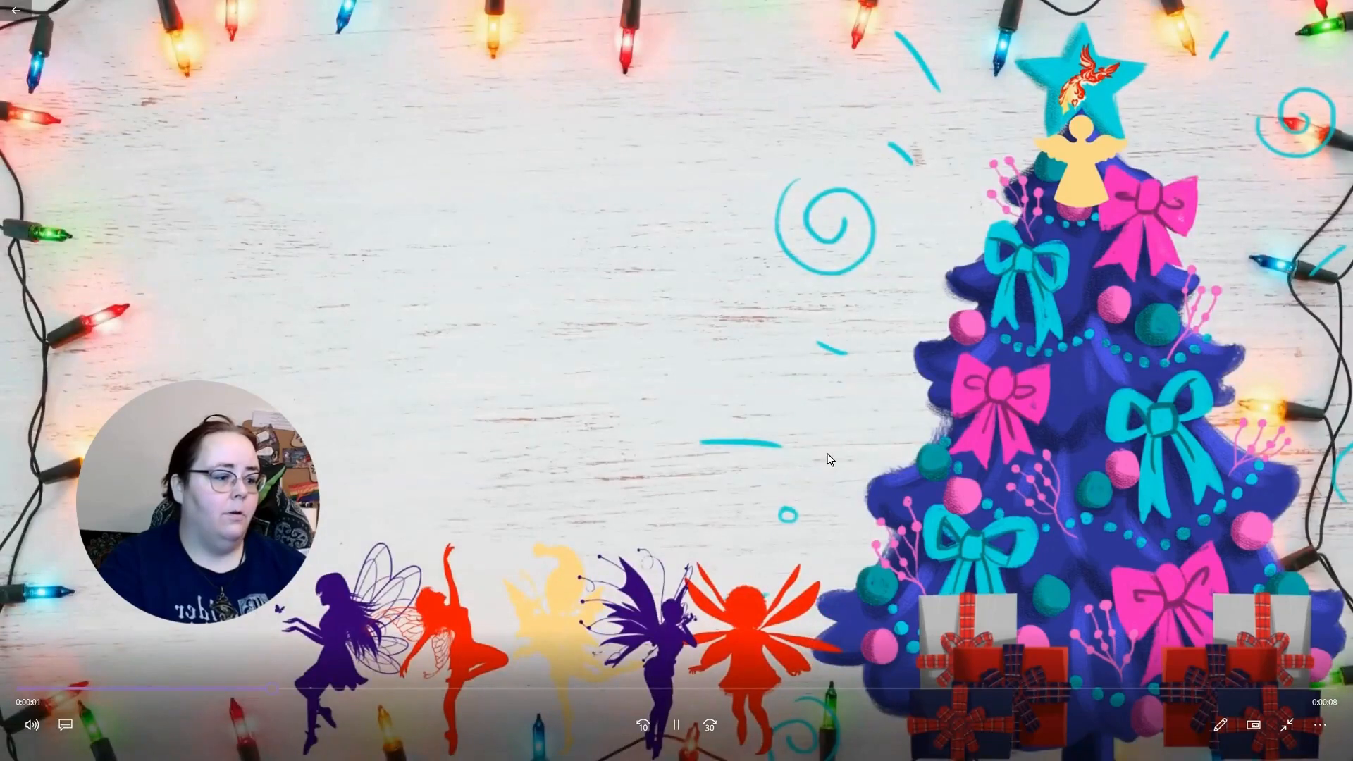
mouse_move(1310, 753)
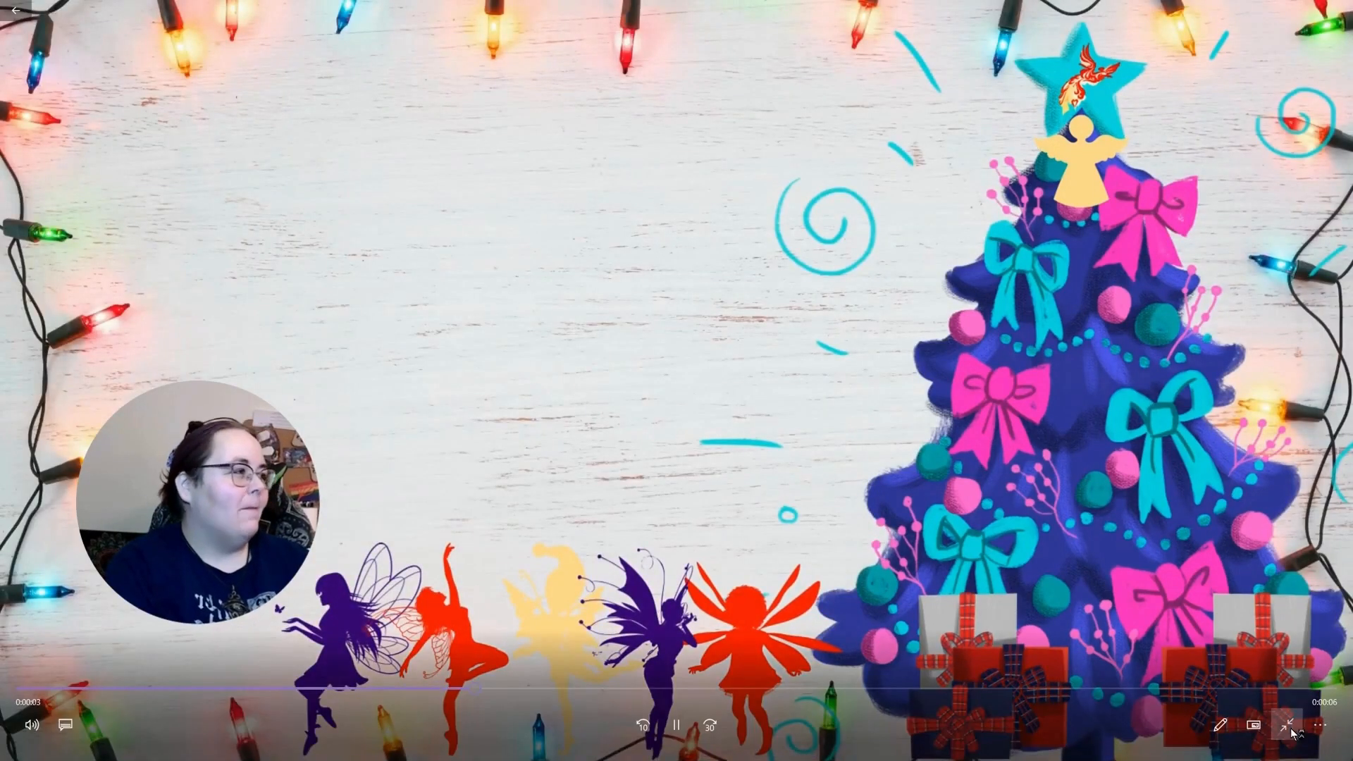
click(1287, 726)
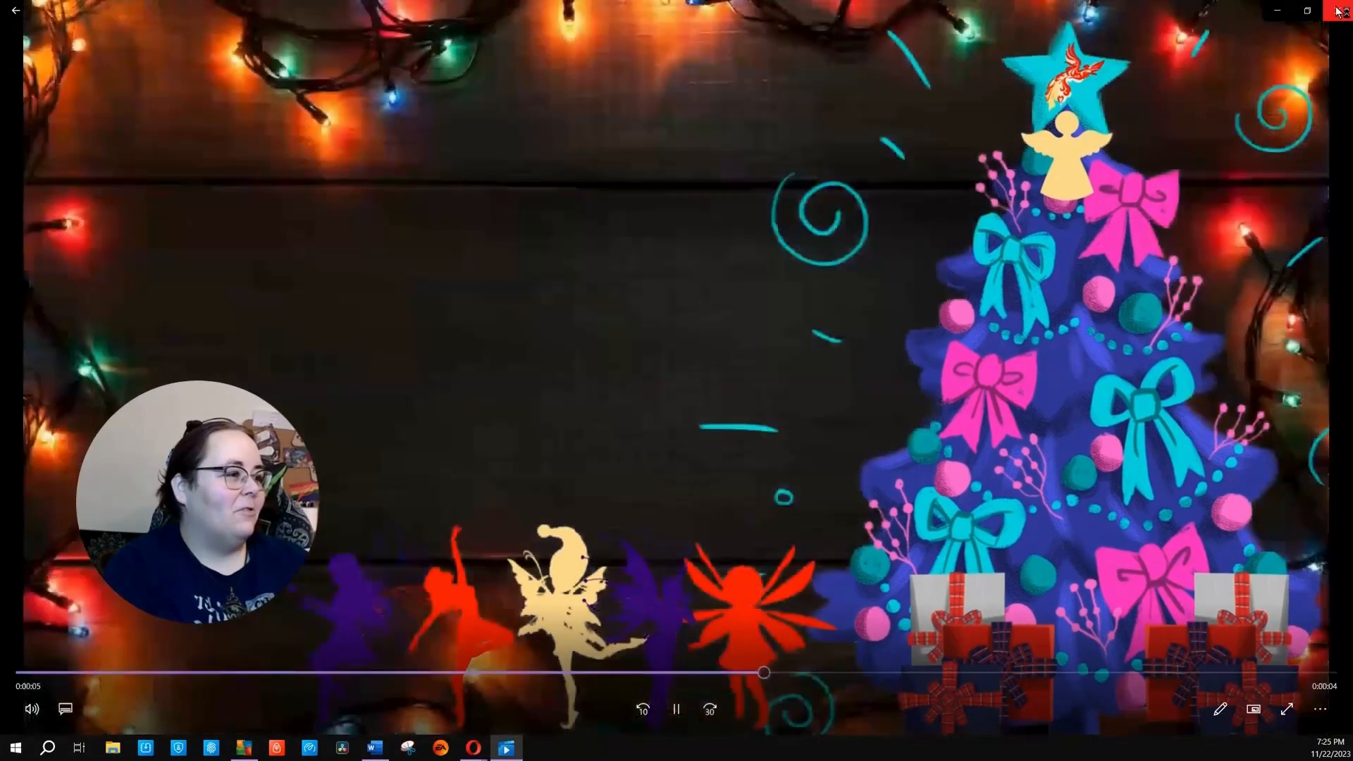
click(1341, 8)
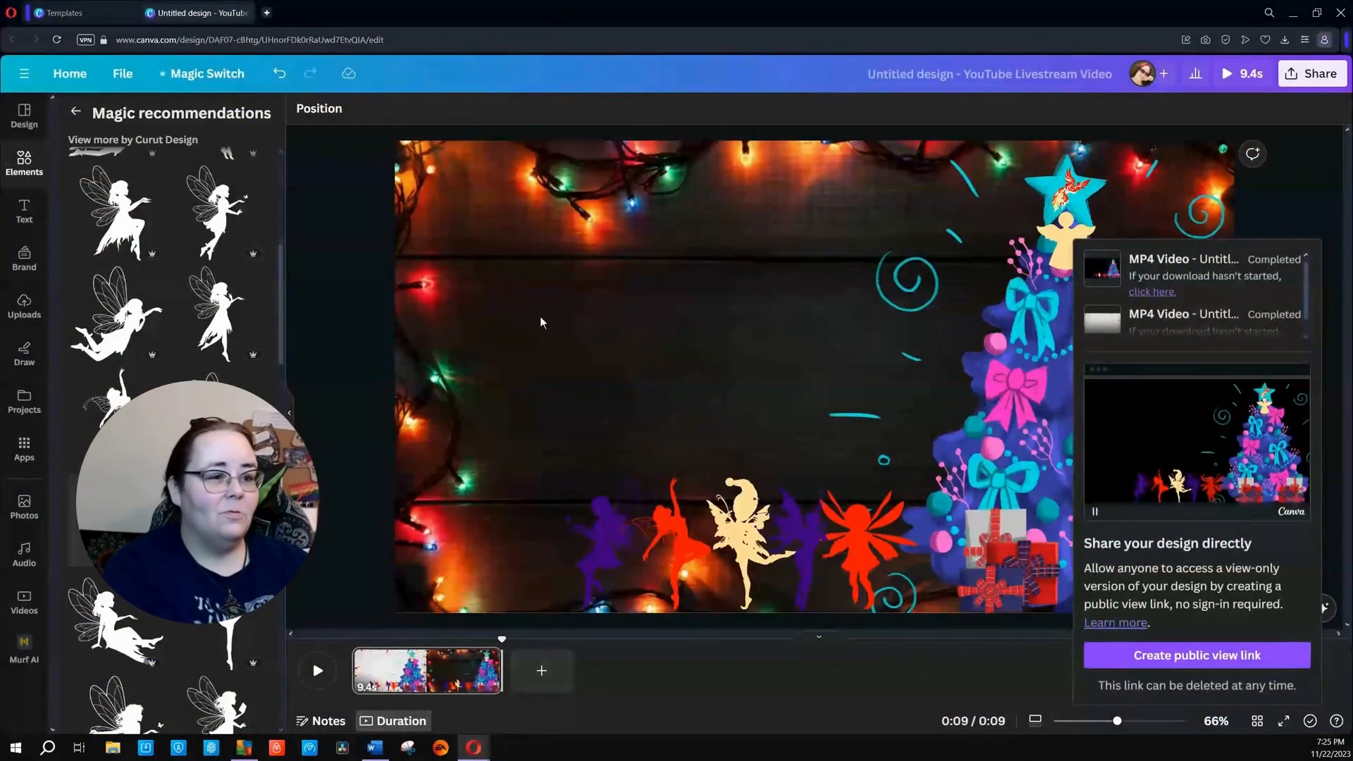
click(331, 296)
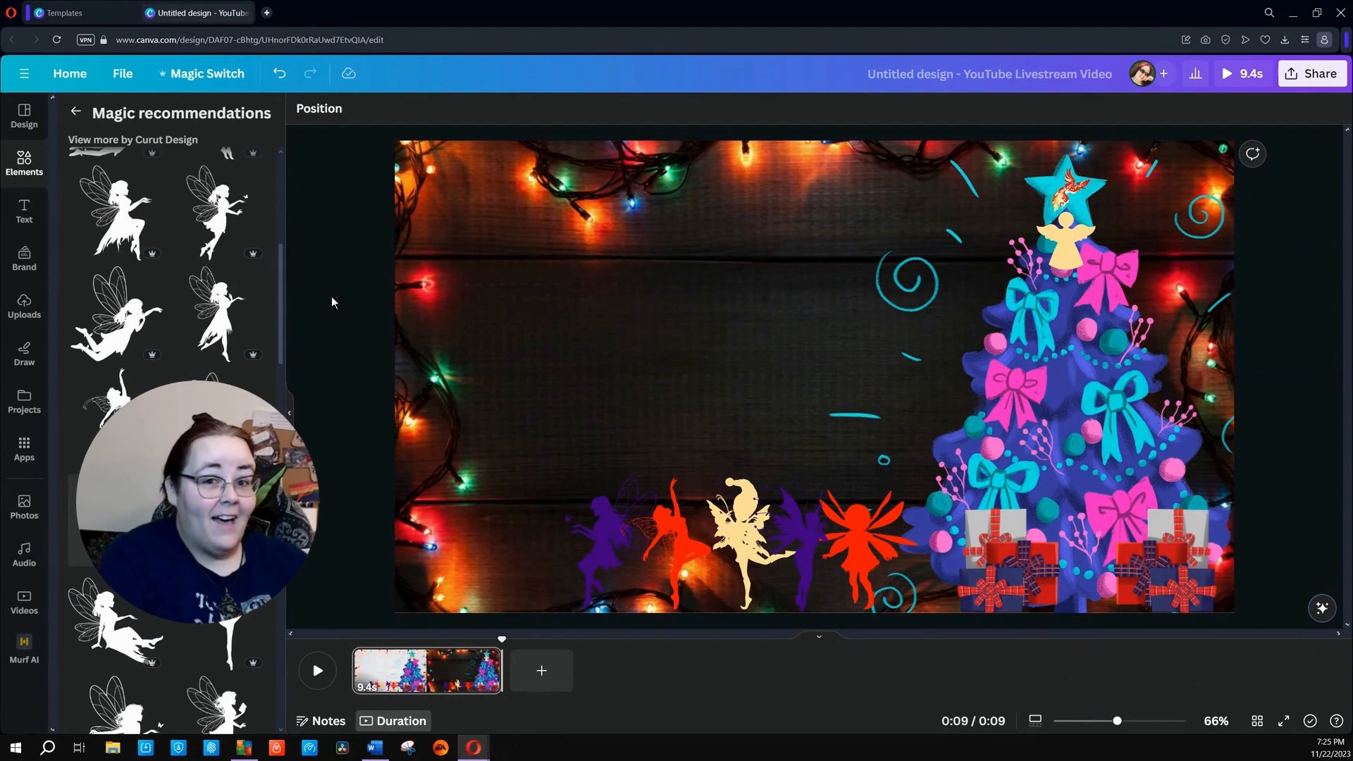